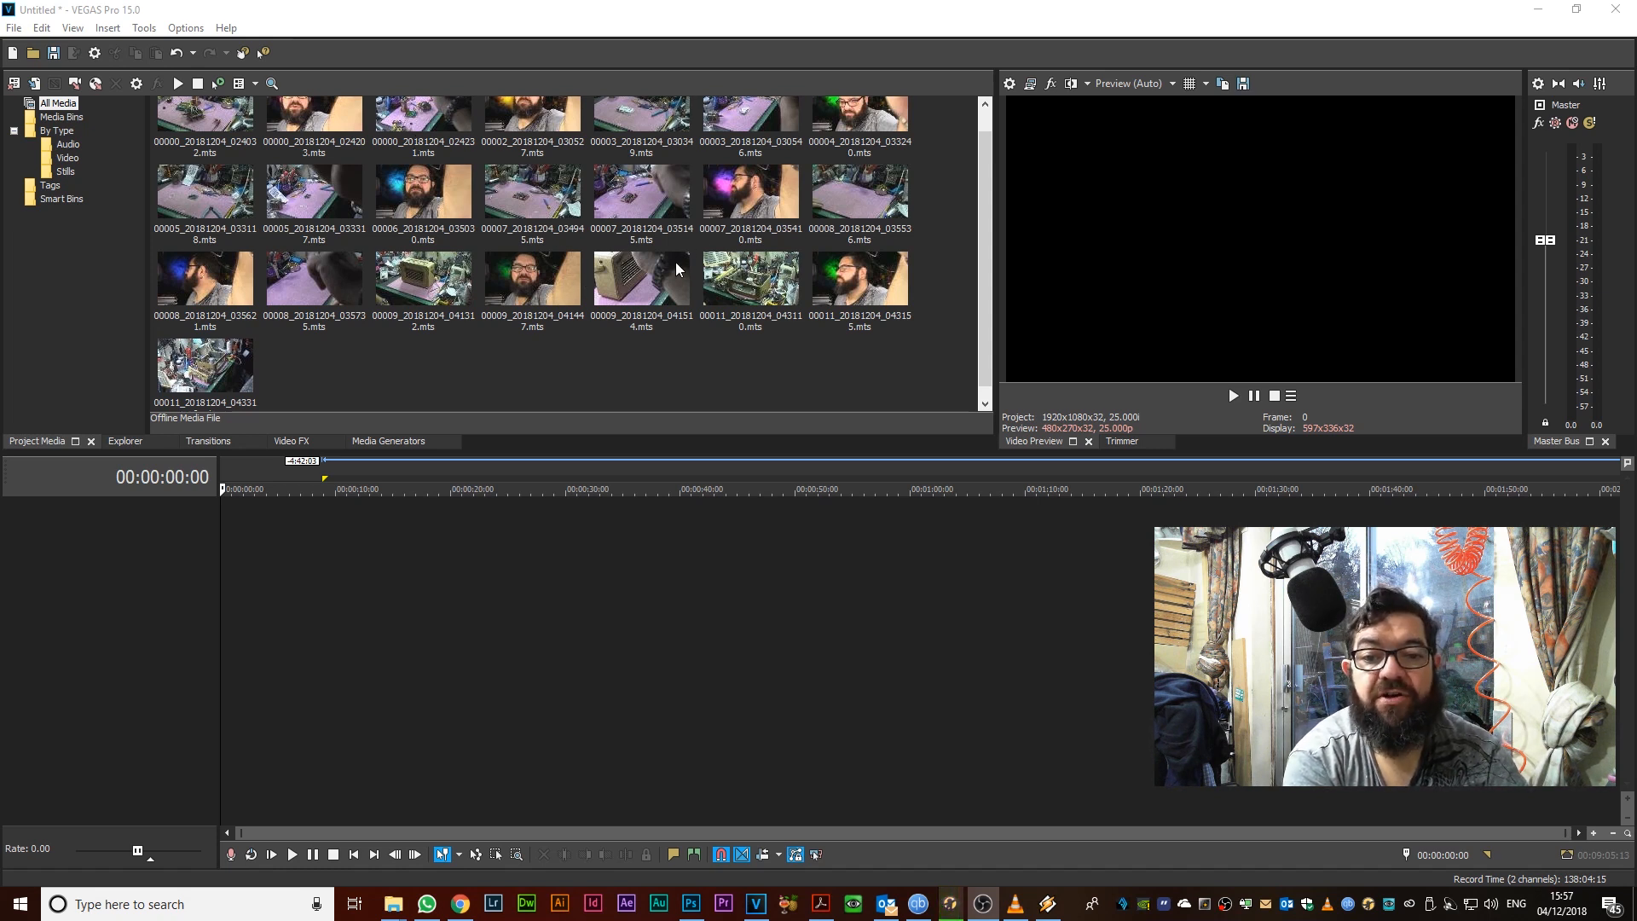
Place the clip 00009_20181204_041514.mts at the start of the timeline and match the project video settings to it
{"action": "left_click_drag", "start_coordinate": [654, 268], "coordinate": [310, 631]}
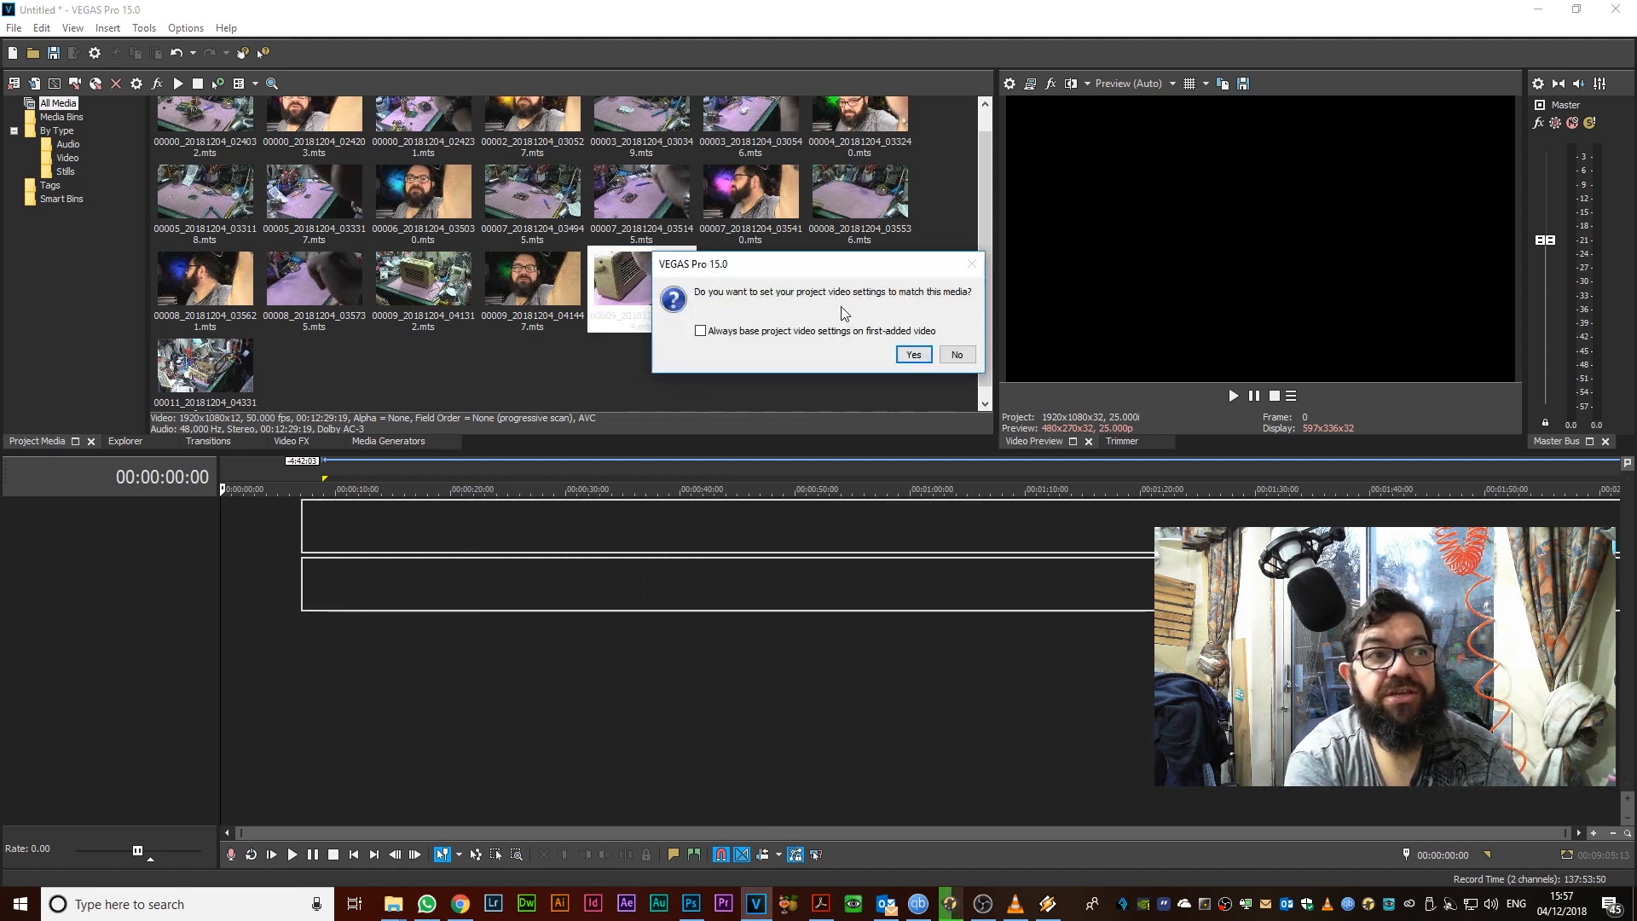
{"action": "left_click", "coordinate": [912, 354]}
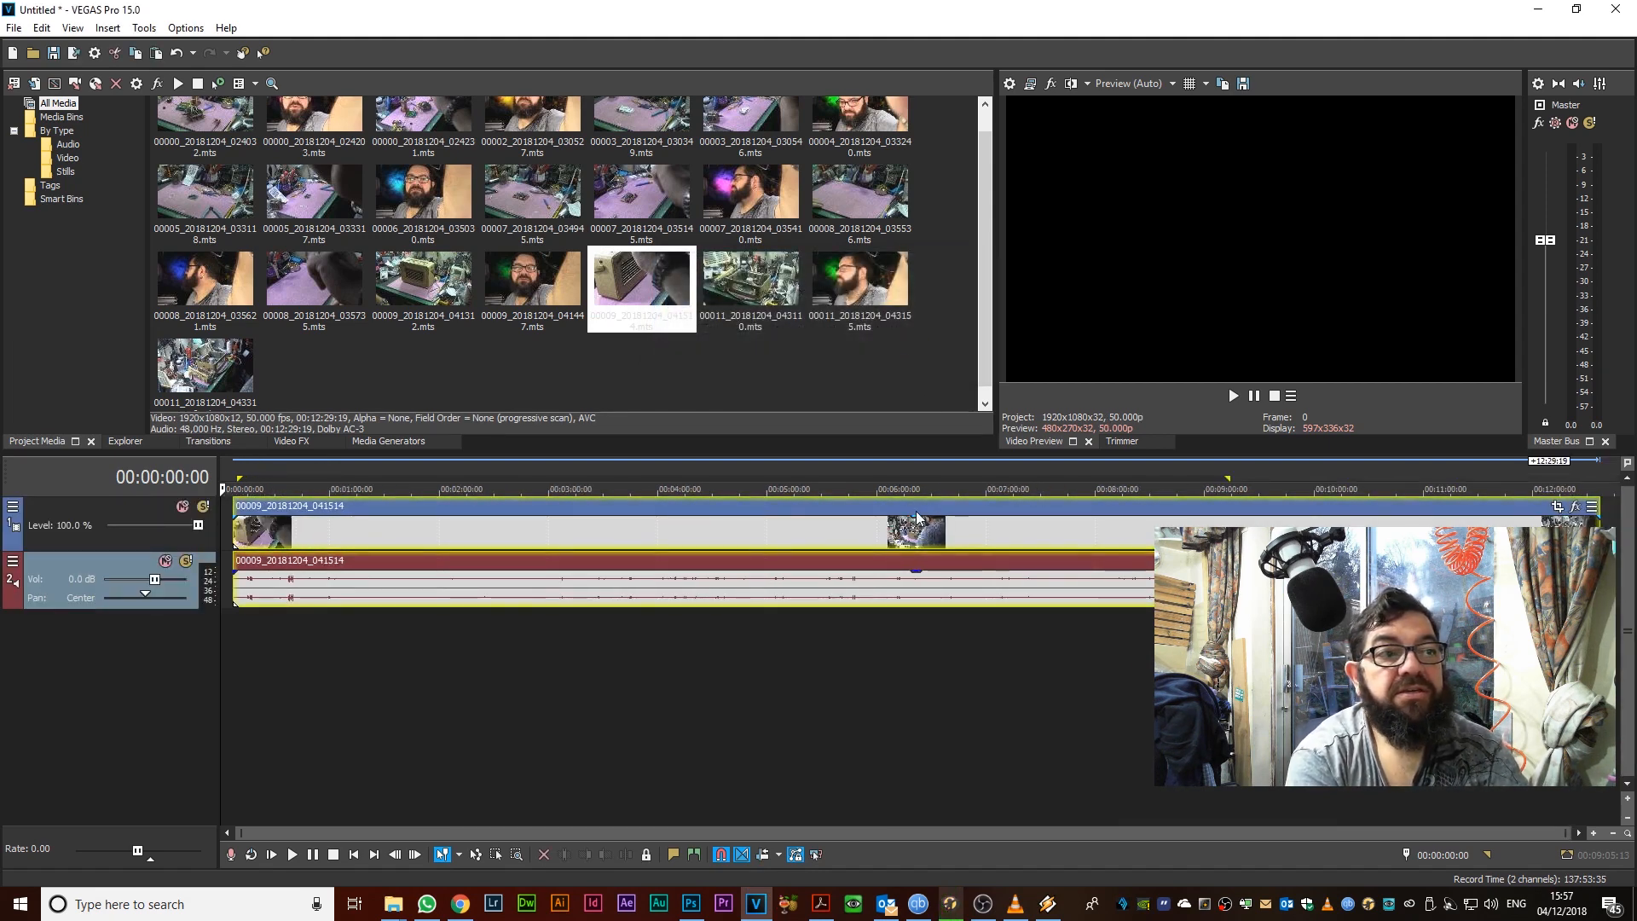
{"action": "left_click_drag", "start_coordinate": [938, 508], "coordinate": [908, 509]}
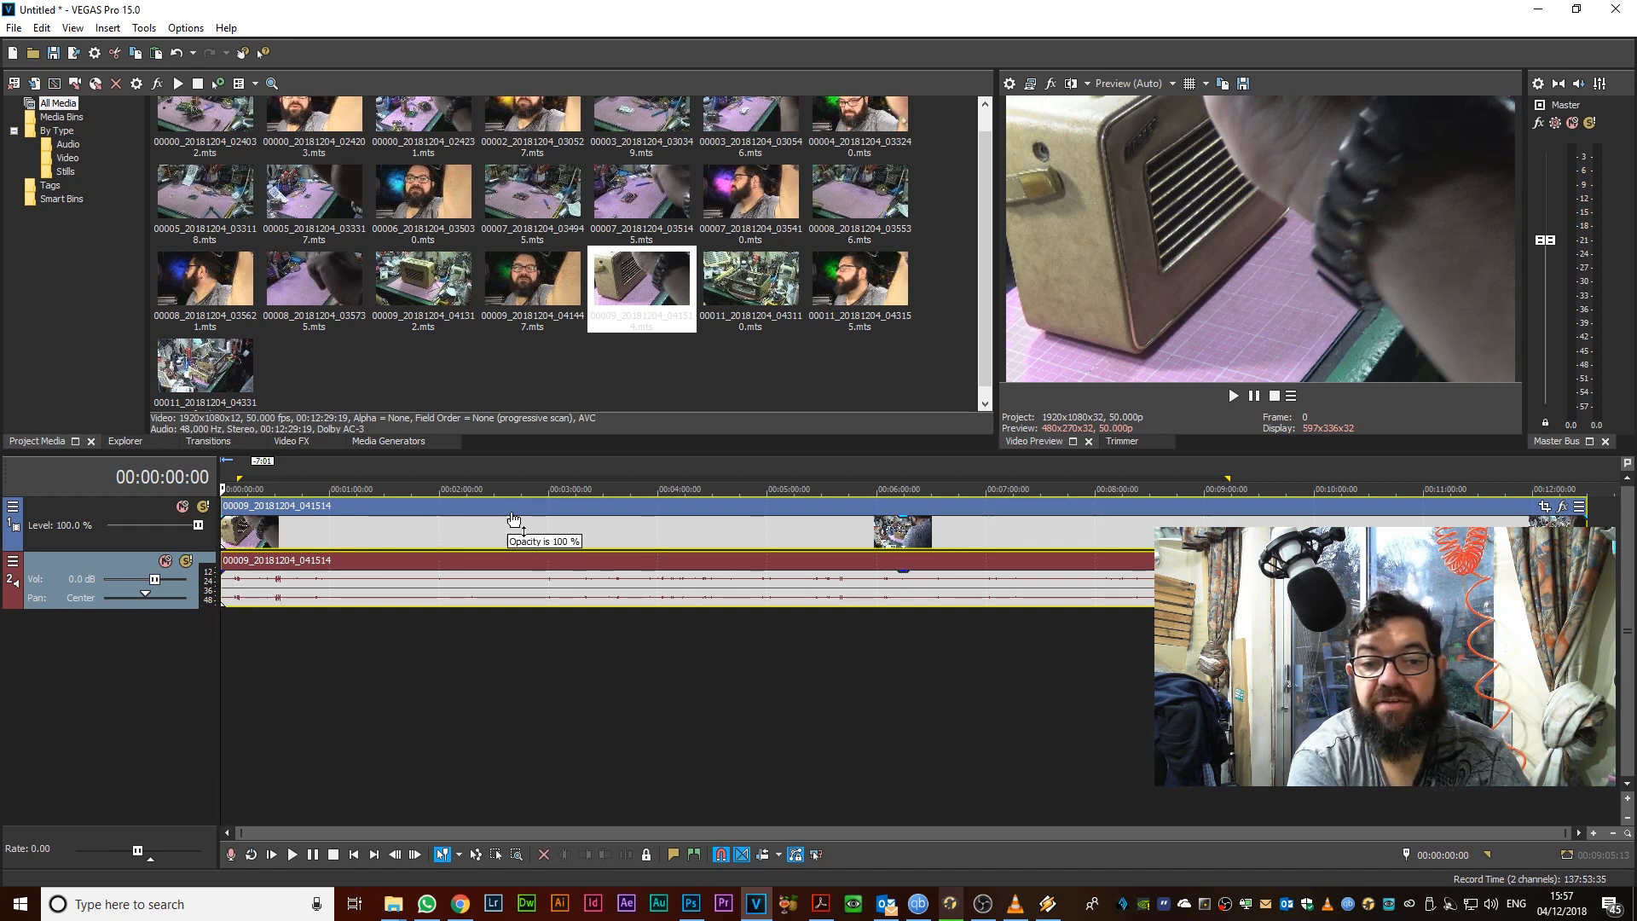
Turn on auto ripple for all tracks, markers, and regions, and move the clip to start at about 2:05
{"action": "left_click_drag", "start_coordinate": [467, 508], "coordinate": [637, 522]}
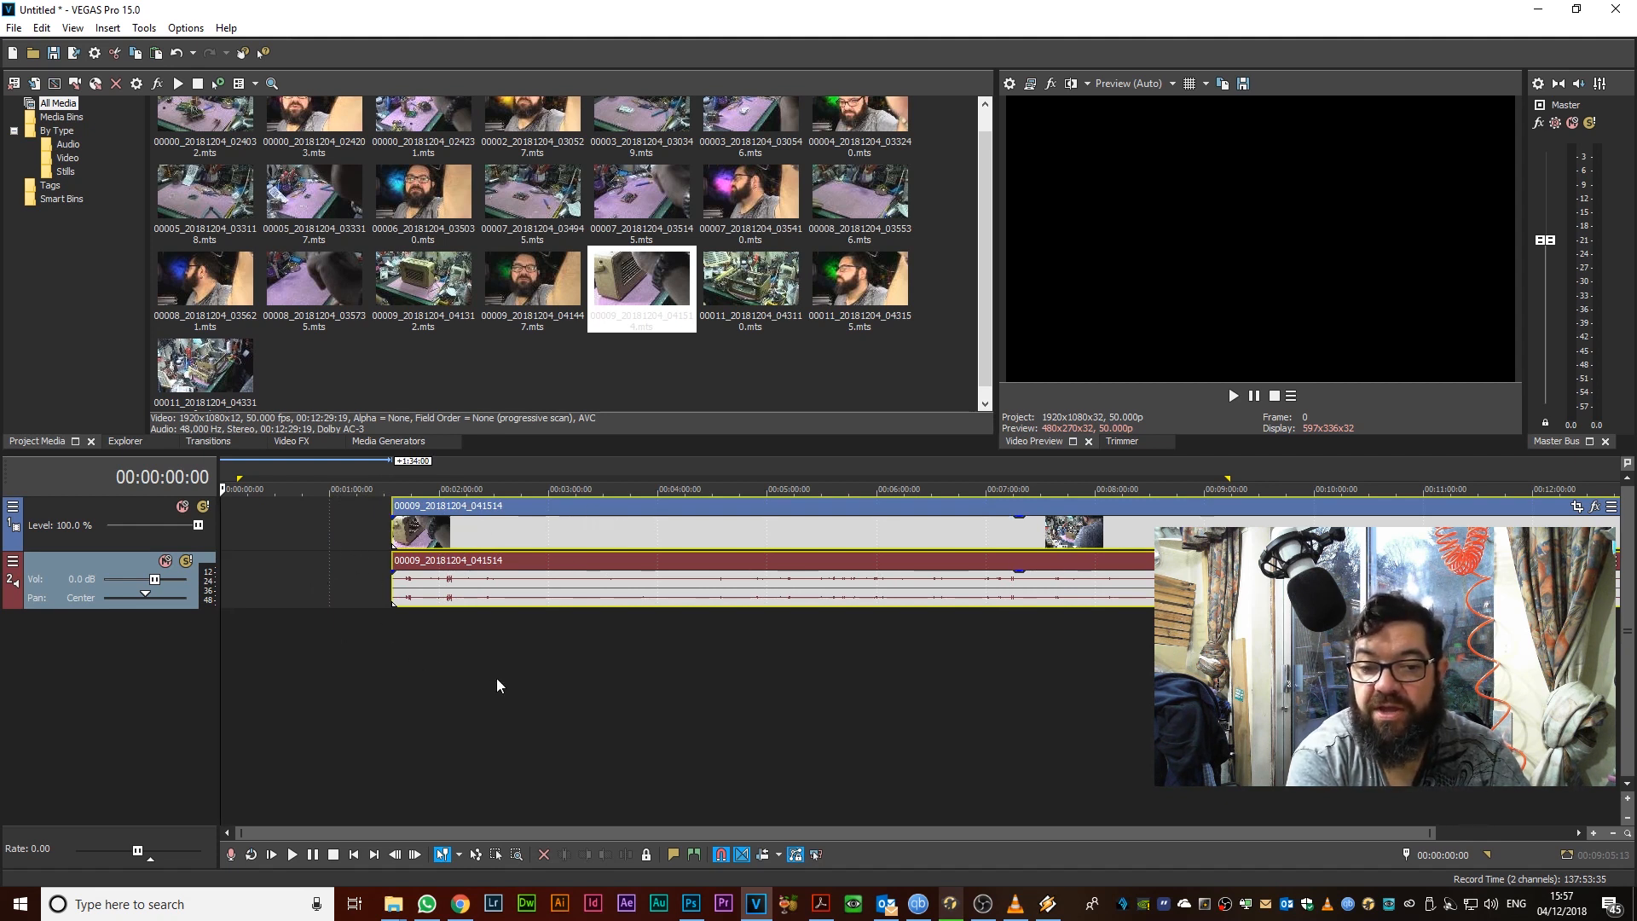
{"action": "left_click", "coordinate": [778, 855]}
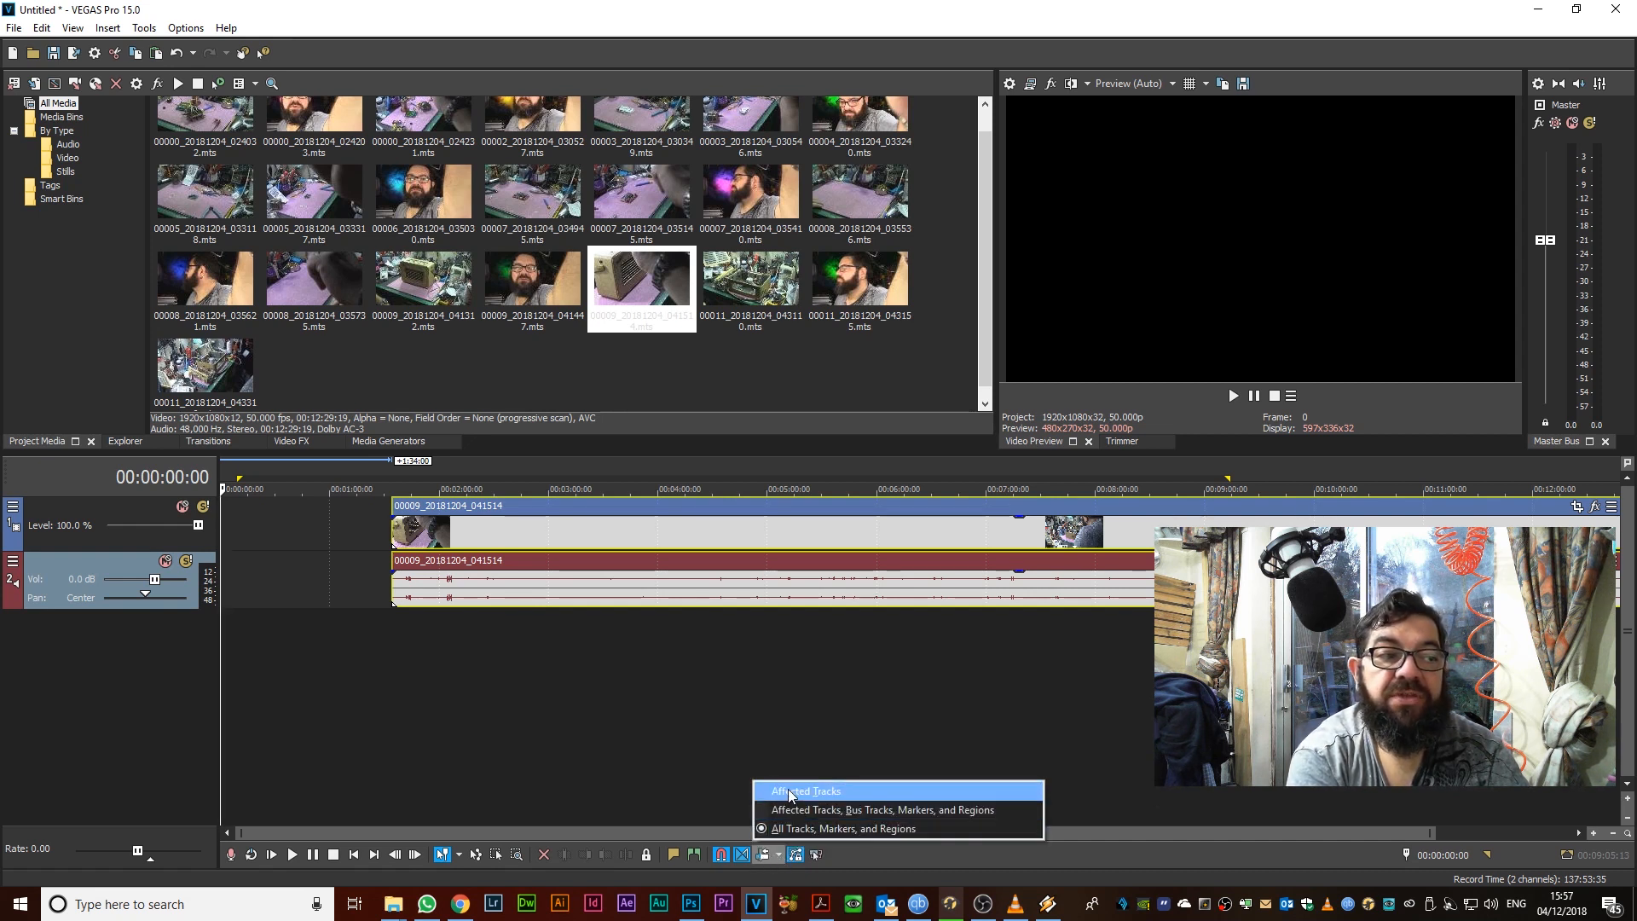
{"action": "left_click", "coordinate": [782, 837]}
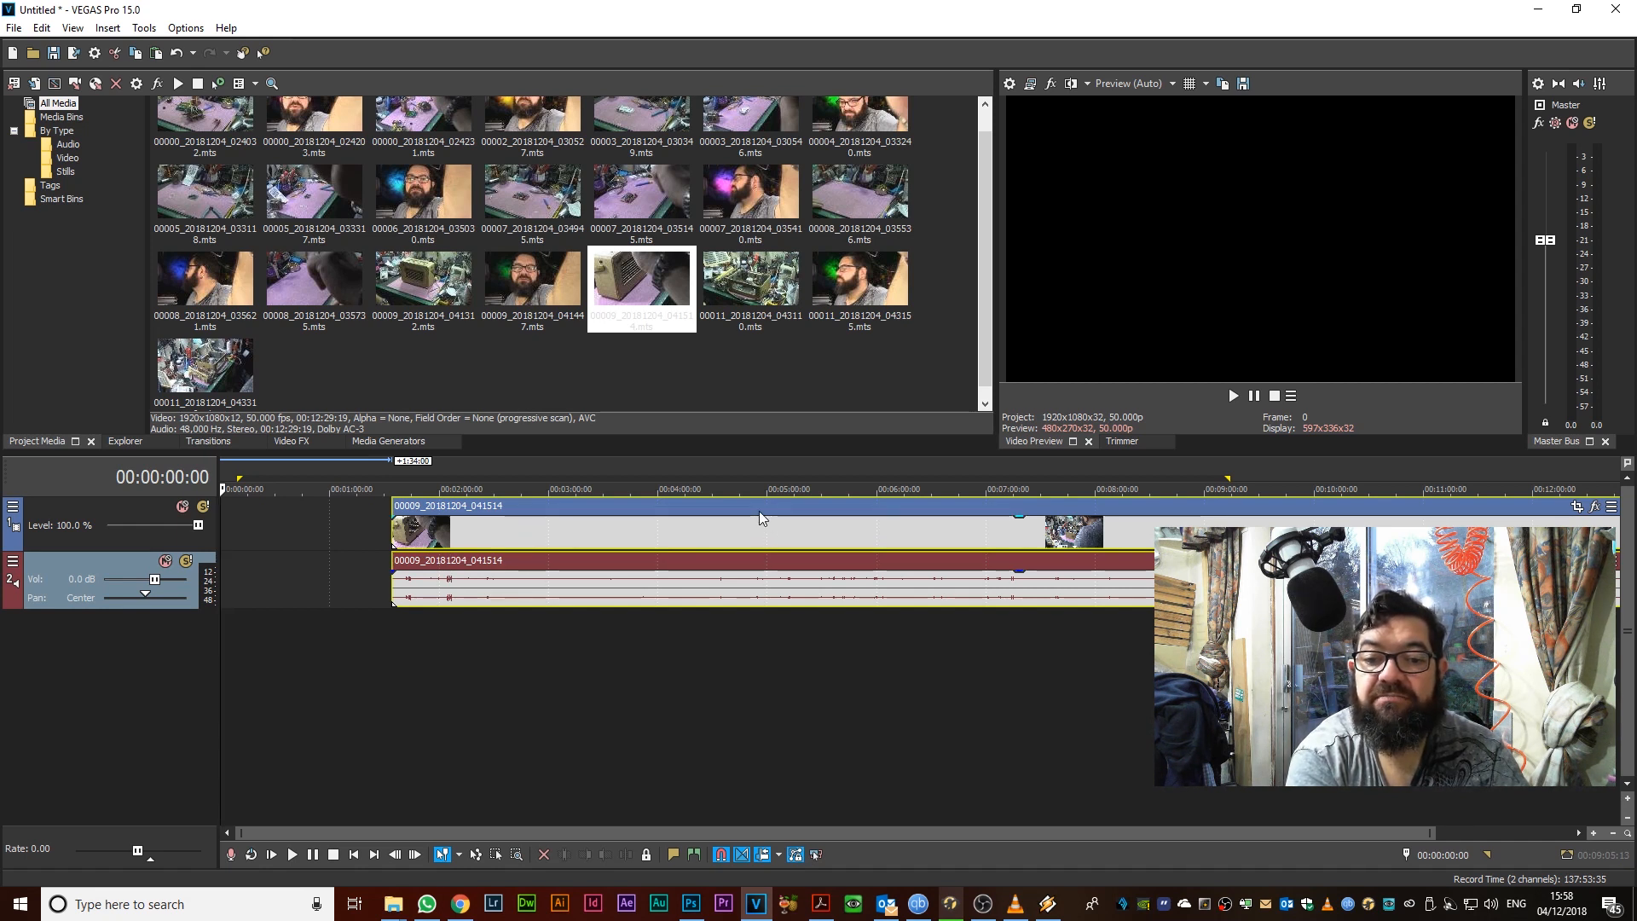
{"action": "left_click_drag", "start_coordinate": [759, 509], "coordinate": [740, 509]}
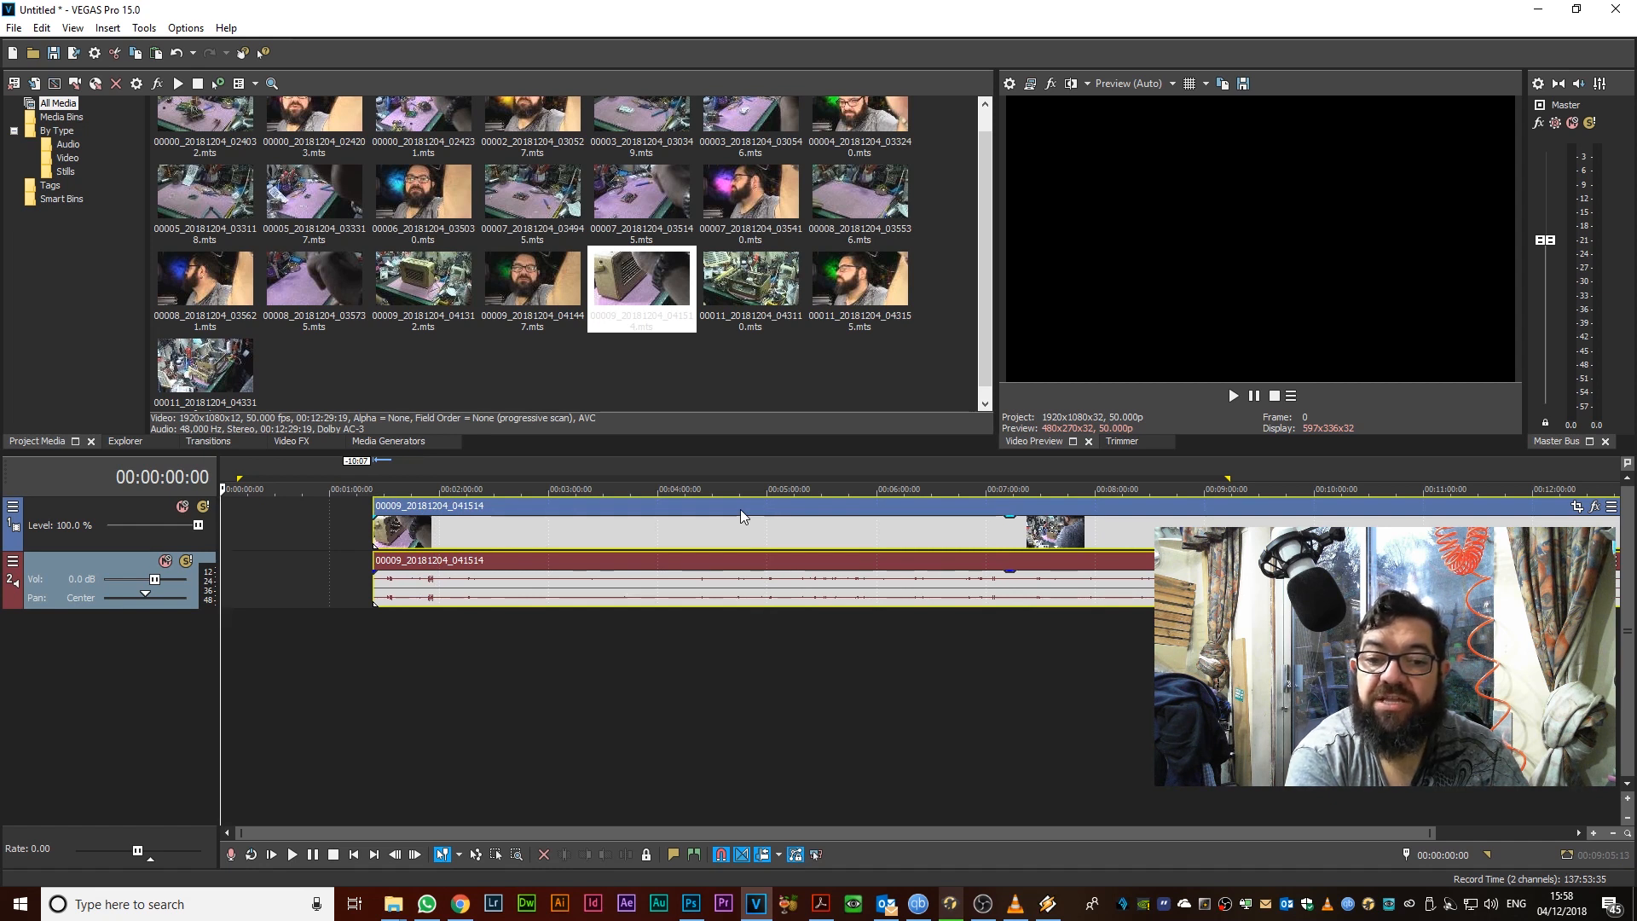
{"action": "left_click_drag", "start_coordinate": [740, 509], "coordinate": [815, 514]}
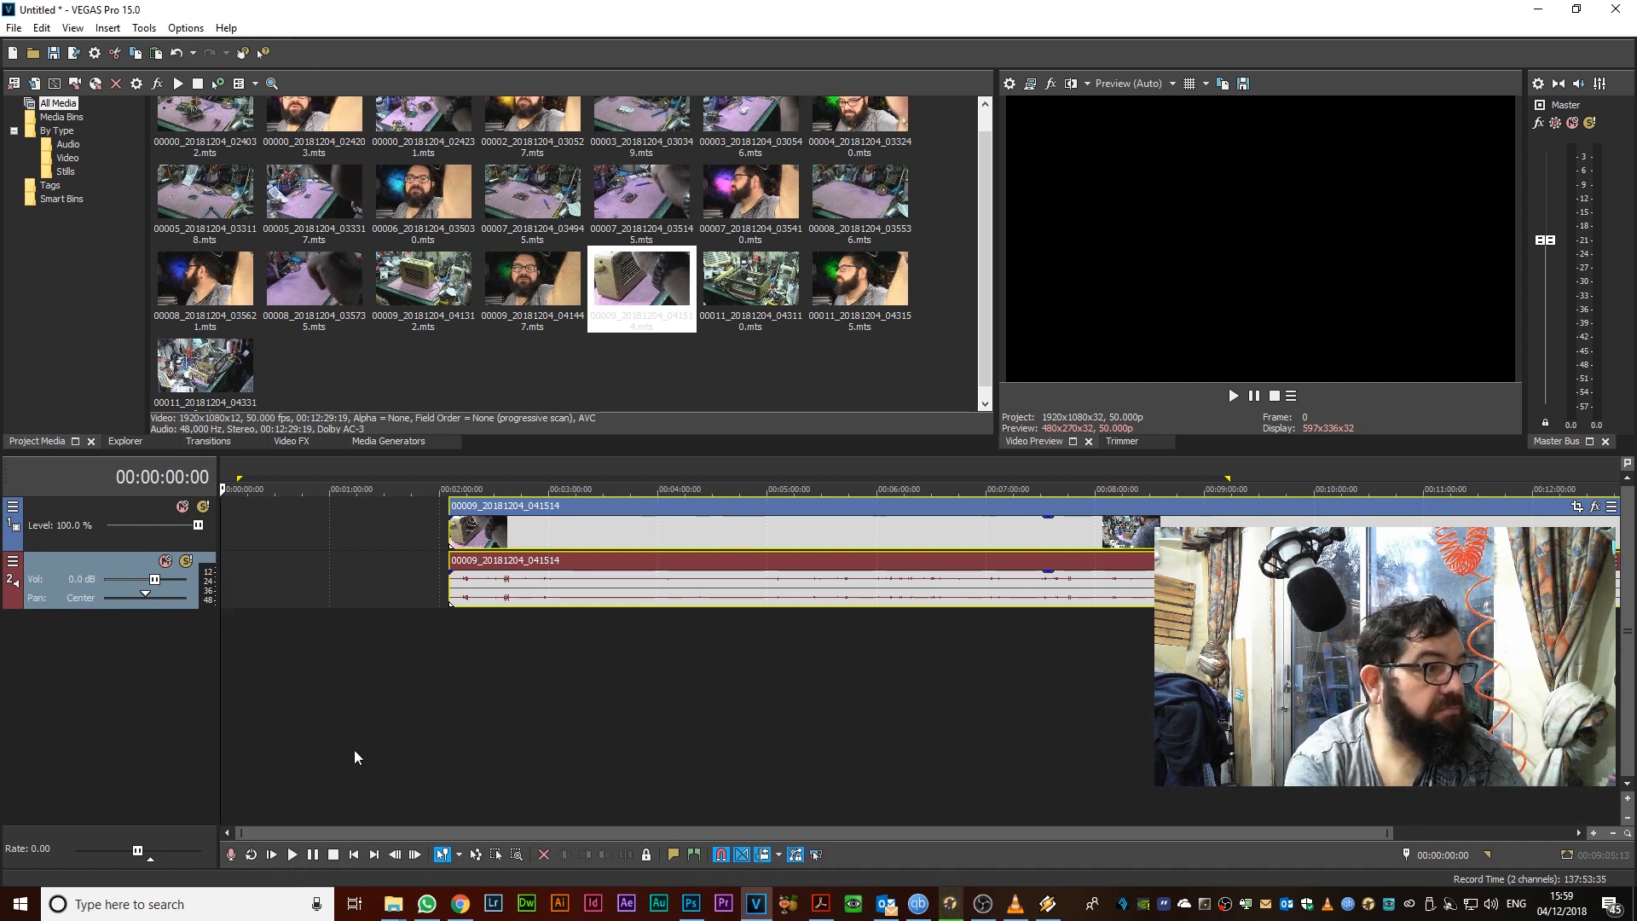
Choose the Normal Edit Tool, then play and scrub through the empty stretch of timeline before the clip
{"action": "left_click", "coordinate": [459, 854]}
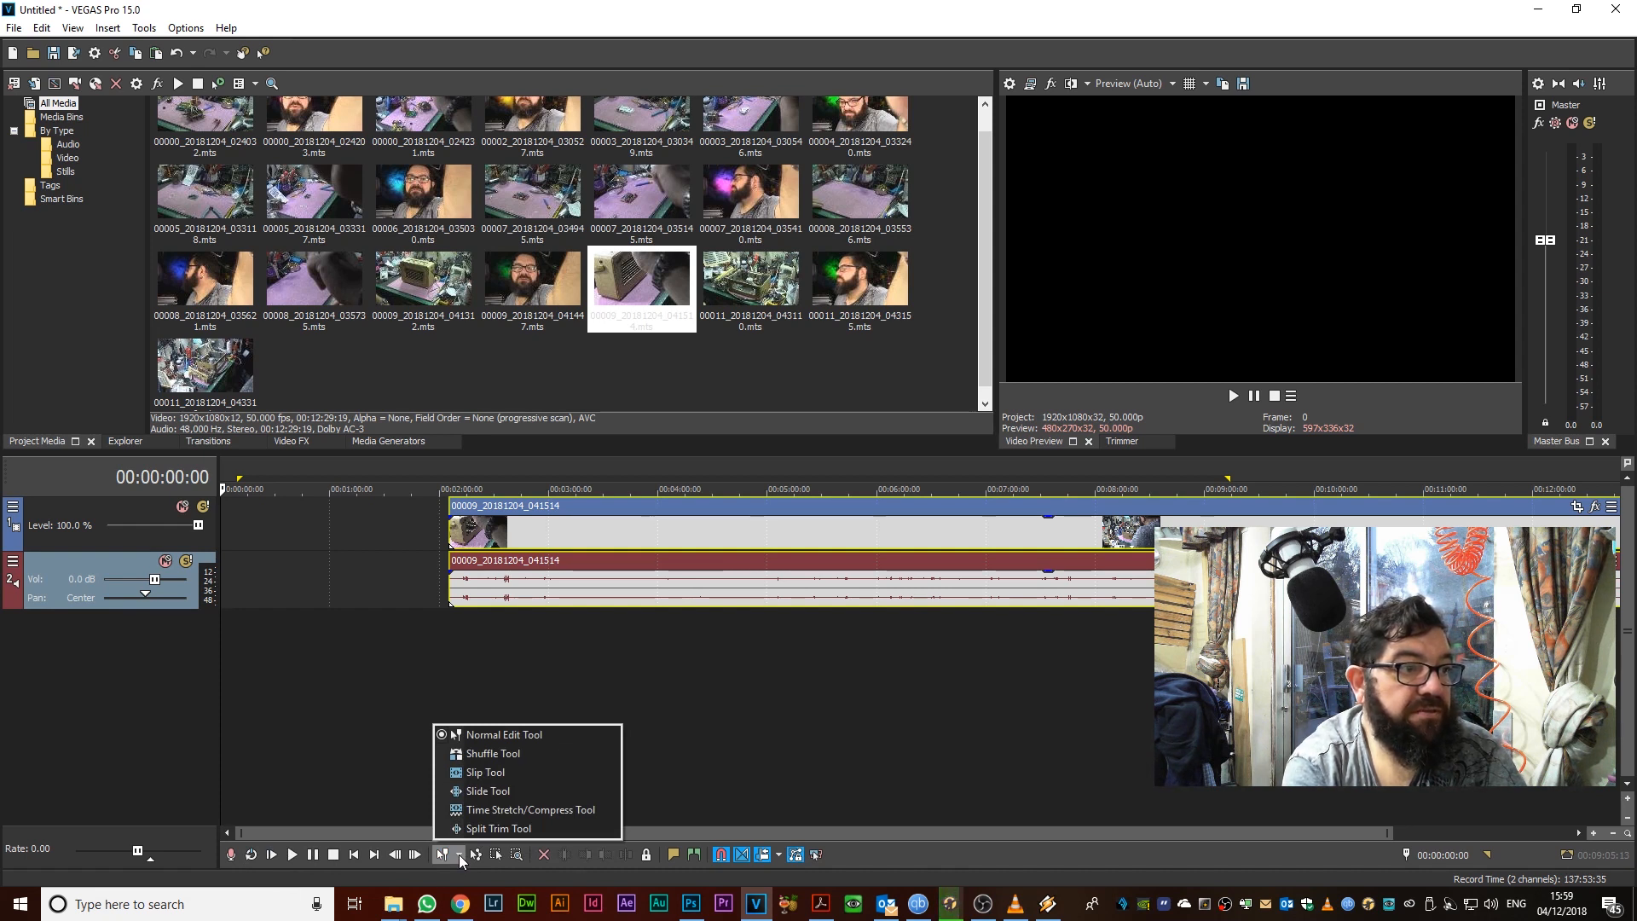
{"action": "left_click", "coordinate": [454, 734]}
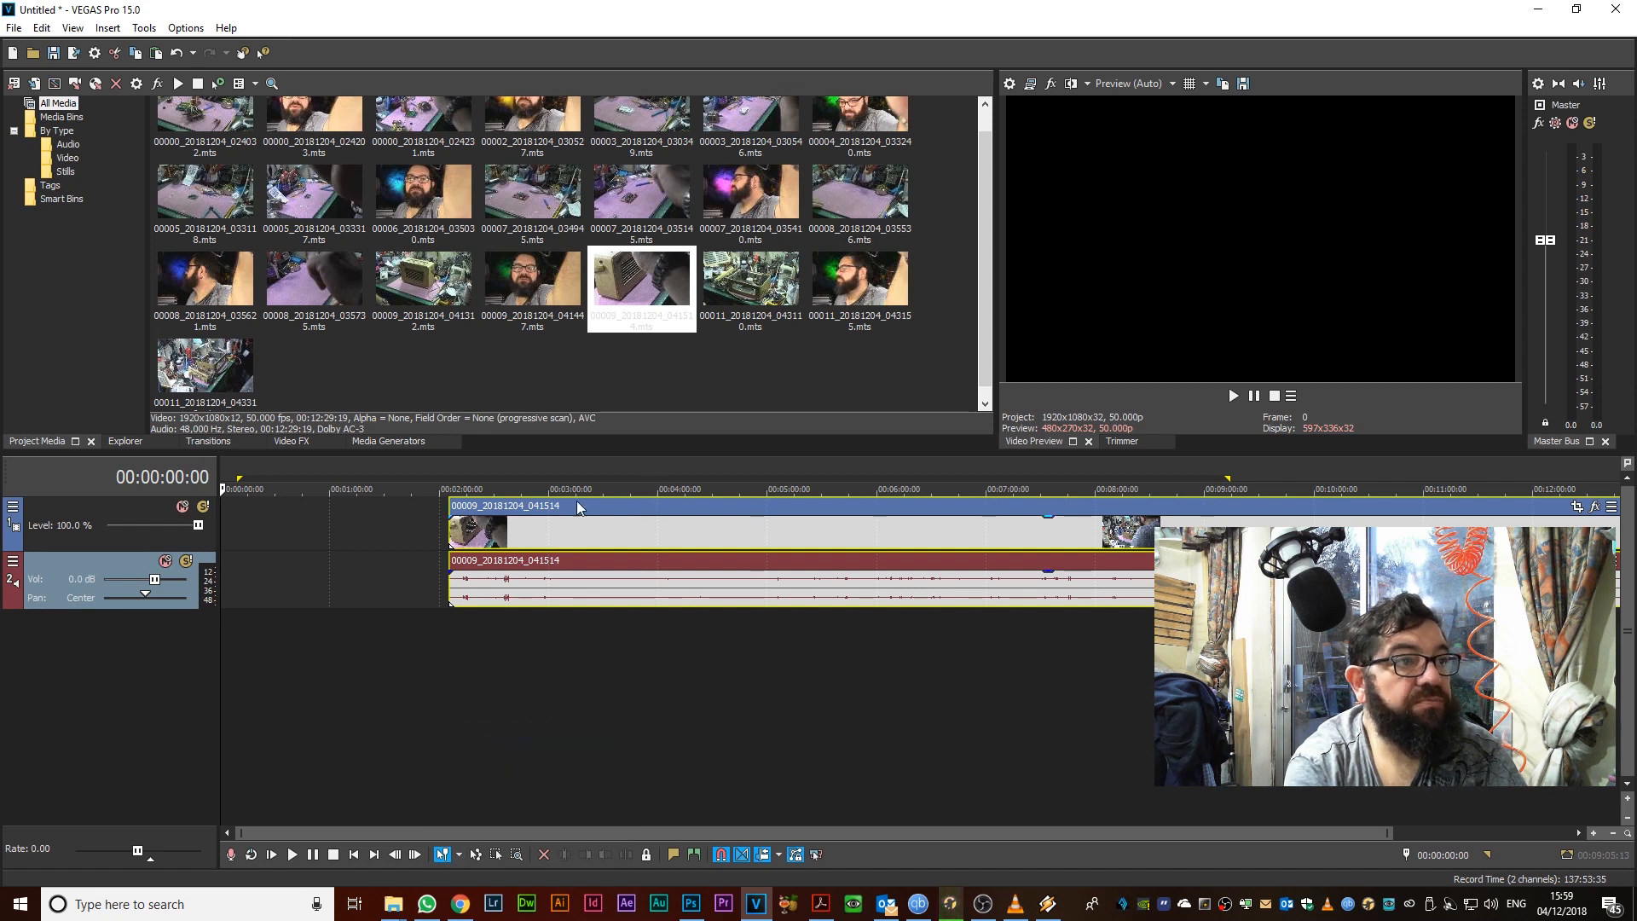
{"action": "key", "text": "space"}
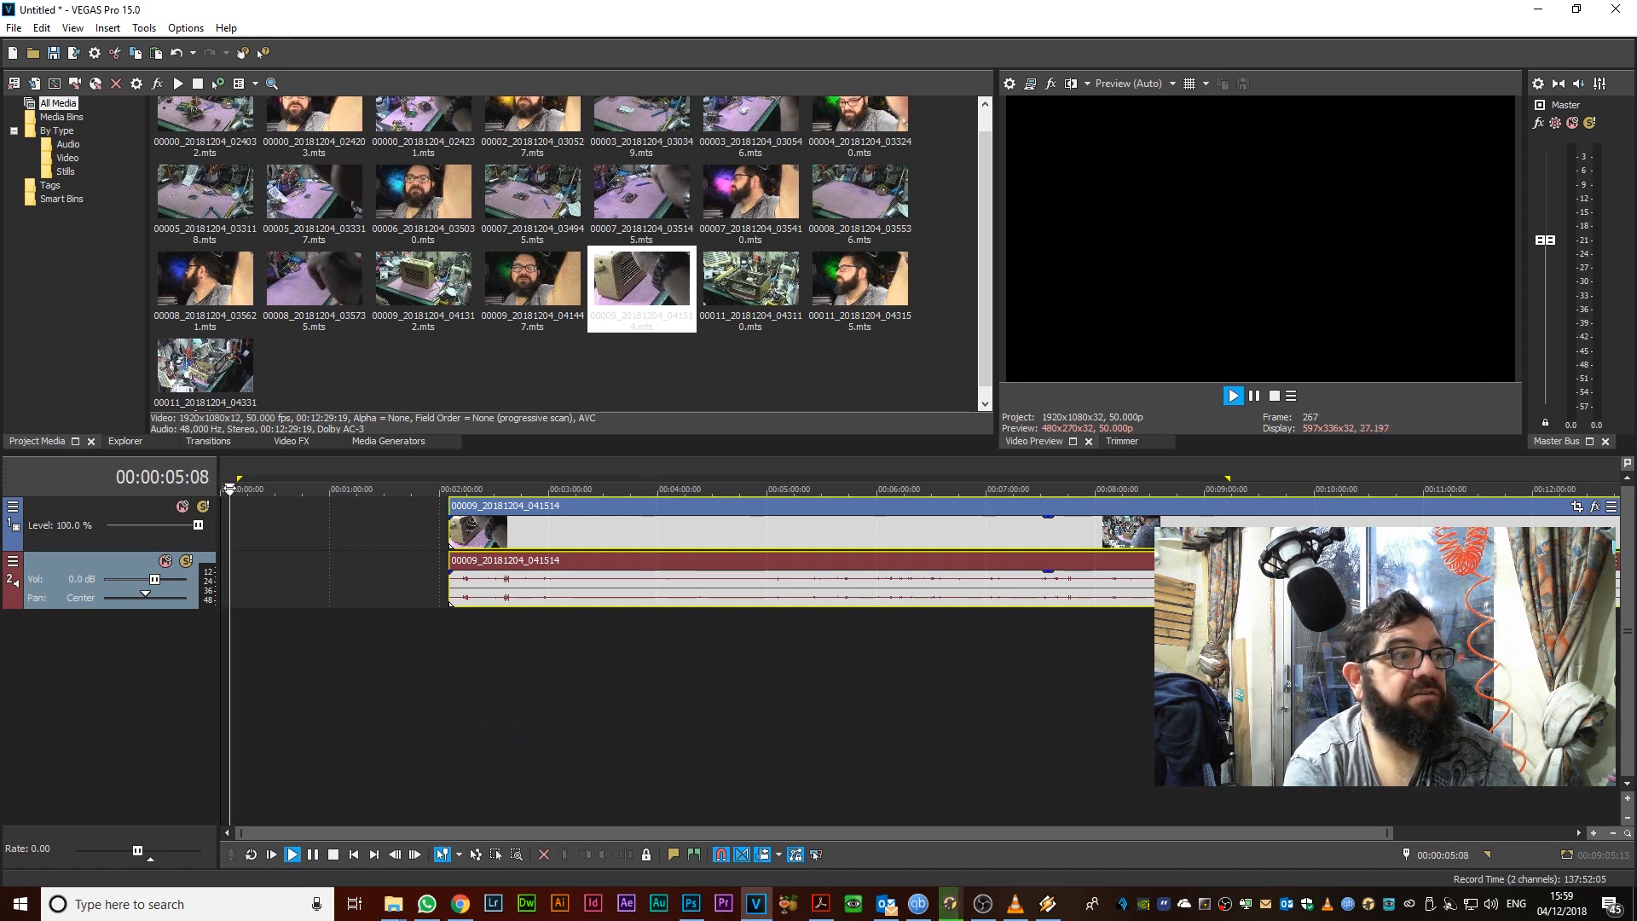
{"action": "key", "text": "space"}
{"action": "left_click_drag", "start_coordinate": [234, 561], "coordinate": [333, 570]}
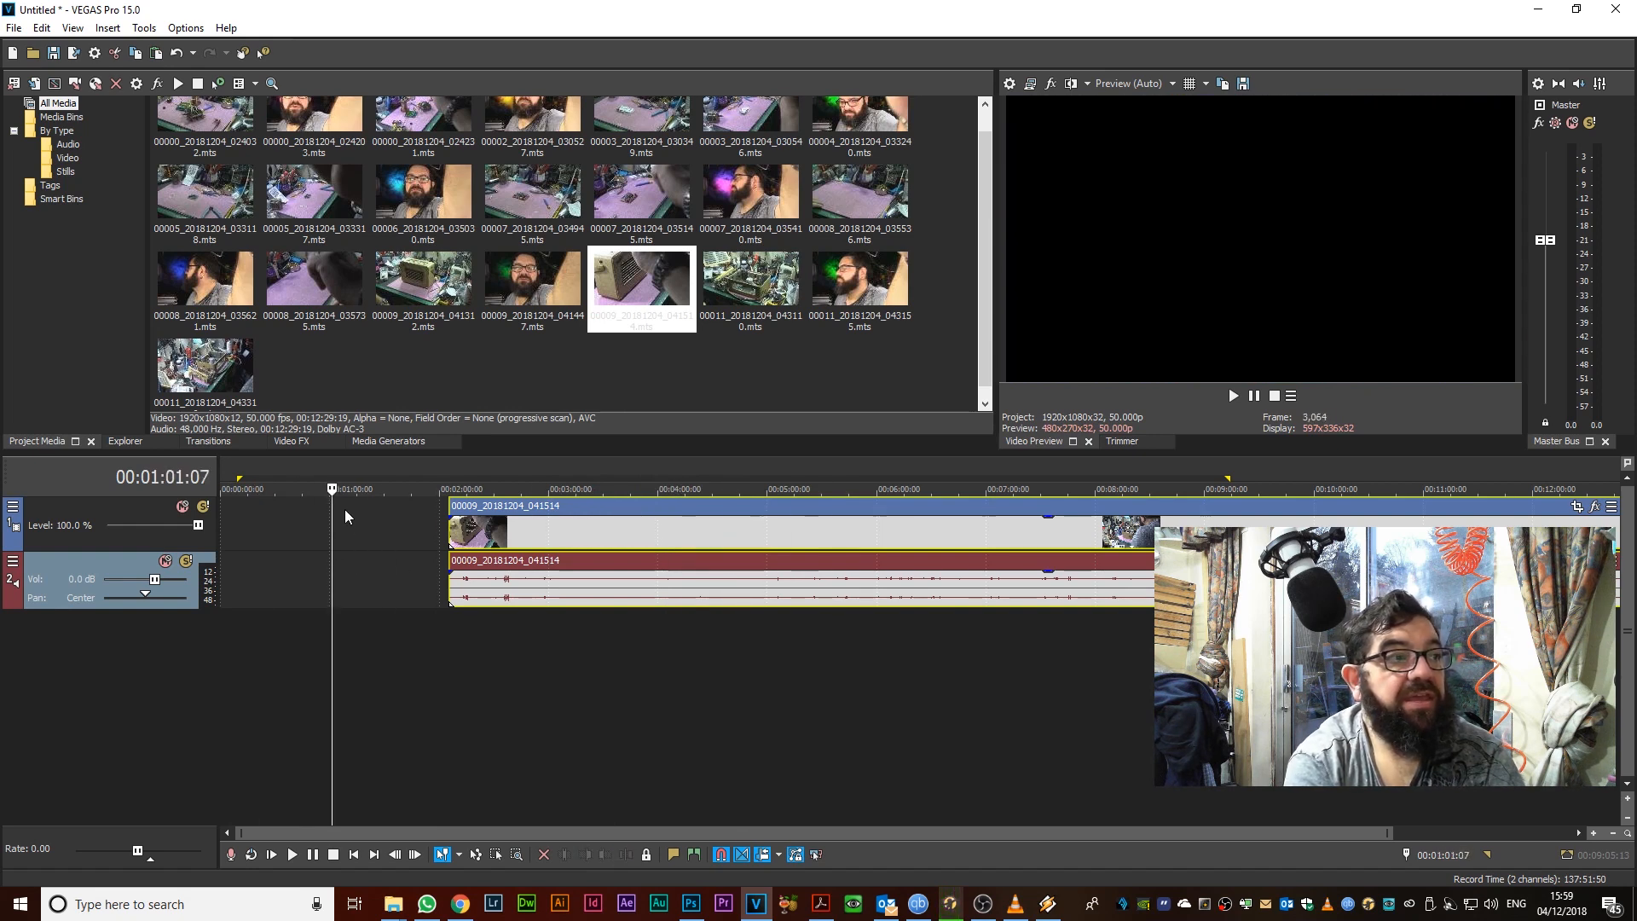
{"action": "key", "text": "space"}
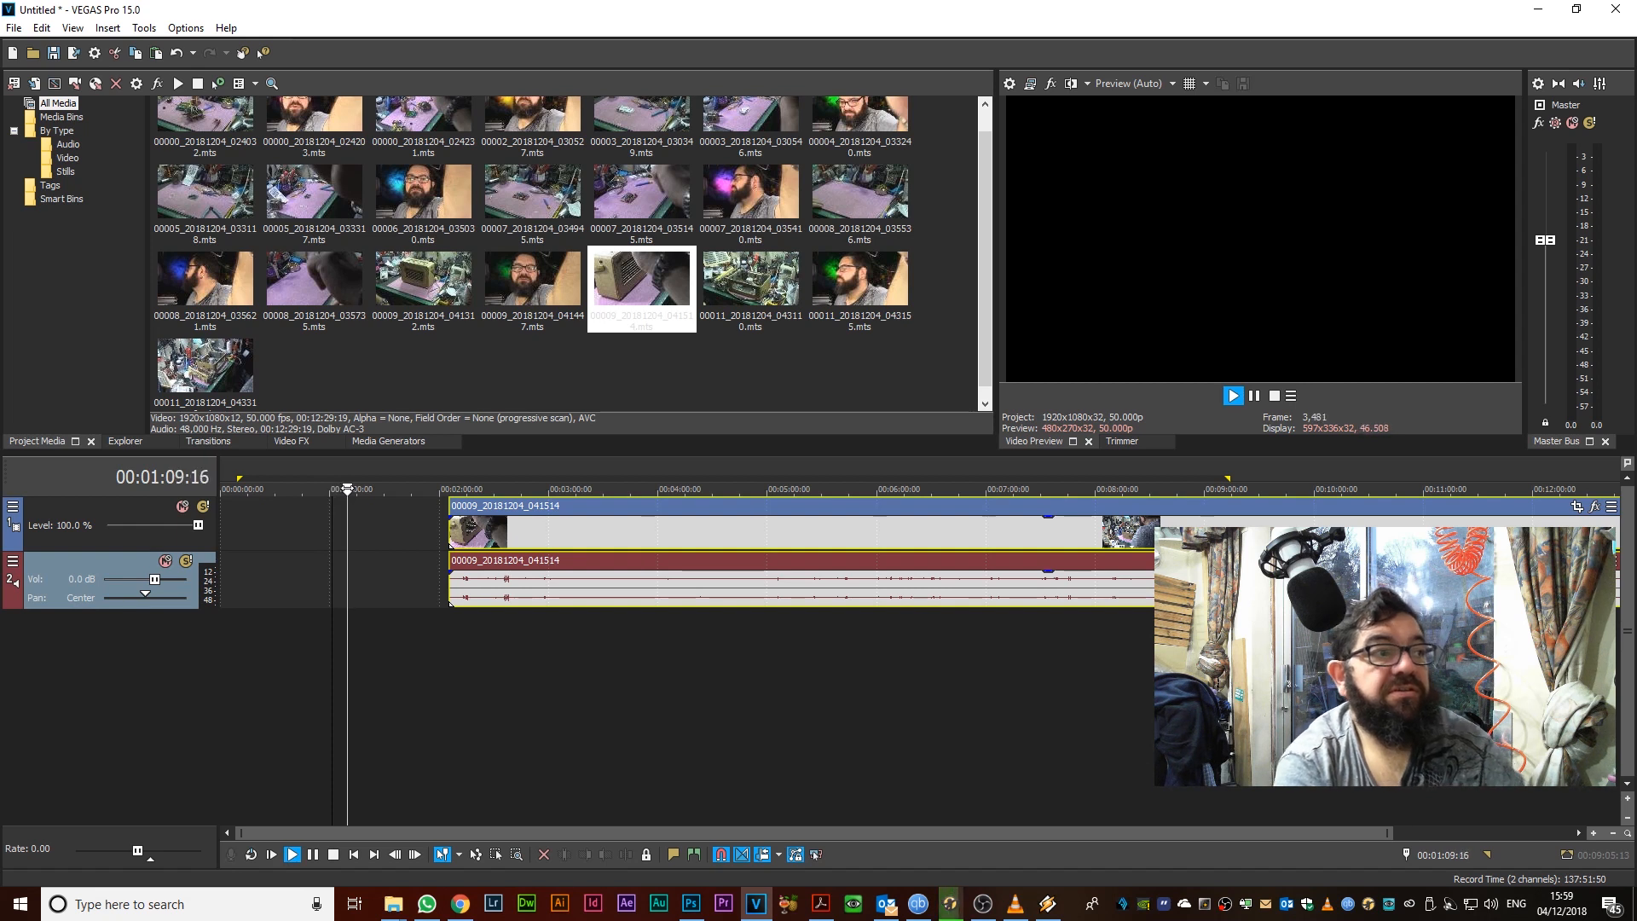
{"action": "left_click_drag", "start_coordinate": [354, 489], "coordinate": [349, 490]}
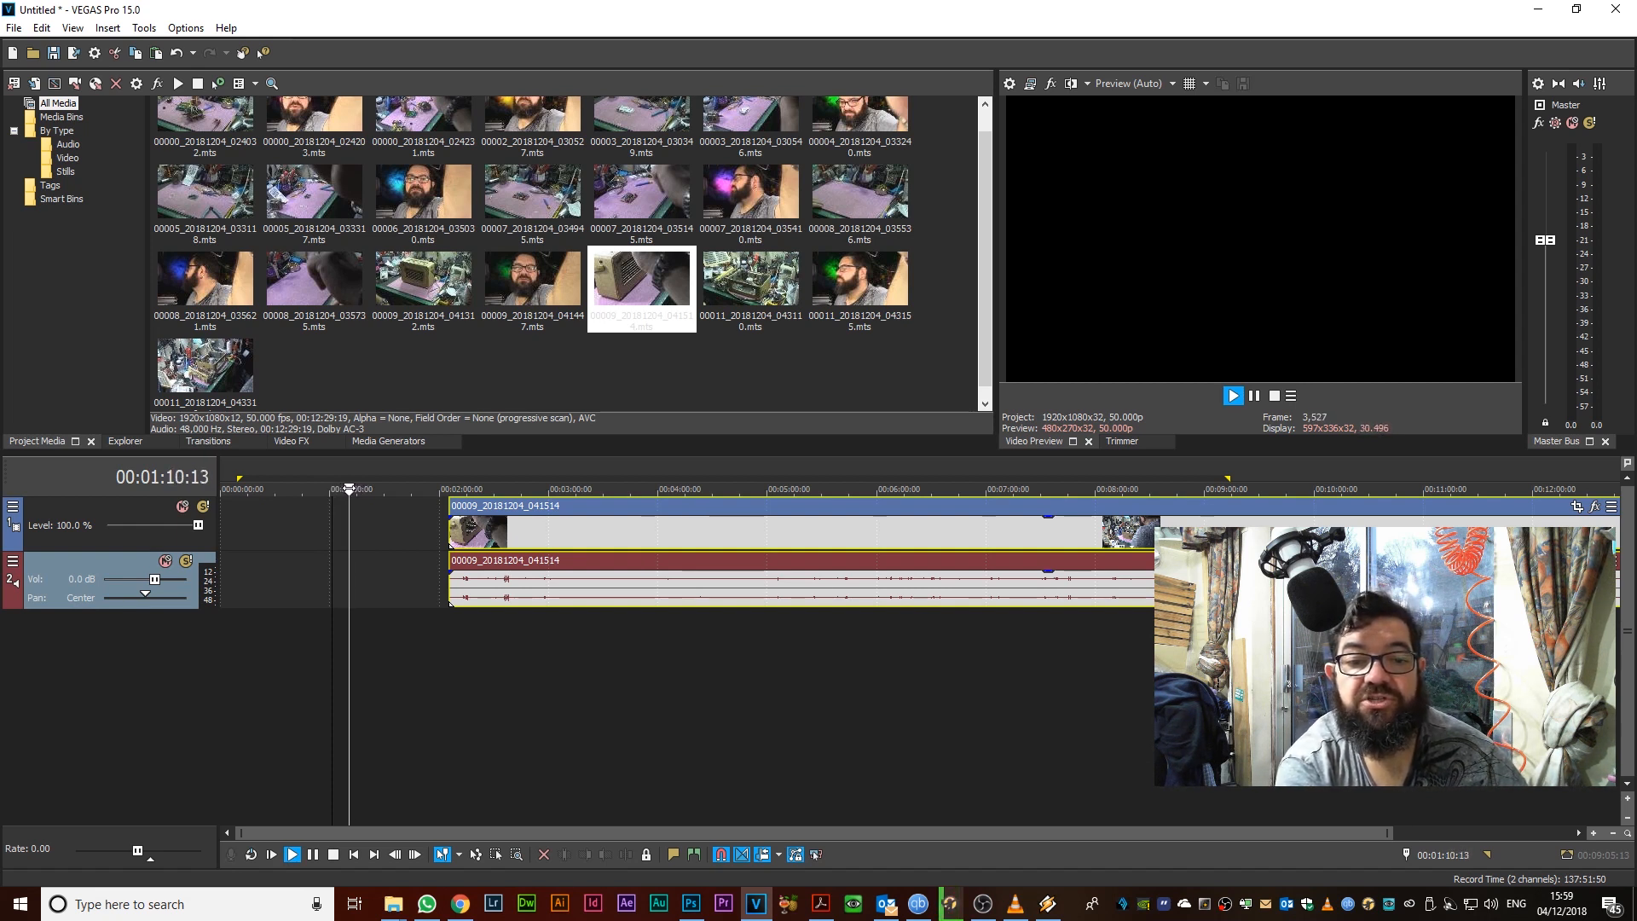
{"action": "key", "text": "space"}
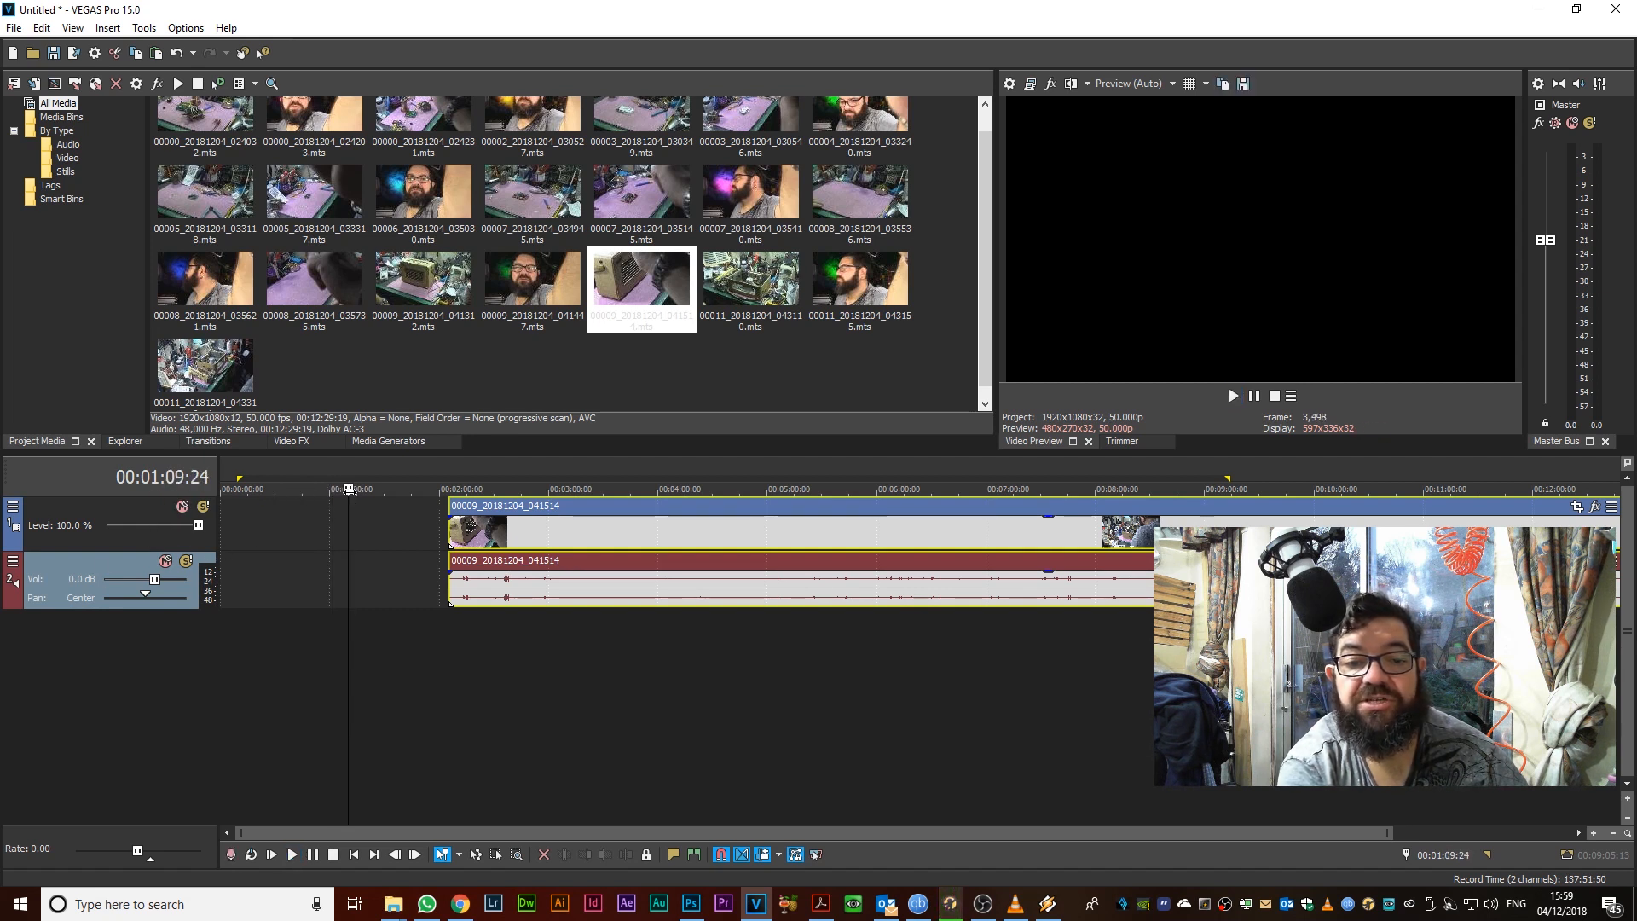
{"action": "left_click_drag", "start_coordinate": [347, 490], "coordinate": [355, 489]}
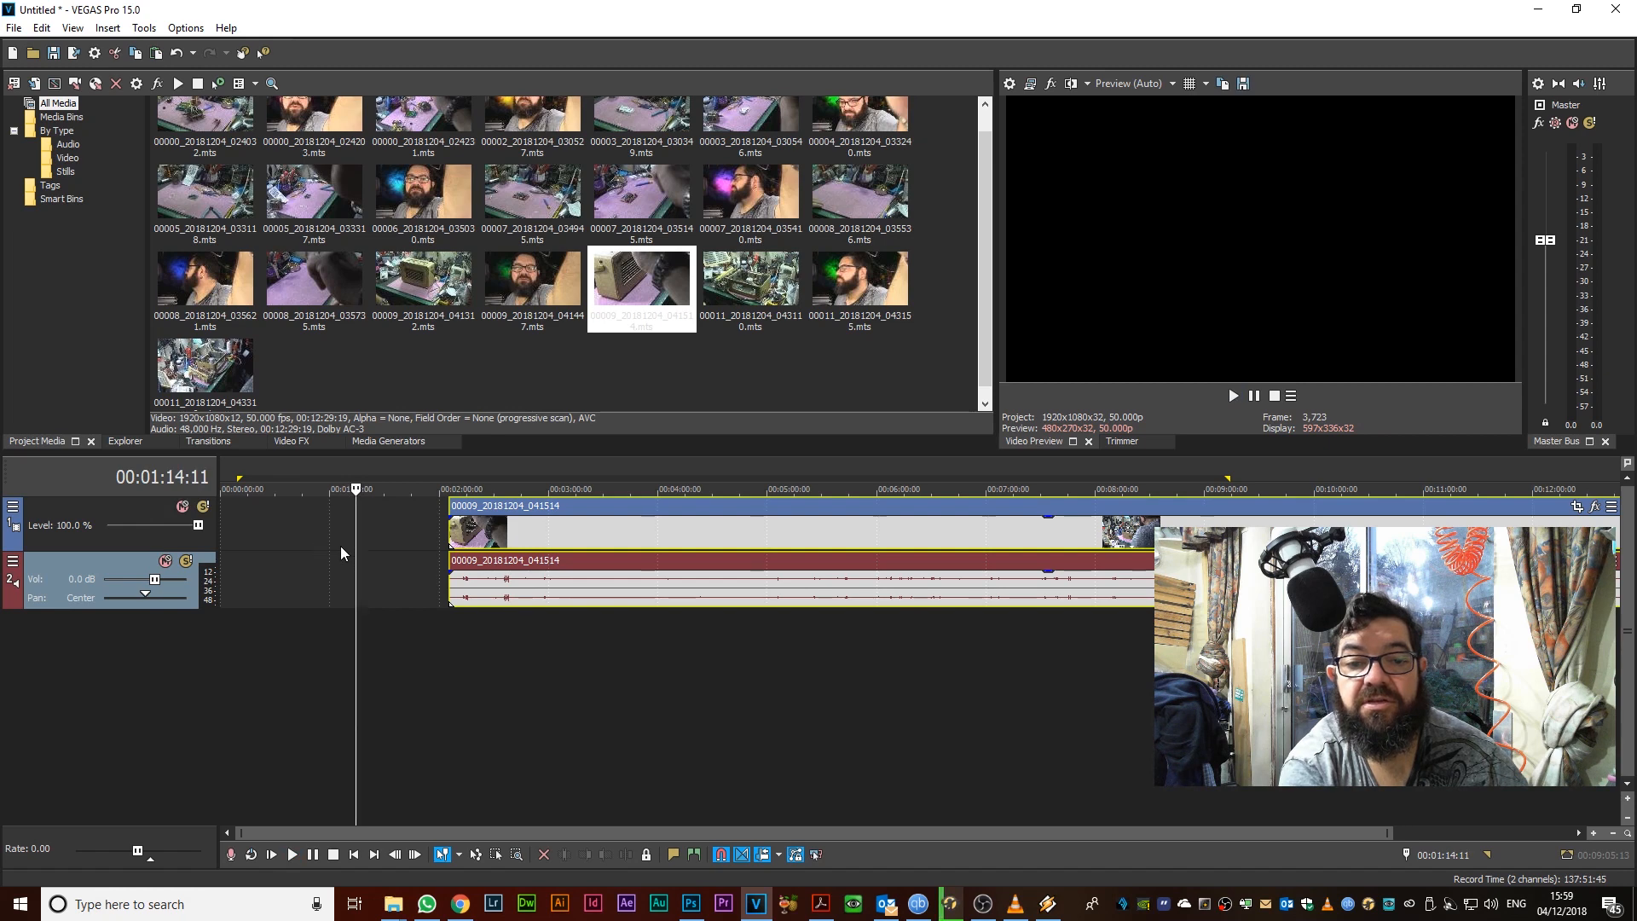
Split the clip at 00:03:56:05 and clear the selection
{"action": "left_click_drag", "start_coordinate": [356, 554], "coordinate": [651, 569]}
{"action": "right_click", "coordinate": [610, 583]}
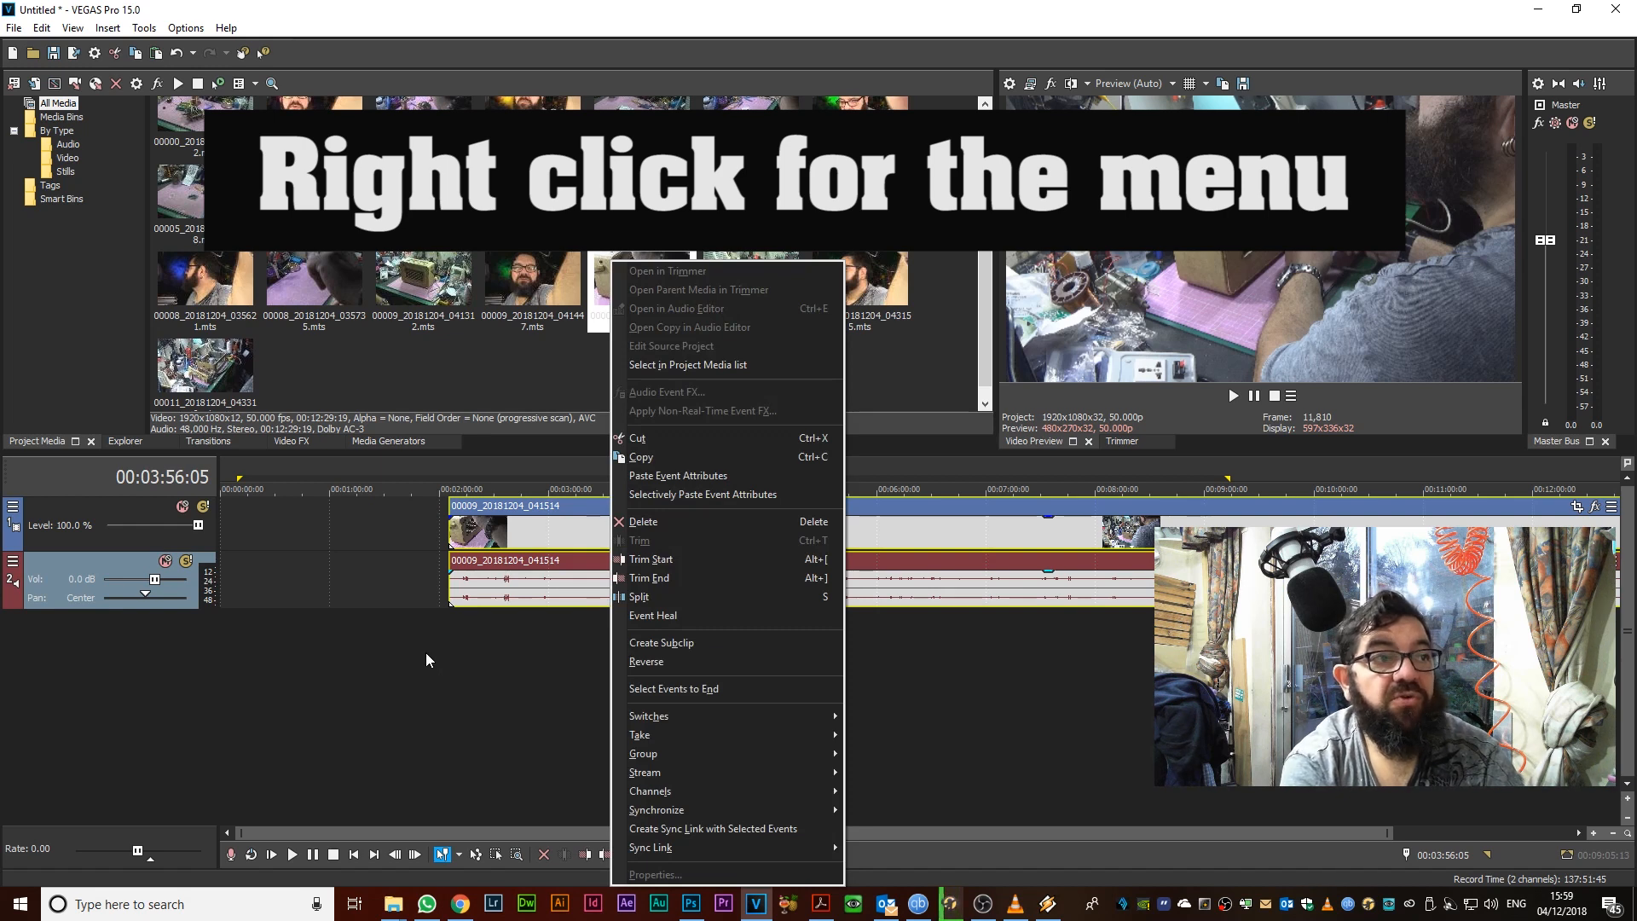
{"action": "left_click", "coordinate": [638, 597]}
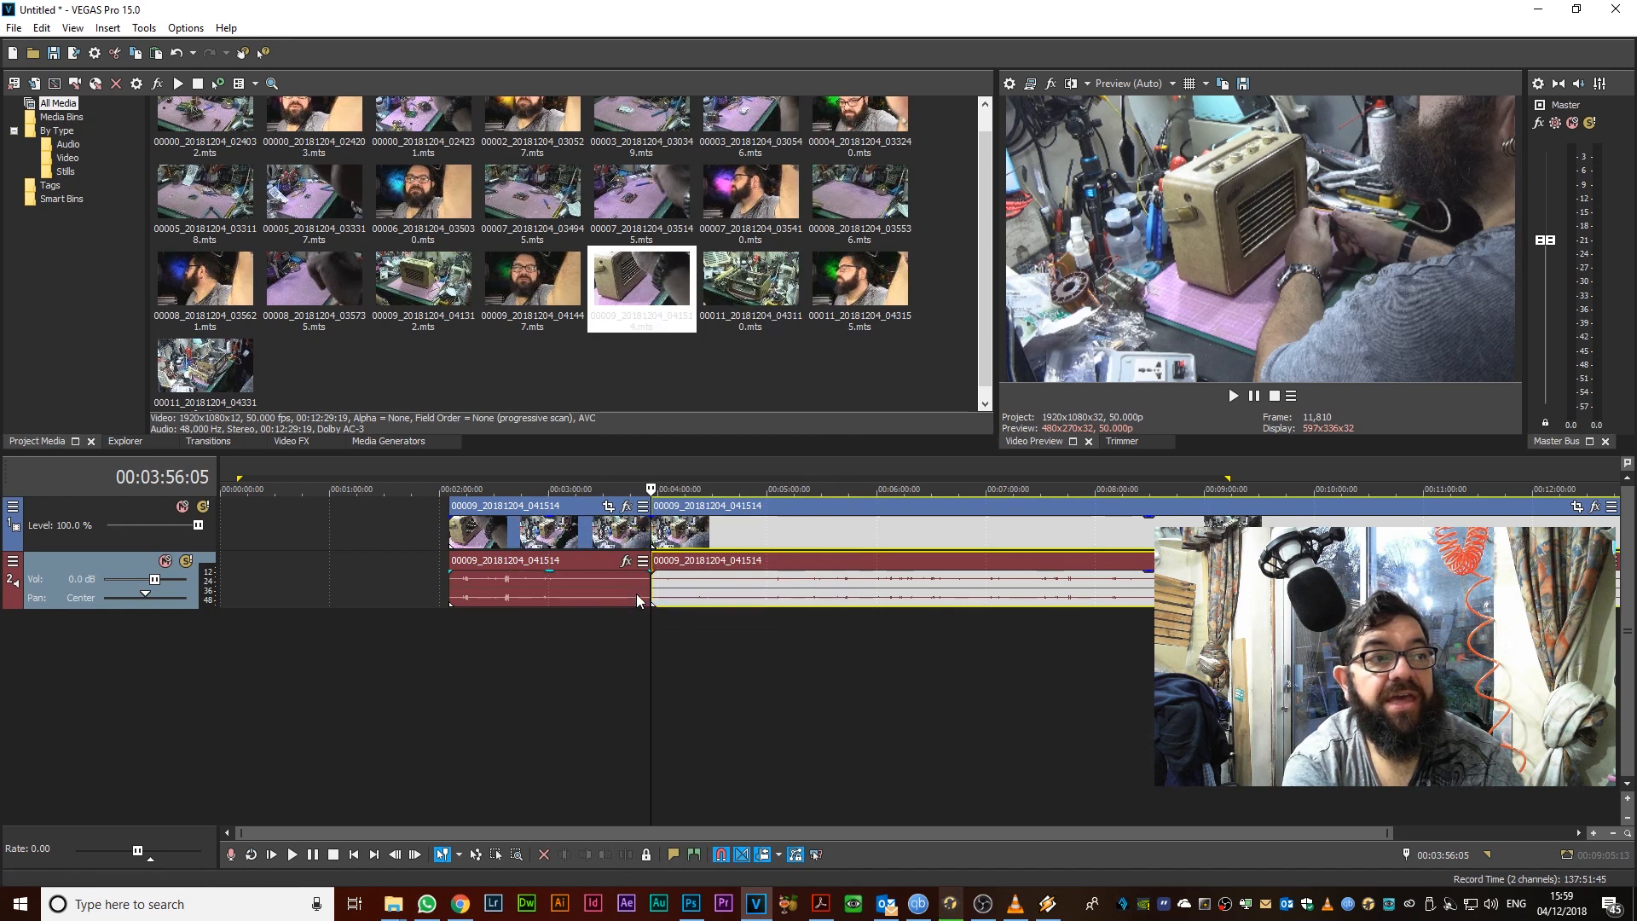
{"action": "left_click", "coordinate": [500, 684]}
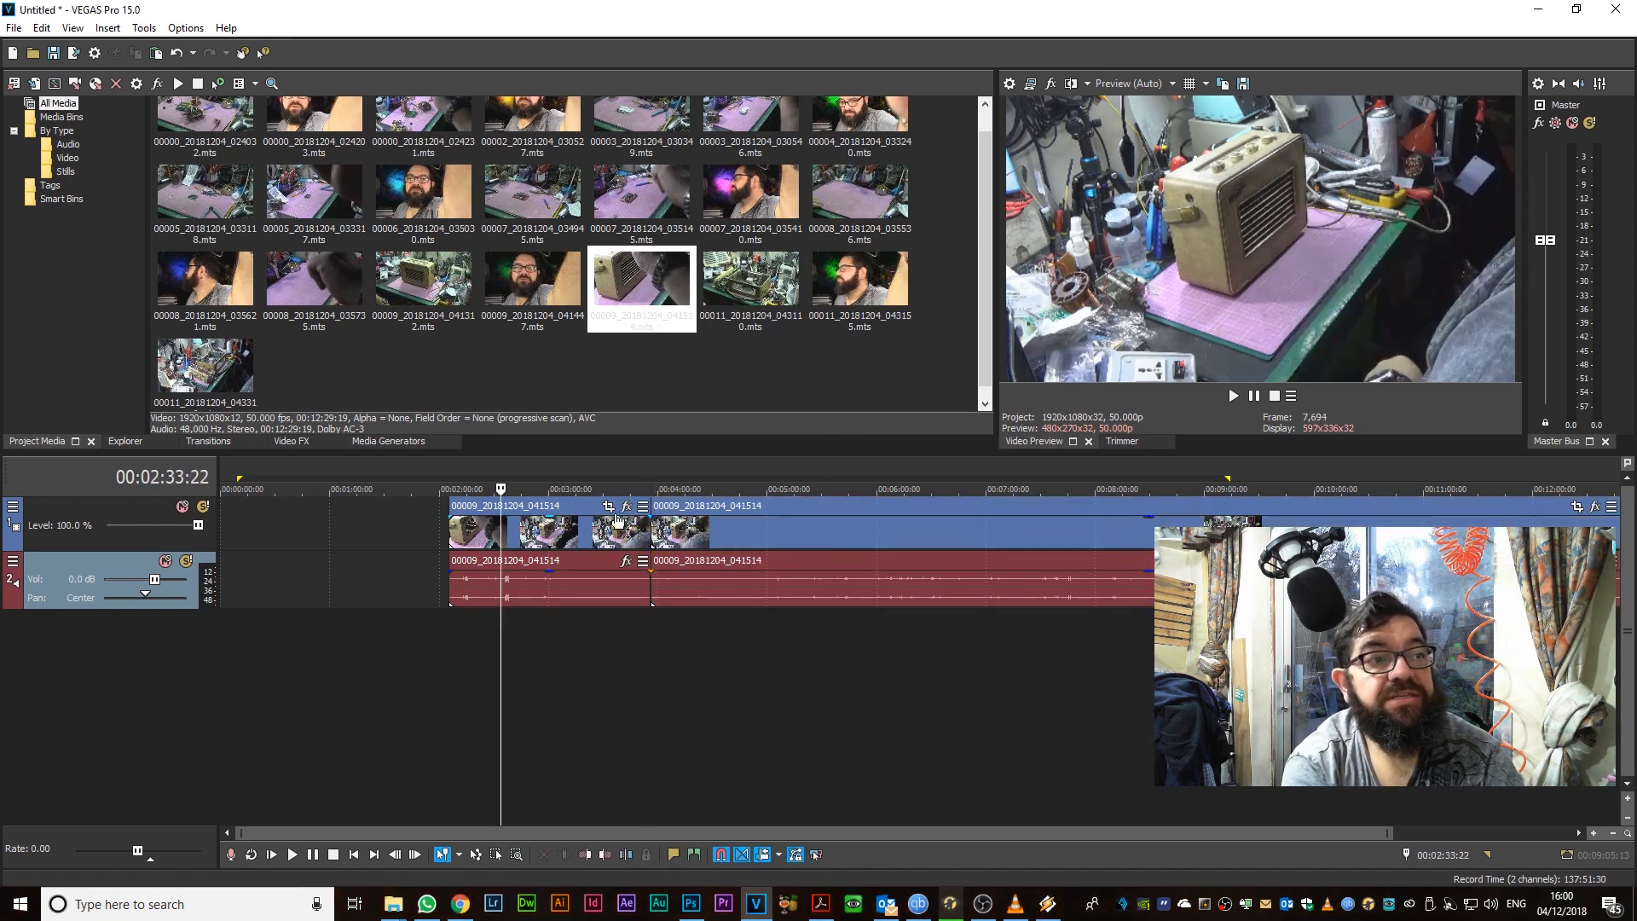
Separate the two pieces, moving the first to start at about 1:10 and the second at about 7:27
{"action": "left_click", "coordinate": [571, 503]}
{"action": "mouse_move", "coordinate": [571, 503]}
{"action": "left_mouse_down"}
{"action": "mouse_move", "coordinate": [523, 505]}
{"action": "mouse_move", "coordinate": [569, 509]}
{"action": "left_mouse_up"}
{"action": "left_click_drag", "start_coordinate": [730, 501], "coordinate": [826, 522]}
{"action": "left_click_drag", "start_coordinate": [556, 505], "coordinate": [470, 536]}
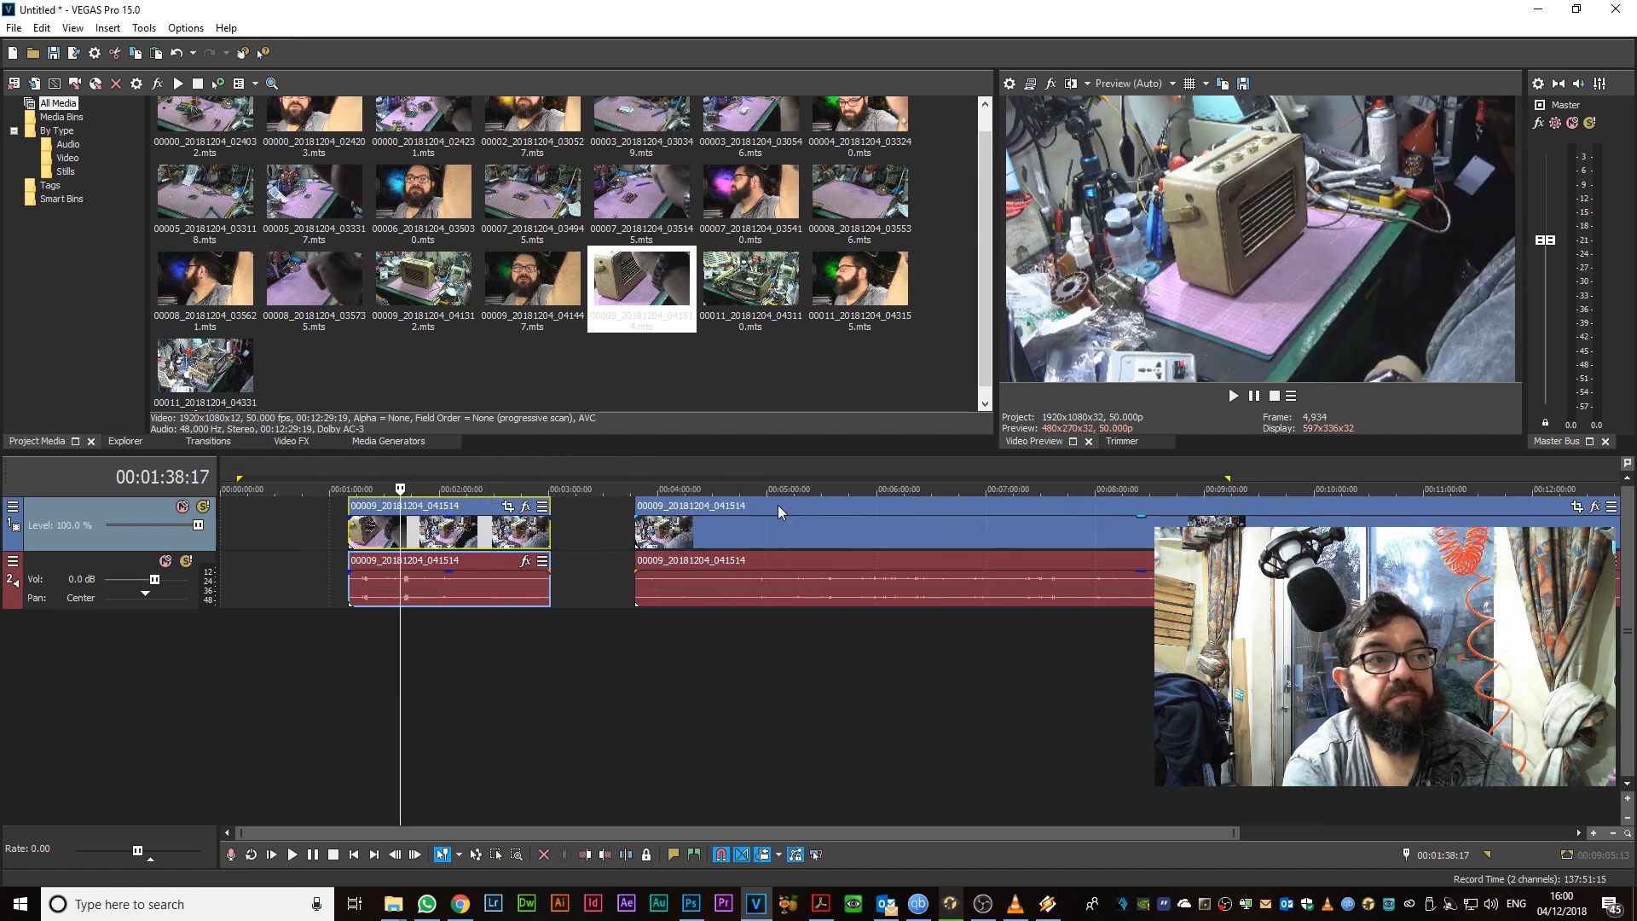
{"action": "left_click_drag", "start_coordinate": [777, 505], "coordinate": [1202, 509]}
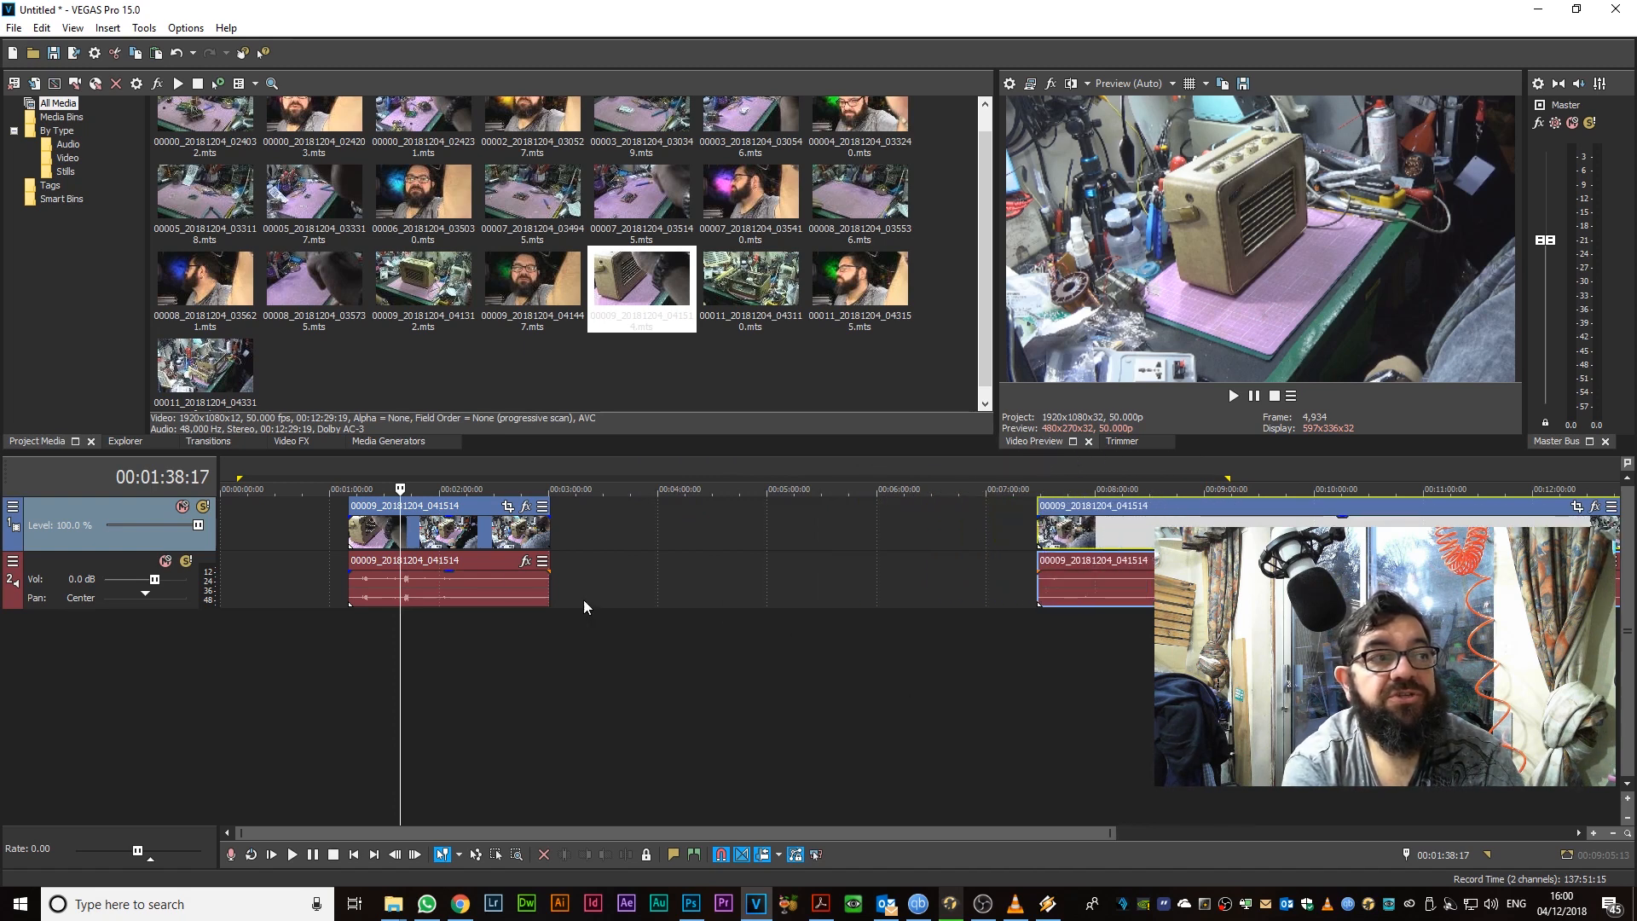
Split the second piece at 00:09:34:21 and move its remainder to start at about 10:39
{"action": "left_click", "coordinate": [1328, 523]}
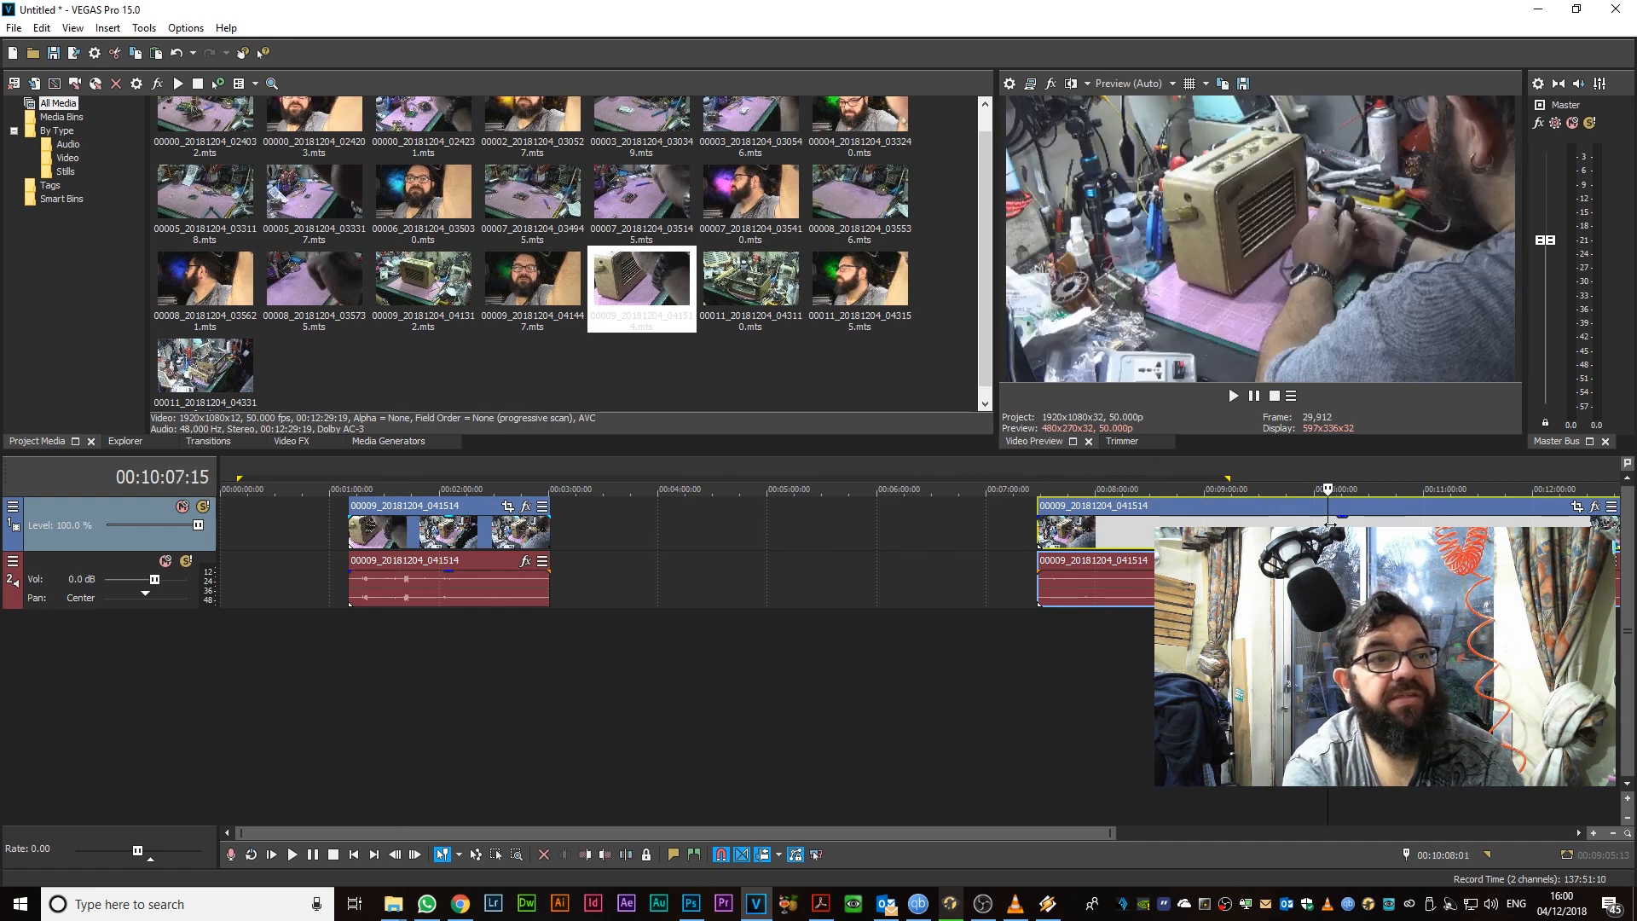
{"action": "left_click_drag", "start_coordinate": [1330, 525], "coordinate": [1268, 530]}
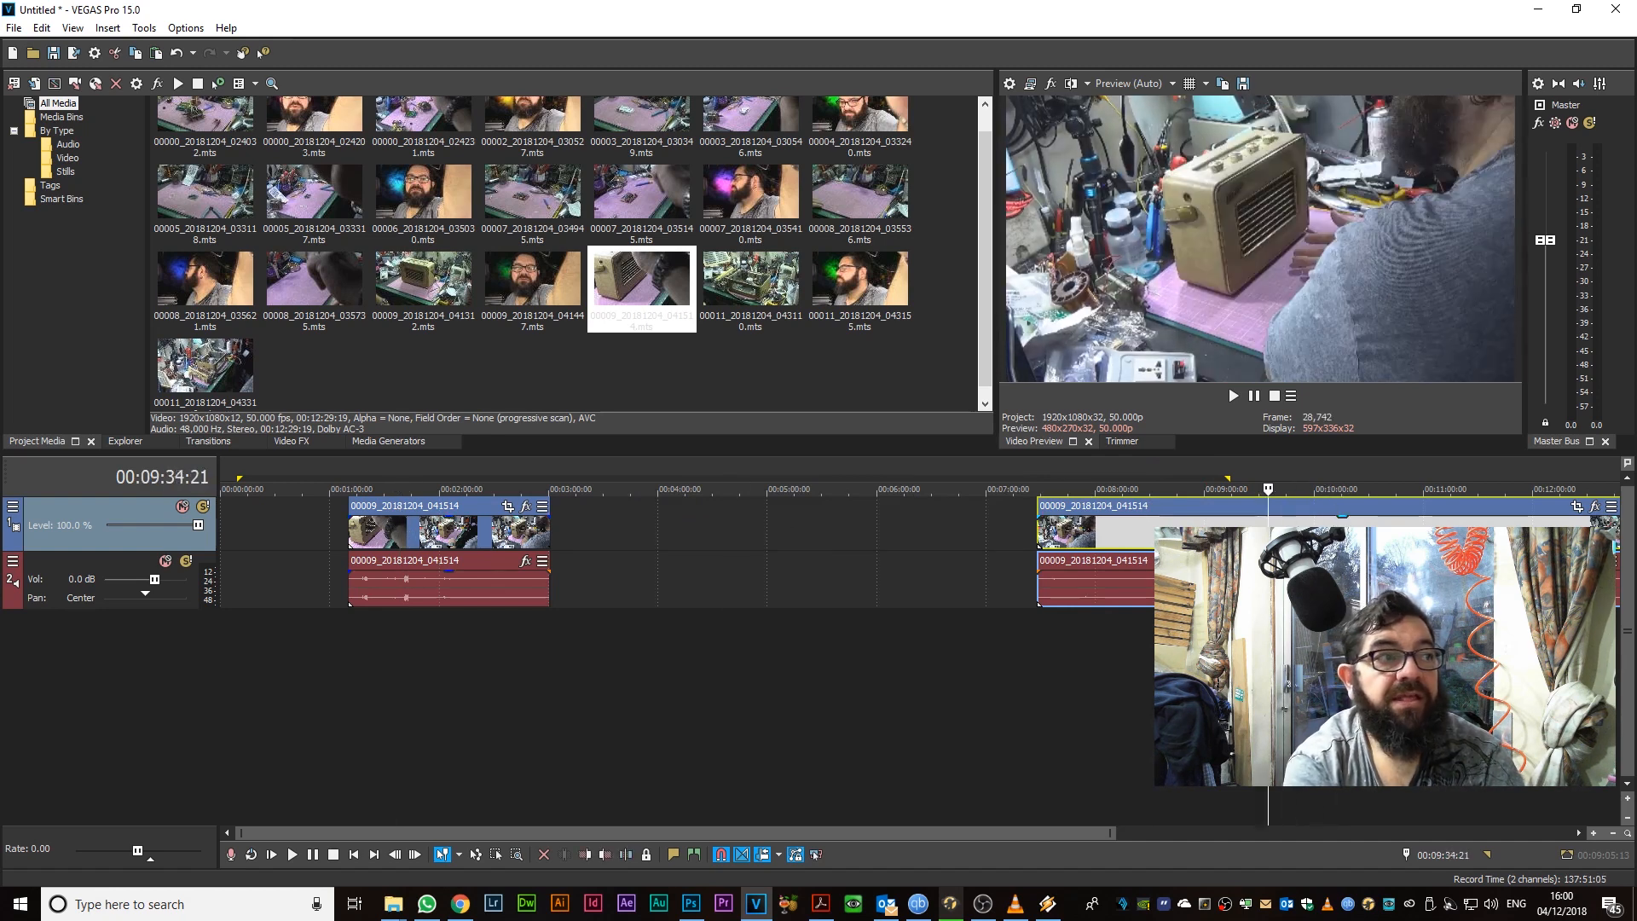
{"action": "right_click", "coordinate": [1269, 514]}
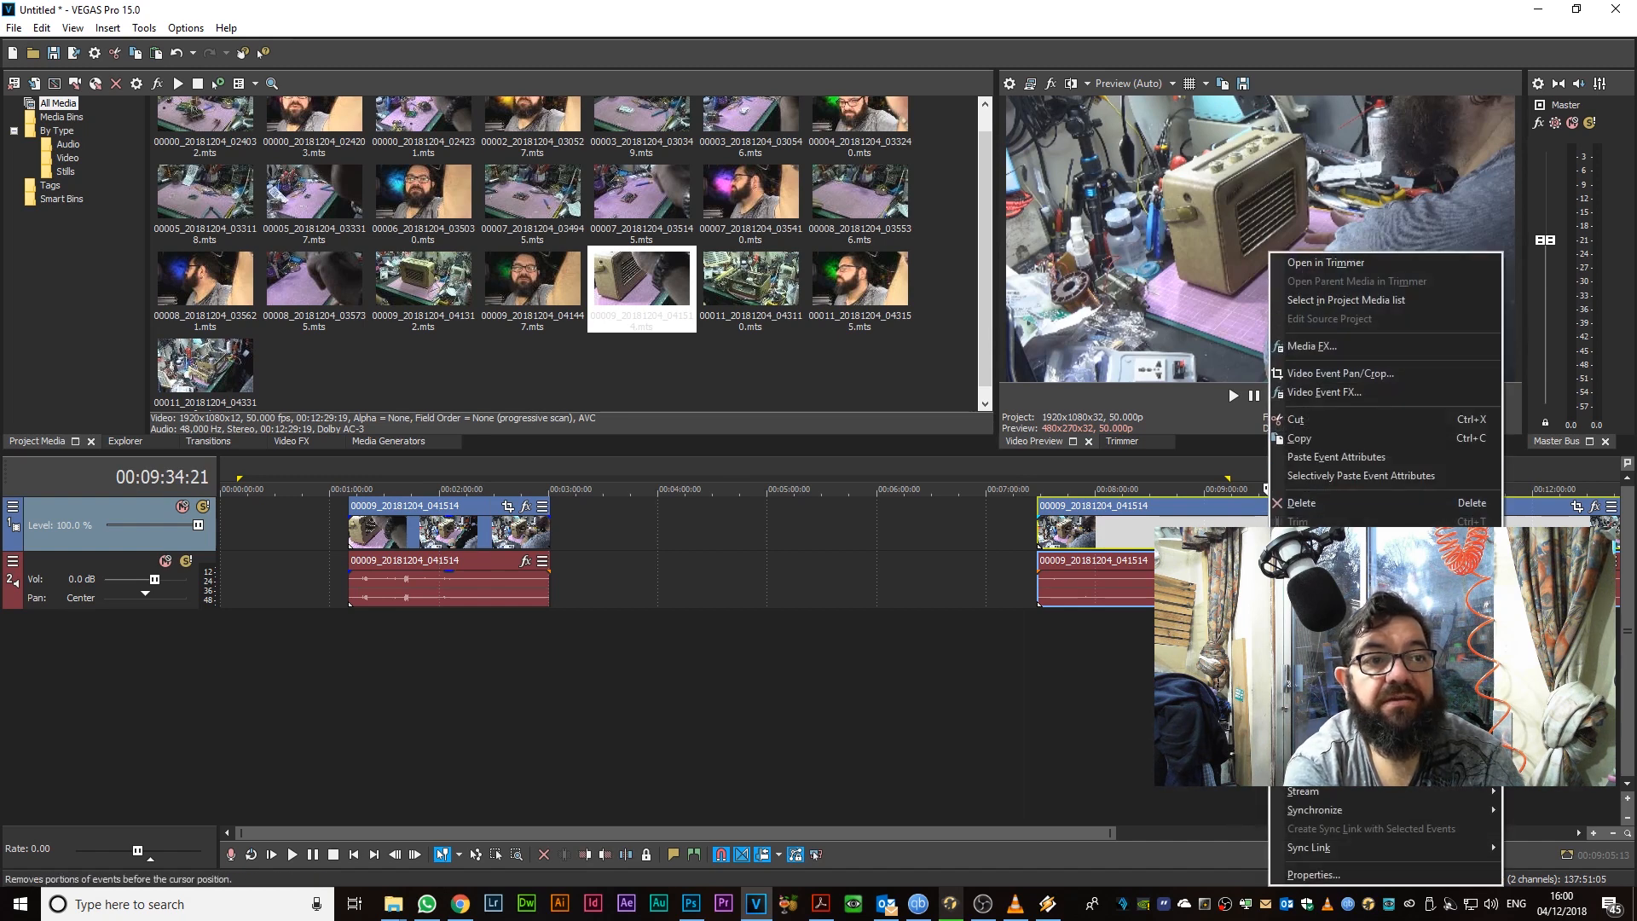
{"action": "left_click", "coordinate": [1304, 540]}
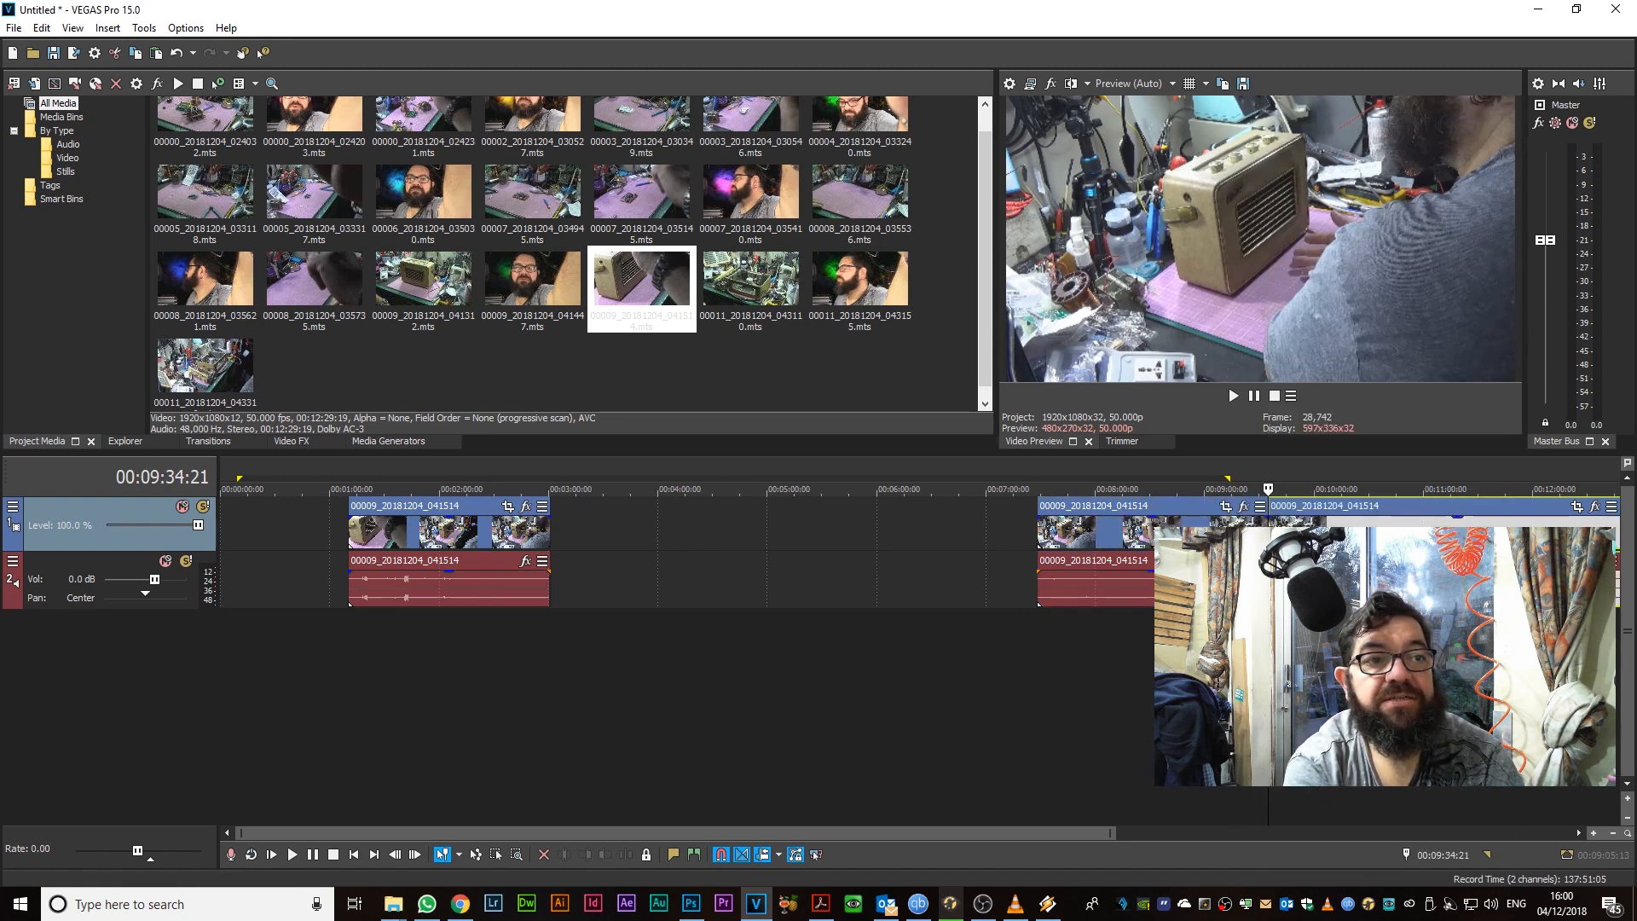
{"action": "left_click_drag", "start_coordinate": [1382, 504], "coordinate": [1498, 501]}
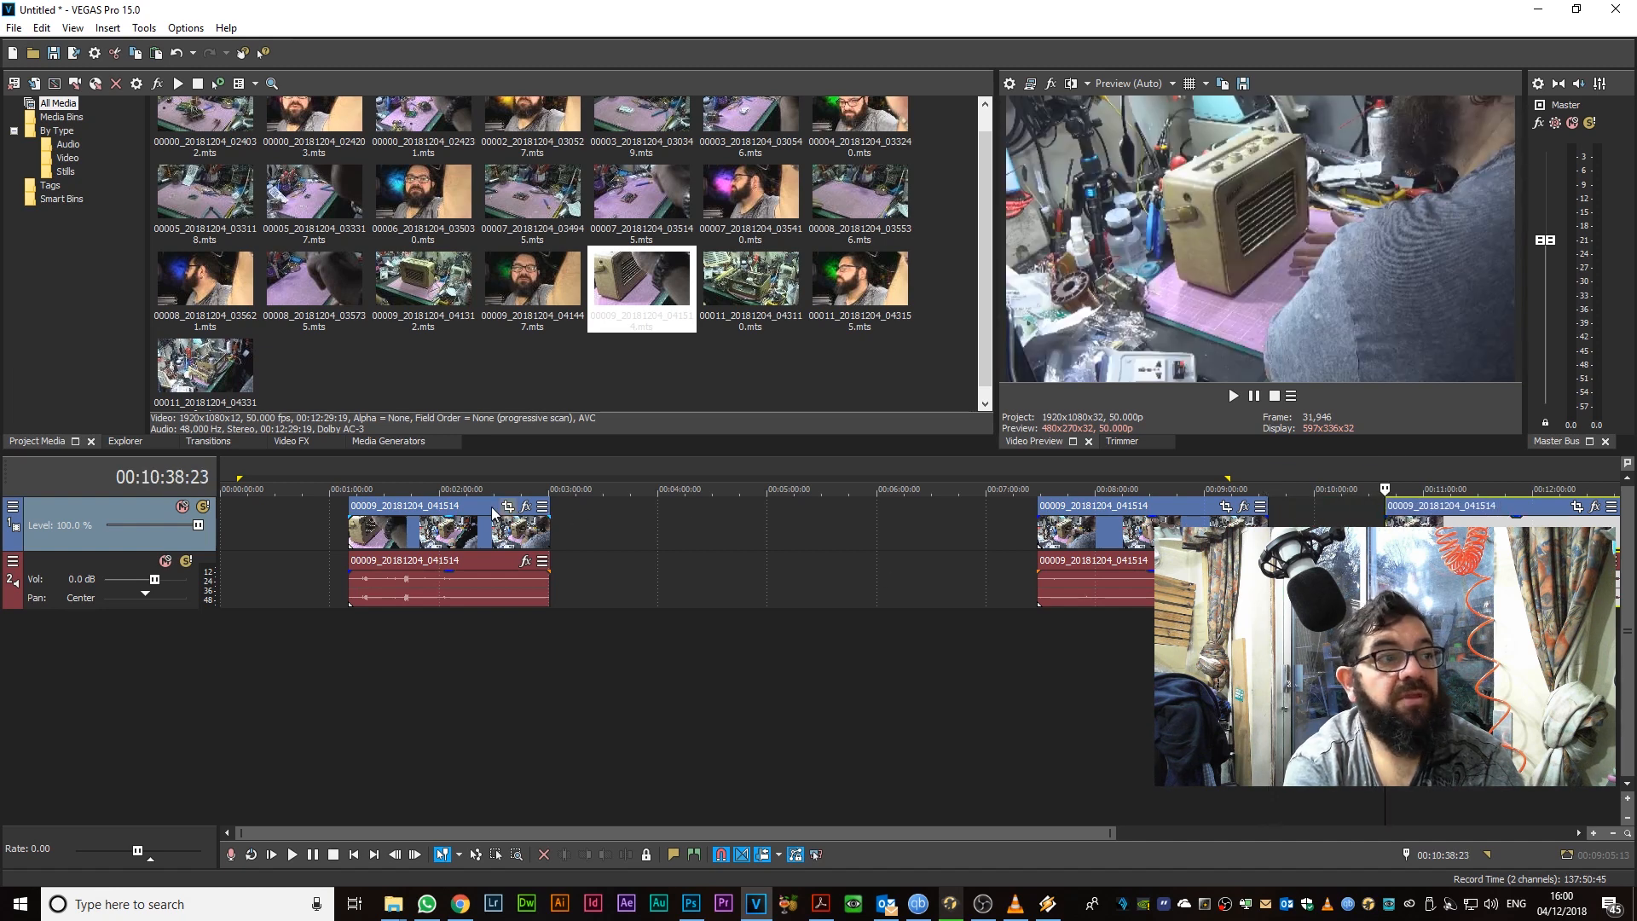
Reposition the three pieces so they start at about 2:56, 4:56 and 10:43
{"action": "left_click_drag", "start_coordinate": [478, 511], "coordinate": [669, 513]}
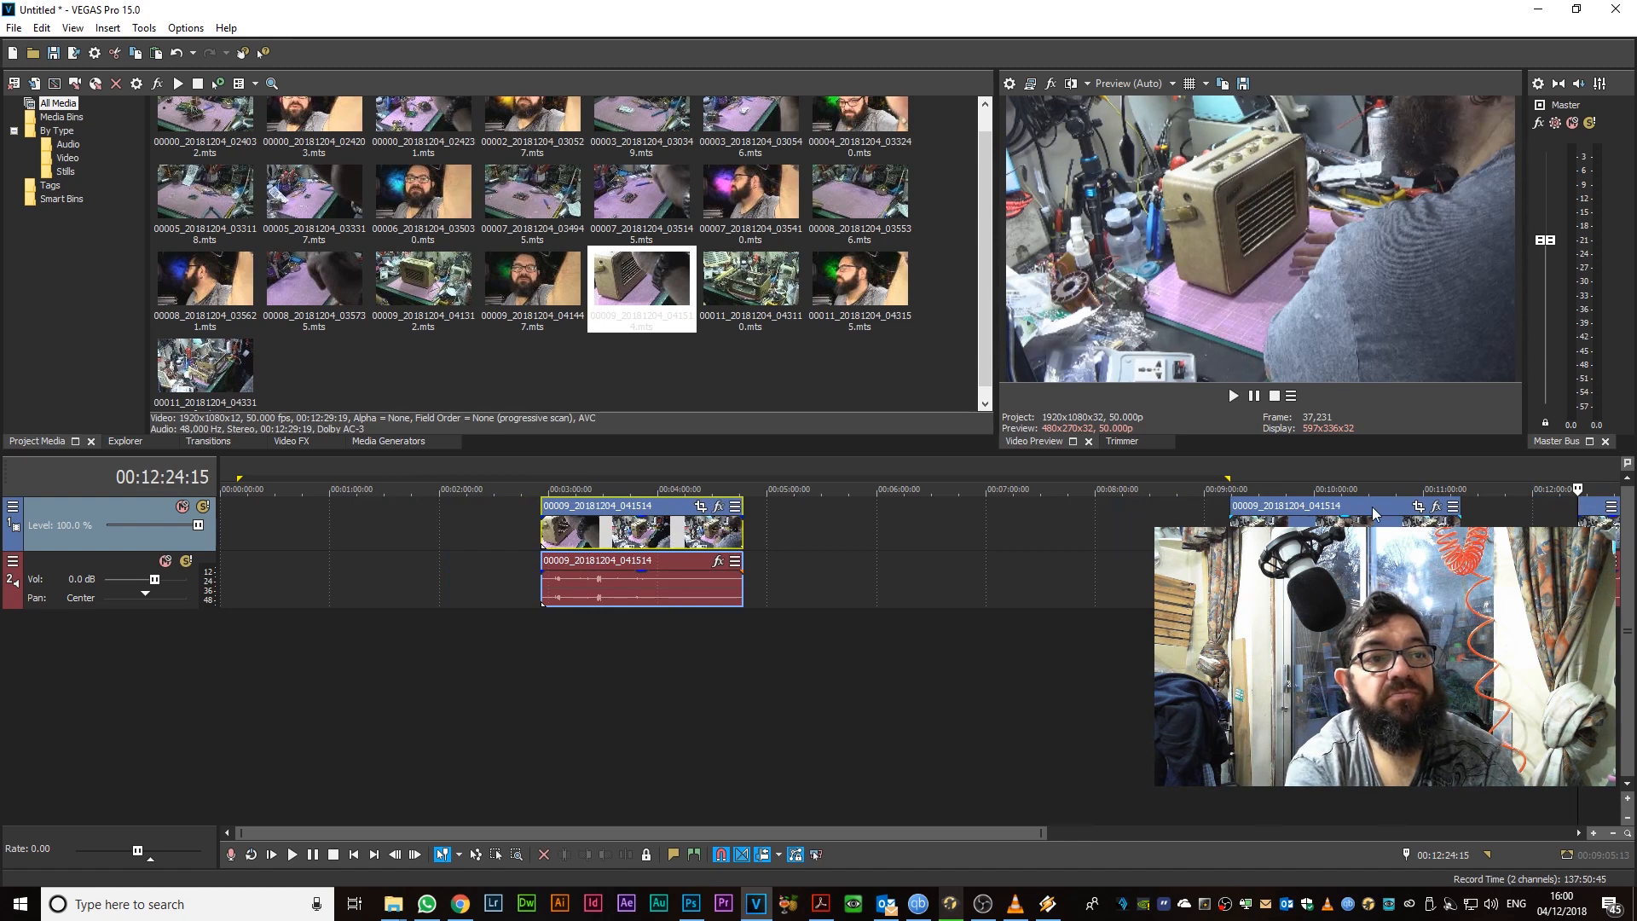
{"action": "left_click_drag", "start_coordinate": [1373, 507], "coordinate": [903, 521]}
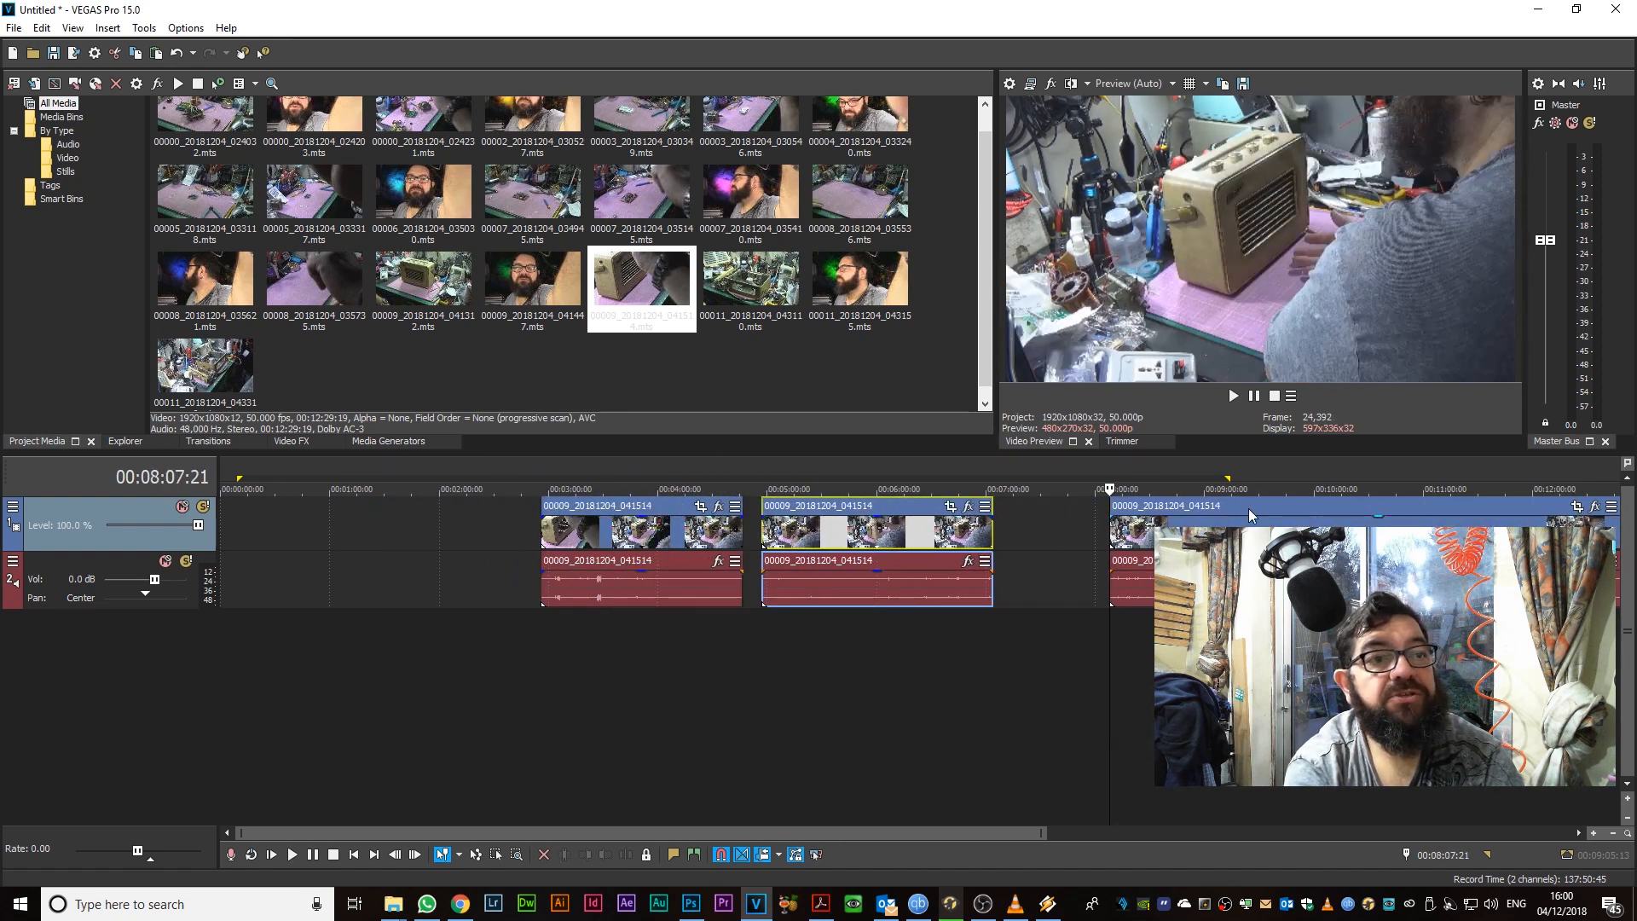
{"action": "left_click_drag", "start_coordinate": [1250, 508], "coordinate": [1532, 506]}
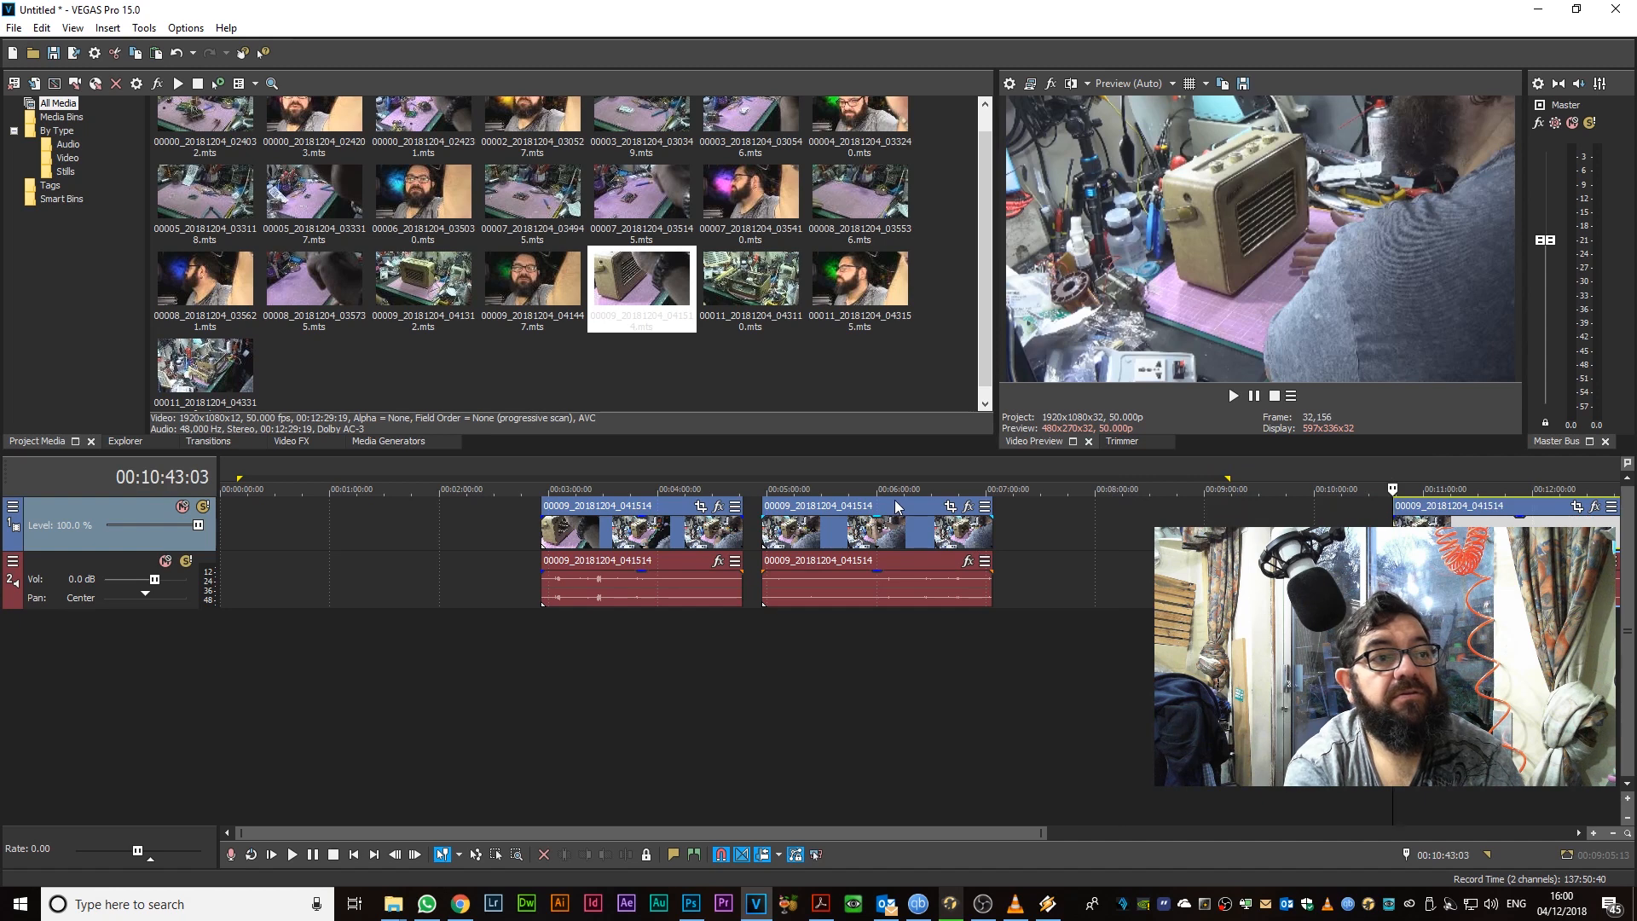
Reorder the pieces with the middle one first at the timeline start, followed without gaps by the original first and last pieces
{"action": "left_click_drag", "start_coordinate": [893, 502], "coordinate": [357, 517]}
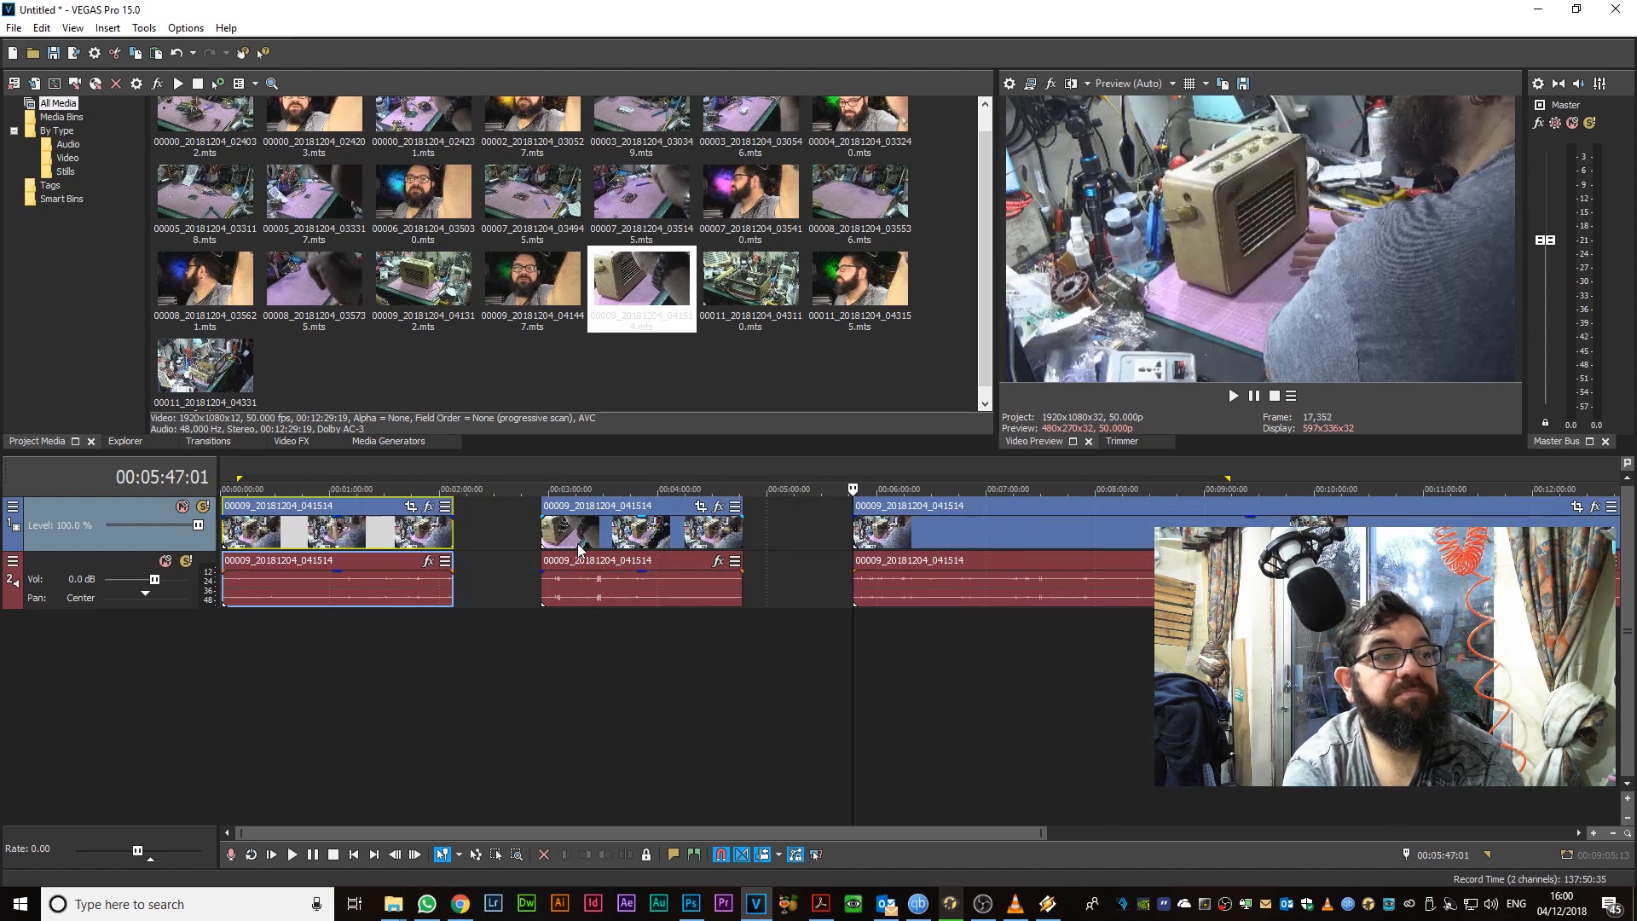
{"action": "left_click_drag", "start_coordinate": [656, 509], "coordinate": [567, 509]}
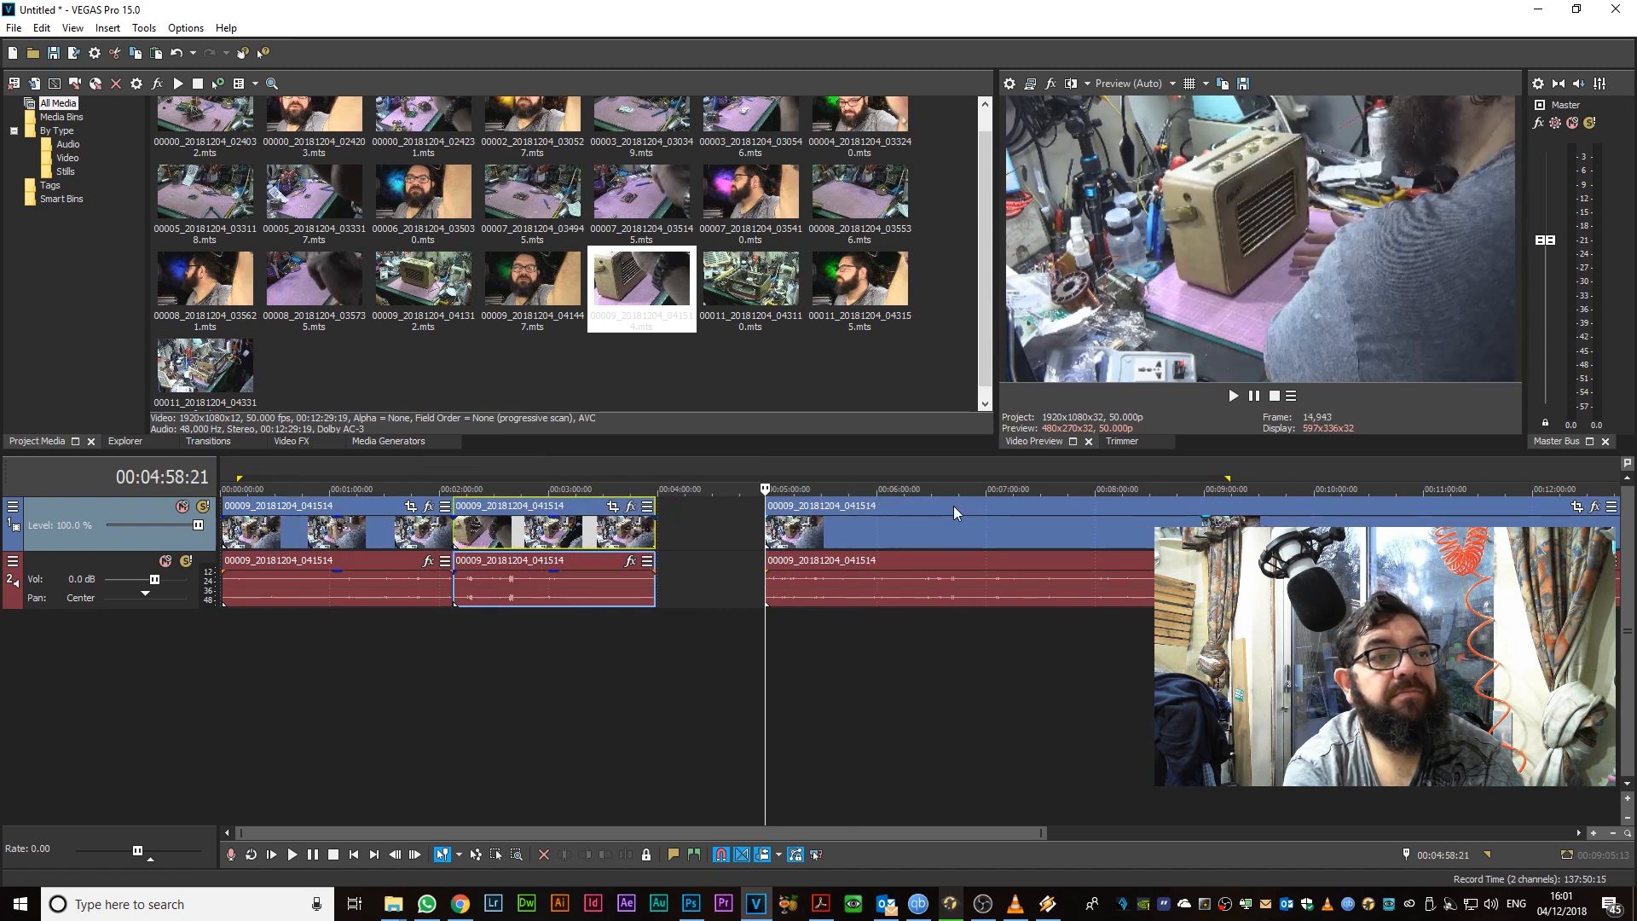
{"action": "left_click_drag", "start_coordinate": [953, 504], "coordinate": [842, 516]}
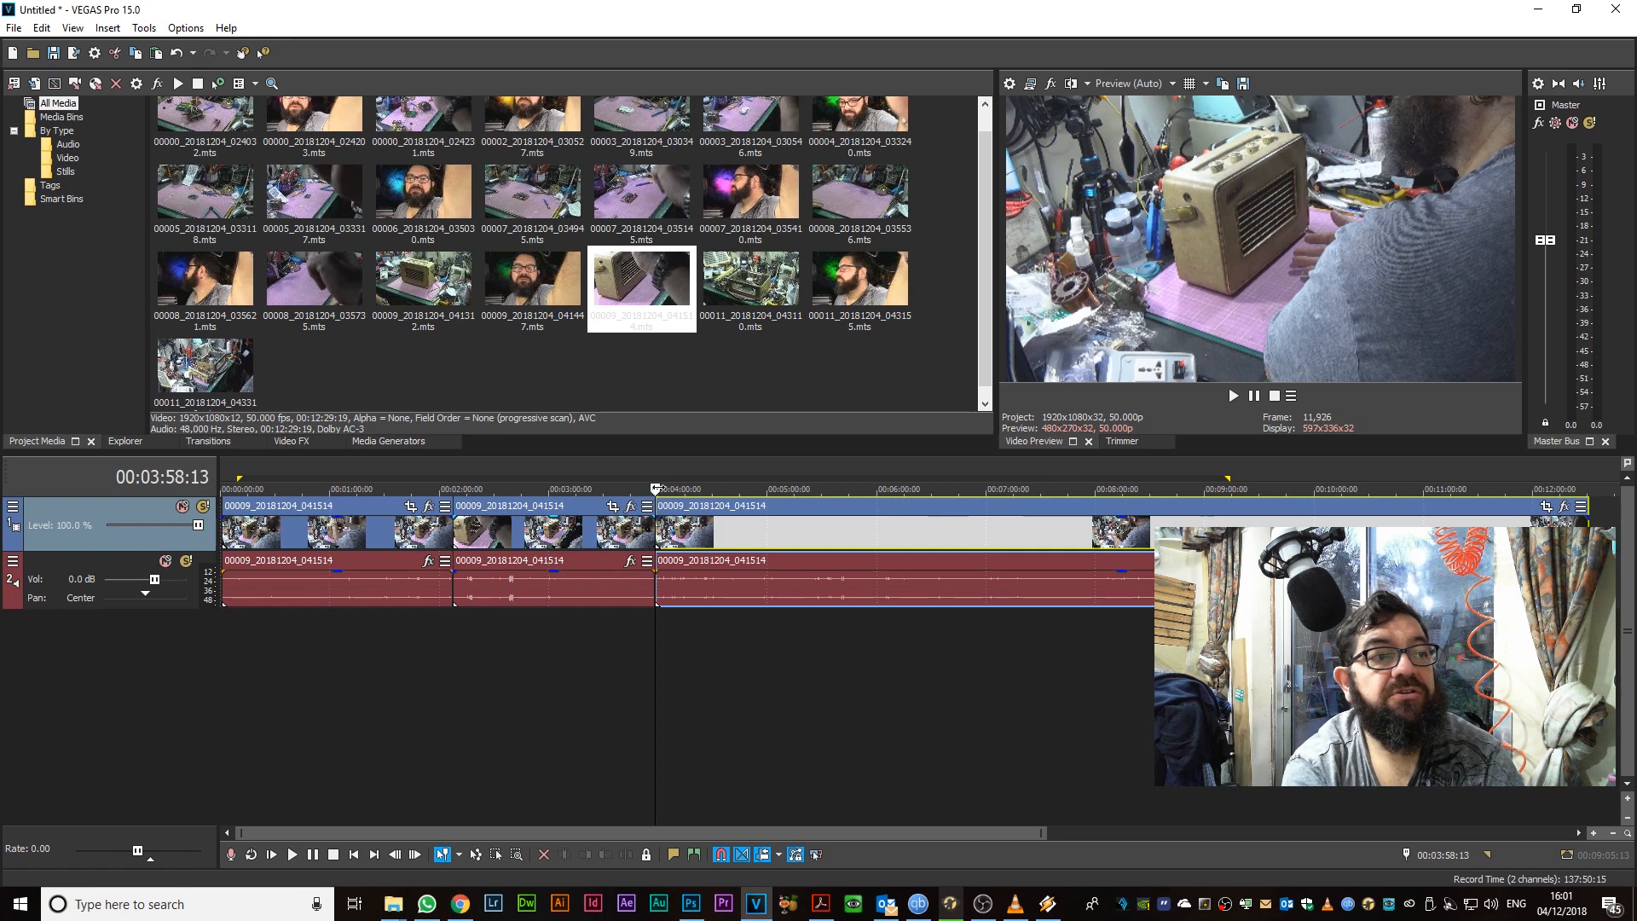
Return the playhead to the start of the timeline and play the rearranged sequence
{"action": "mouse_move", "coordinate": [658, 533]}
{"action": "left_mouse_down"}
{"action": "mouse_move", "coordinate": [455, 533]}
{"action": "mouse_move", "coordinate": [658, 533]}
{"action": "left_mouse_up"}
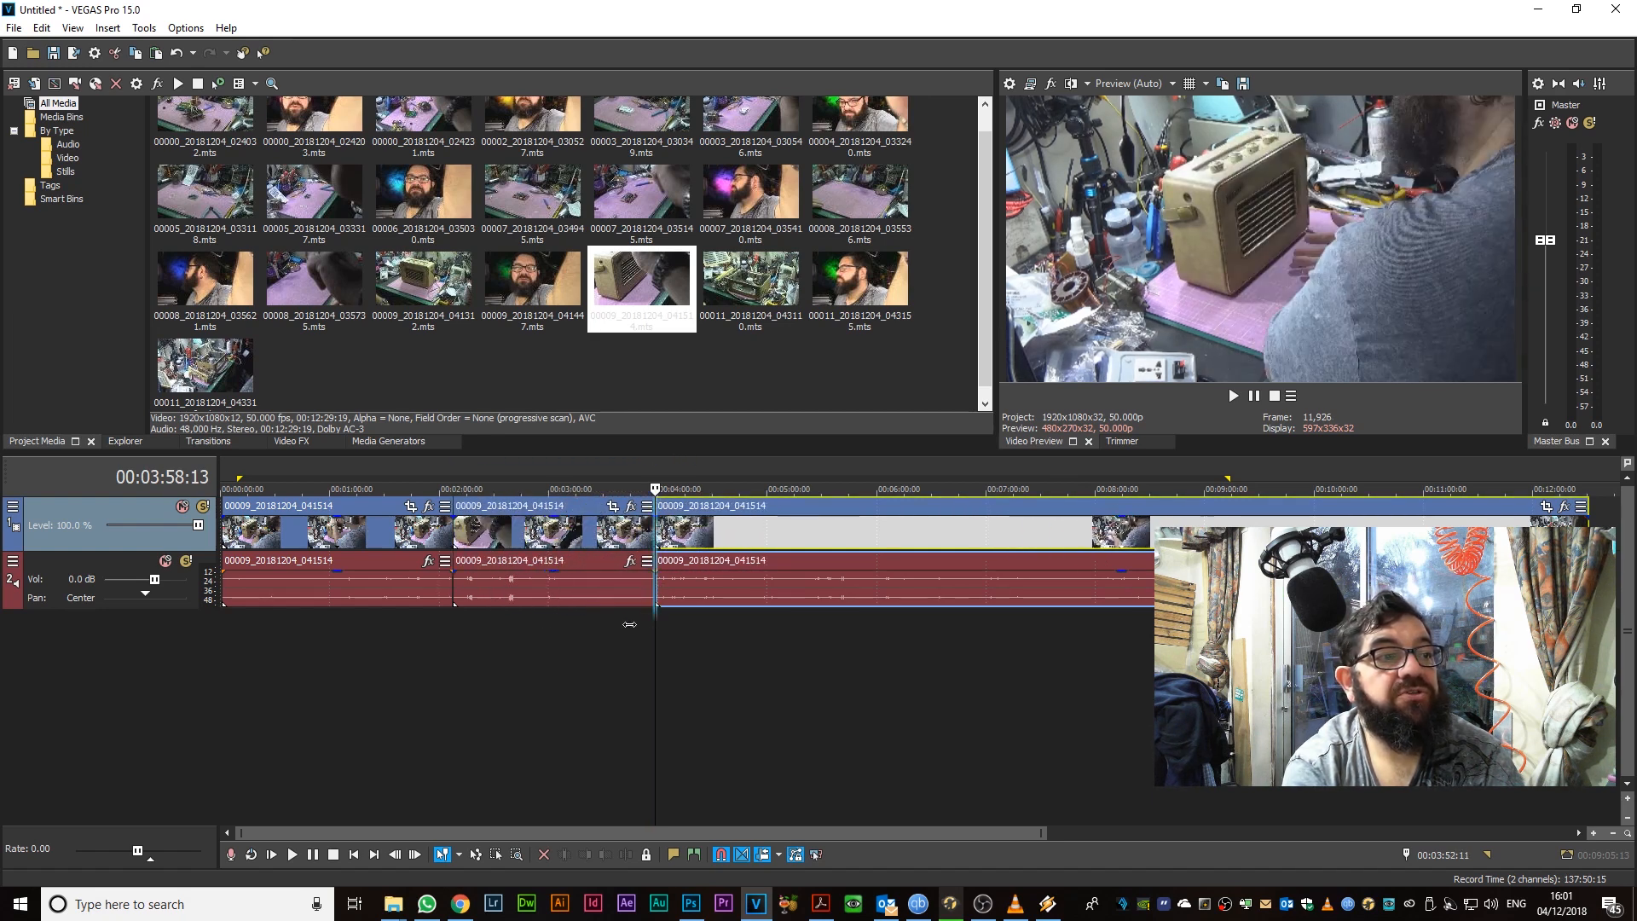
{"action": "left_click_drag", "start_coordinate": [655, 624], "coordinate": [220, 624]}
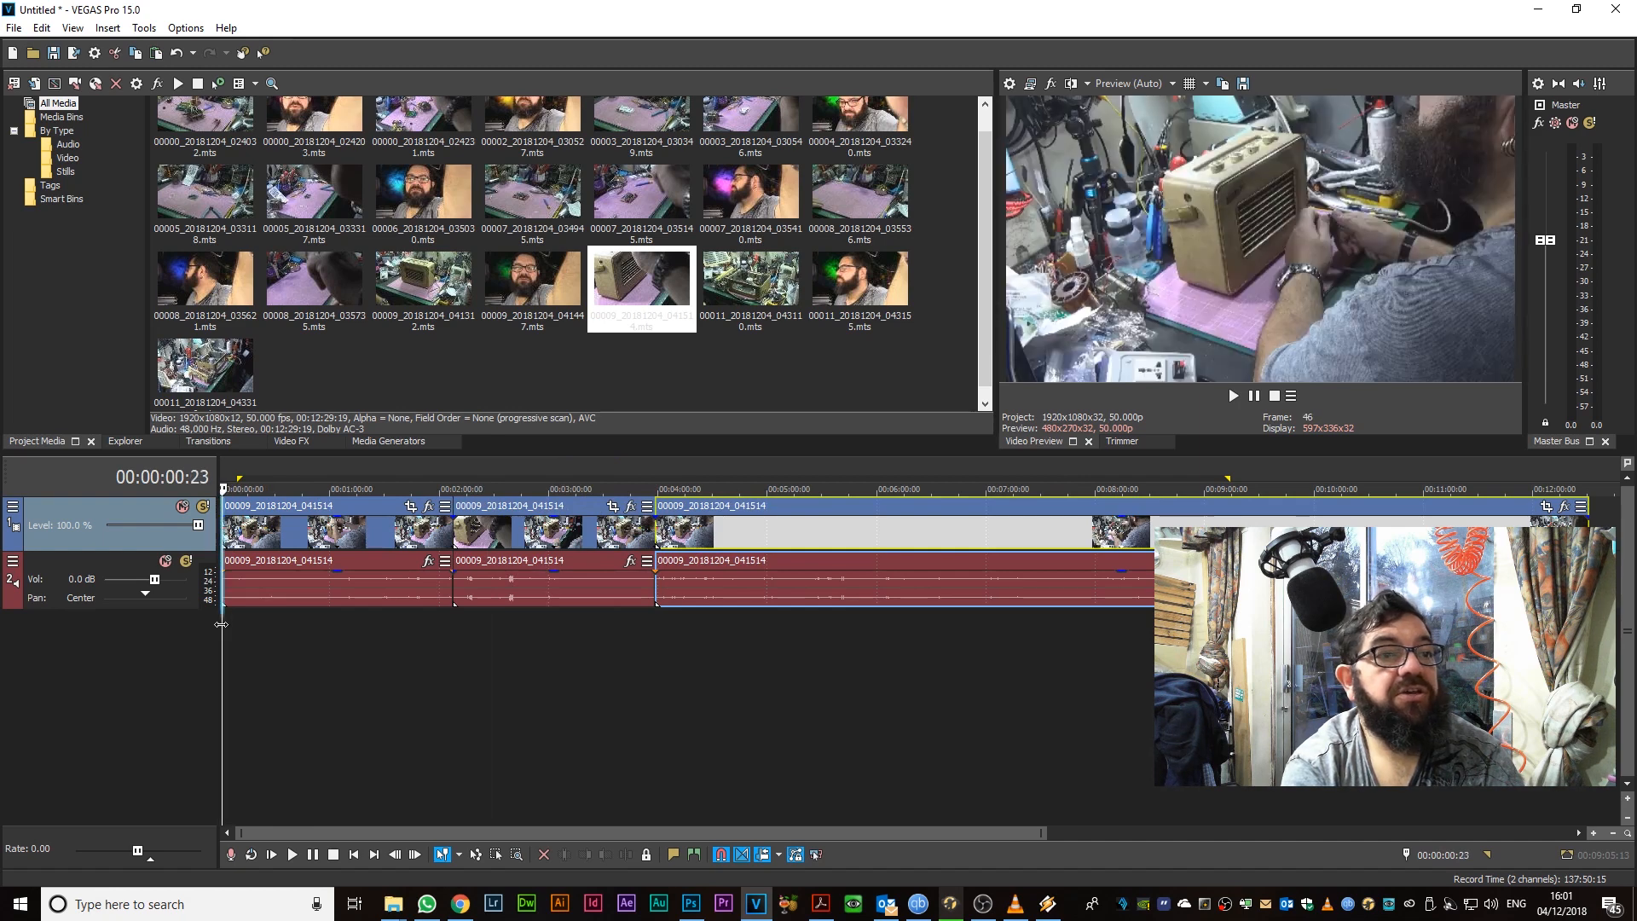
{"action": "left_click", "coordinate": [1233, 396]}
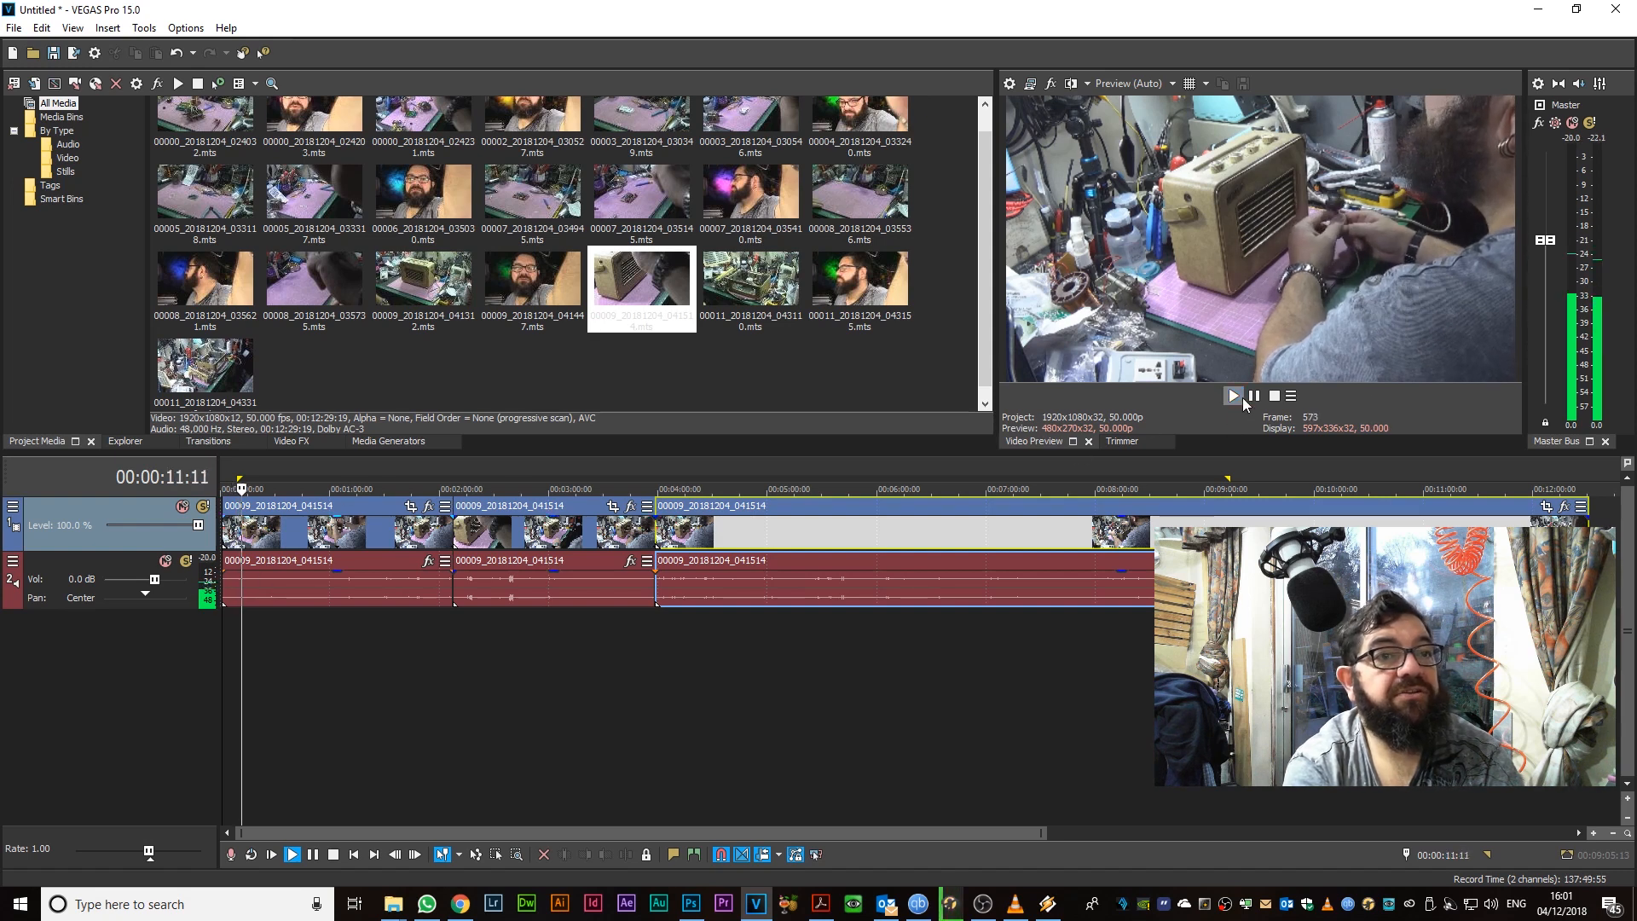
Check the cut between the first and second pieces by playing the sequence from 00:01:51:08 and stopping past the join
{"action": "left_click", "coordinate": [1274, 398]}
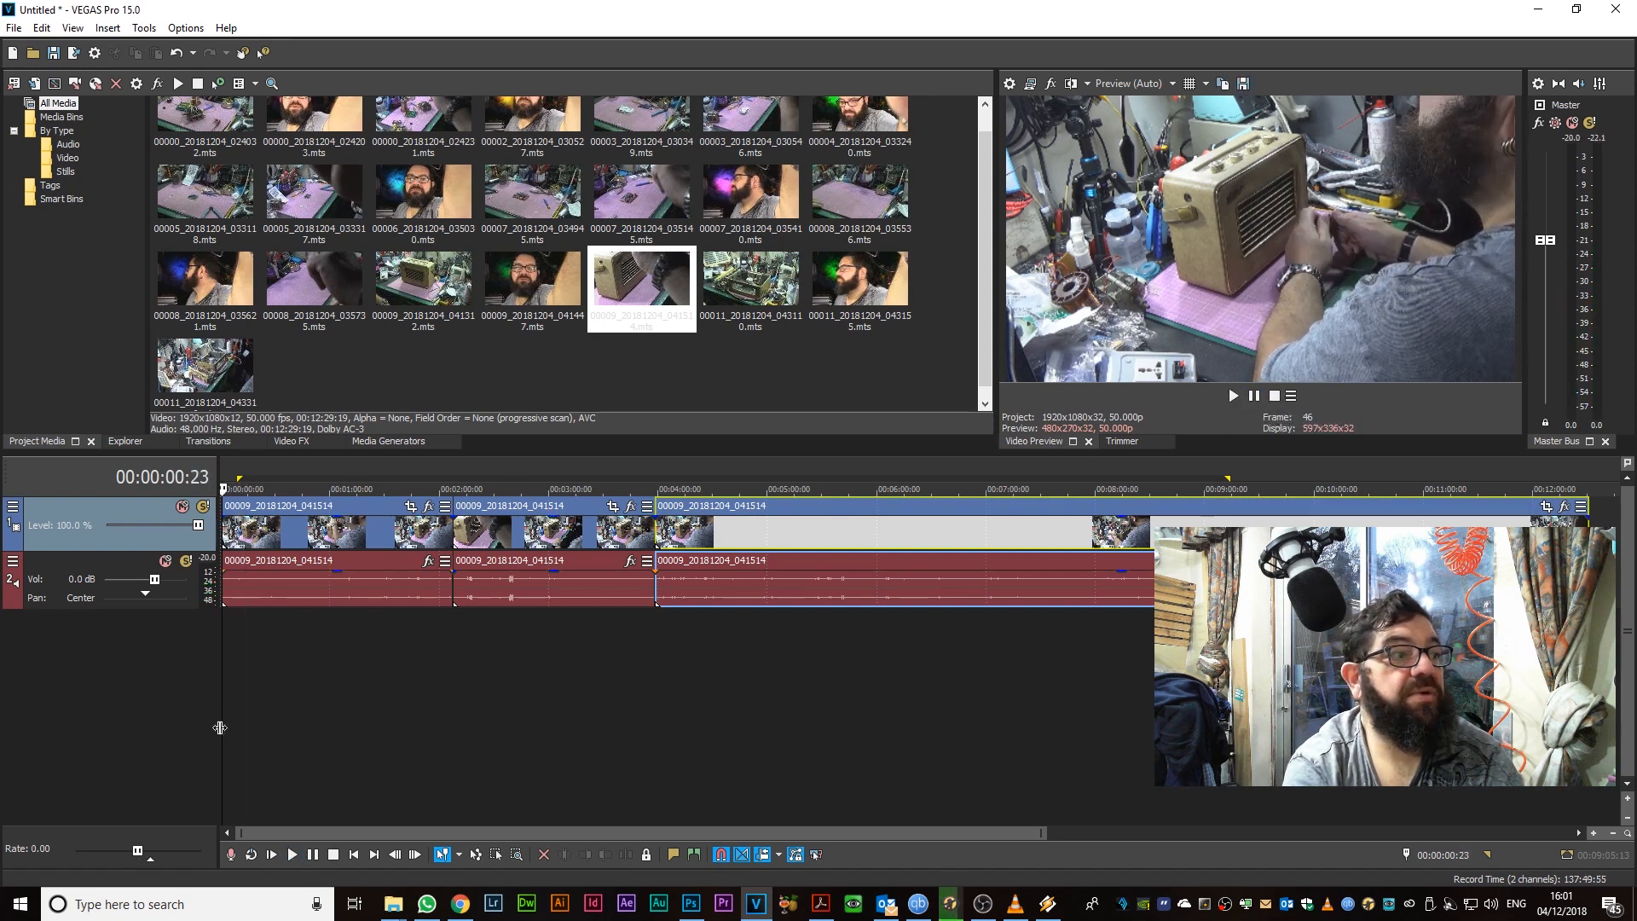
{"action": "left_click_drag", "start_coordinate": [223, 721], "coordinate": [424, 721]}
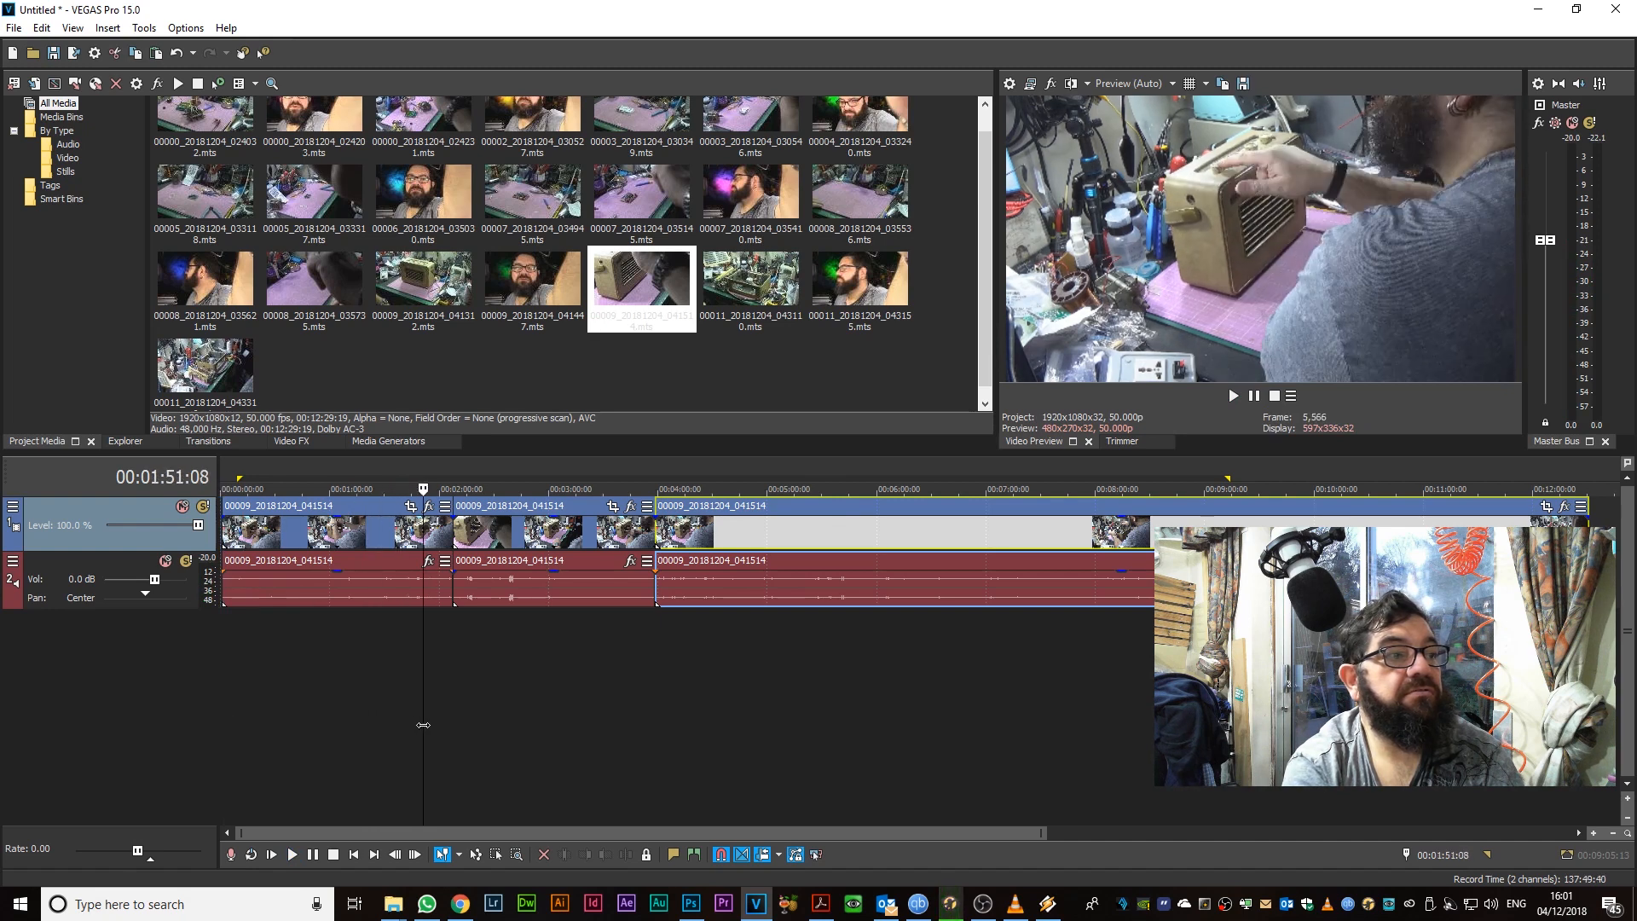
{"action": "left_click", "coordinate": [1233, 397]}
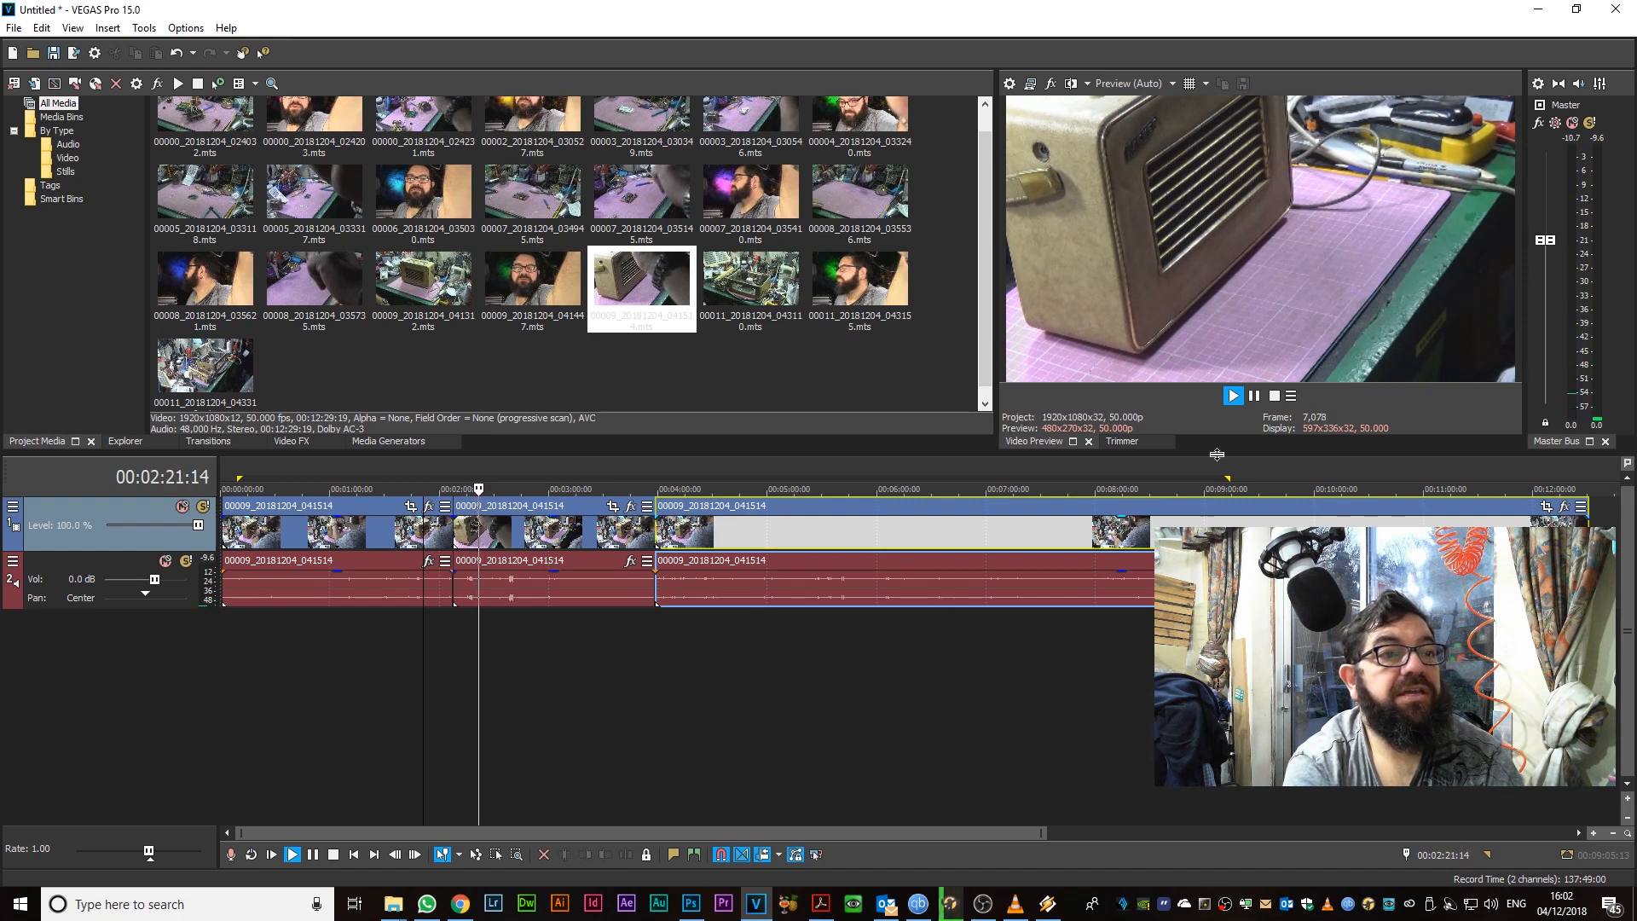
{"action": "left_click", "coordinate": [1274, 396]}
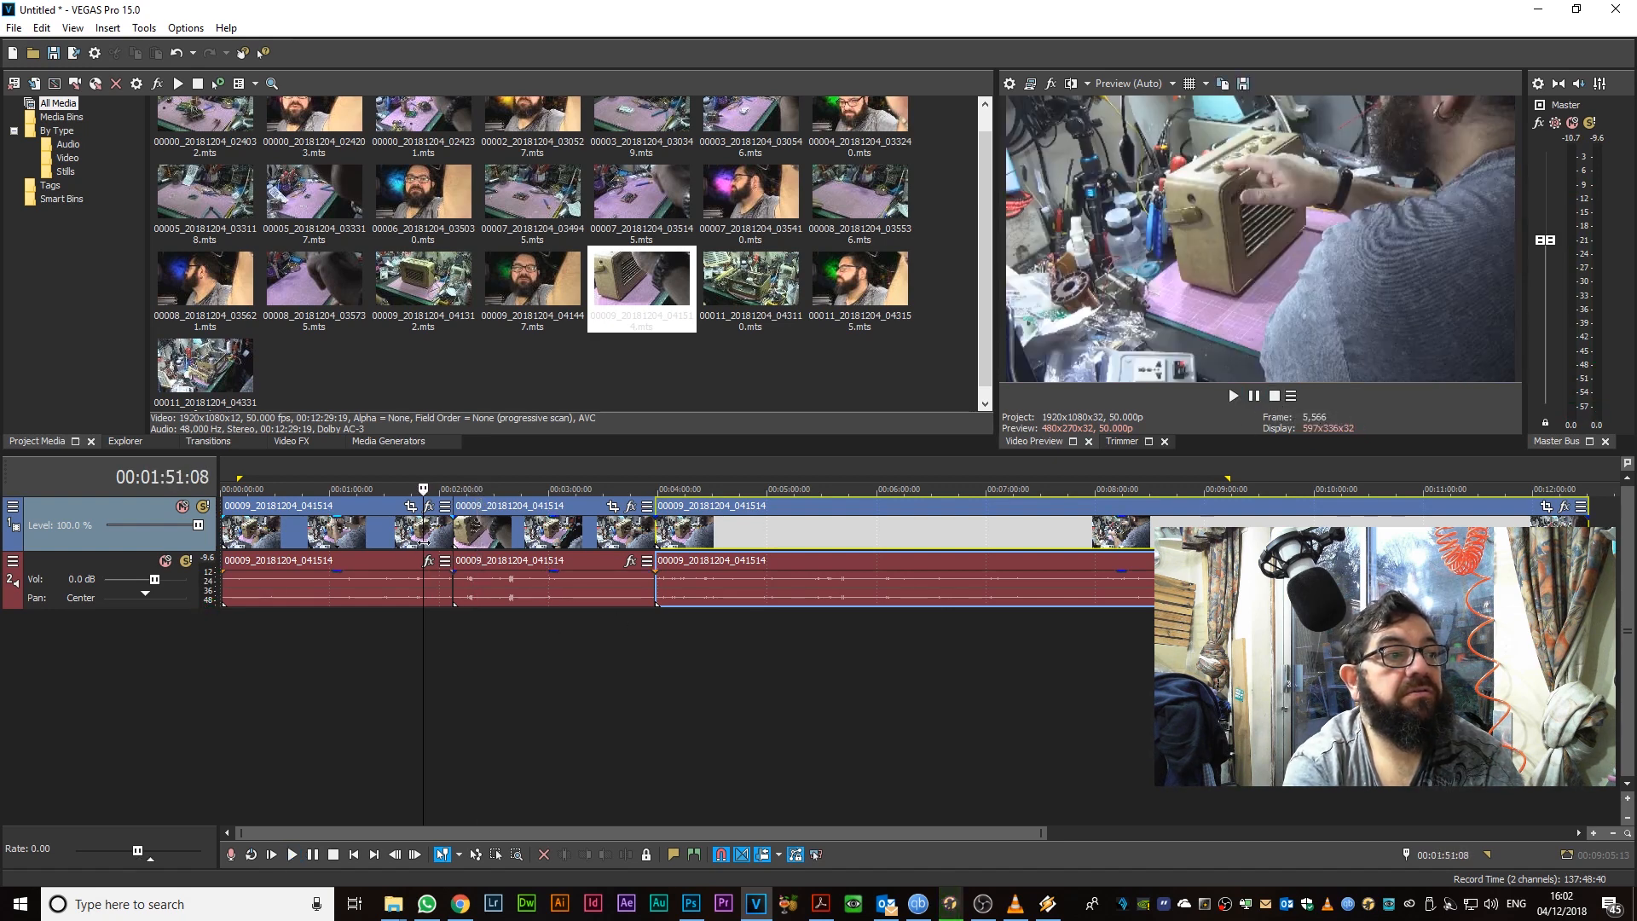
Check the cut between the second and third pieces by playing from 00:03:50:15 and stopping past the join
{"action": "left_click_drag", "start_coordinate": [424, 543], "coordinate": [640, 541]}
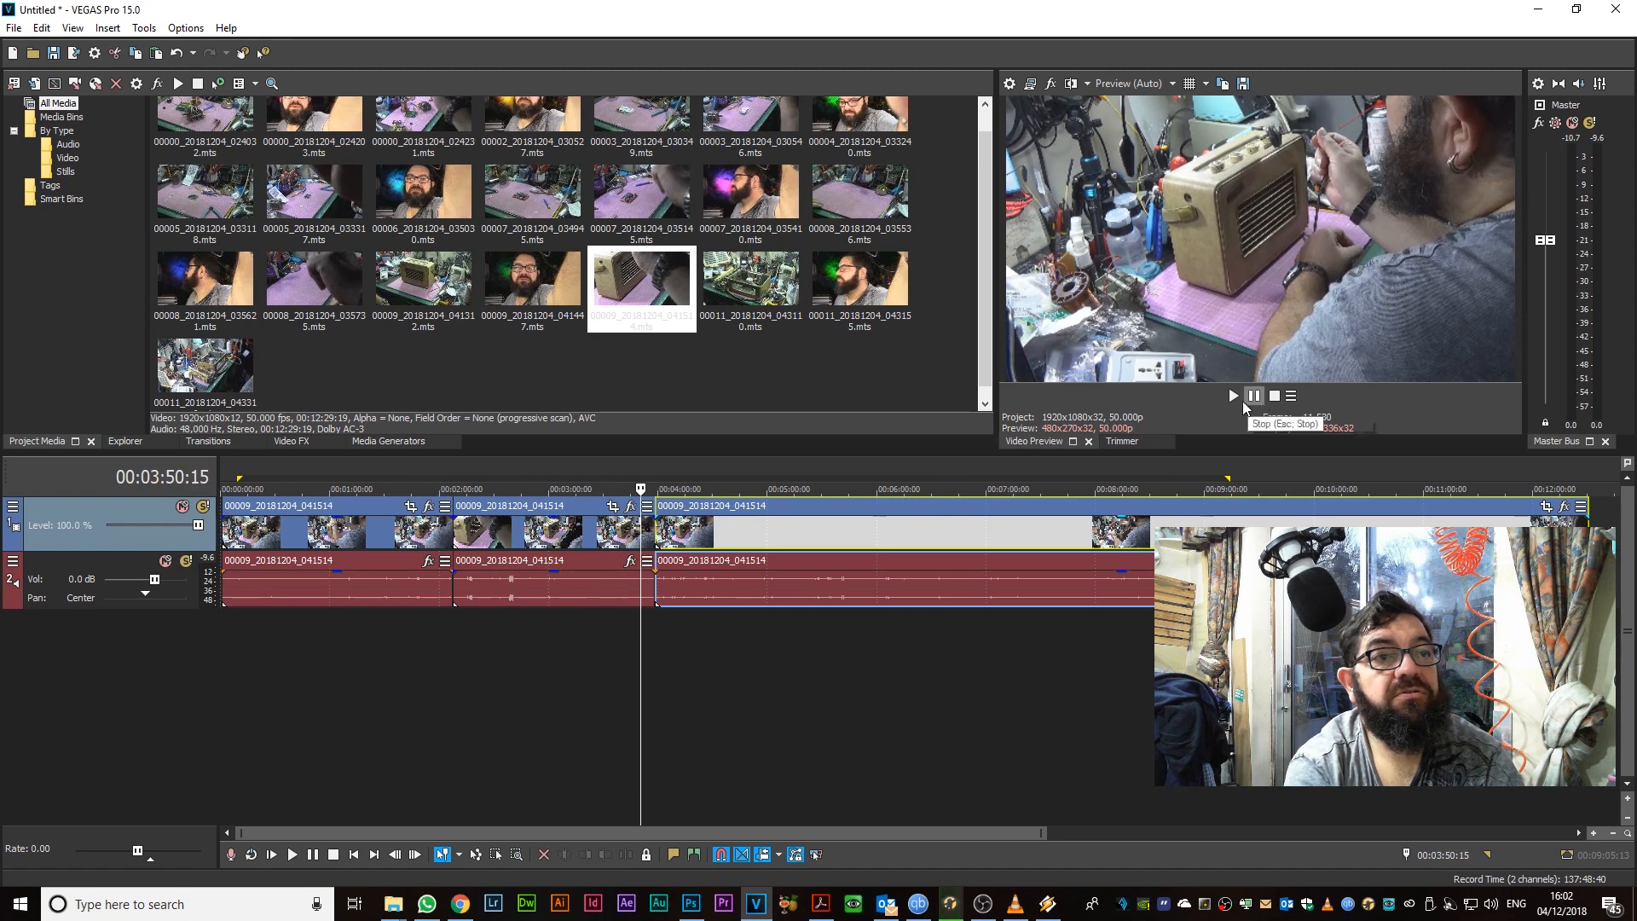
{"action": "left_click", "coordinate": [1232, 396]}
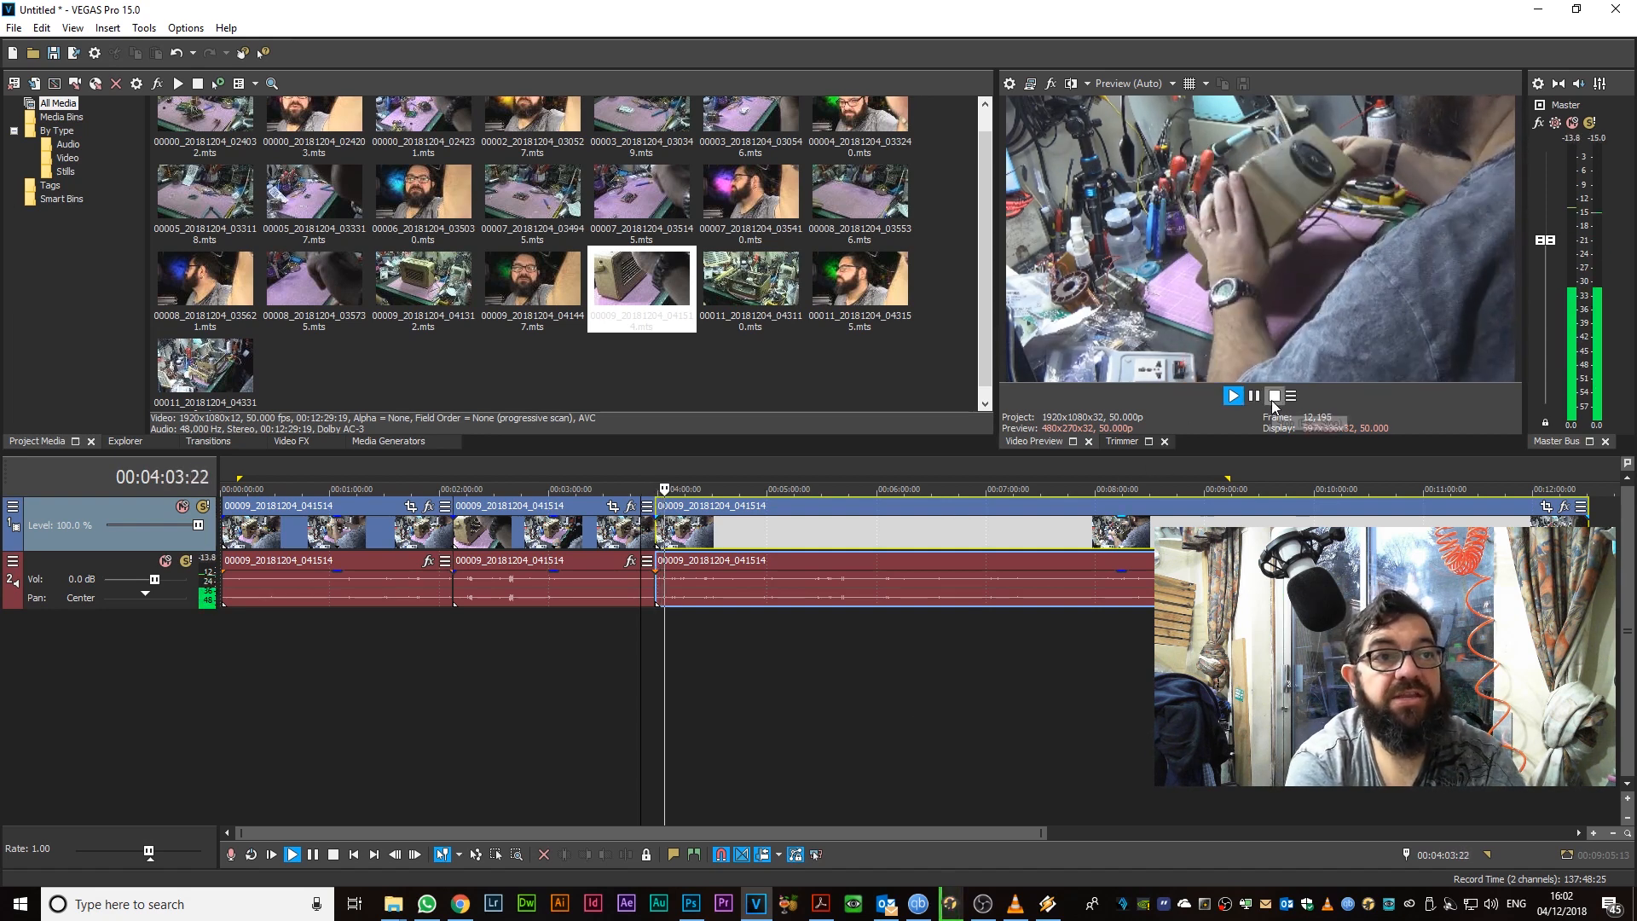
{"action": "key", "text": "space"}
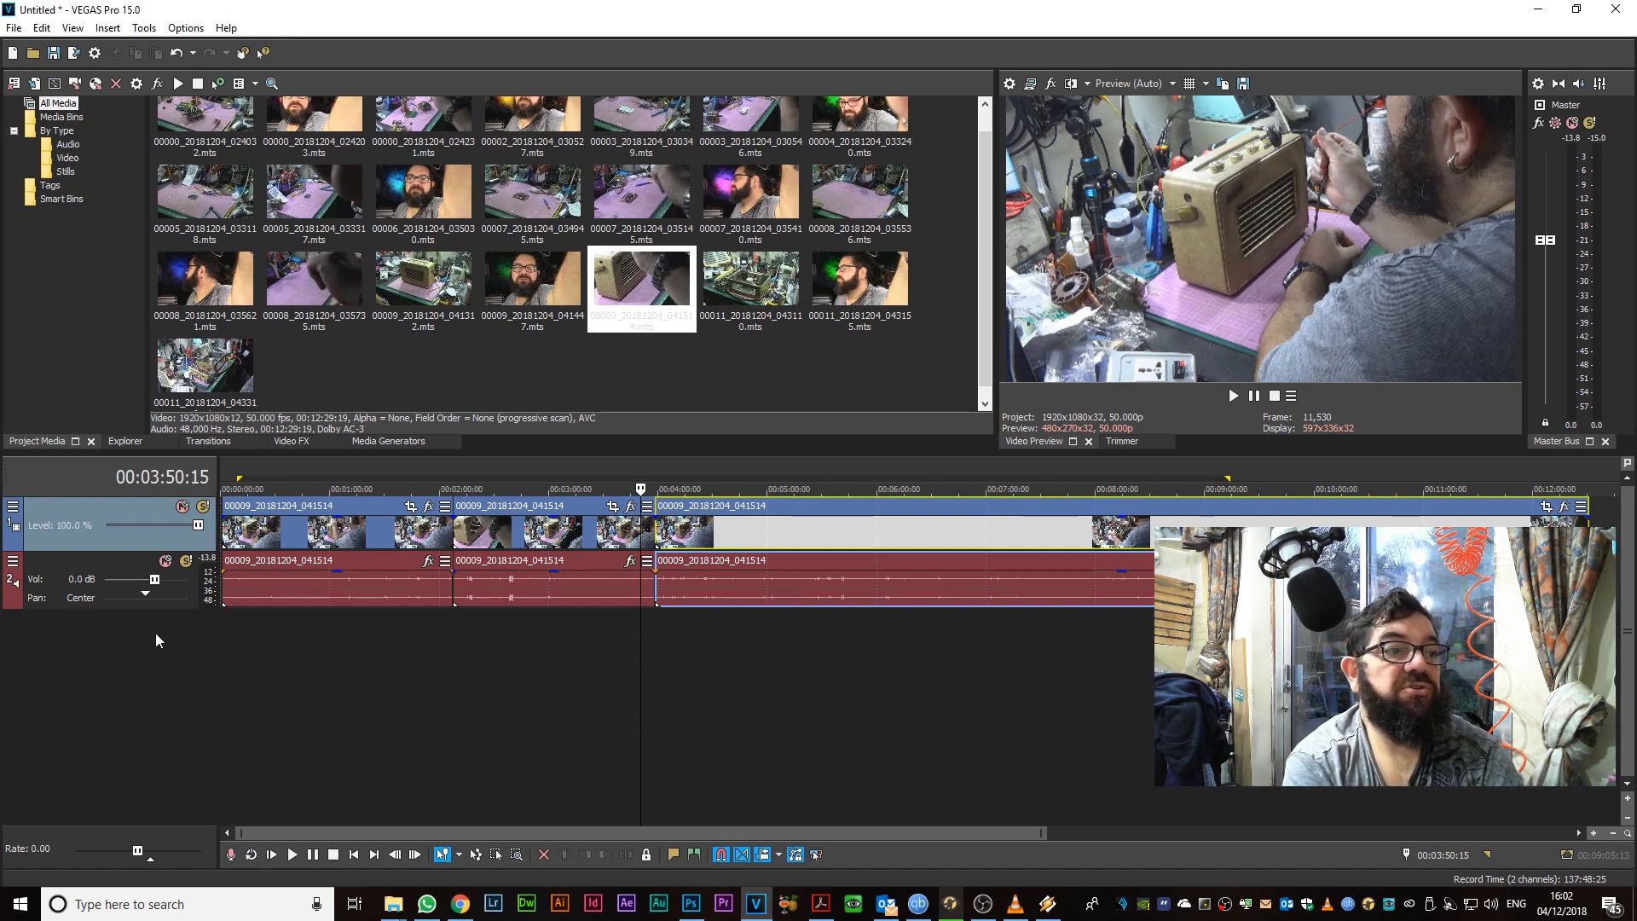
Insert a new video track above the footage and add a text event to it at 00:01:55:13
{"action": "right_click", "coordinate": [94, 533]}
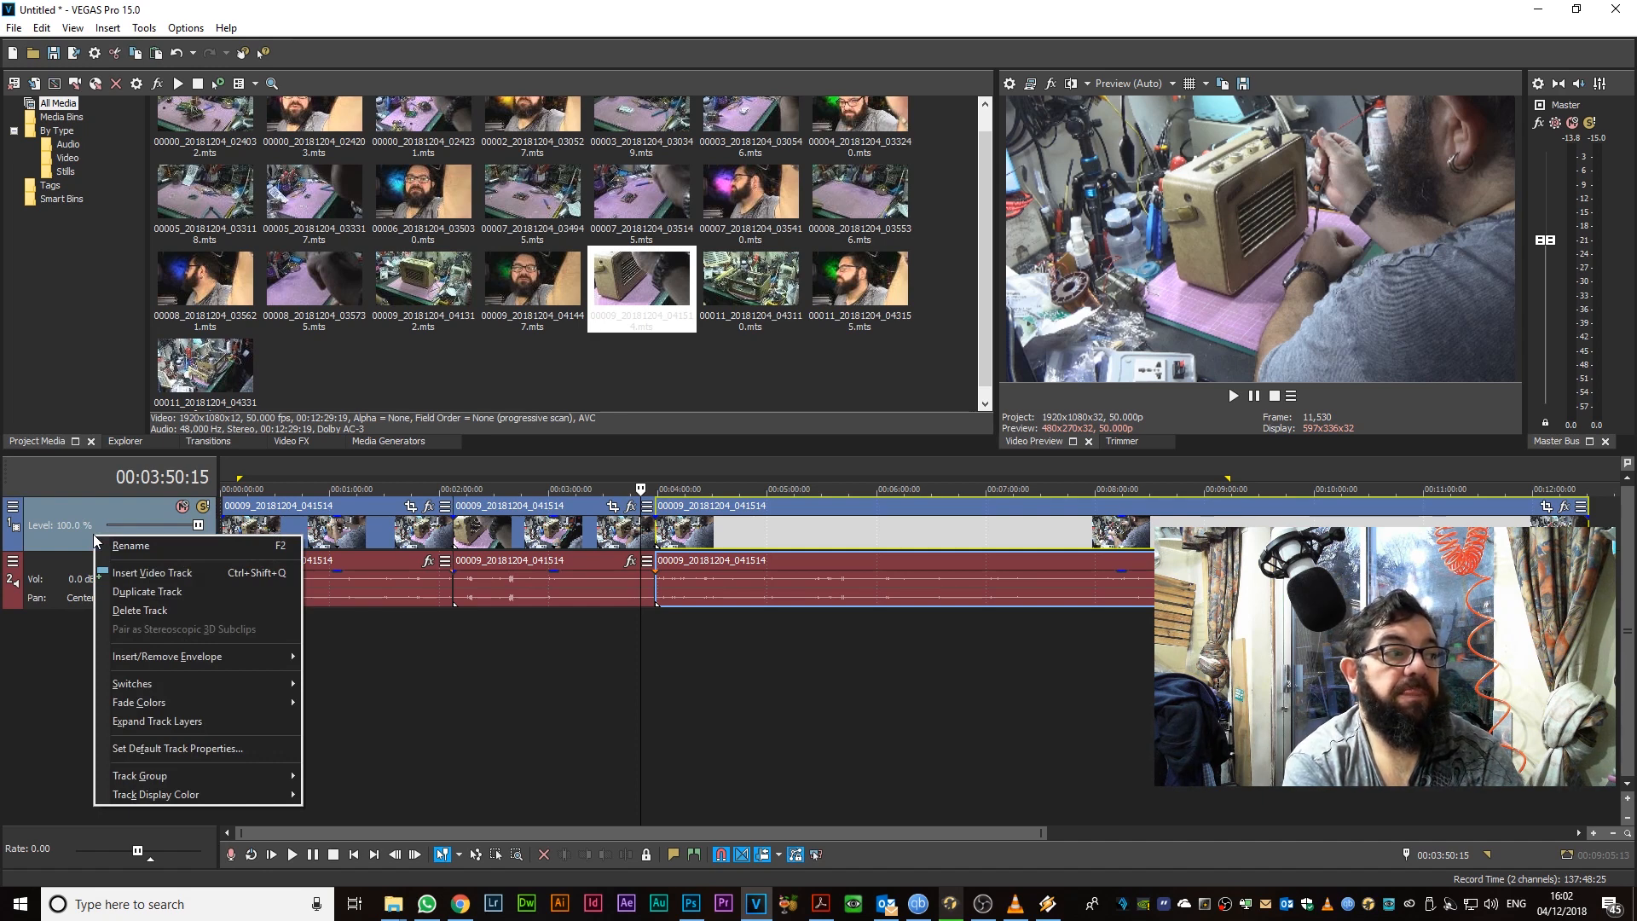
{"action": "left_click", "coordinate": [145, 573]}
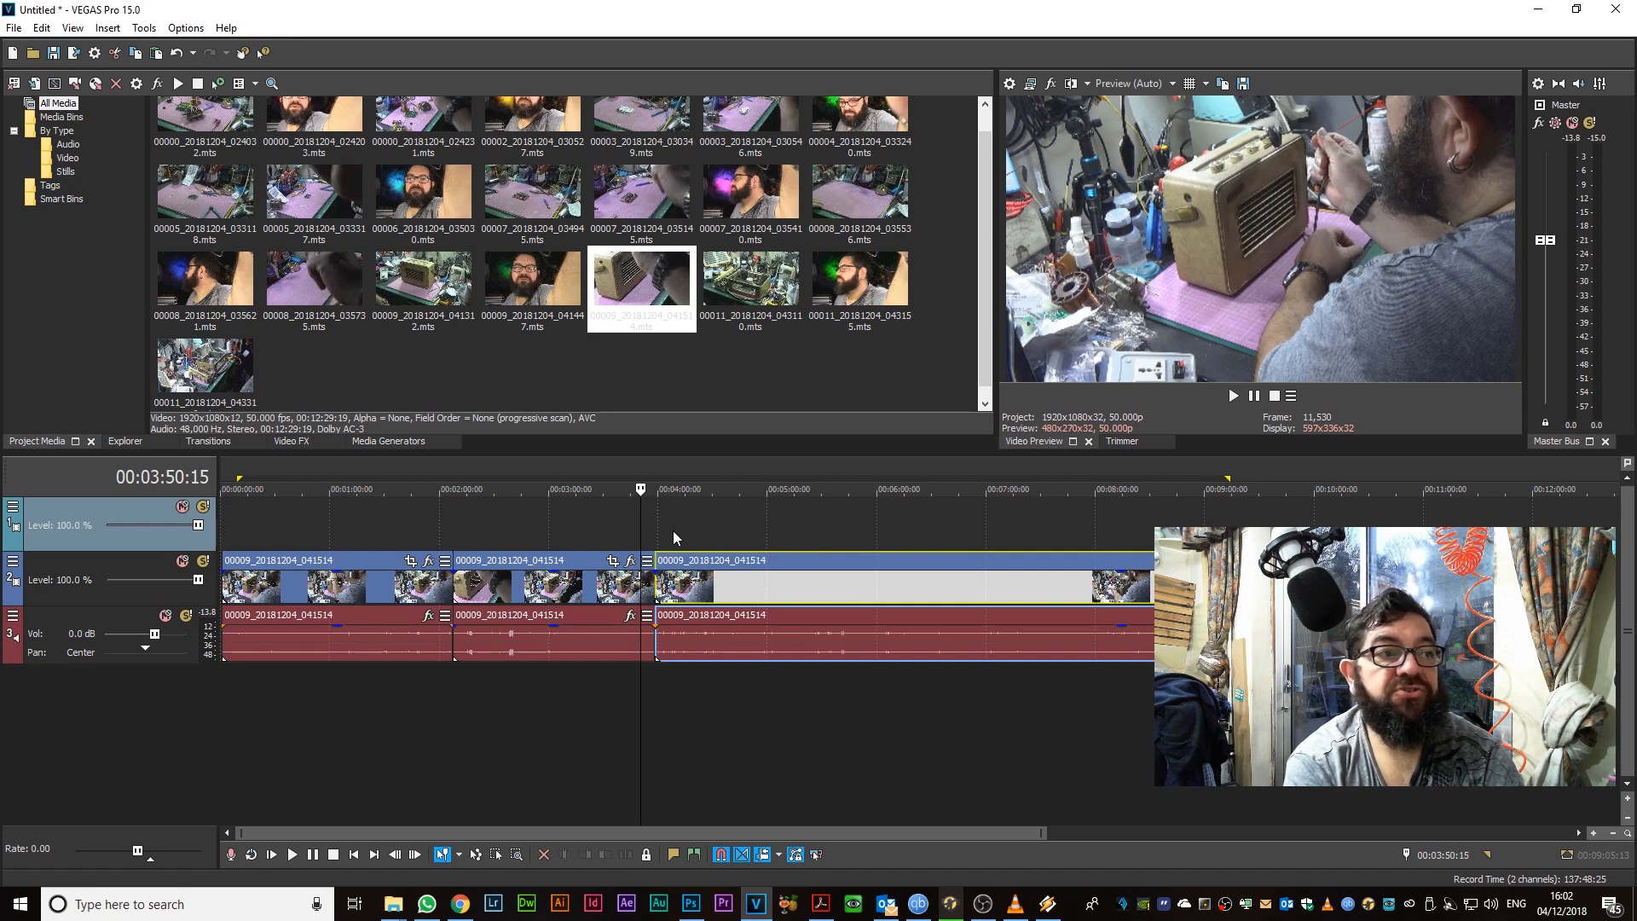
{"action": "left_click_drag", "start_coordinate": [641, 506], "coordinate": [430, 506]}
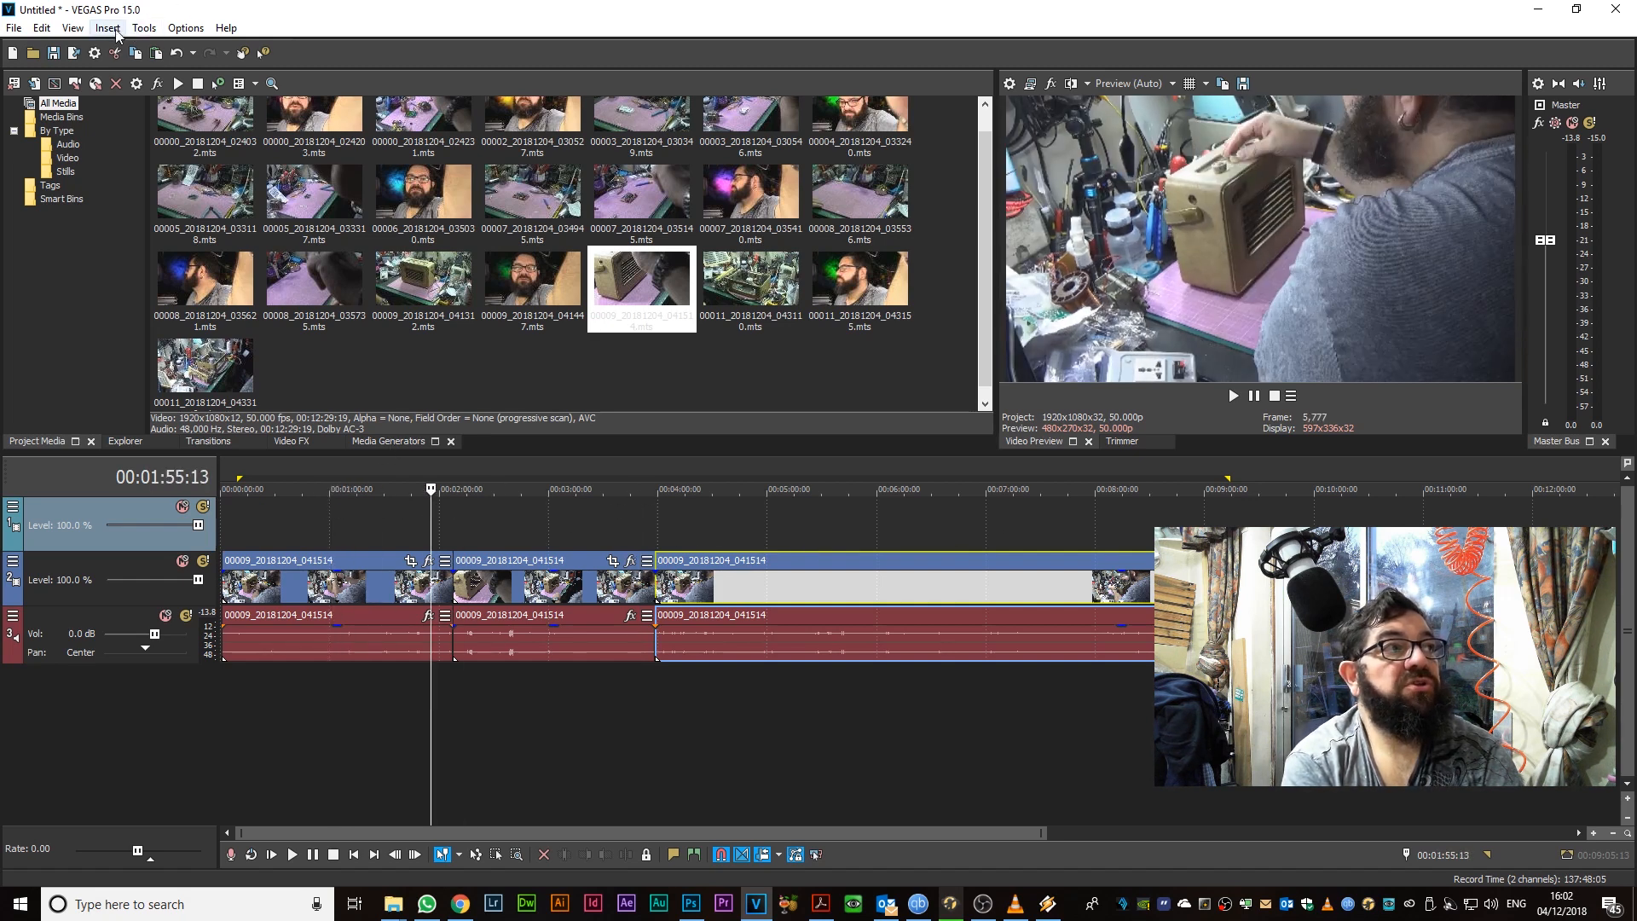
{"action": "left_click", "coordinate": [144, 28]}
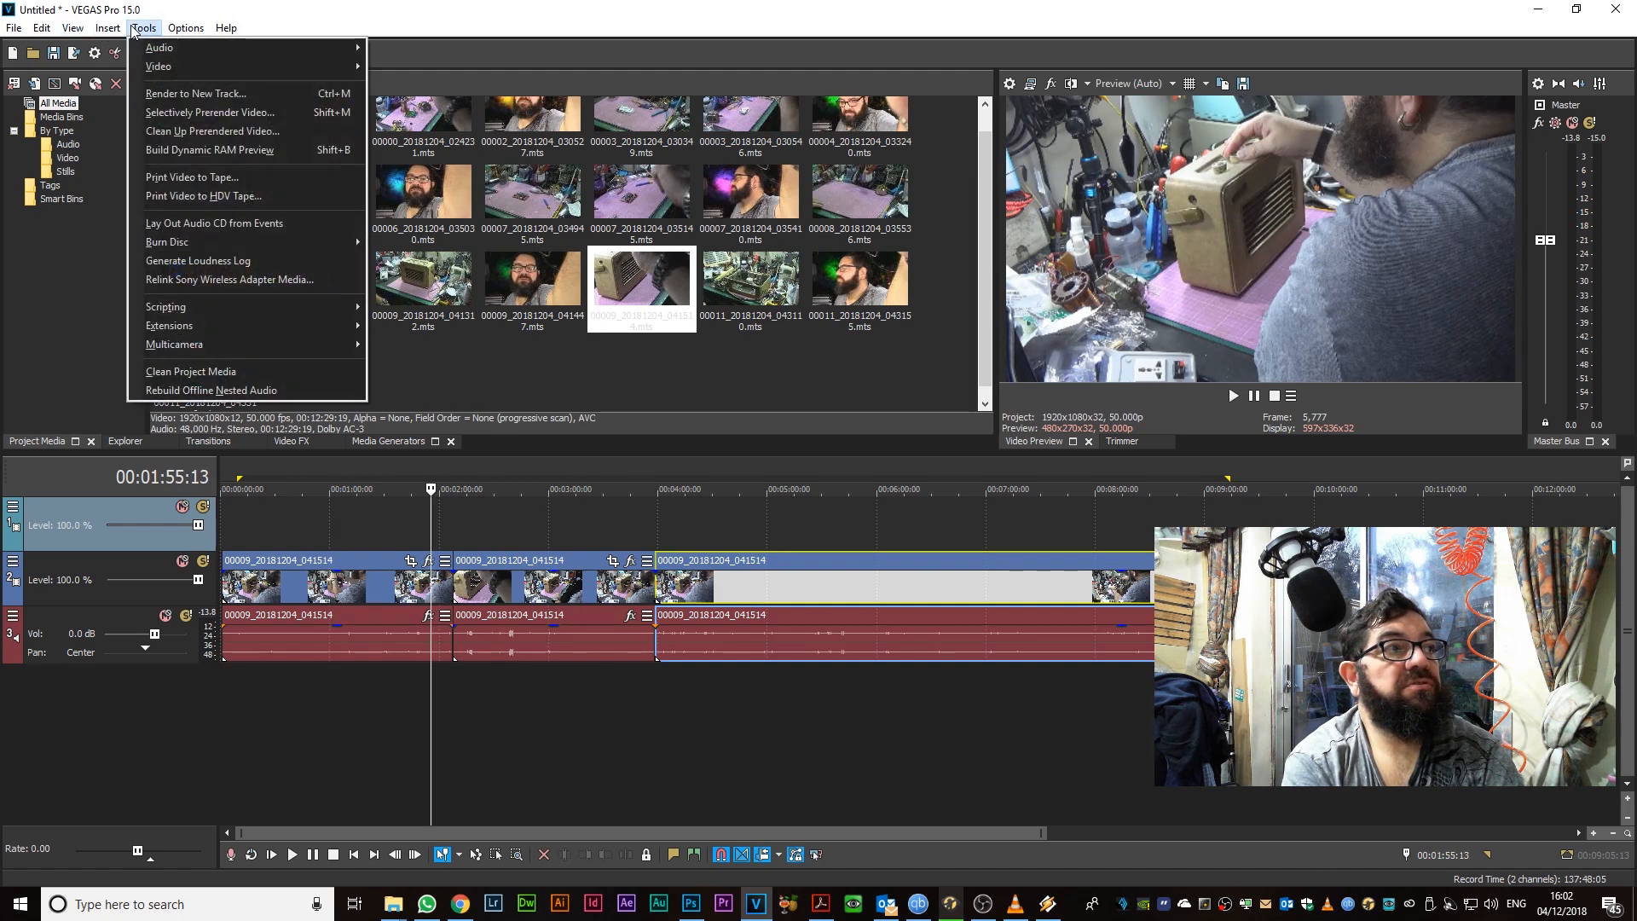
{"action": "mouse_move", "coordinate": [108, 29]}
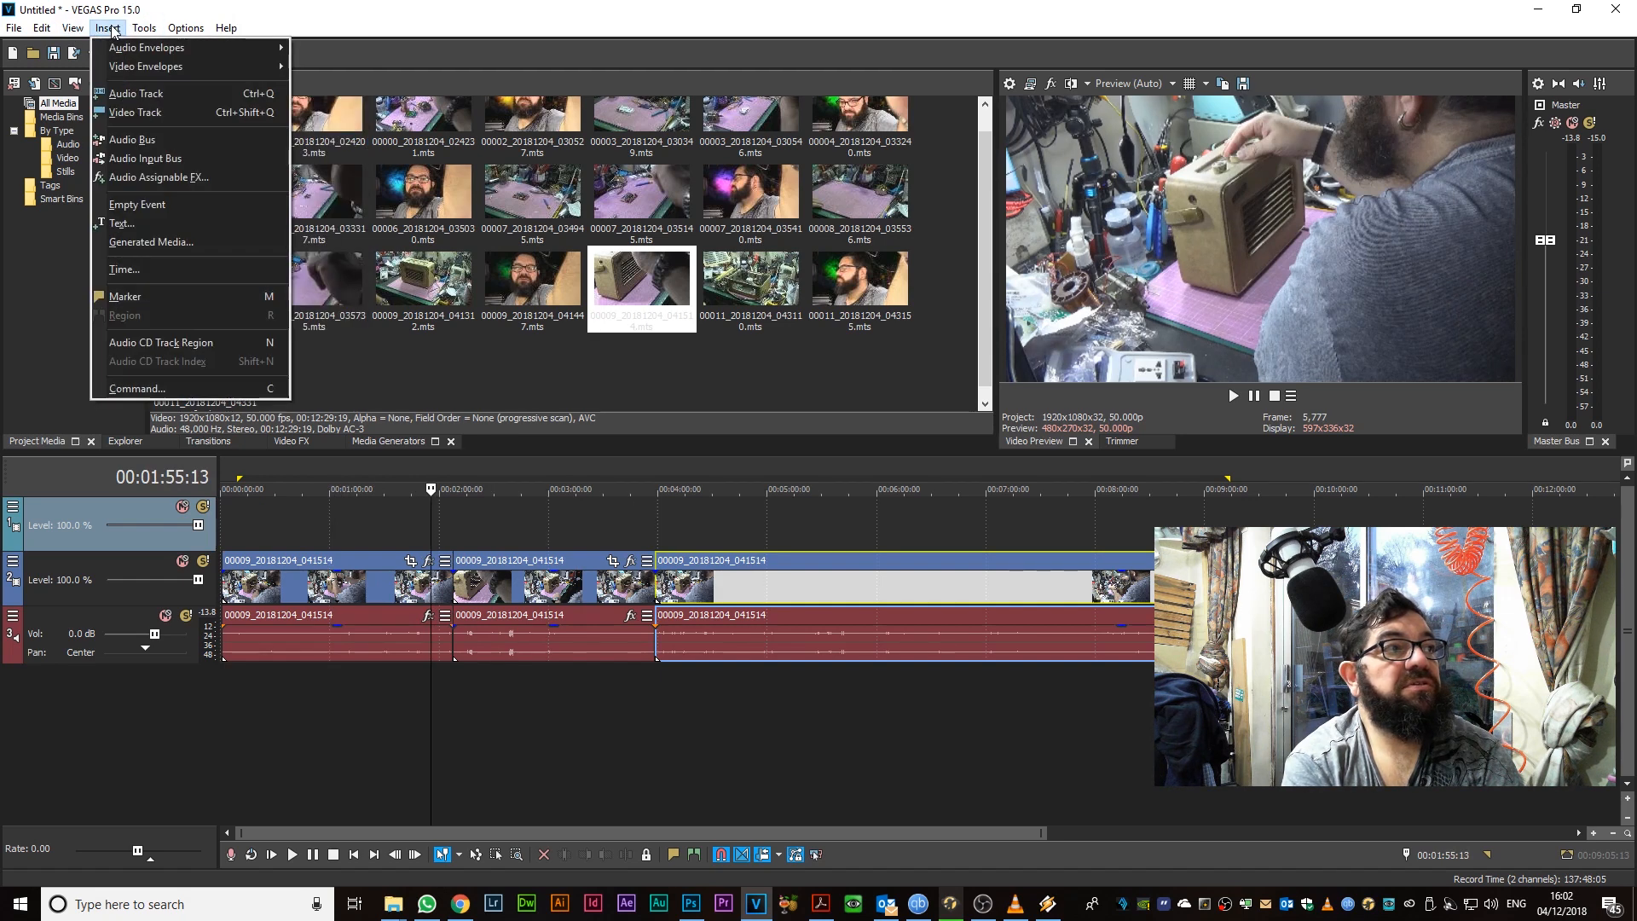
{"action": "left_click", "coordinate": [119, 224]}
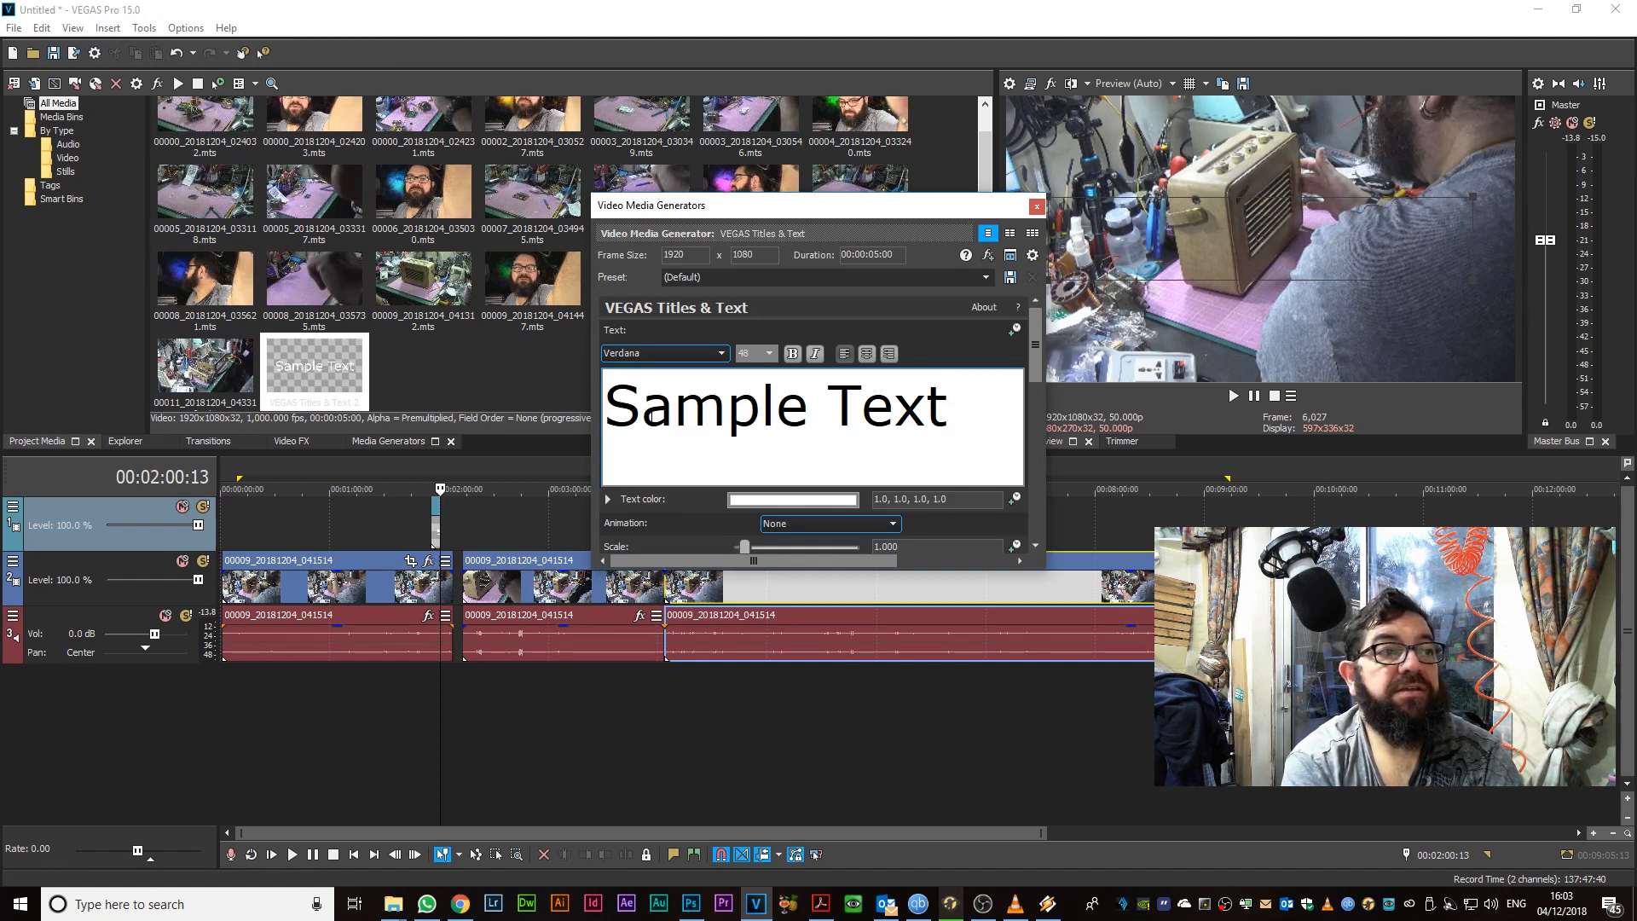
Replace the title's sample text with "Hello" followed by the person's first name
{"action": "triple_click", "coordinate": [795, 405]}
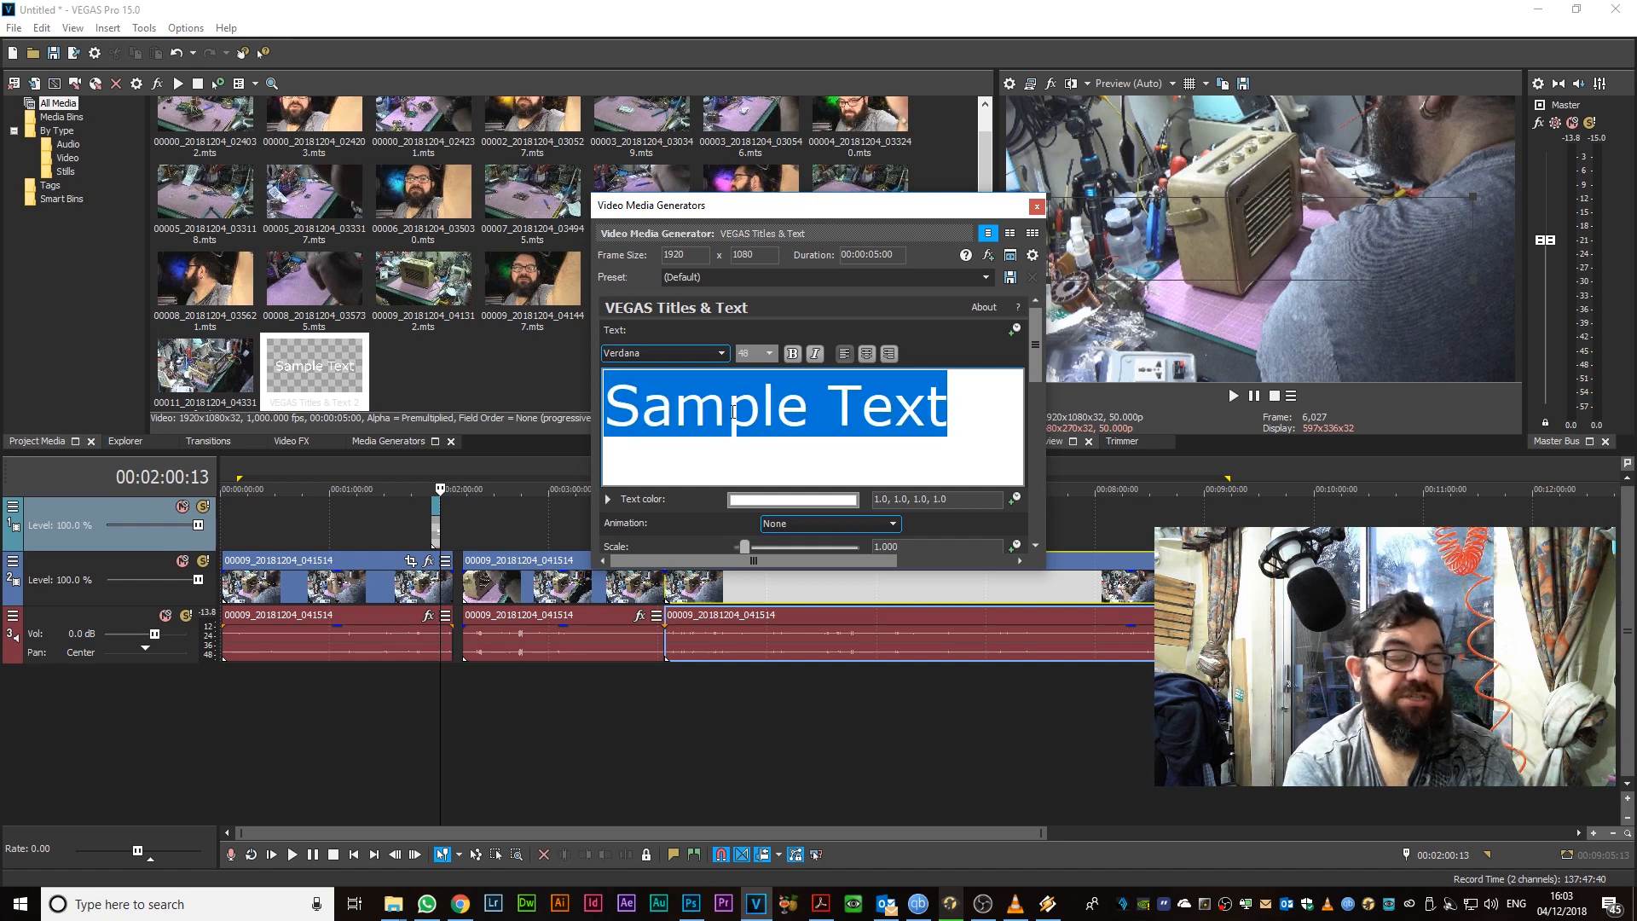
{"action": "type", "text": "He"}
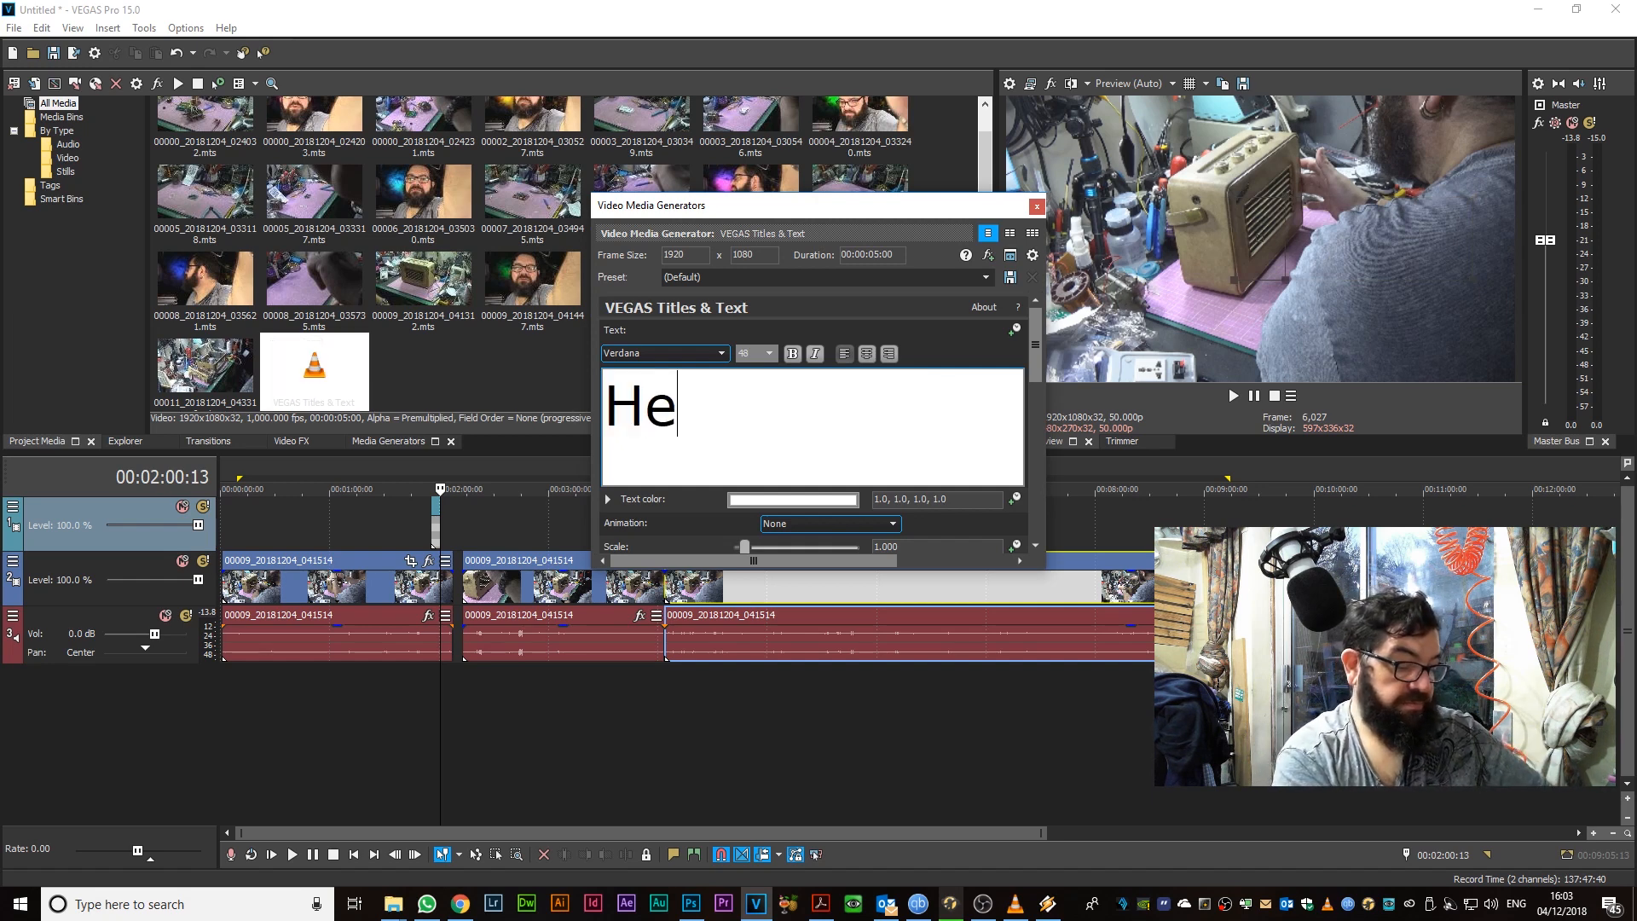
{"action": "type", "text": "llo Bill"}
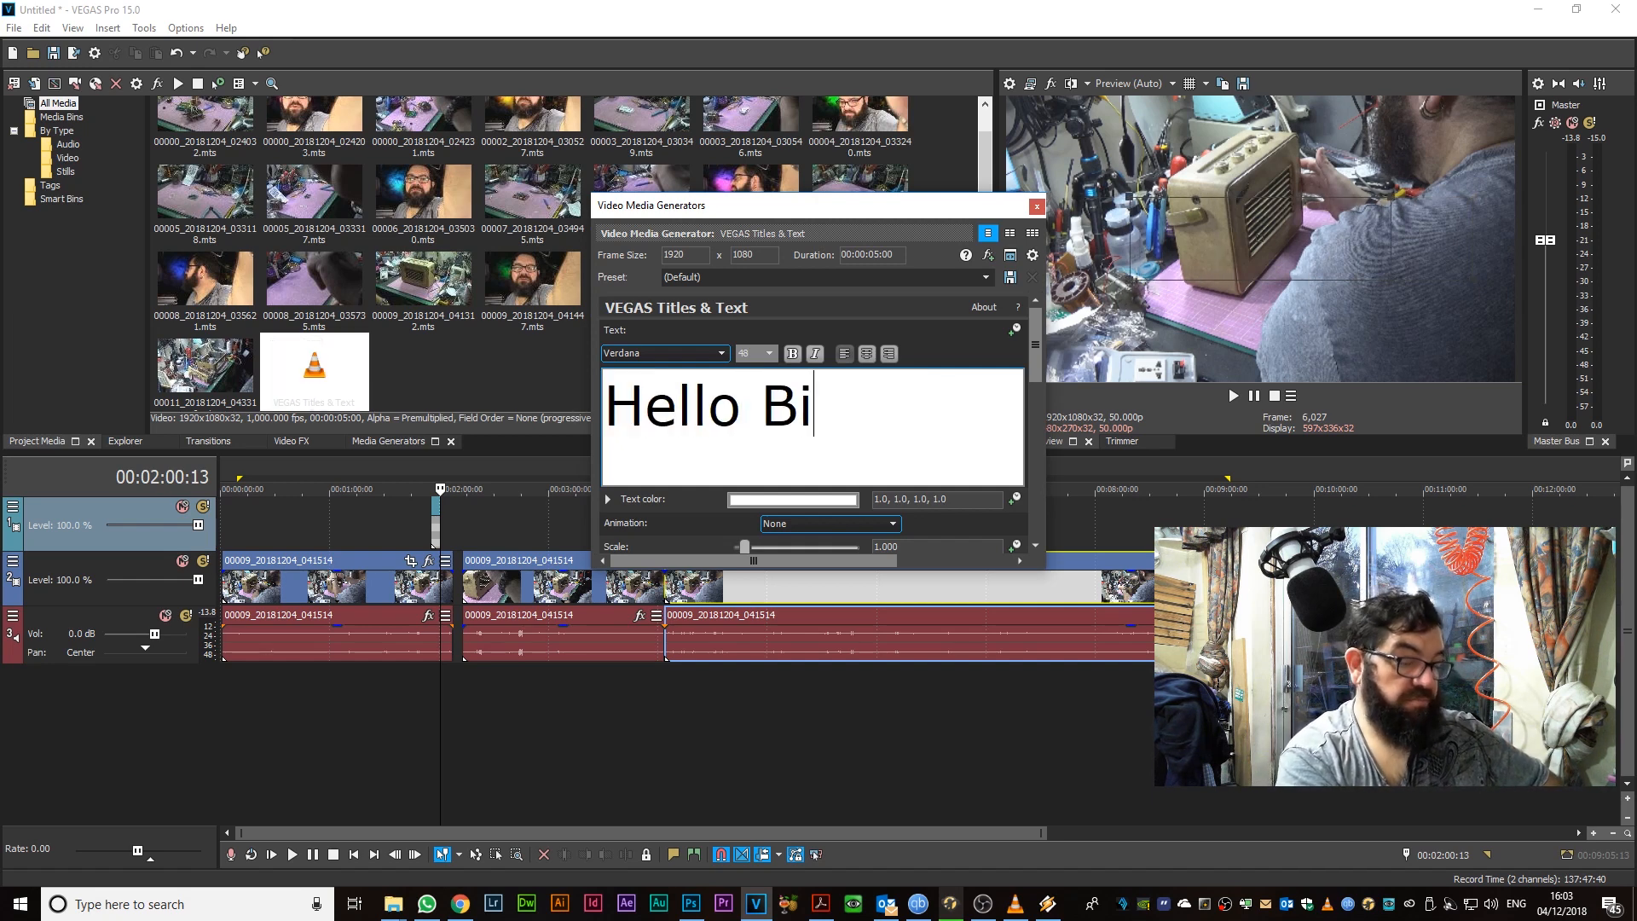
Try several text colors for the title and settle on pink with RGBA values 0.98, 0.51, 0.92, 1.0
{"action": "left_click", "coordinate": [784, 501]}
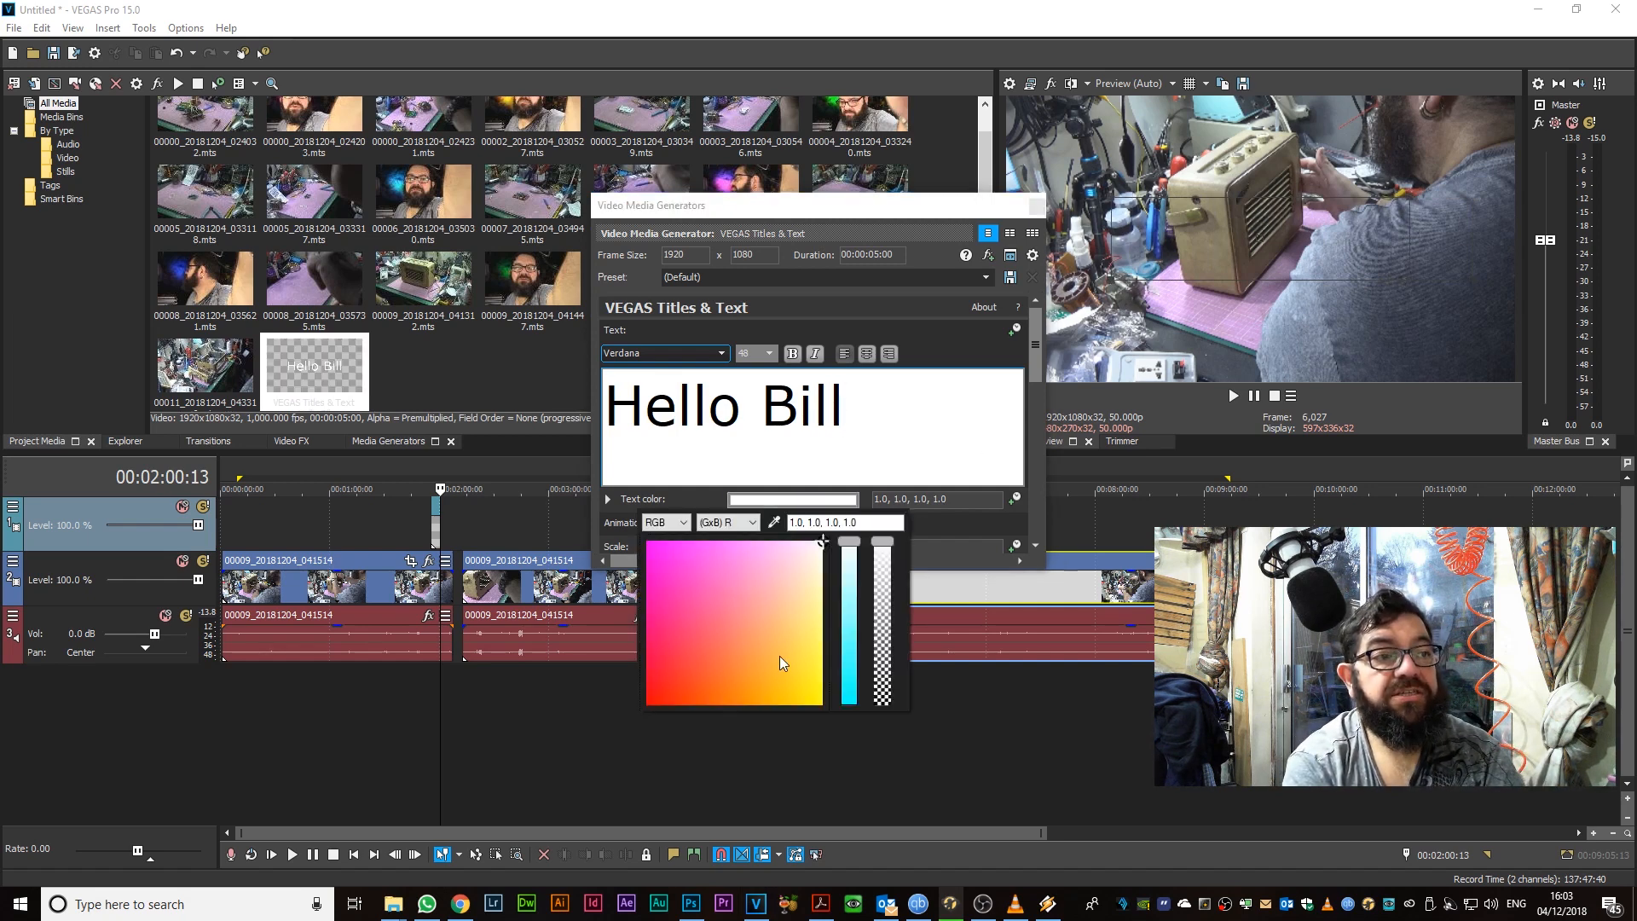
{"action": "left_click", "coordinate": [808, 697]}
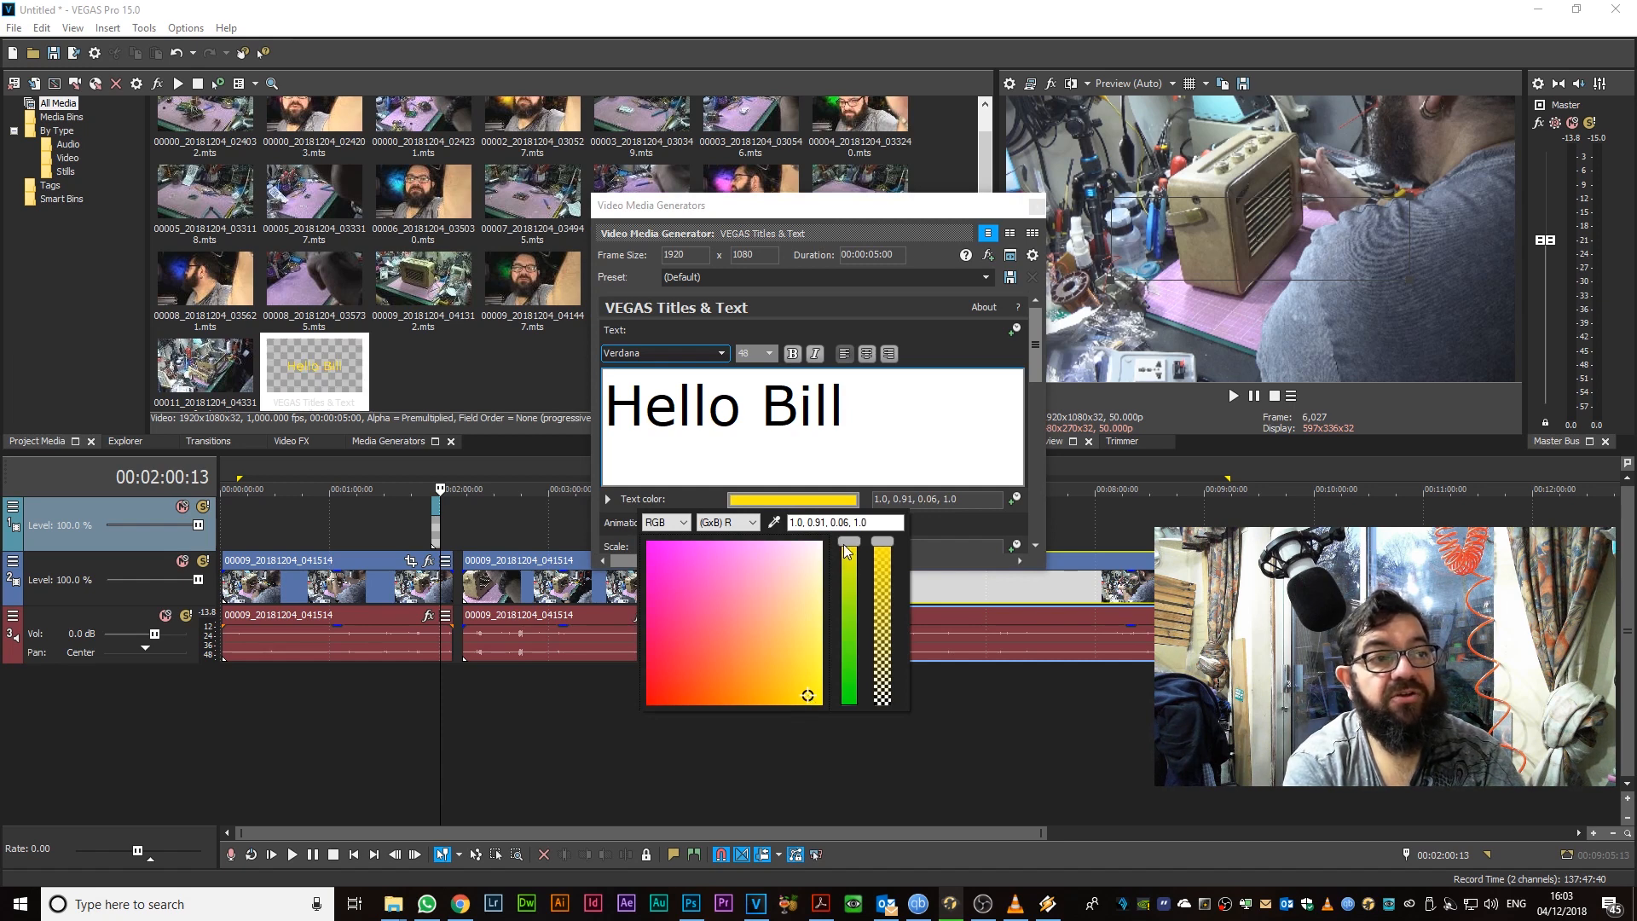
{"action": "left_click_drag", "start_coordinate": [846, 545], "coordinate": [849, 703]}
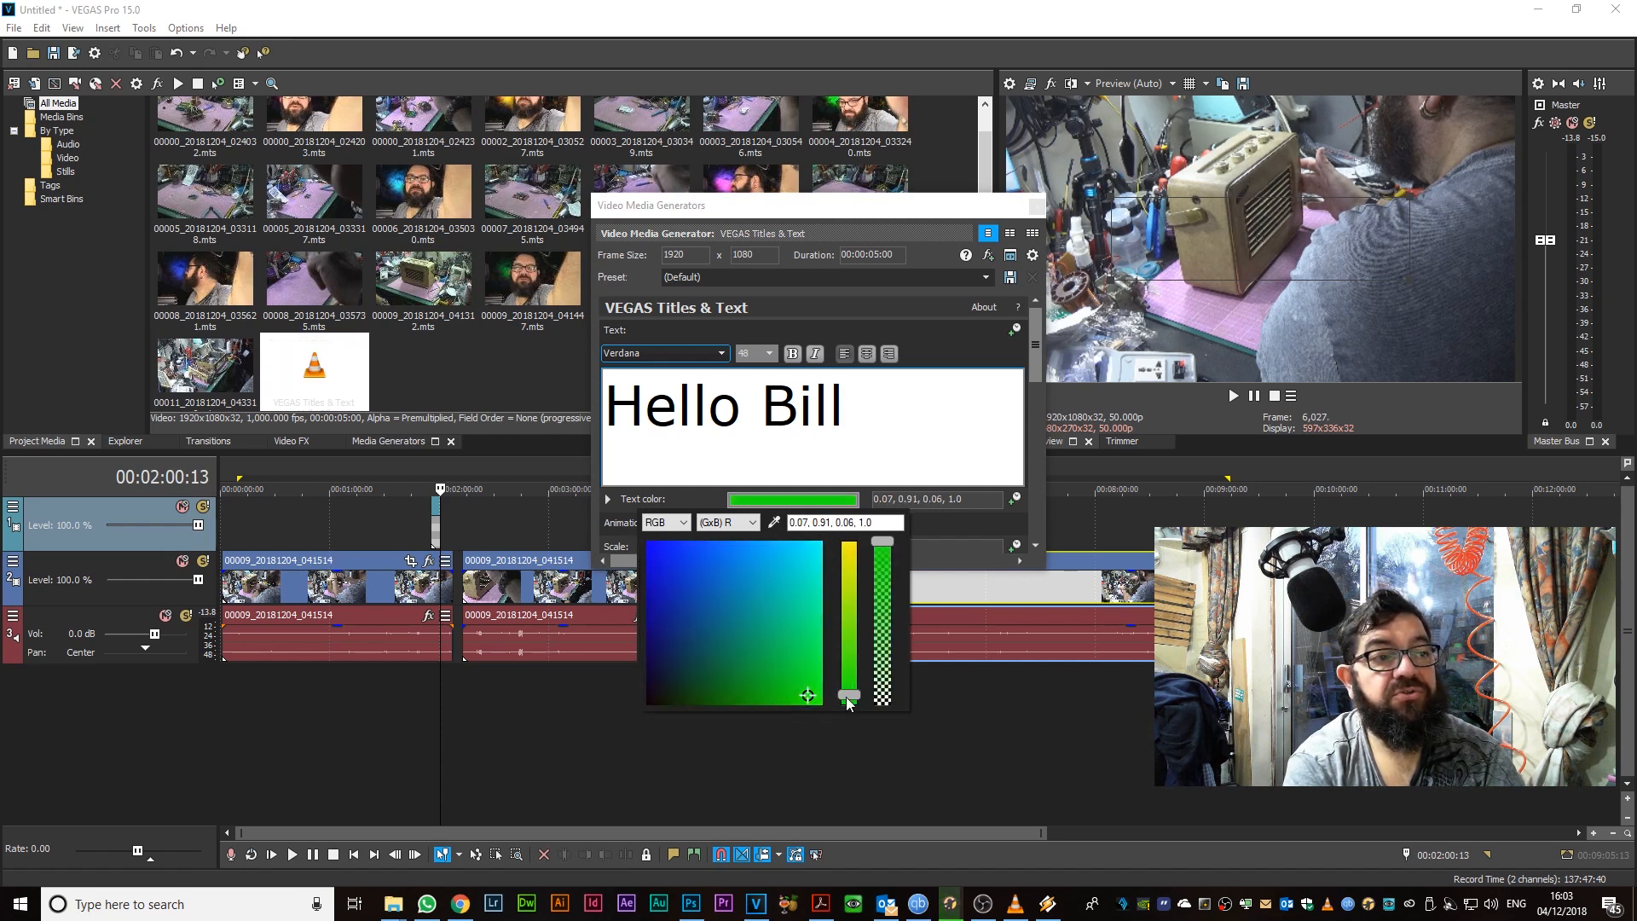
{"action": "left_click", "coordinate": [673, 570]}
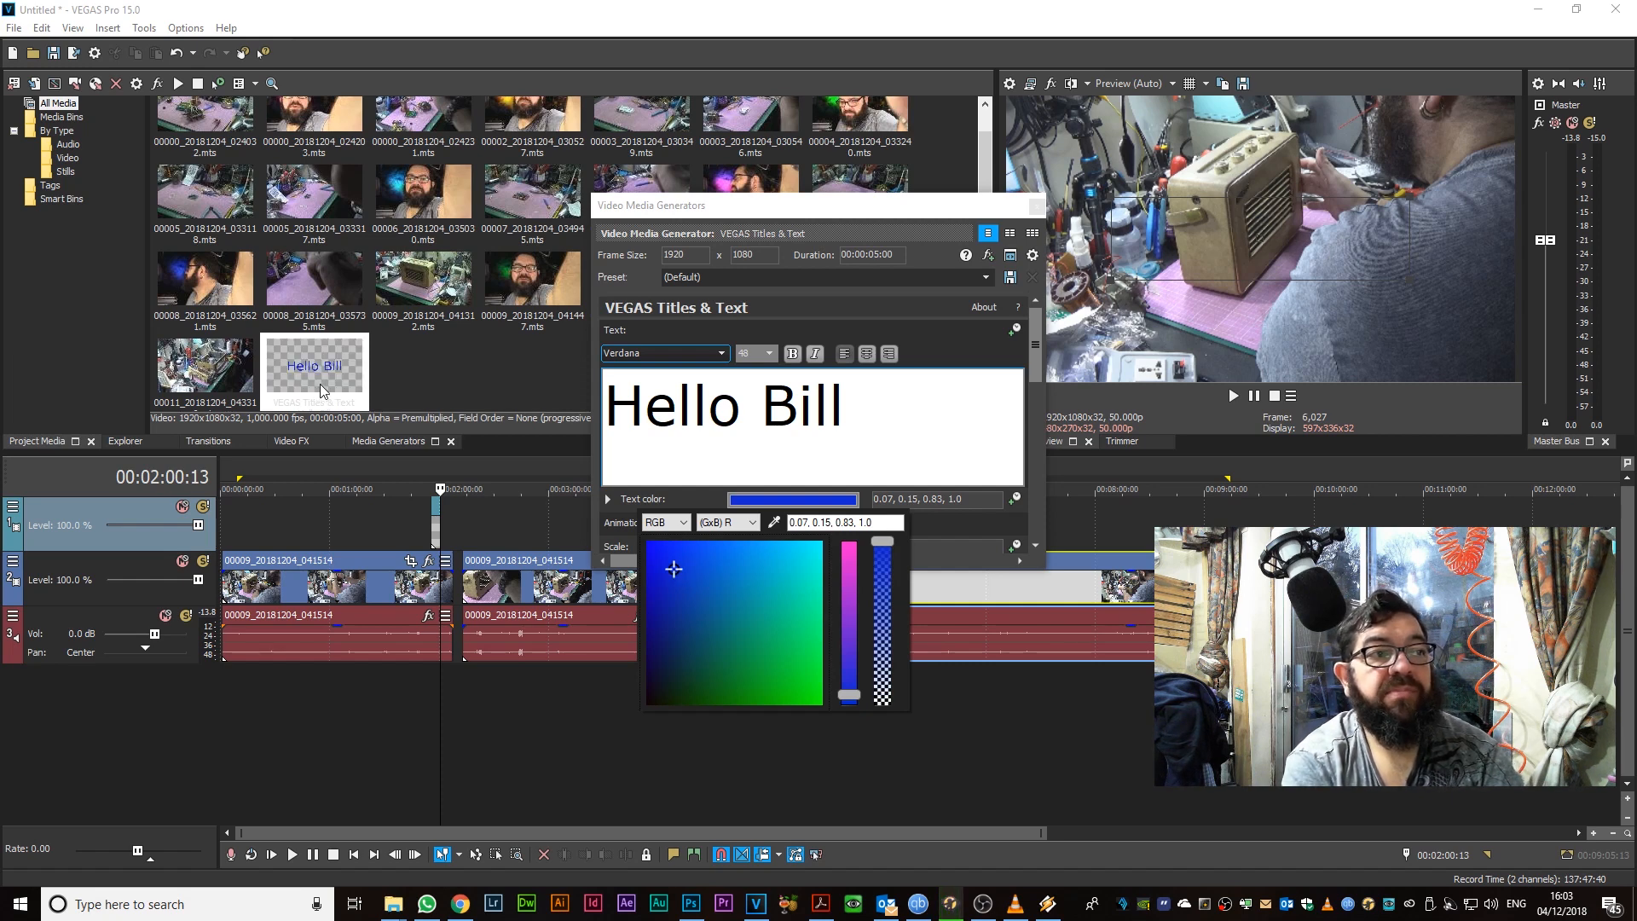
{"action": "mouse_move", "coordinate": [677, 569]}
{"action": "left_mouse_down"}
{"action": "mouse_move", "coordinate": [718, 610]}
{"action": "mouse_move", "coordinate": [769, 612]}
{"action": "mouse_move", "coordinate": [784, 682]}
{"action": "mouse_move", "coordinate": [805, 588]}
{"action": "mouse_move", "coordinate": [762, 569]}
{"action": "mouse_move", "coordinate": [793, 632]}
{"action": "mouse_move", "coordinate": [725, 609]}
{"action": "mouse_move", "coordinate": [660, 662]}
{"action": "left_mouse_up"}
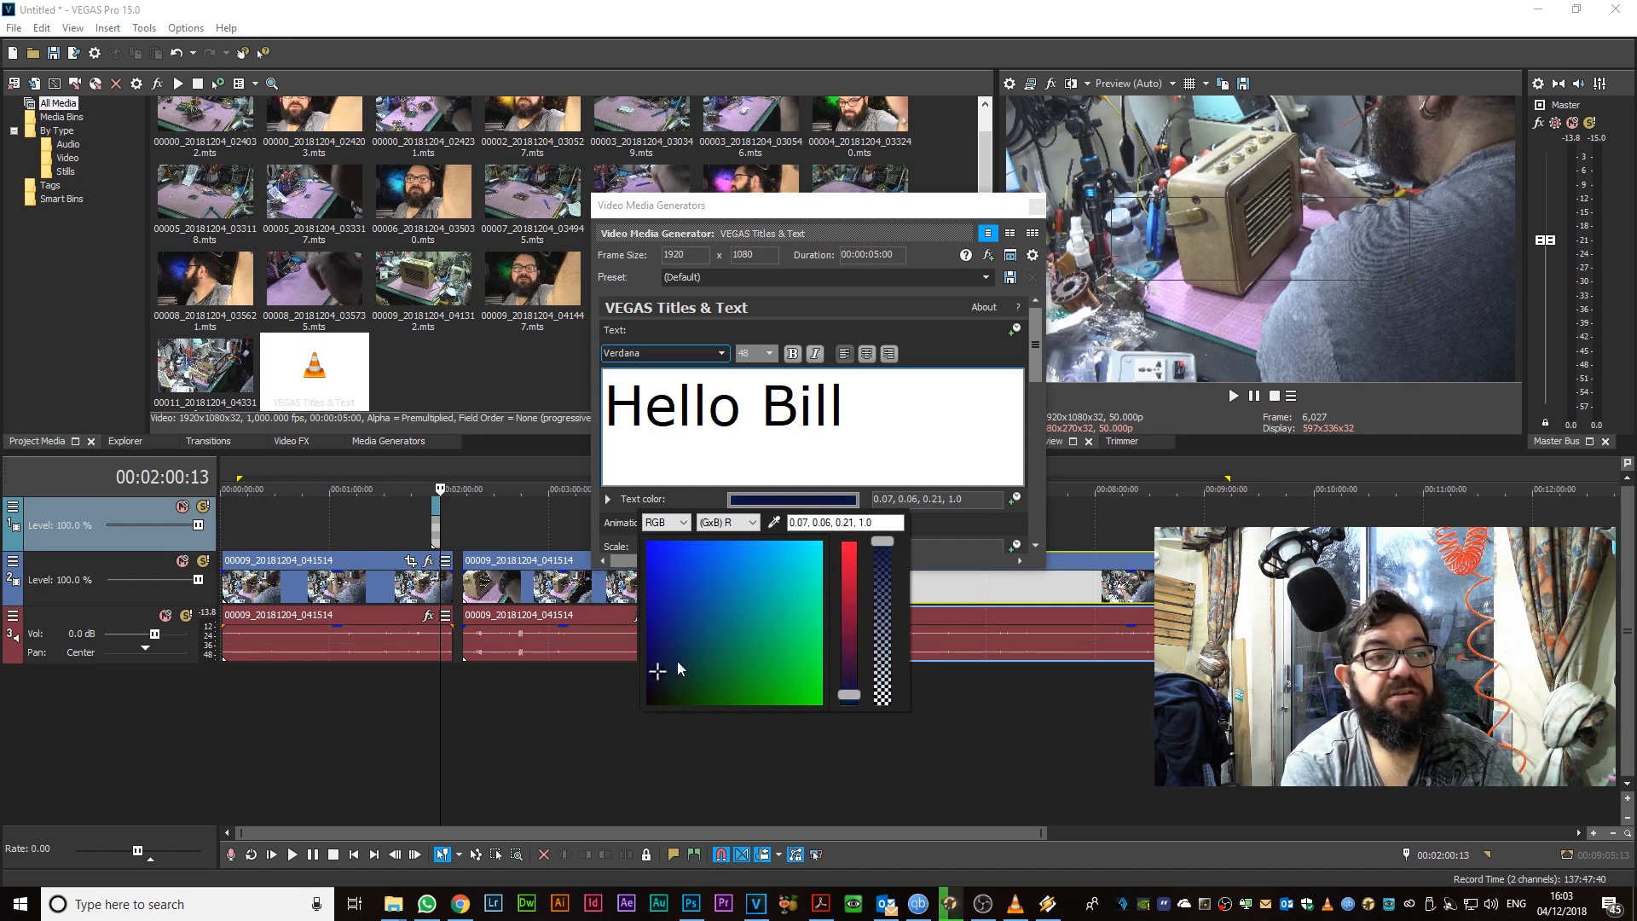
{"action": "left_click_drag", "start_coordinate": [855, 702], "coordinate": [854, 577]}
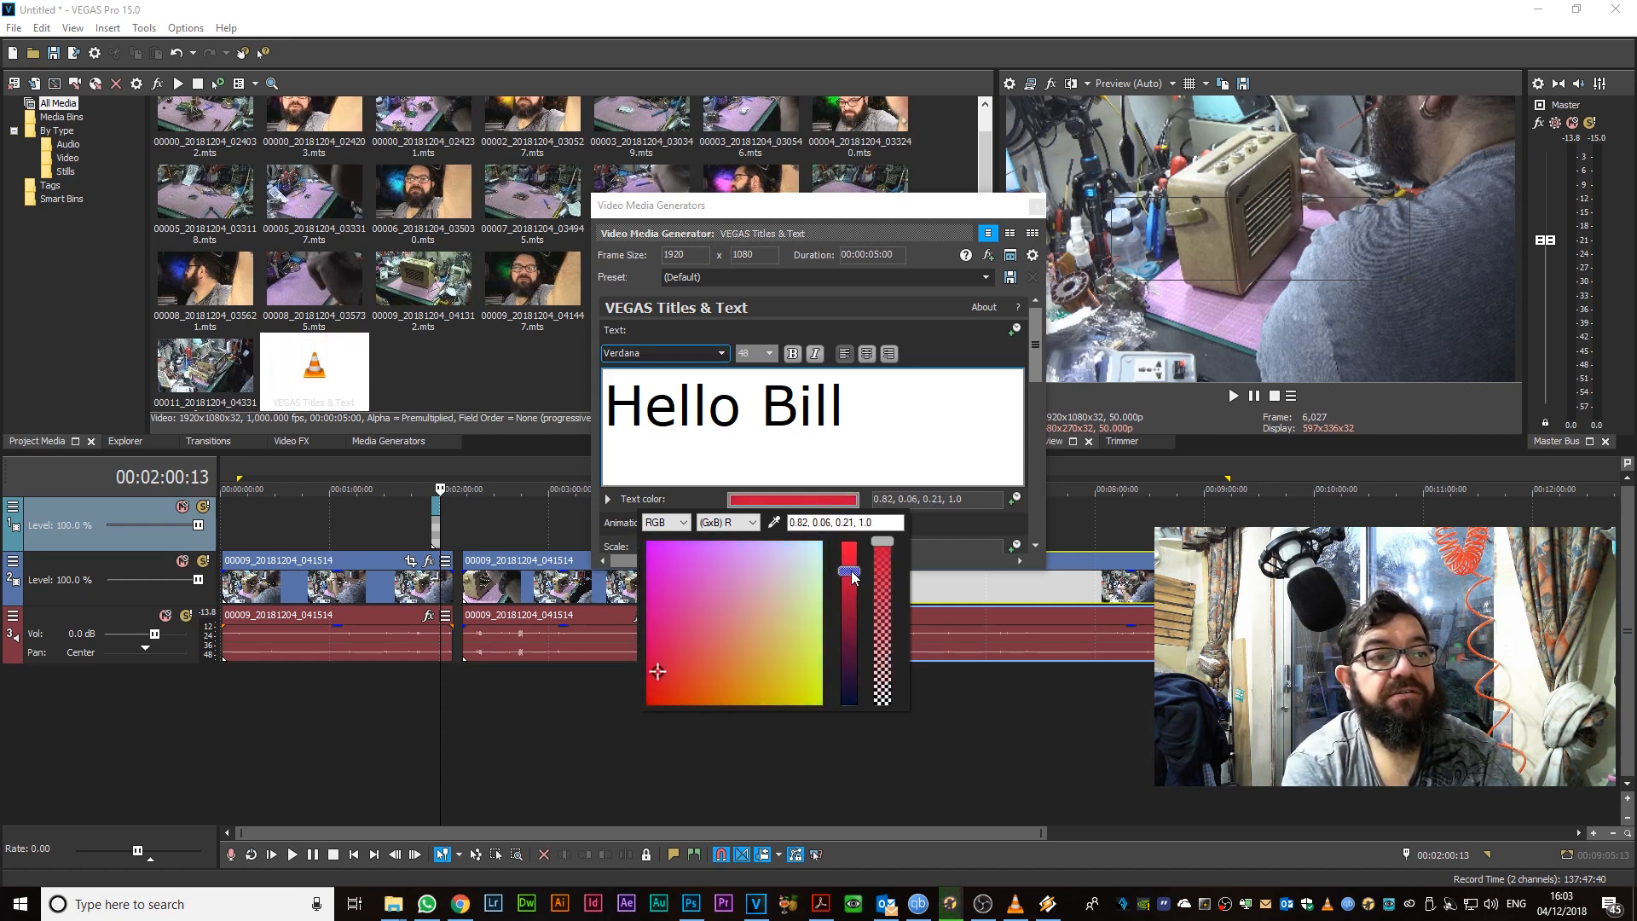
{"action": "mouse_move", "coordinate": [658, 674]}
{"action": "left_mouse_down"}
{"action": "mouse_move", "coordinate": [796, 687]}
{"action": "mouse_move", "coordinate": [816, 545]}
{"action": "mouse_move", "coordinate": [747, 555]}
{"action": "left_mouse_up"}
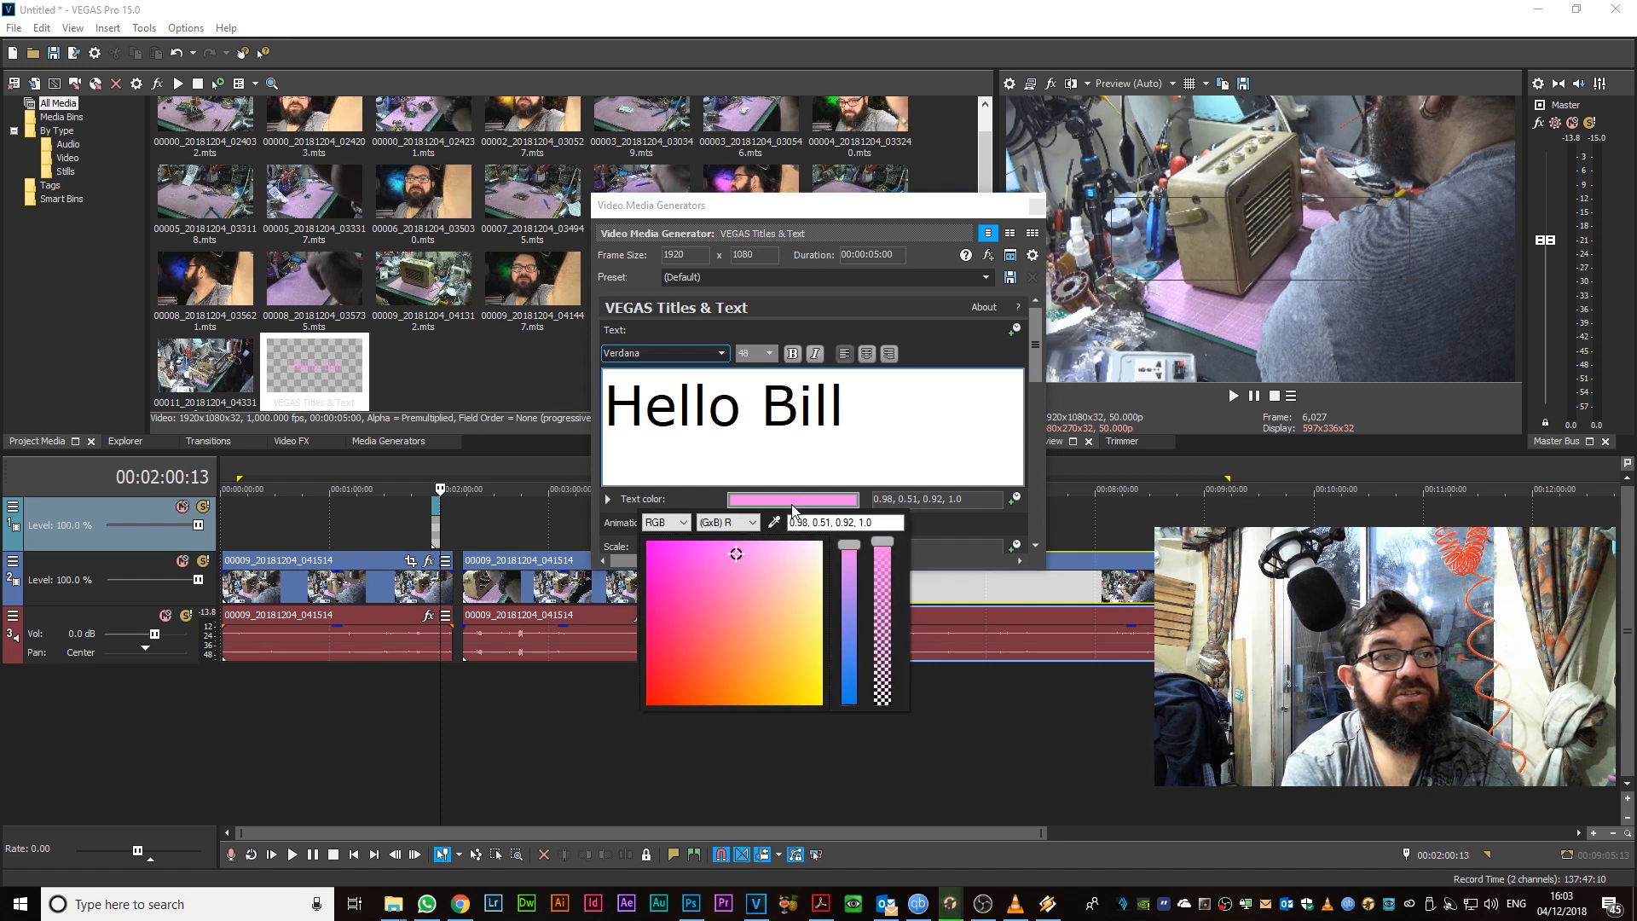
{"action": "left_click", "coordinate": [822, 501]}
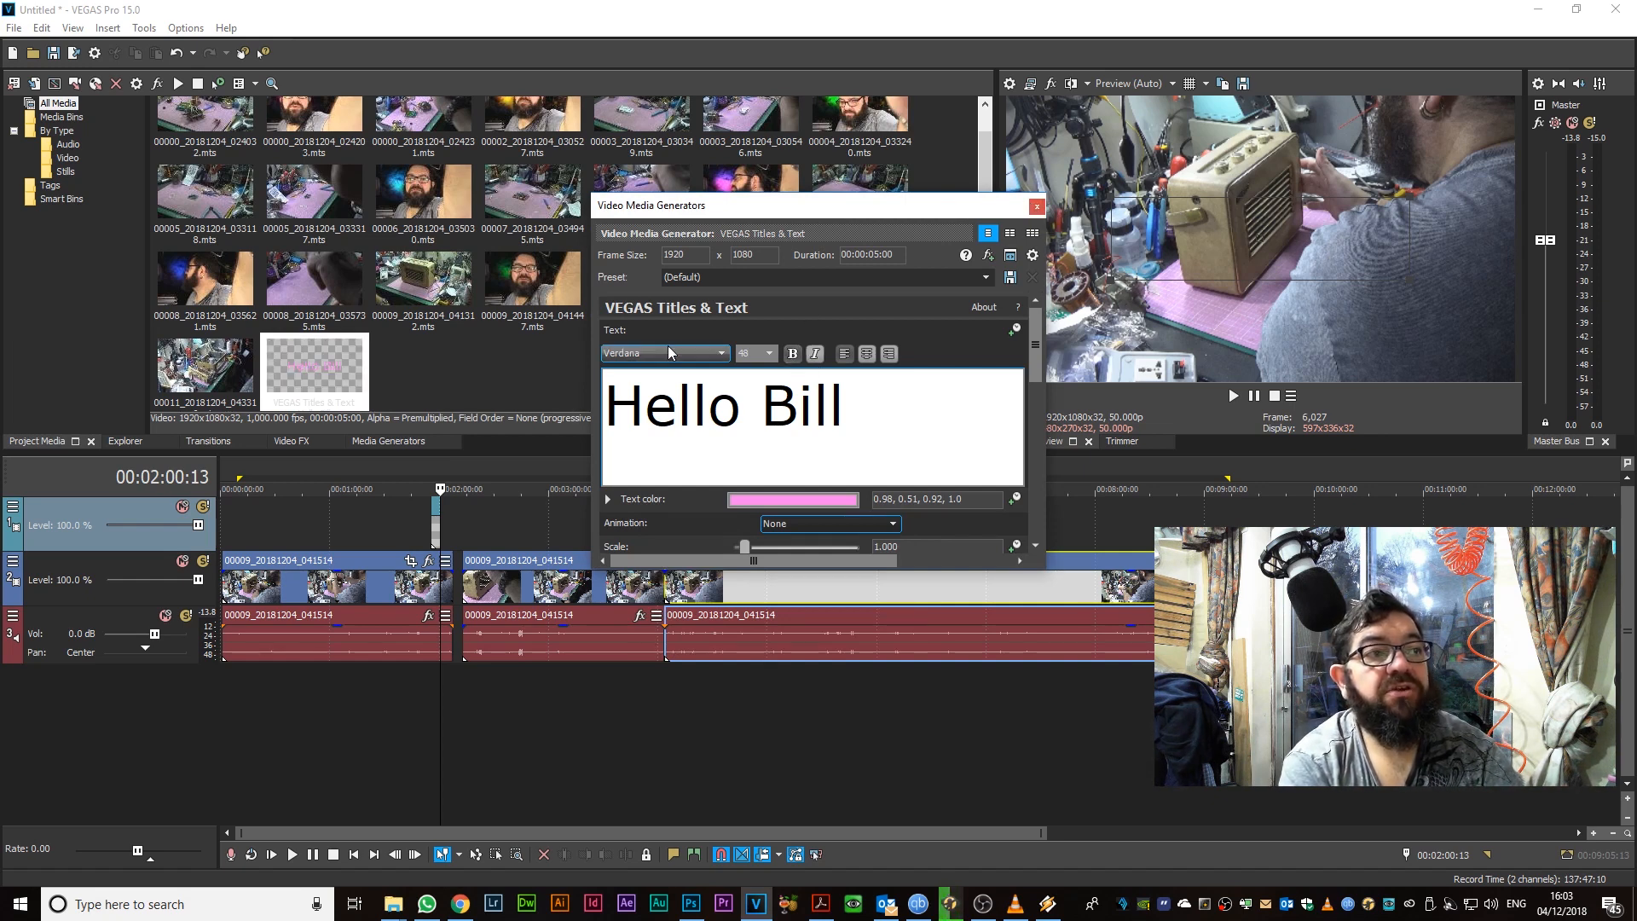
Set the font of the entire title text to UniversLTStd-Ex
{"action": "left_click", "coordinate": [722, 355]}
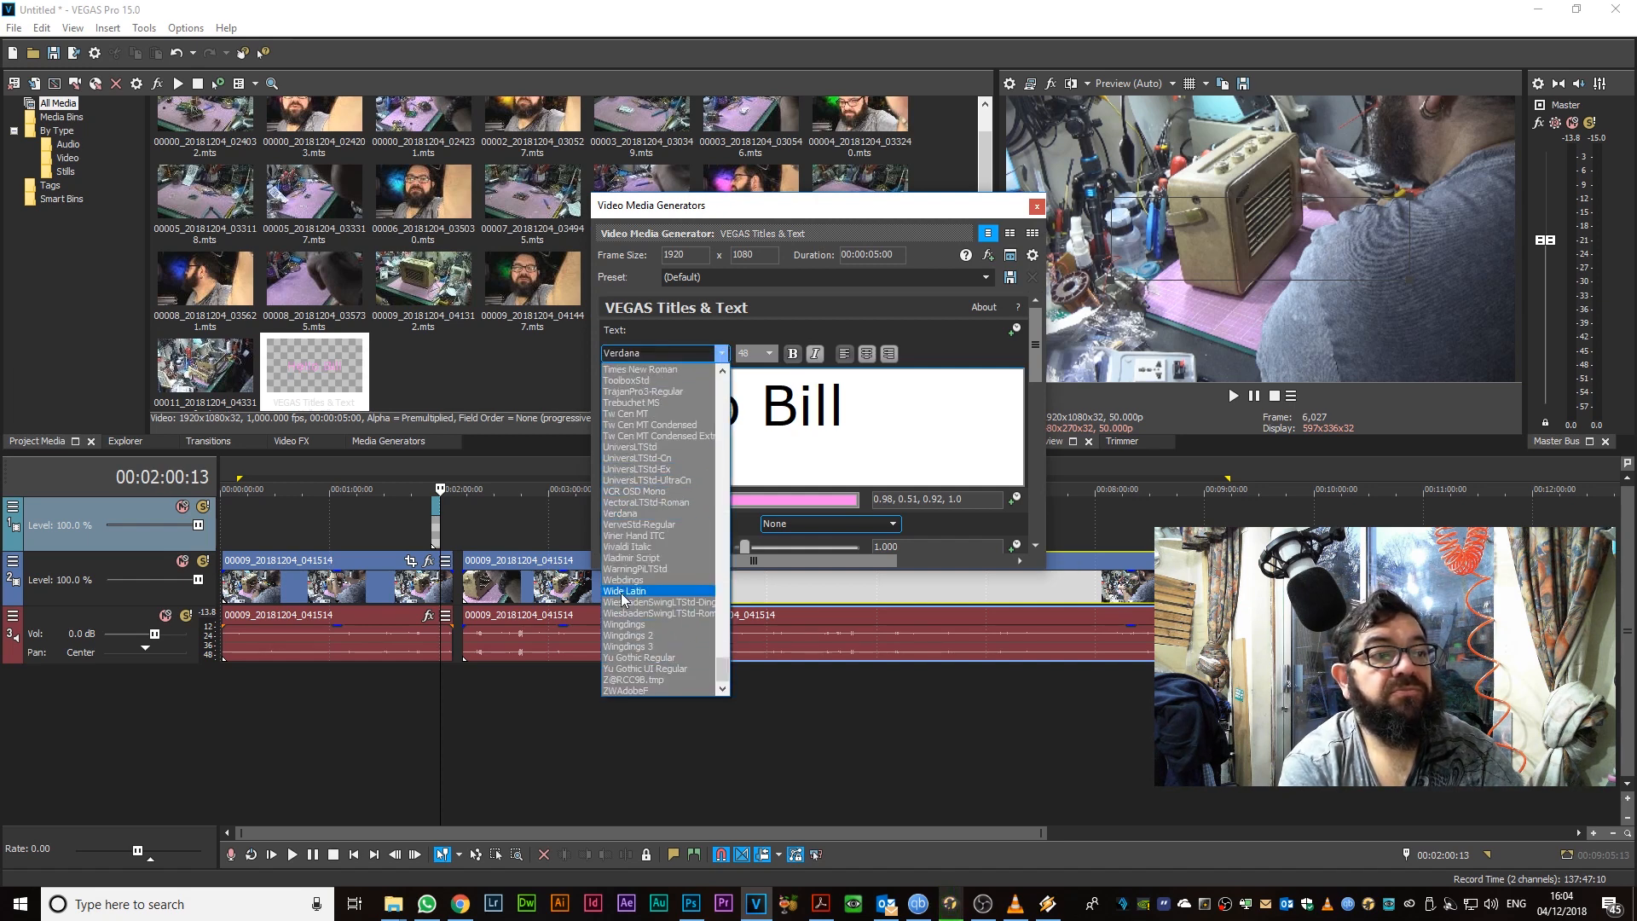
{"action": "left_click", "coordinate": [622, 590]}
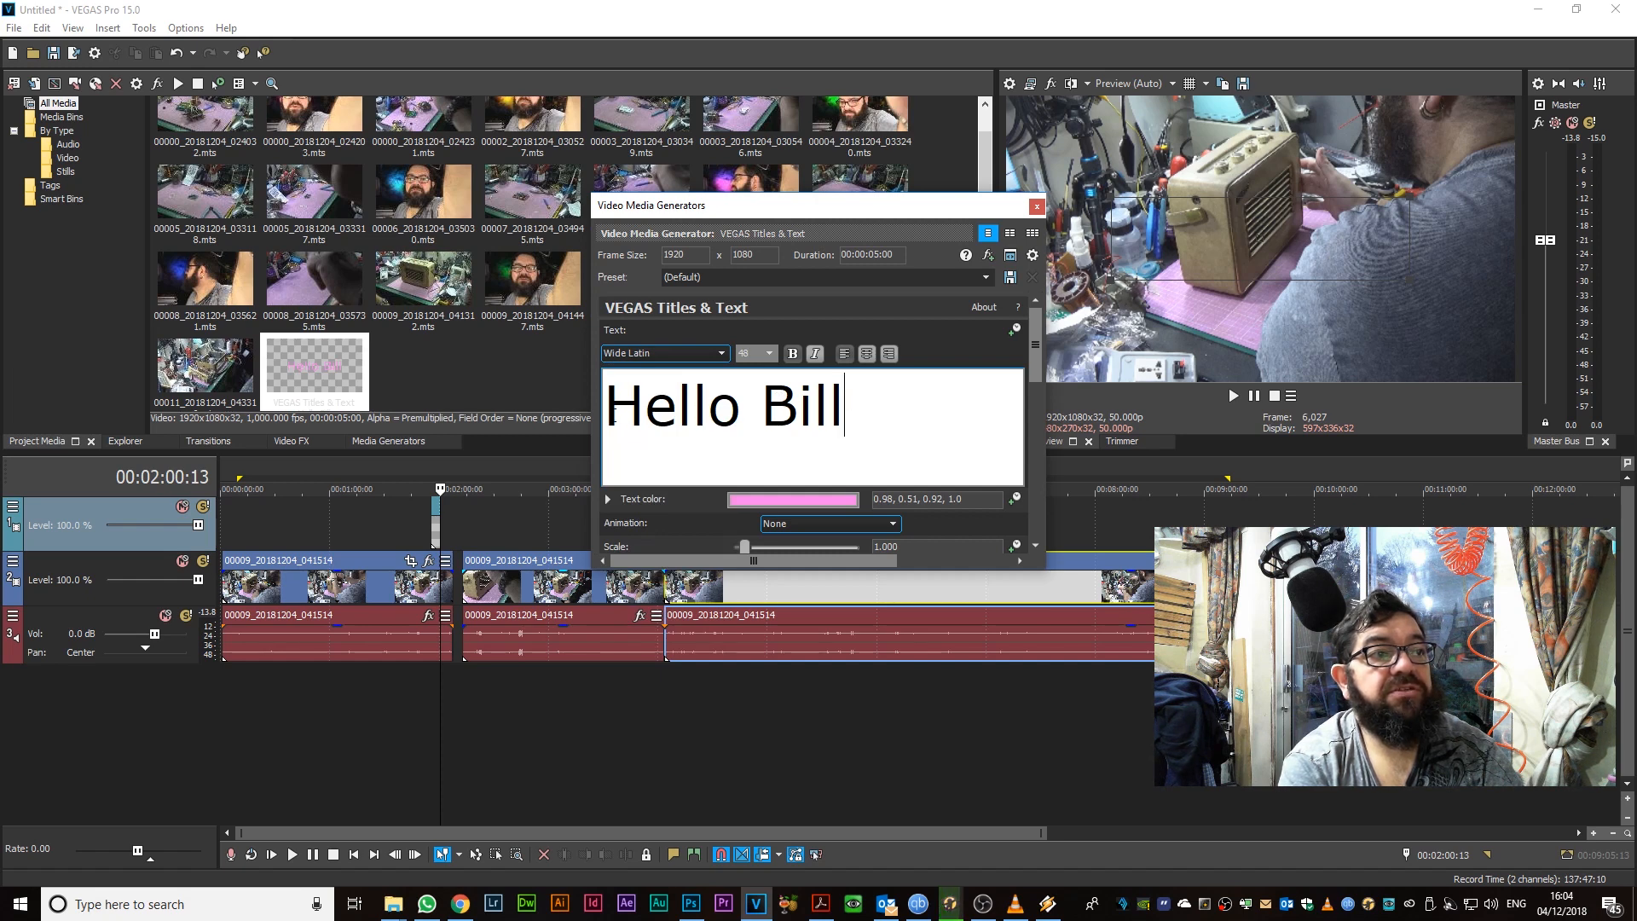
{"action": "left_click_drag", "start_coordinate": [612, 413], "coordinate": [831, 427]}
{"action": "left_click", "coordinate": [722, 352]}
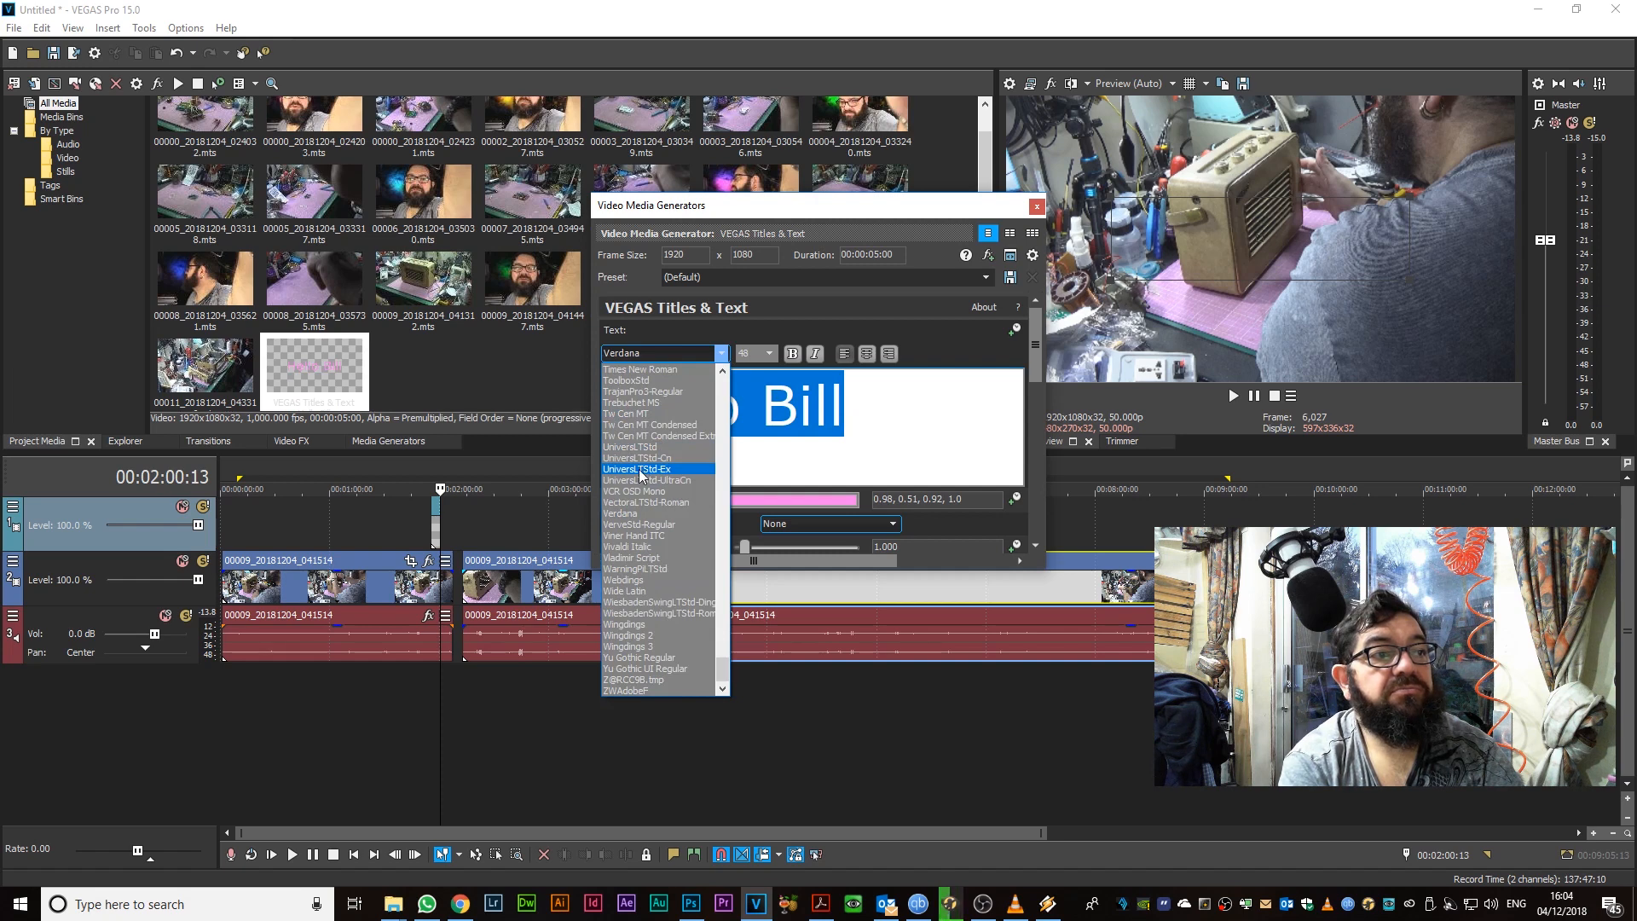
{"action": "left_click", "coordinate": [641, 469]}
Make the title text bold, italic and centered, and close the media generator window
{"action": "left_click", "coordinate": [791, 356]}
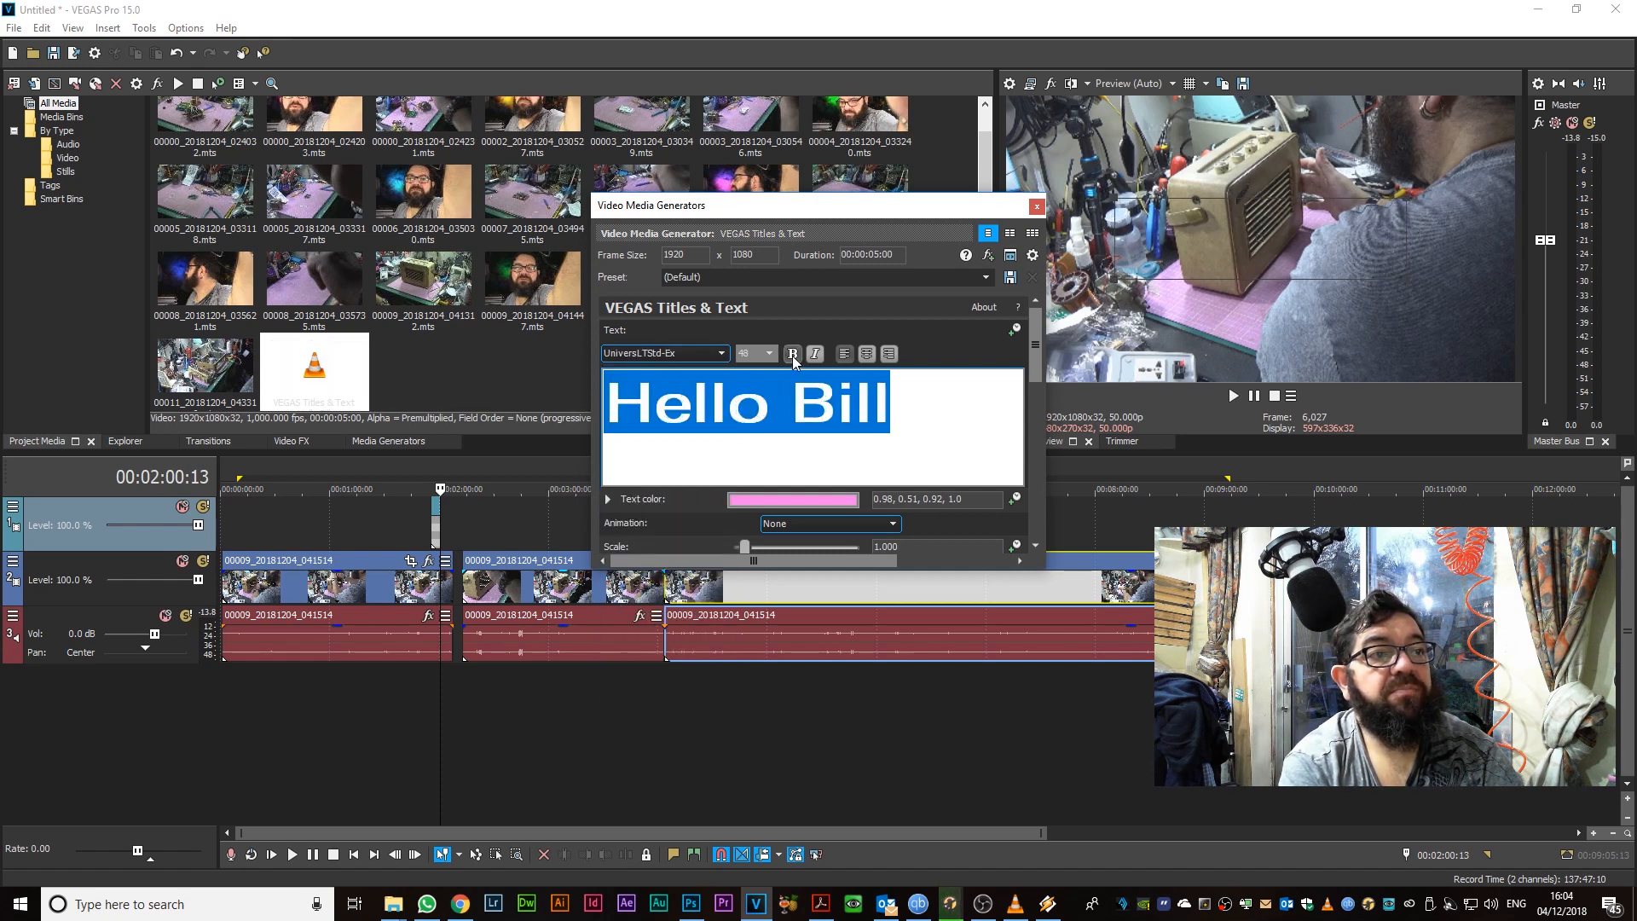
{"action": "left_click", "coordinate": [815, 354]}
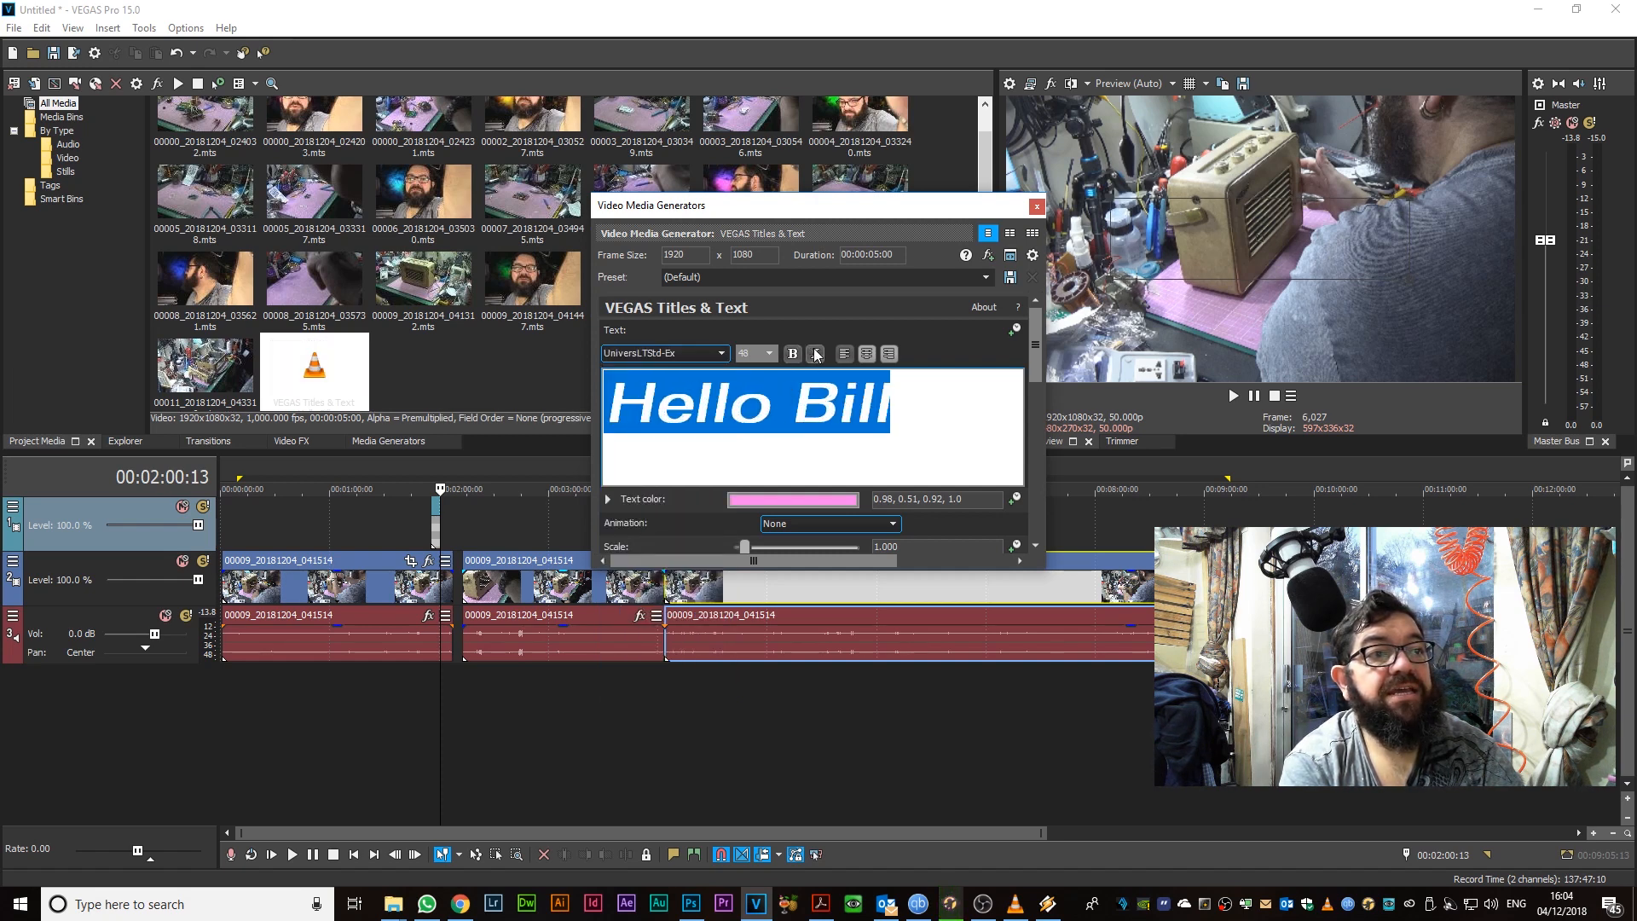
{"action": "left_click", "coordinate": [864, 360]}
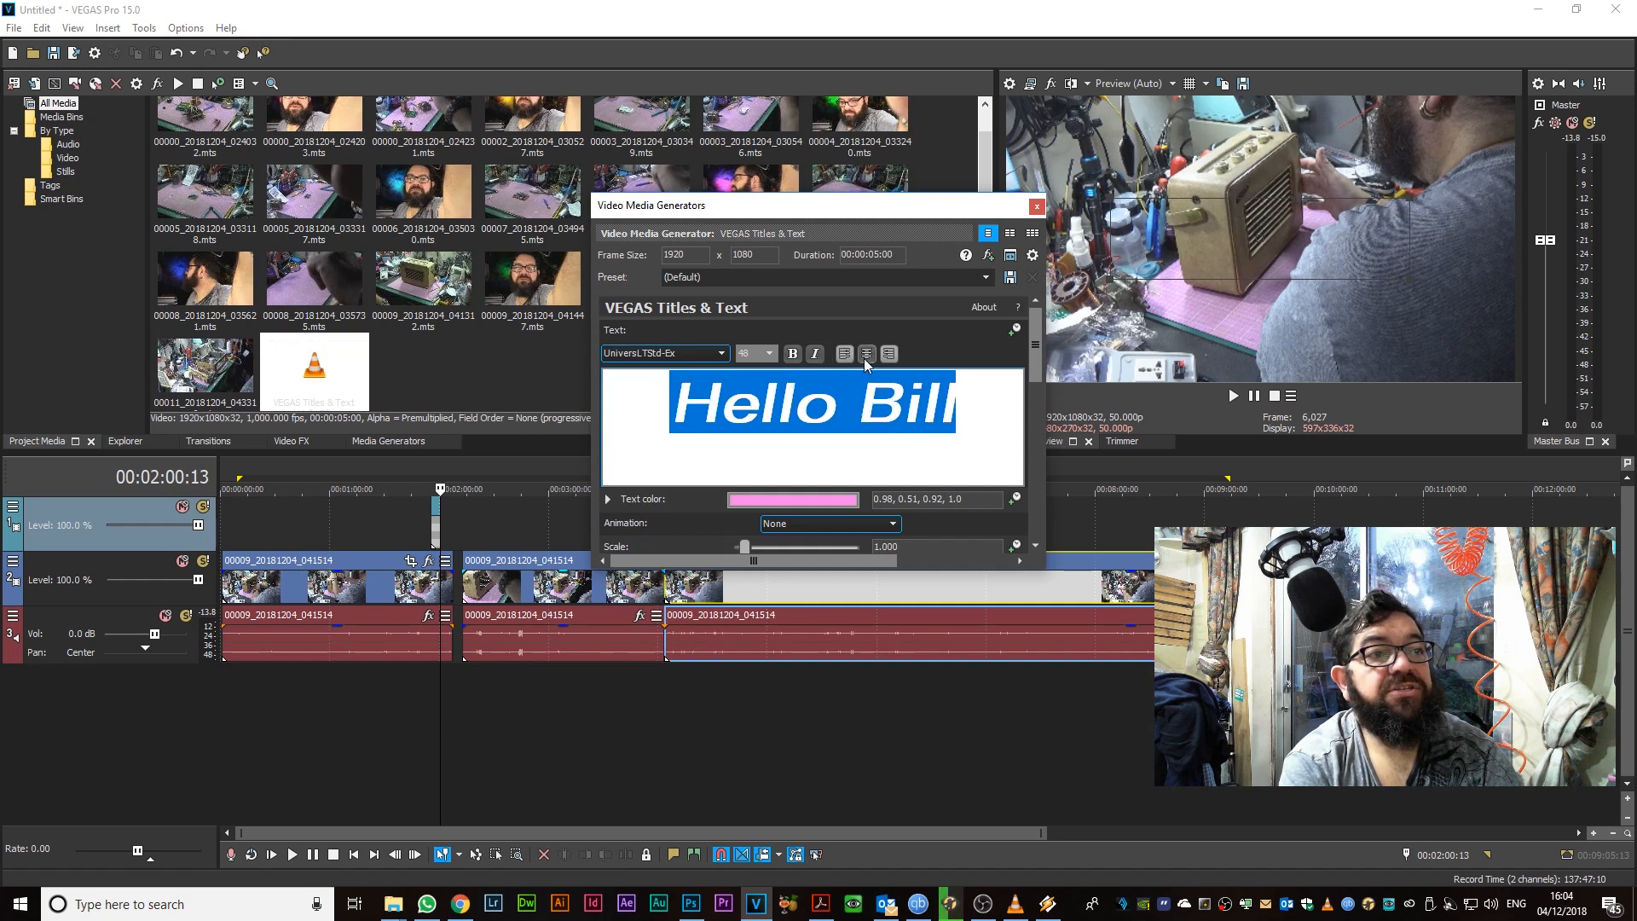
{"action": "left_click", "coordinate": [1035, 206]}
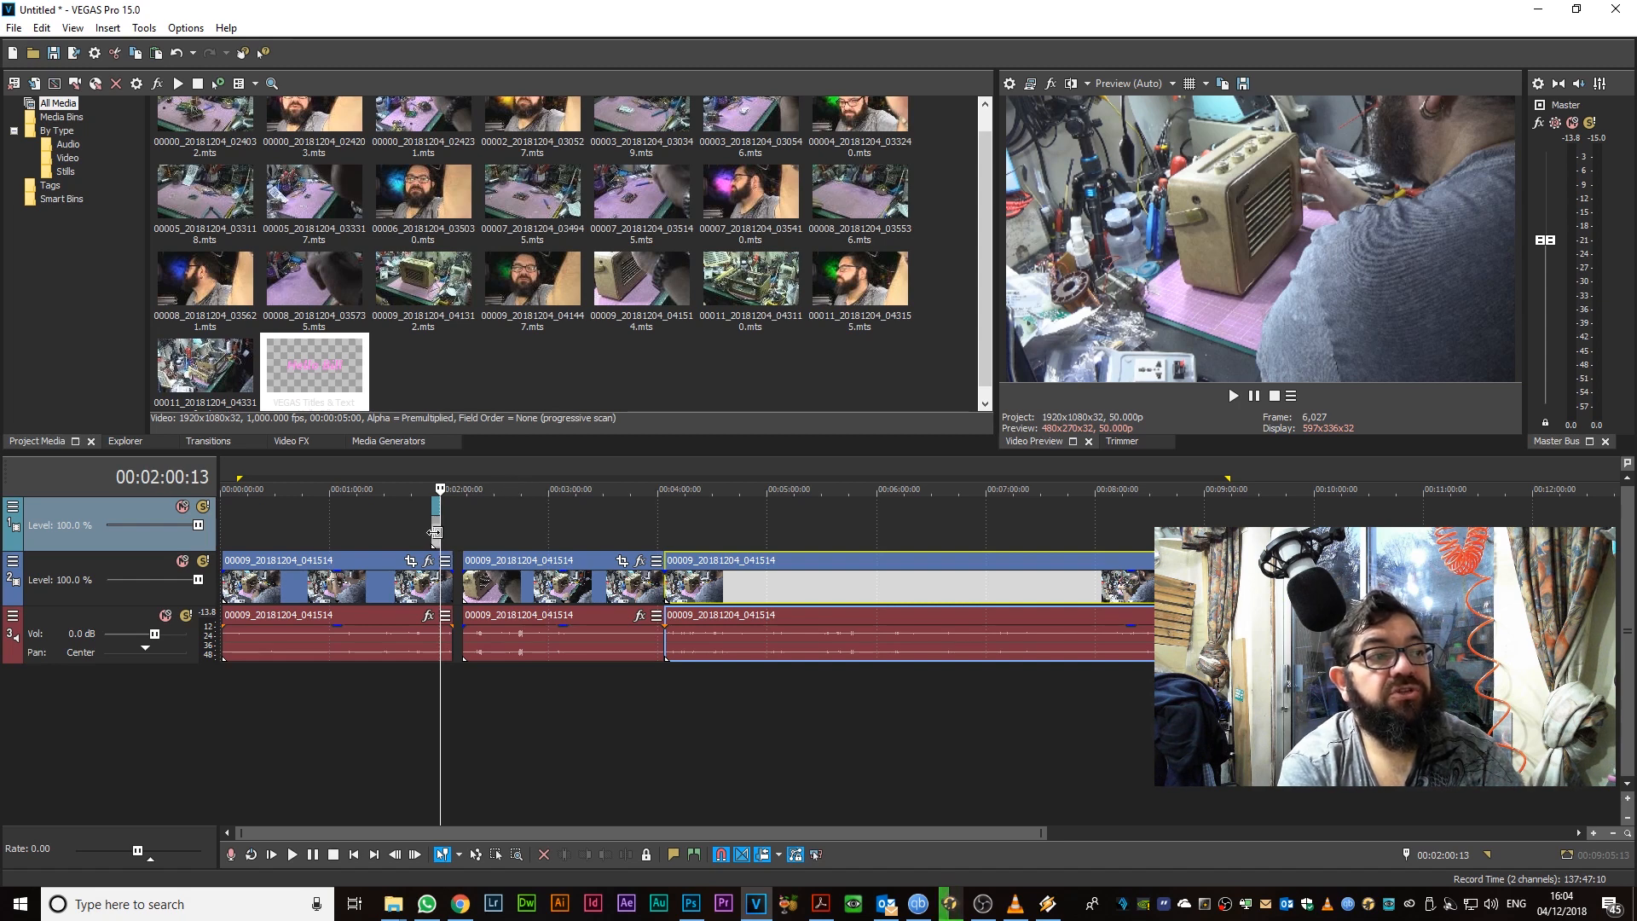
Set auto ripple to Affected Tracks and move the title event to start at about 1:10 on its track
{"action": "mouse_move", "coordinate": [434, 533]}
{"action": "left_mouse_down"}
{"action": "mouse_move", "coordinate": [402, 539]}
{"action": "mouse_move", "coordinate": [434, 540]}
{"action": "left_mouse_up"}
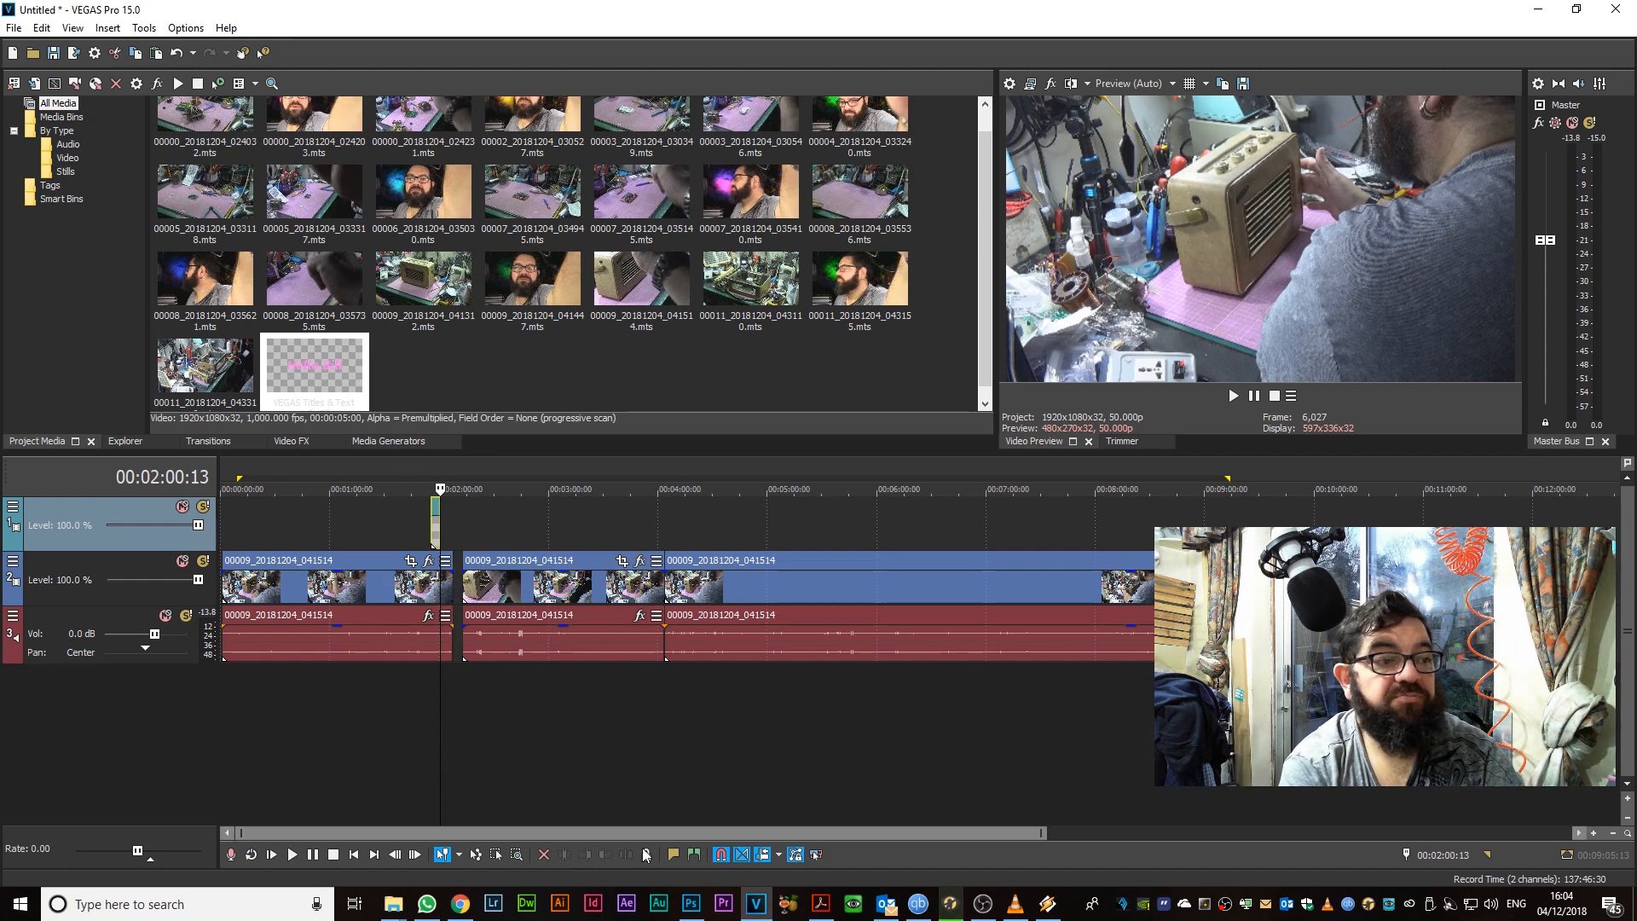
{"action": "left_click", "coordinate": [778, 856]}
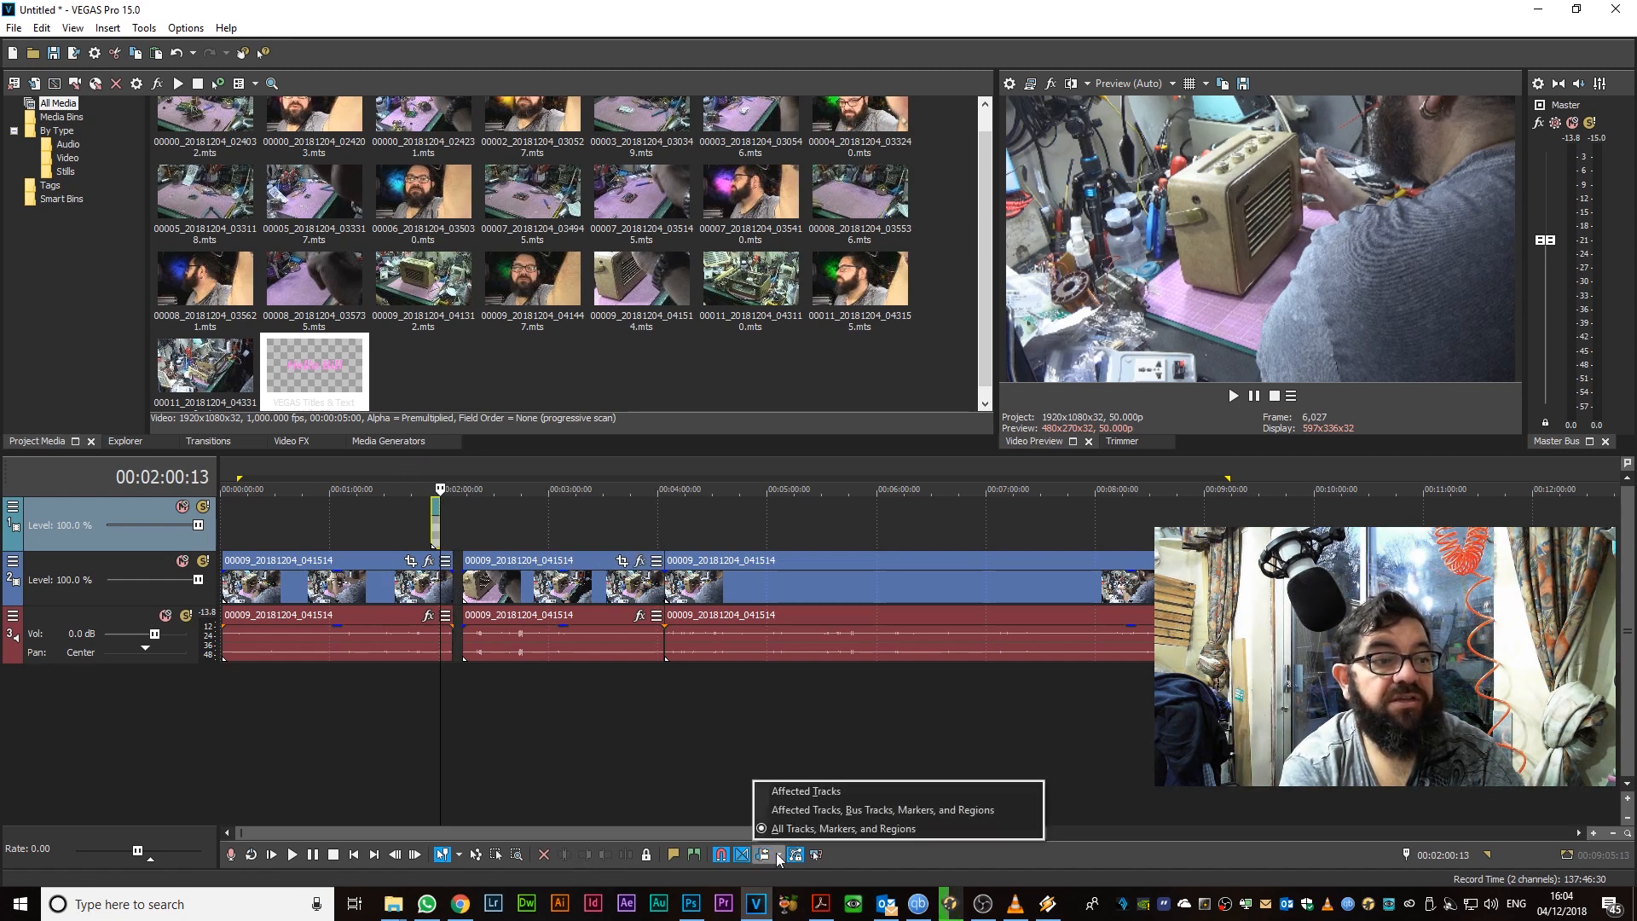
{"action": "left_click", "coordinate": [788, 792]}
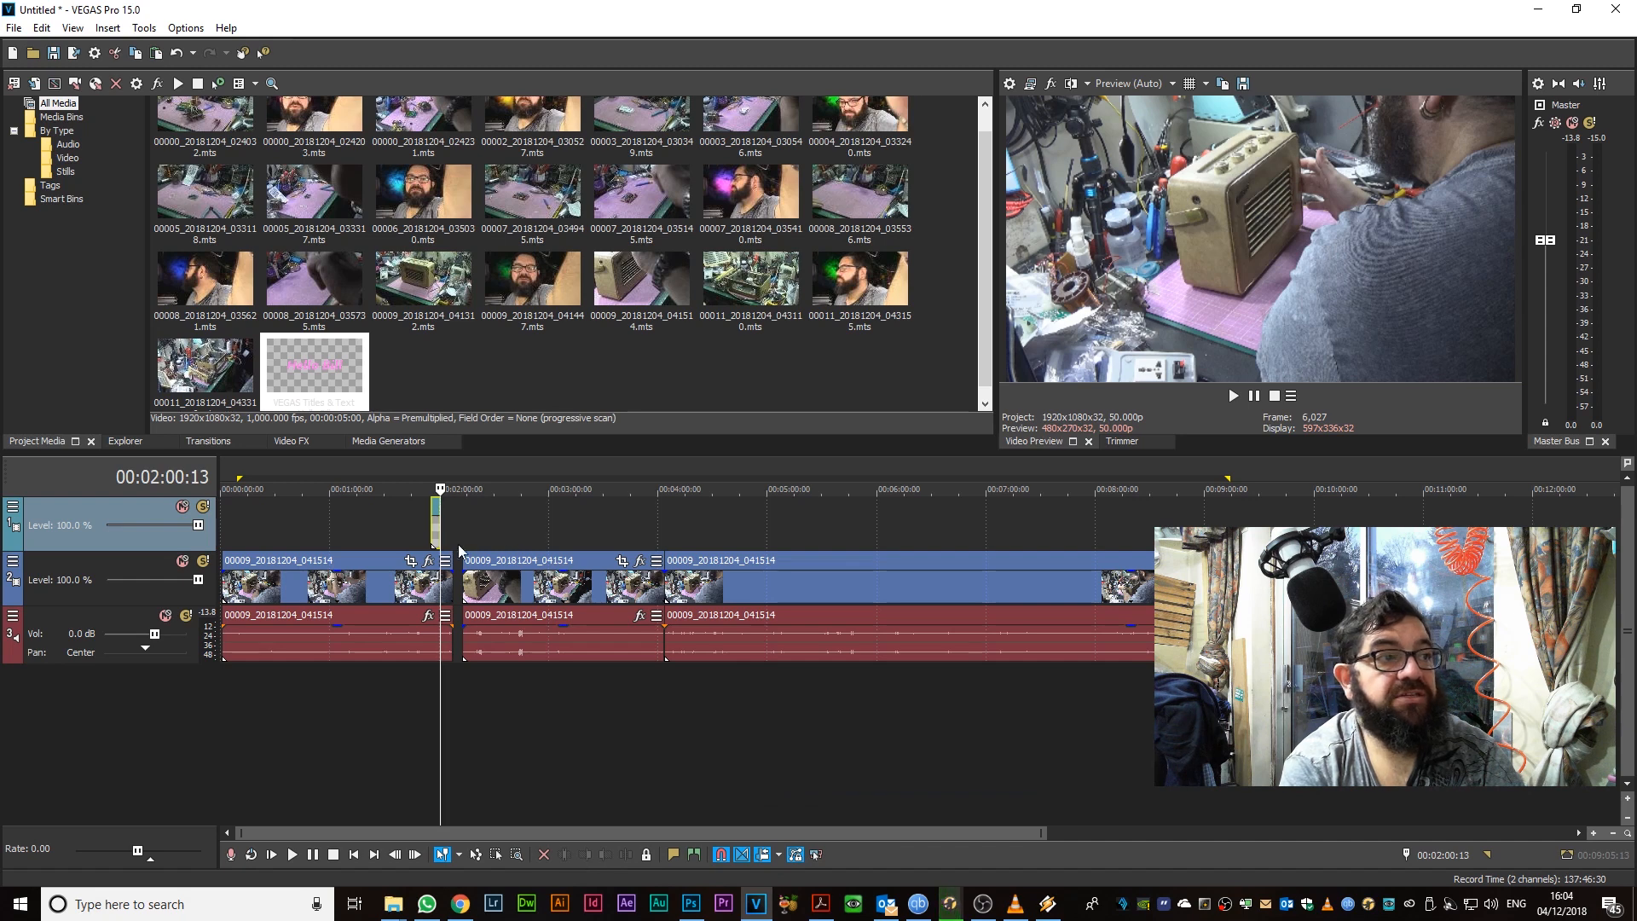
{"action": "left_click_drag", "start_coordinate": [436, 539], "coordinate": [353, 539]}
Close the gap after the first footage piece so that all three pieces sit end to end on the timeline
{"action": "left_click_drag", "start_coordinate": [491, 515], "coordinate": [922, 710]}
{"action": "left_click_drag", "start_coordinate": [862, 561], "coordinate": [911, 559]}
{"action": "left_click_drag", "start_coordinate": [588, 560], "coordinate": [580, 565]}
{"action": "left_click_drag", "start_coordinate": [866, 557], "coordinate": [825, 561]}
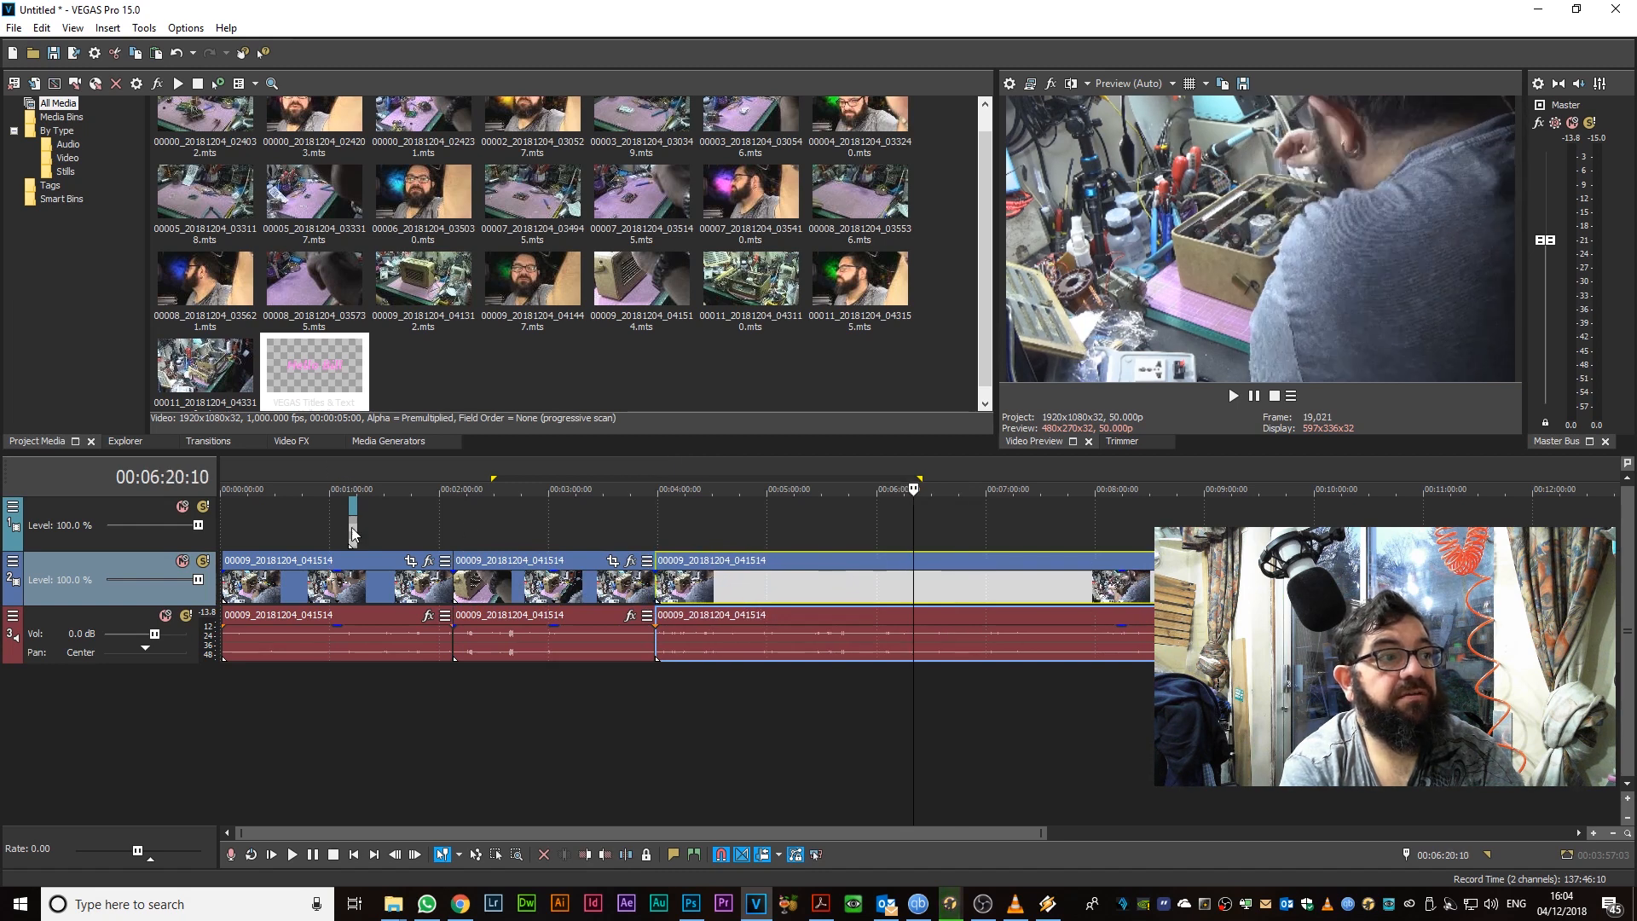
Move the title event to start at about 0:17 on its track and briefly play the timeline from about 5:27
{"action": "left_click_drag", "start_coordinate": [353, 527], "coordinate": [257, 540]}
{"action": "left_click", "coordinate": [817, 487]}
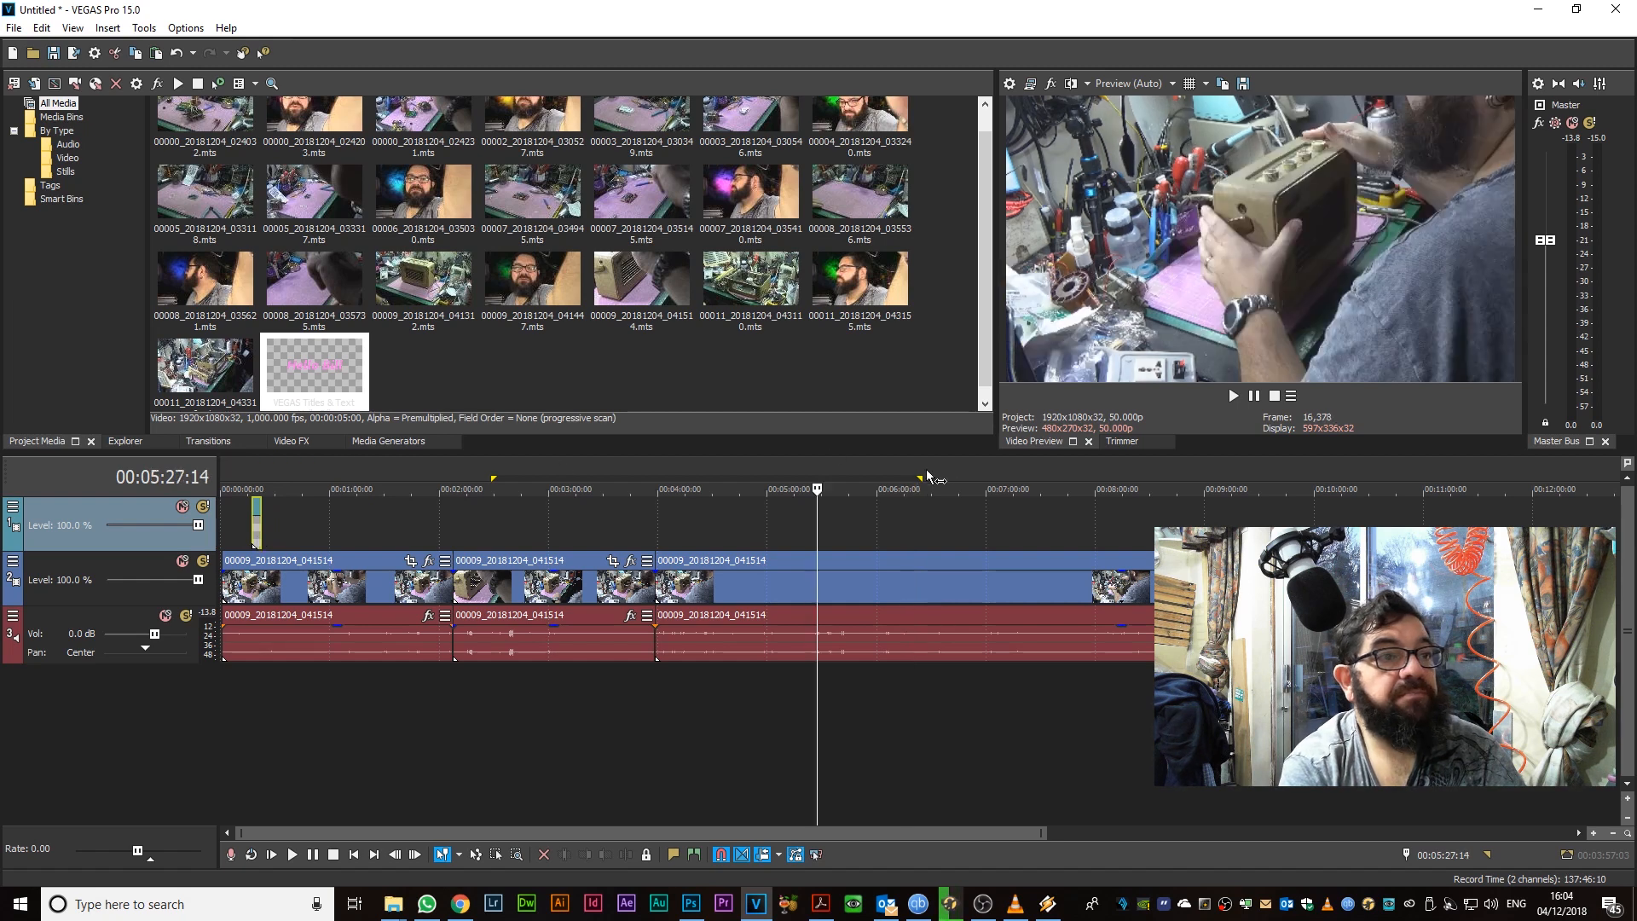
{"action": "left_click", "coordinate": [815, 487]}
{"action": "key", "text": "space"}
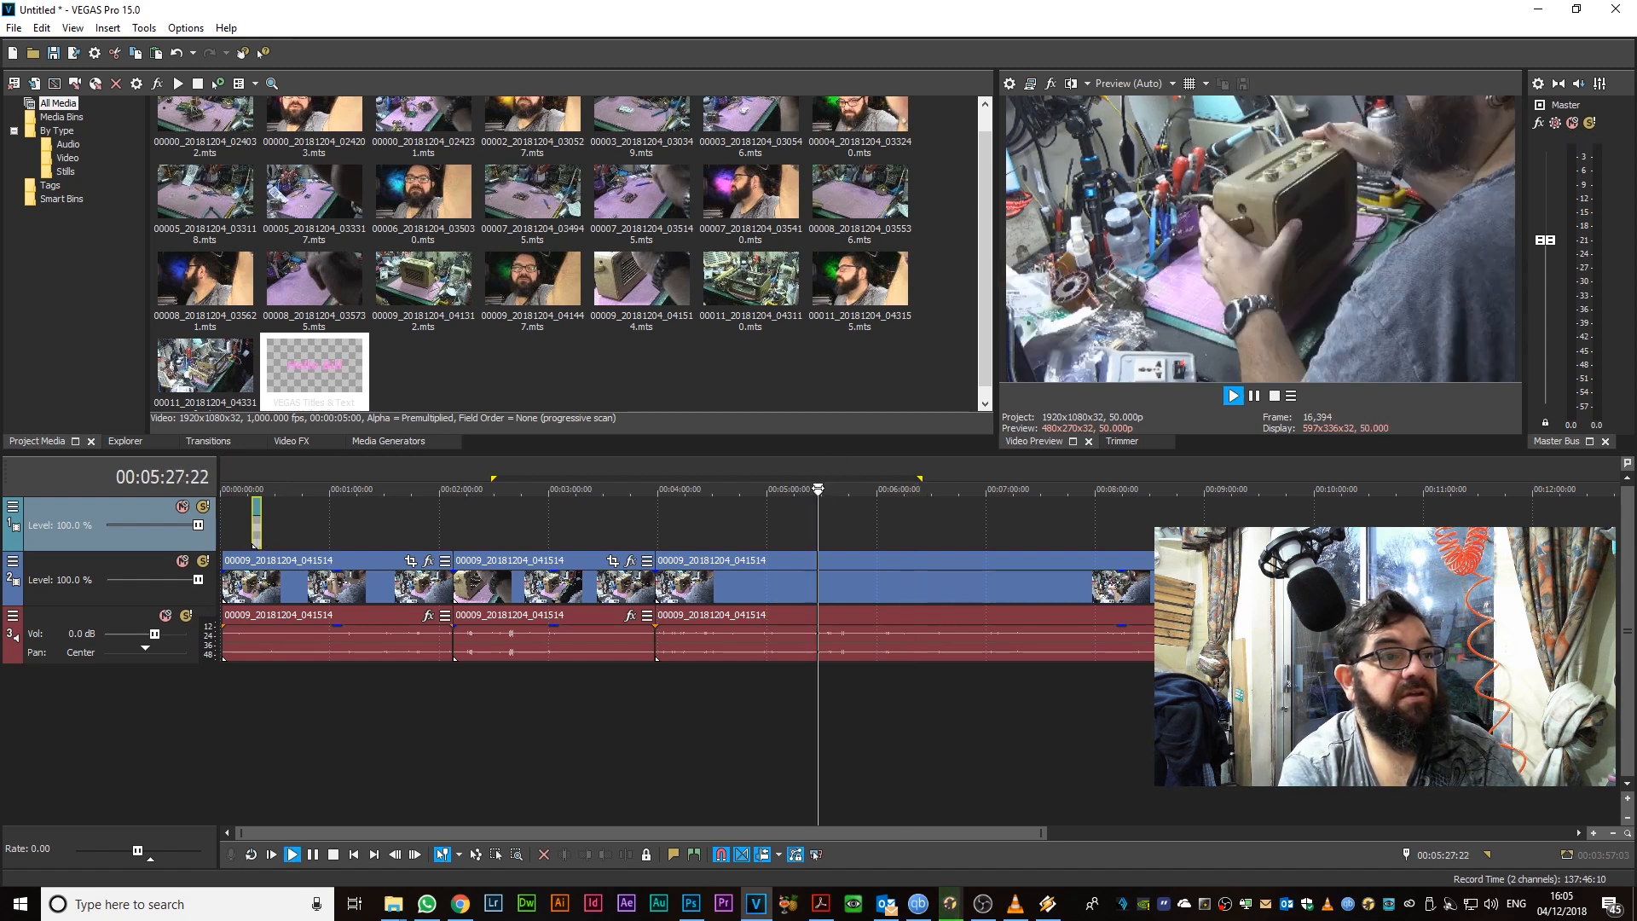
{"action": "key", "text": "space"}
Extend the end of the title event to about 0:31 and preview the timeline from 00:00:09:09
{"action": "left_click_drag", "start_coordinate": [816, 524], "coordinate": [237, 524]}
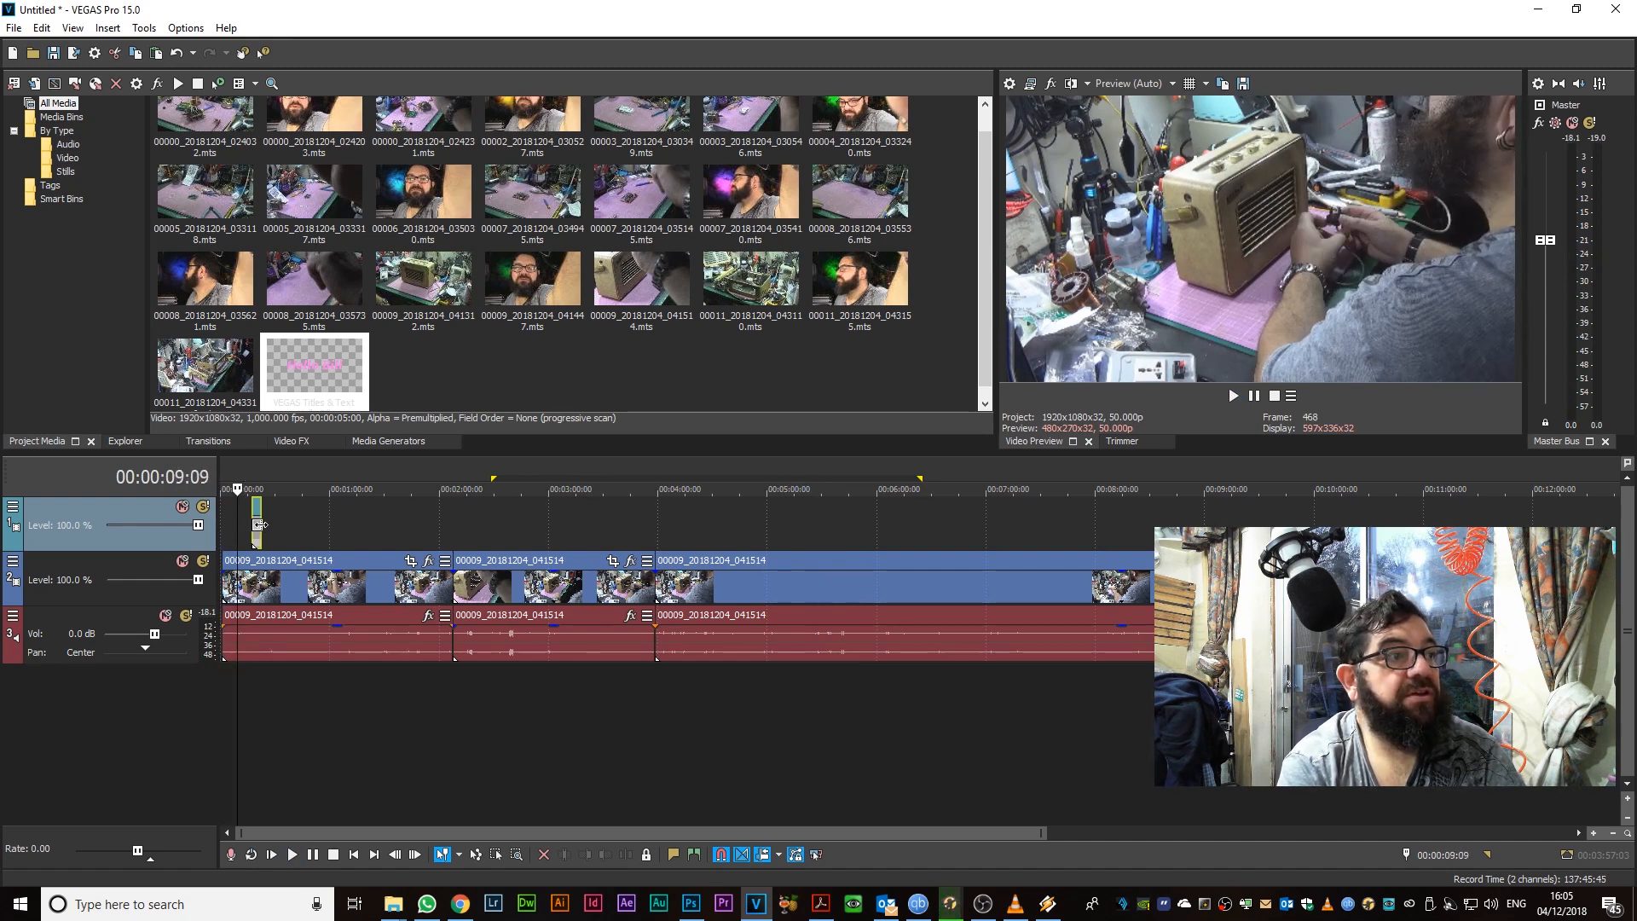
{"action": "mouse_move", "coordinate": [260, 524]}
{"action": "left_mouse_down"}
{"action": "mouse_move", "coordinate": [621, 532]}
{"action": "mouse_move", "coordinate": [260, 534]}
{"action": "mouse_move", "coordinate": [297, 536]}
{"action": "mouse_move", "coordinate": [275, 539]}
{"action": "left_mouse_up"}
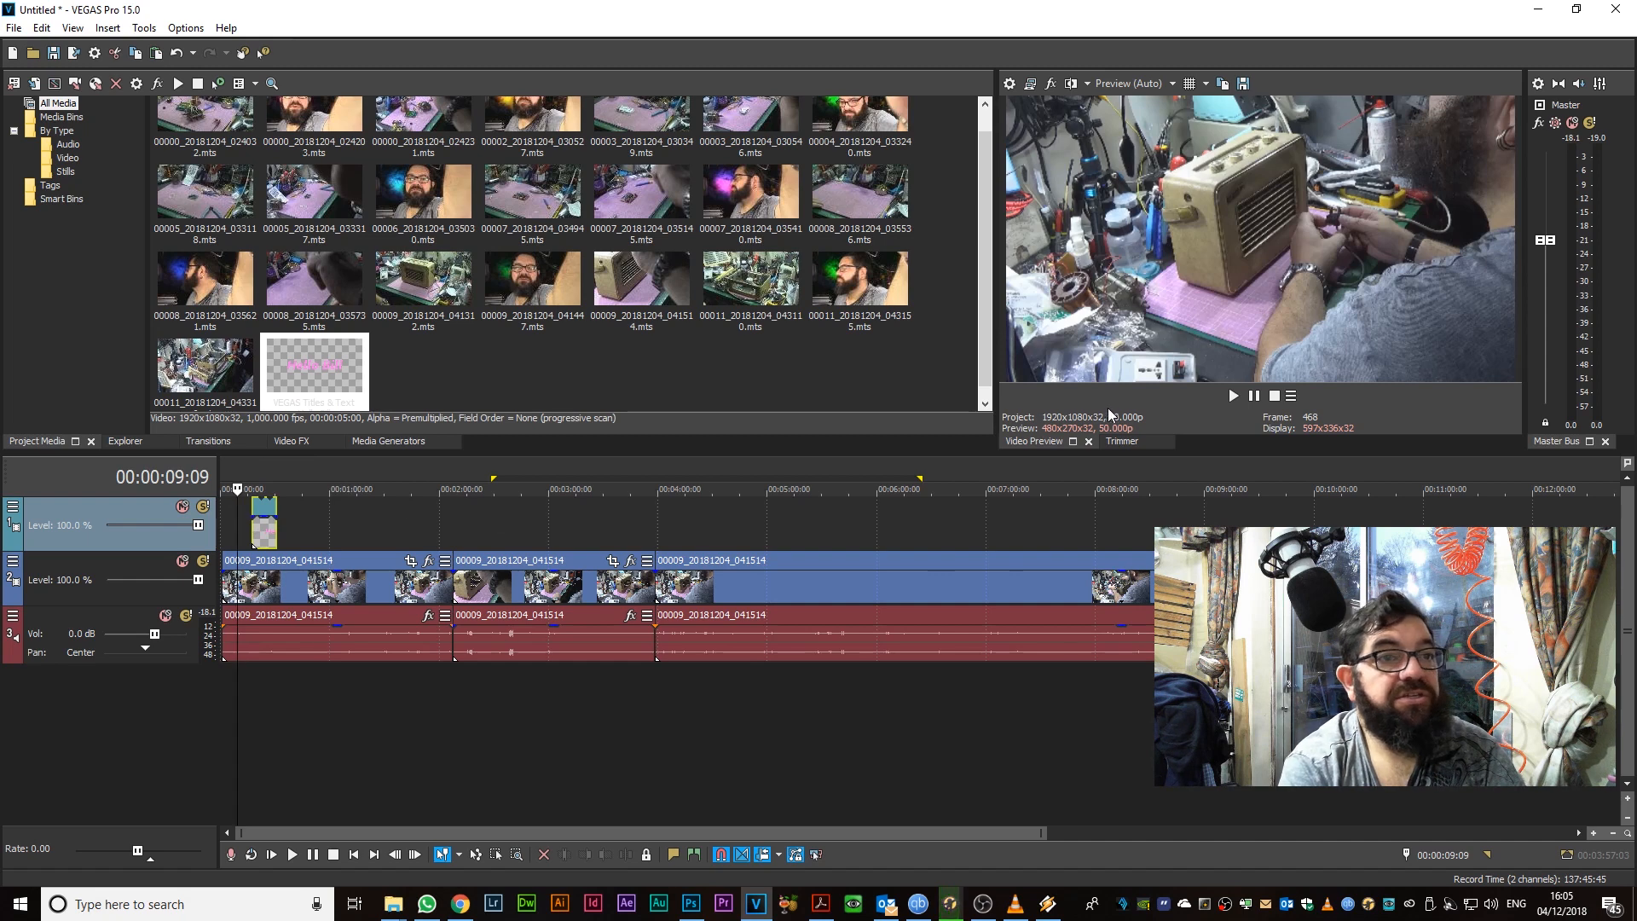
{"action": "left_click", "coordinate": [1233, 398]}
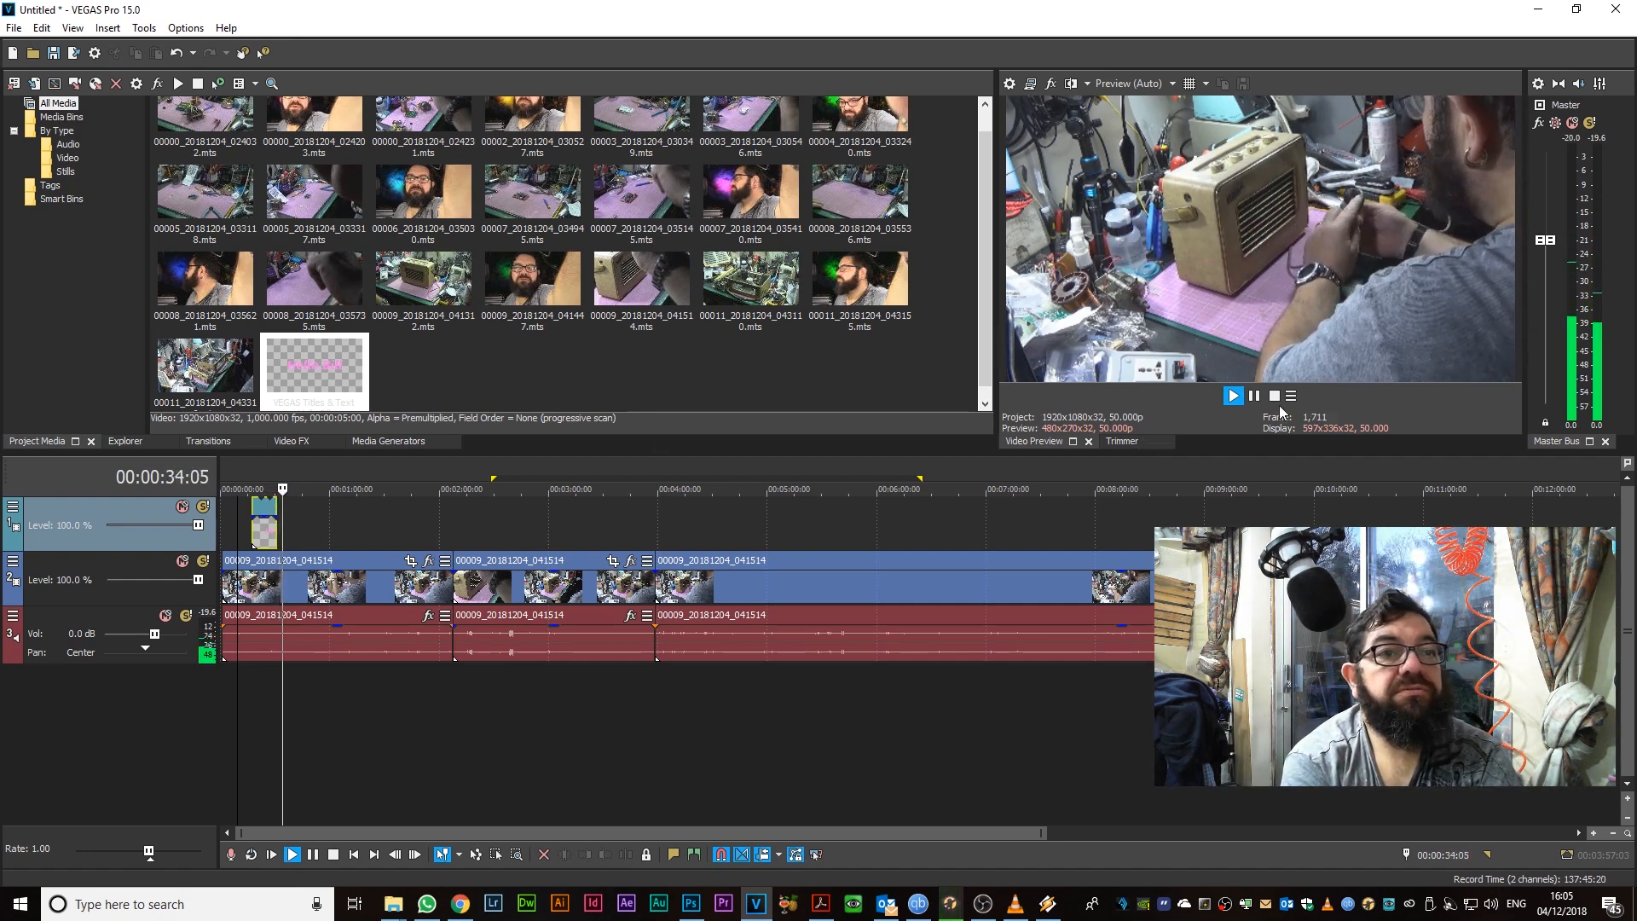
{"action": "key", "text": "space"}
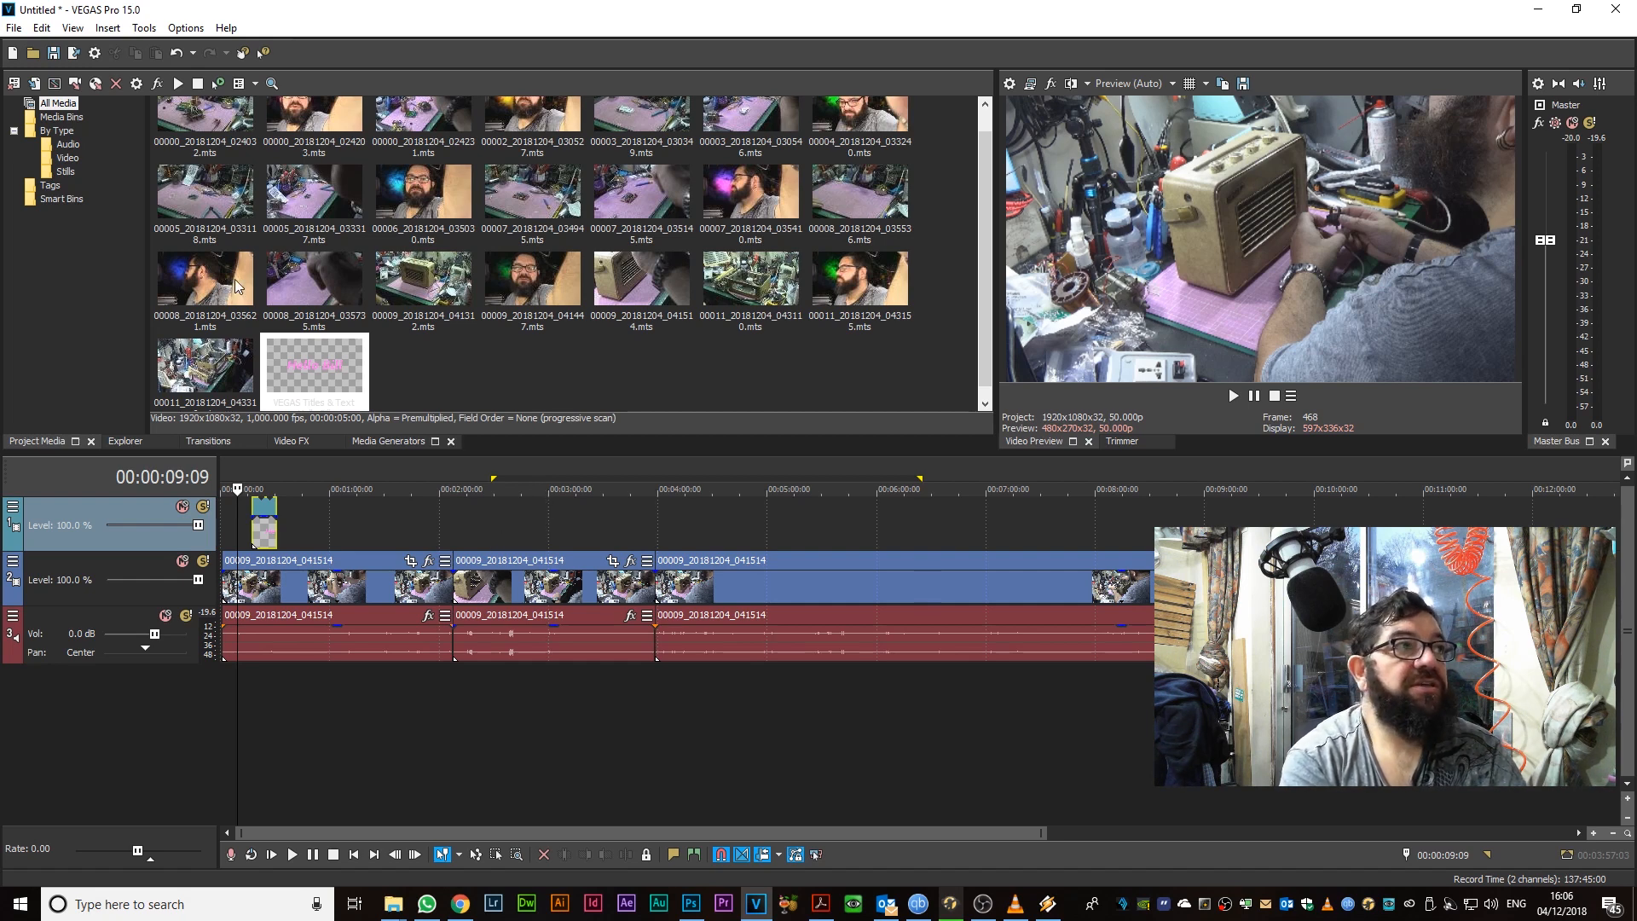
Insert a second text event at 00:00:09:09 on the title track and replace its sample text with "i'm testing this"
{"action": "left_click", "coordinate": [107, 31]}
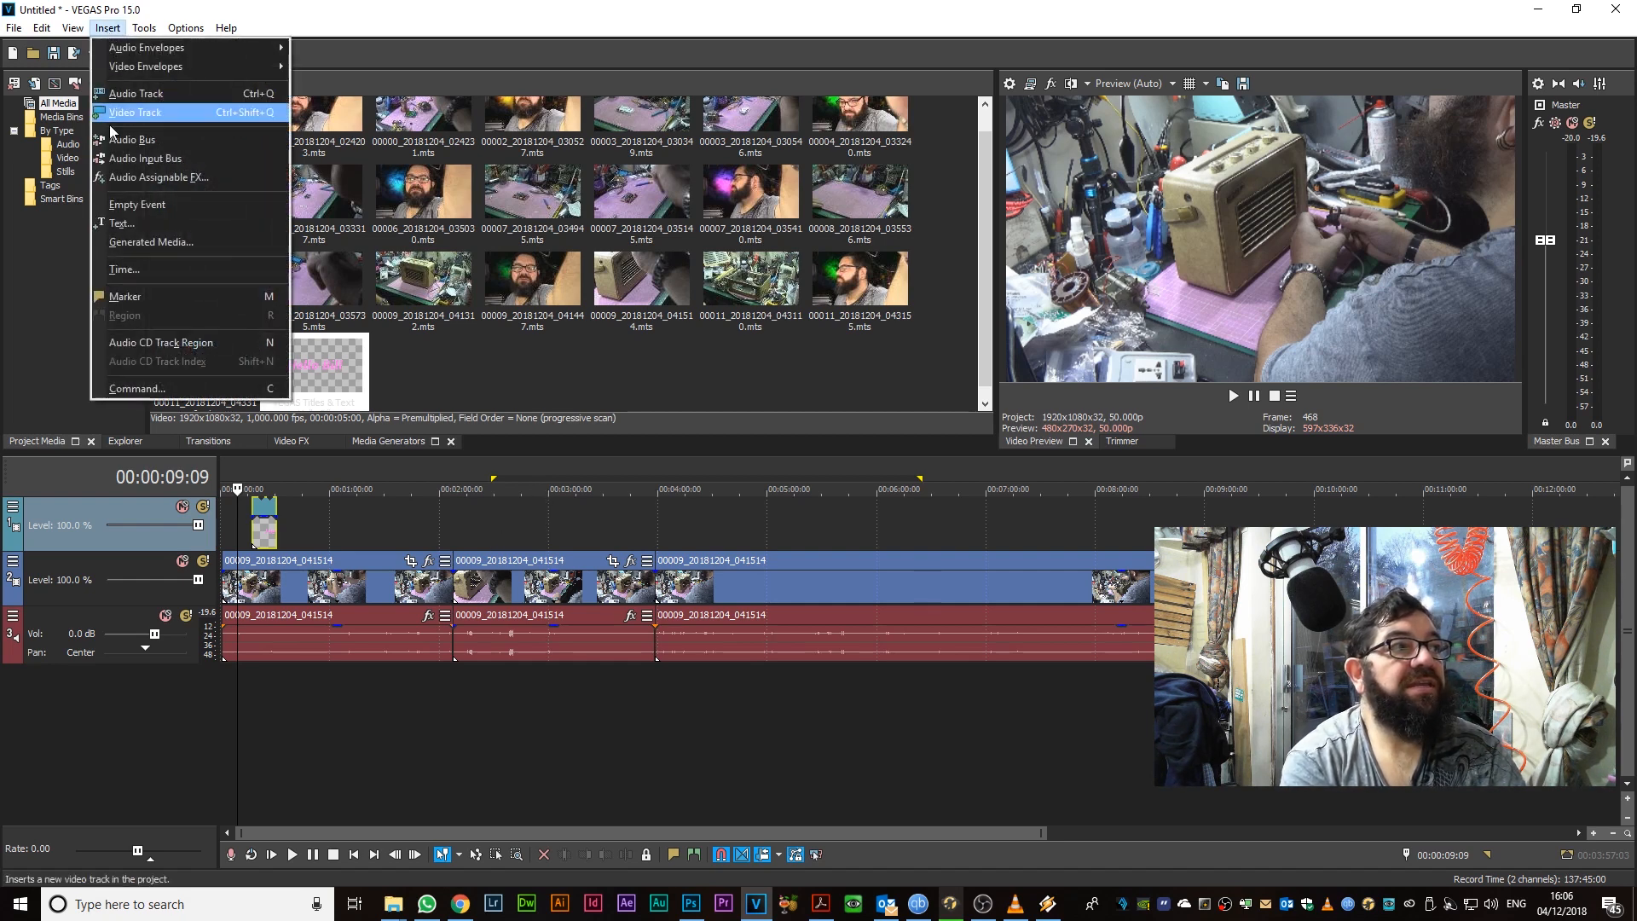
{"action": "left_click", "coordinate": [106, 223]}
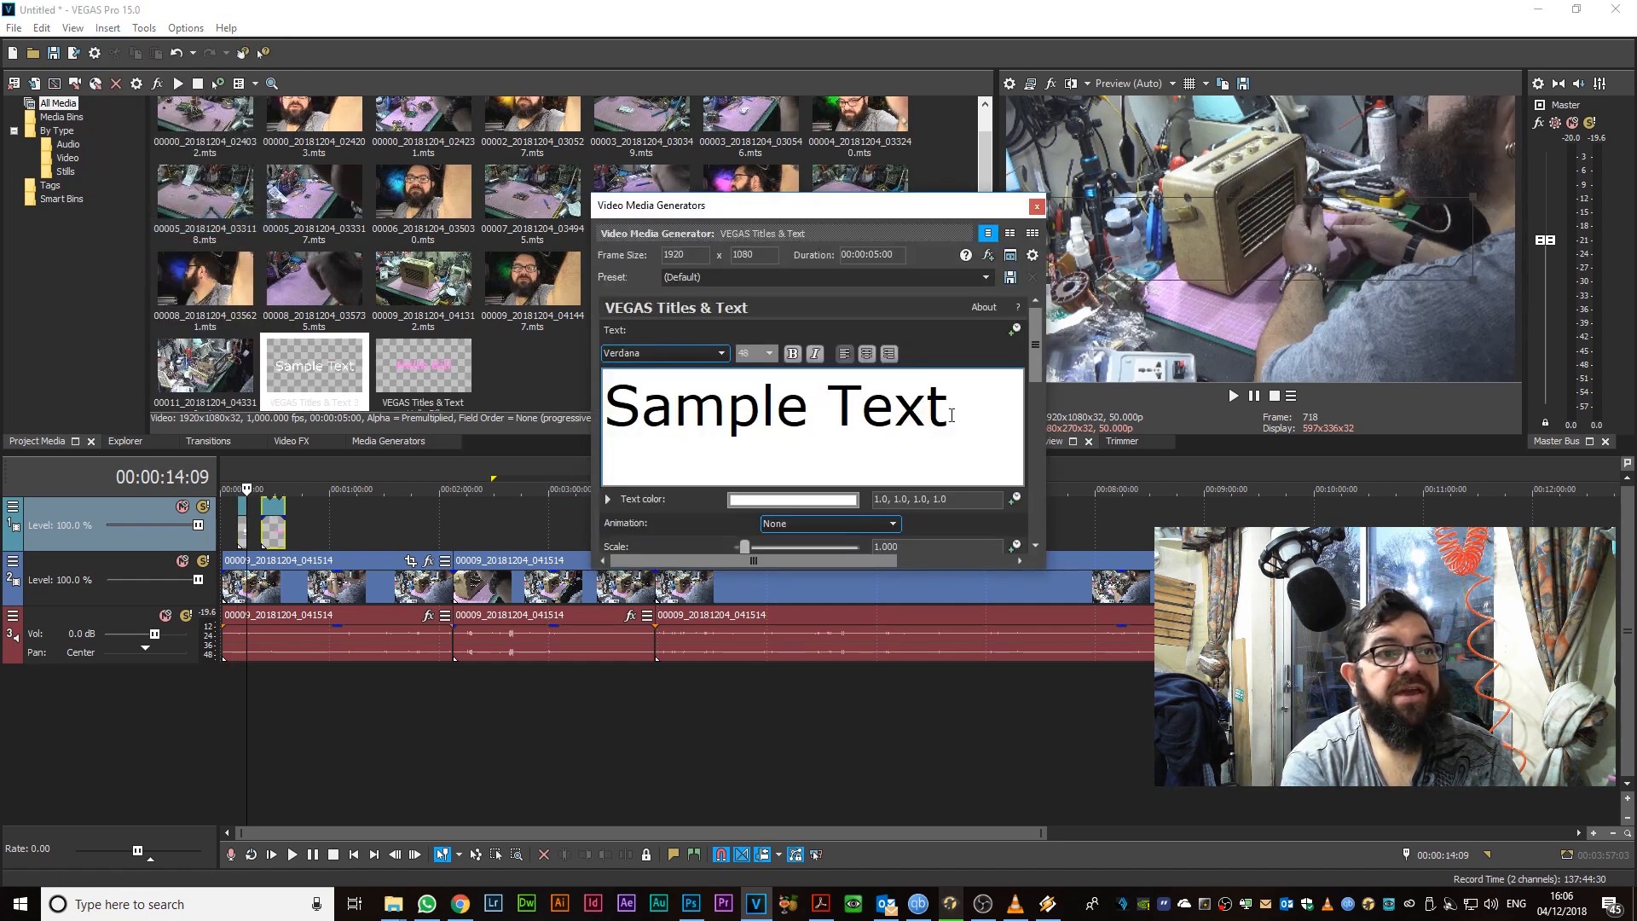
{"action": "left_click_drag", "start_coordinate": [911, 417], "coordinate": [682, 400]}
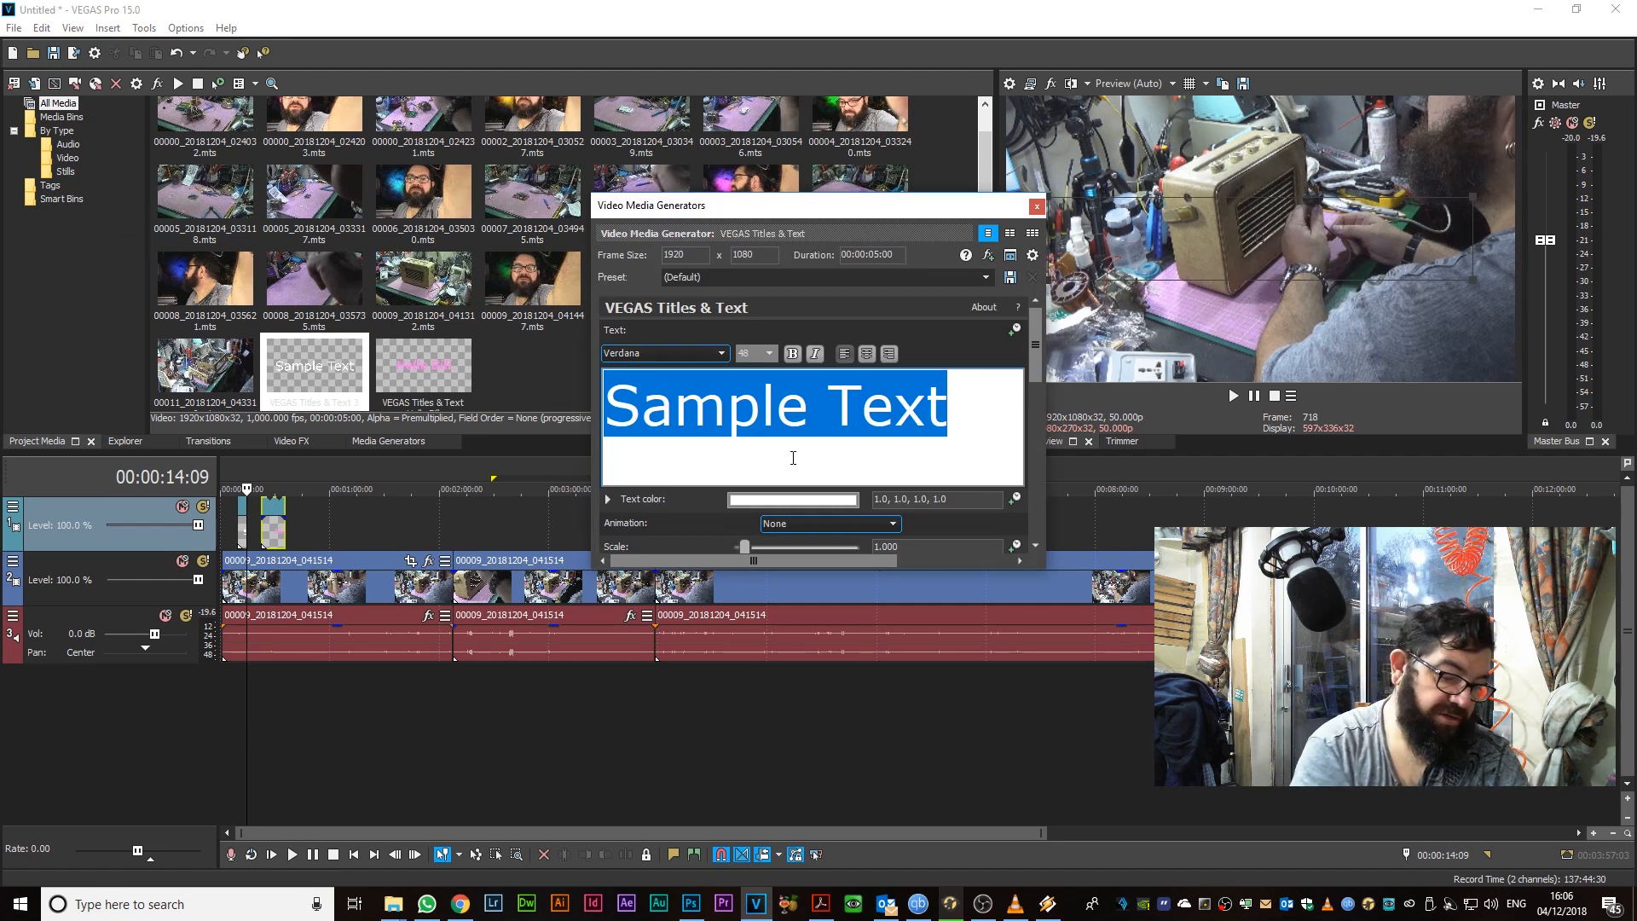
{"action": "type", "text": "i'm"}
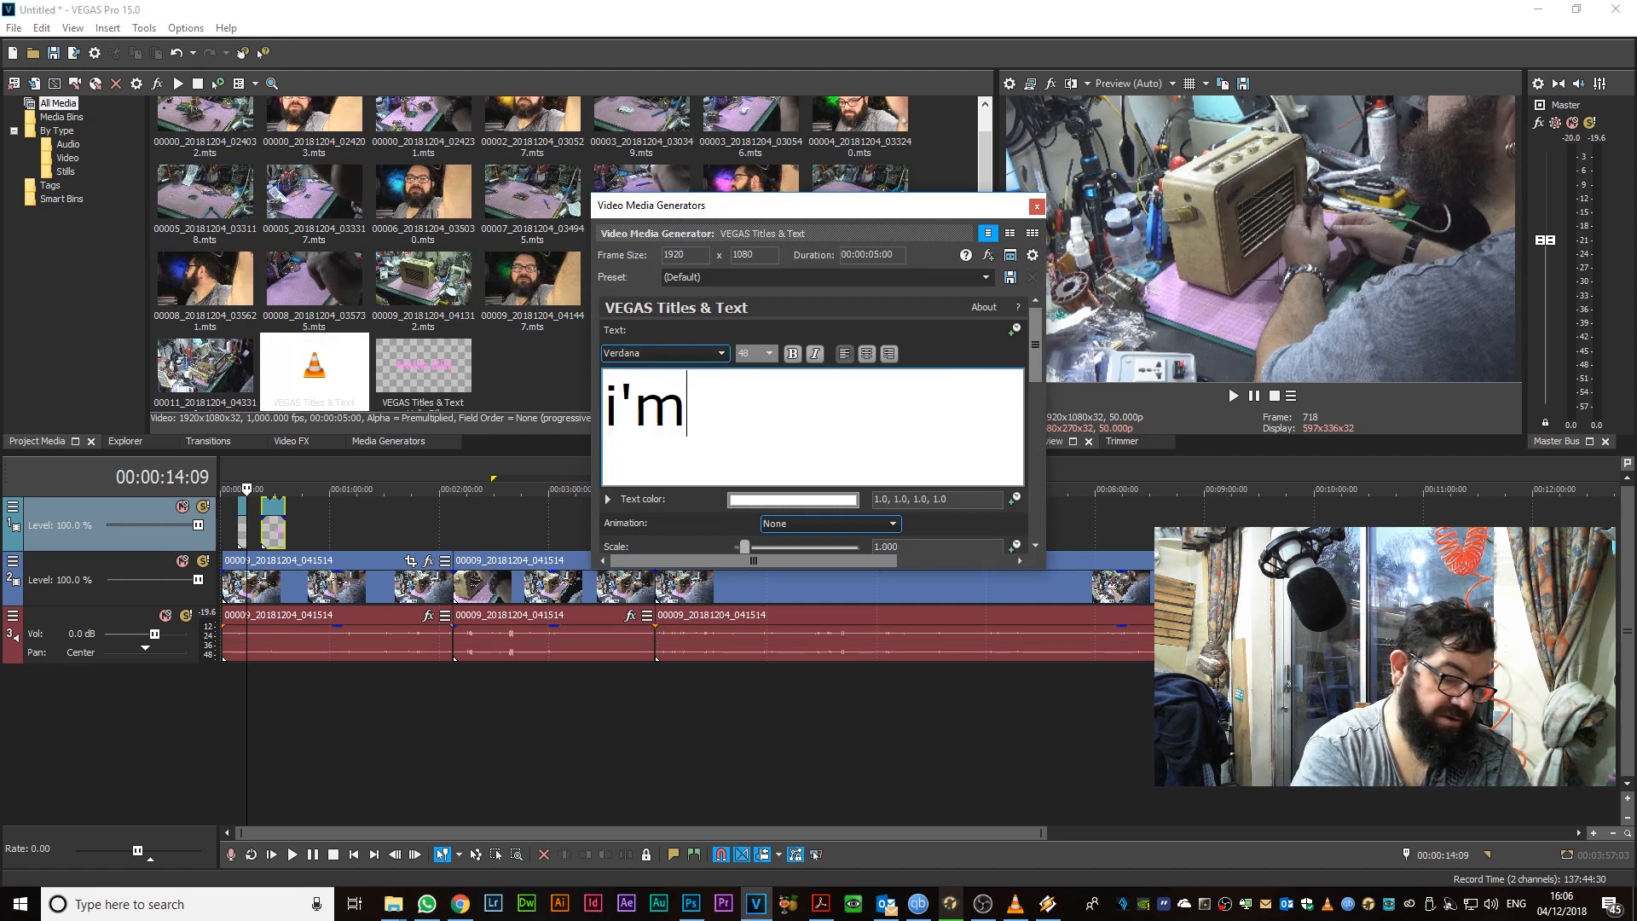
{"action": "type", "text": " testi n"}
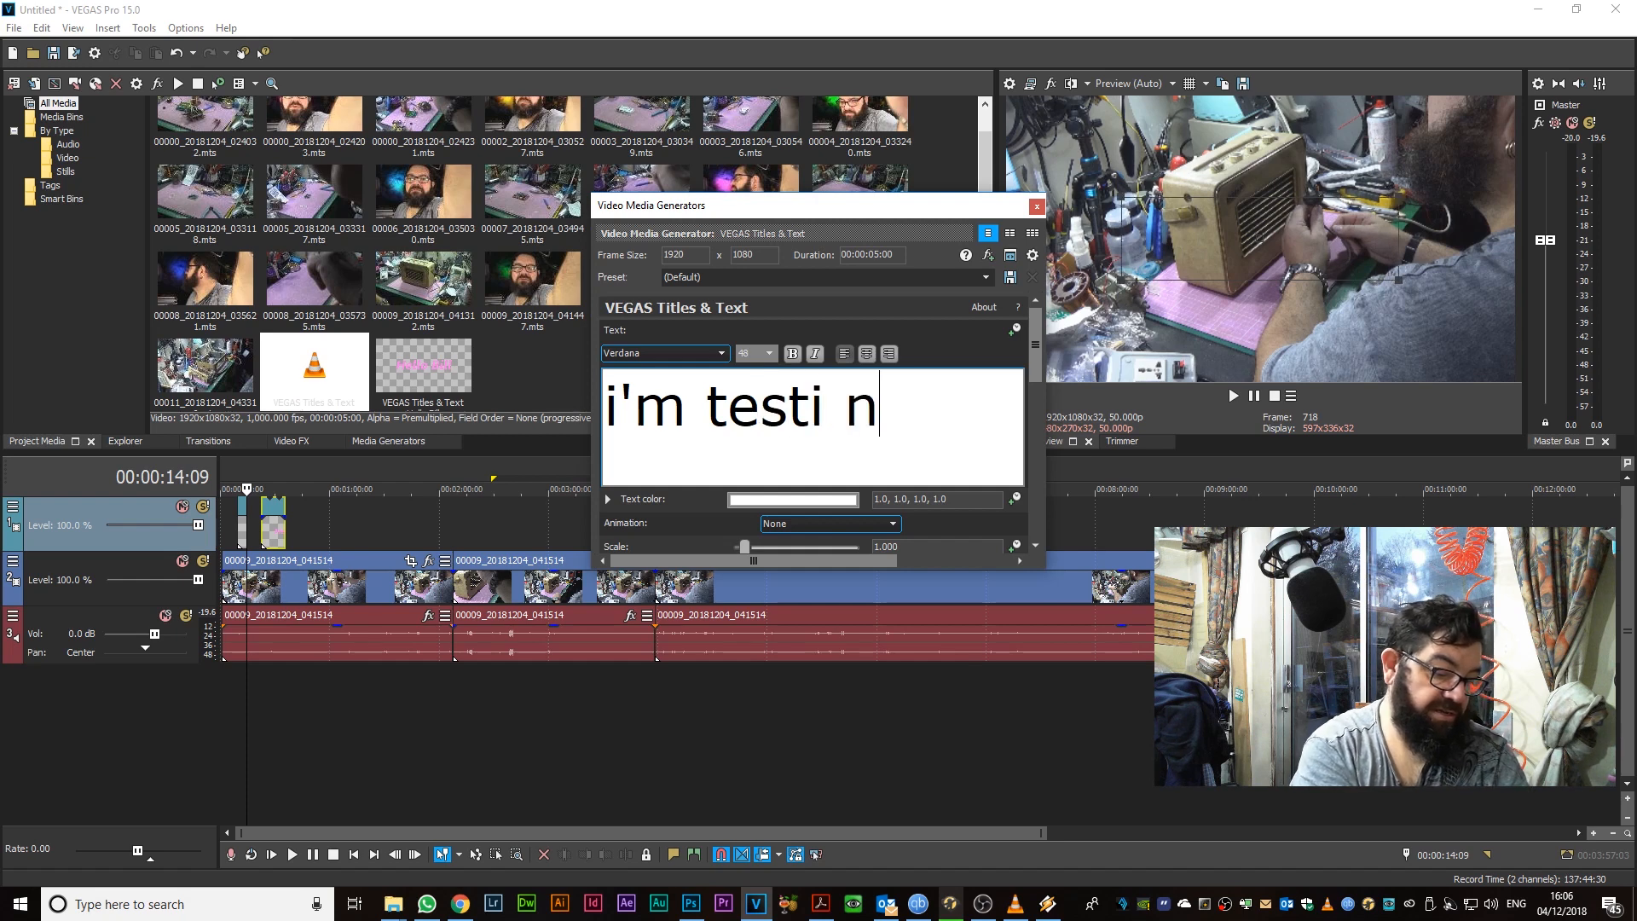
{"action": "key", "text": "BackSpace"}
{"action": "key", "text": "BackSpace"}
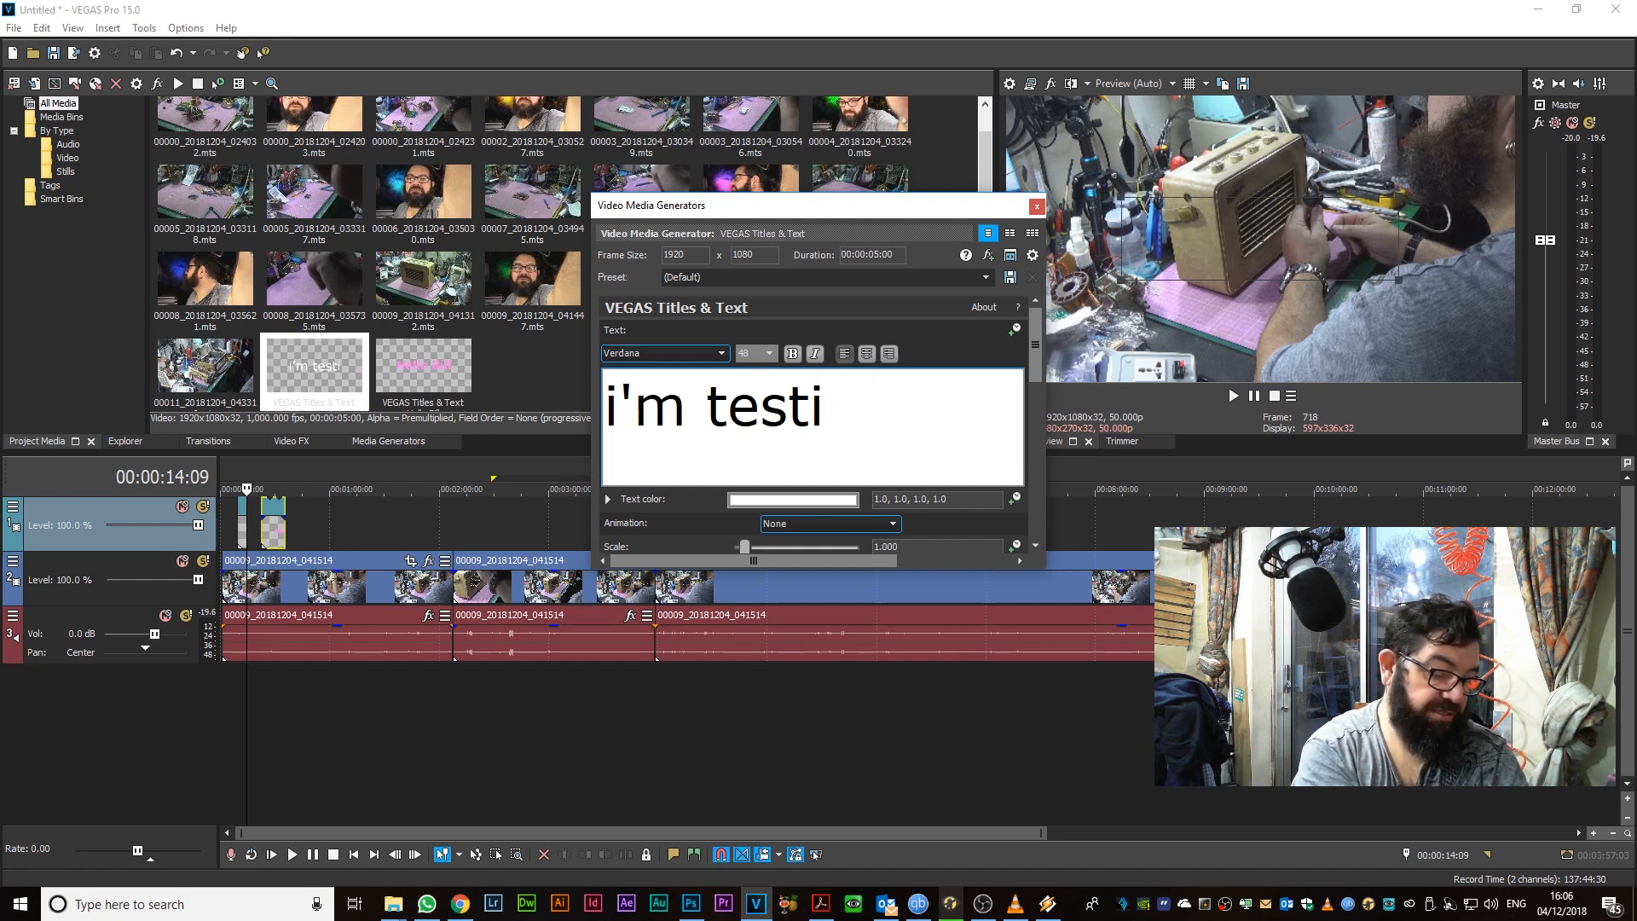
{"action": "type", "text": "ng this"}
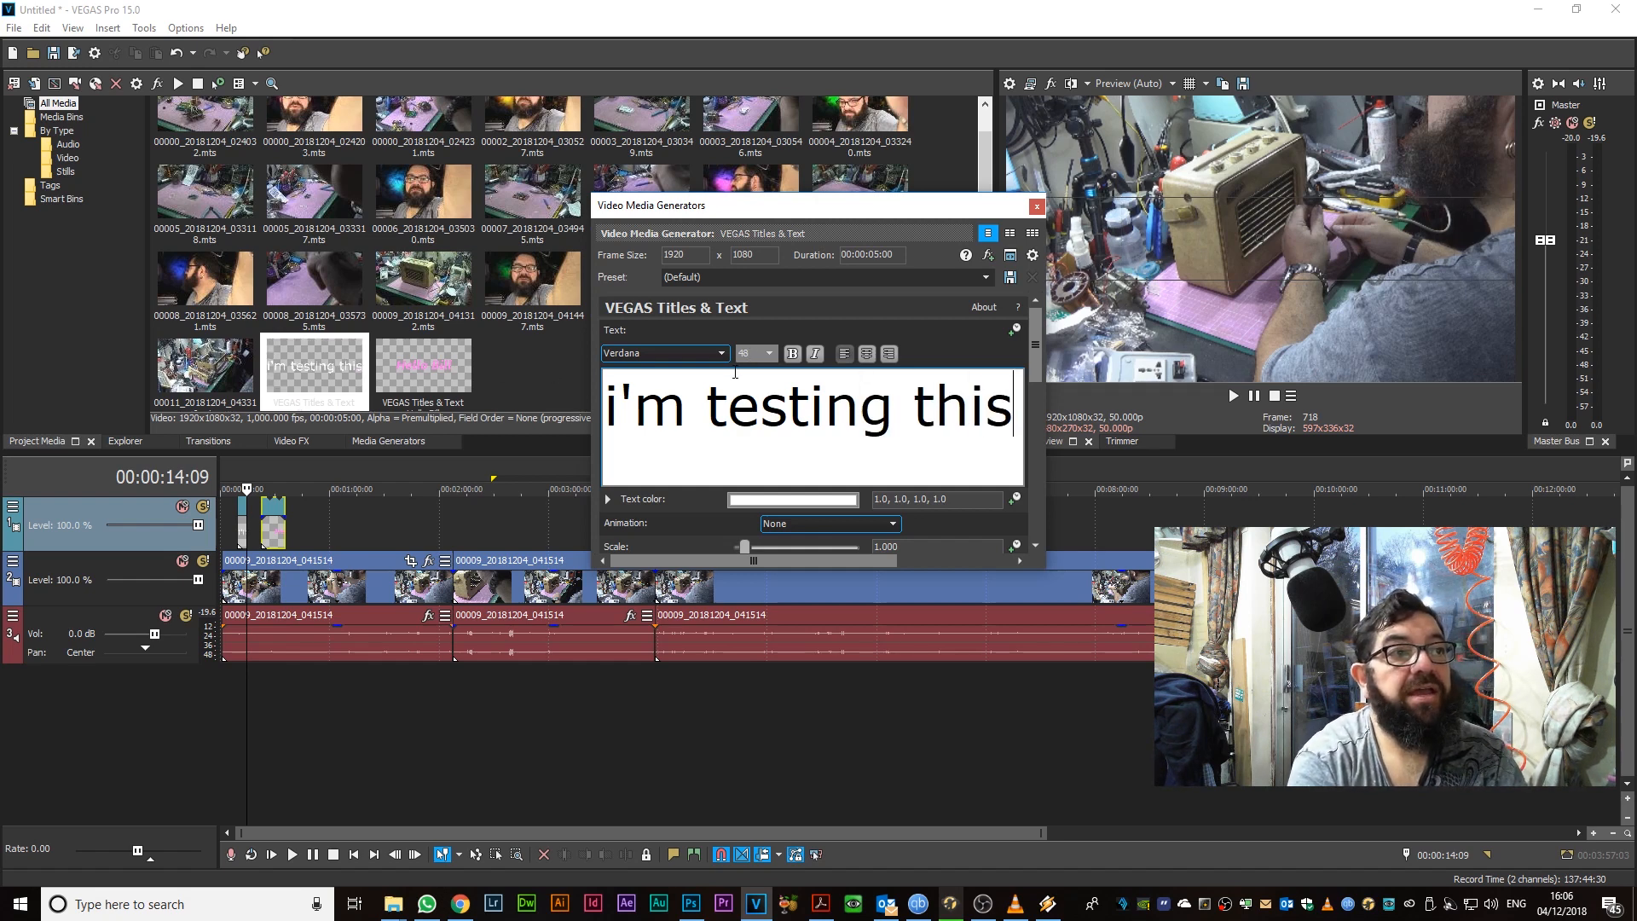
Set the font of the entire new title text to Yu Gothic UI Regular
{"action": "left_click", "coordinate": [721, 353]}
{"action": "left_click", "coordinate": [964, 427]}
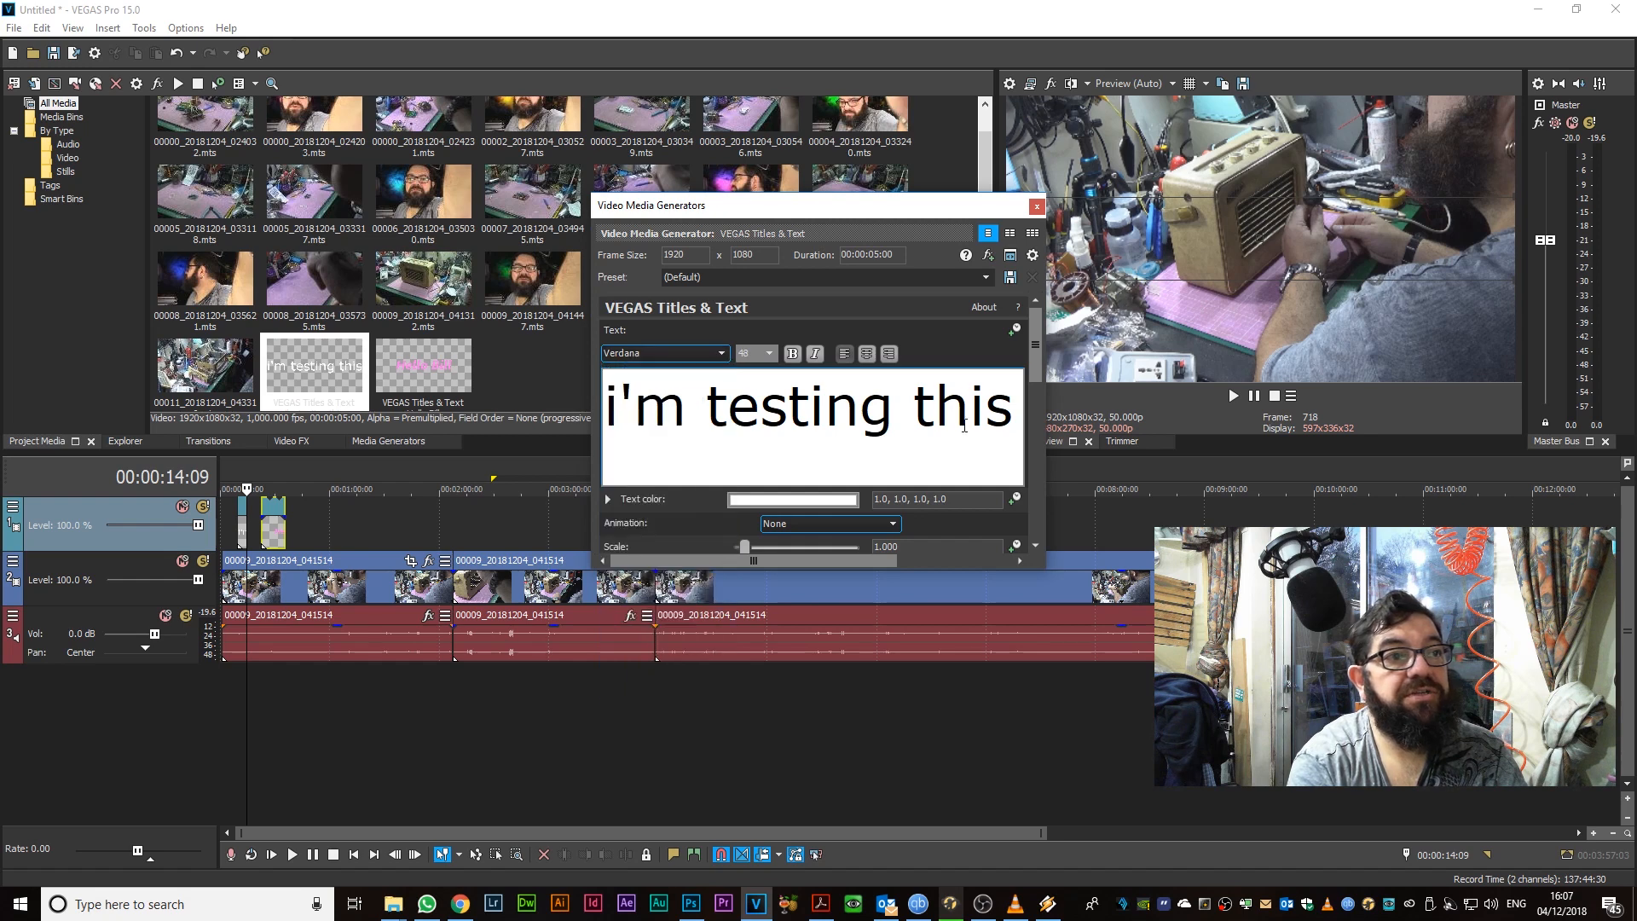
{"action": "left_click_drag", "start_coordinate": [1009, 405], "coordinate": [610, 392]}
{"action": "left_click", "coordinate": [611, 388]}
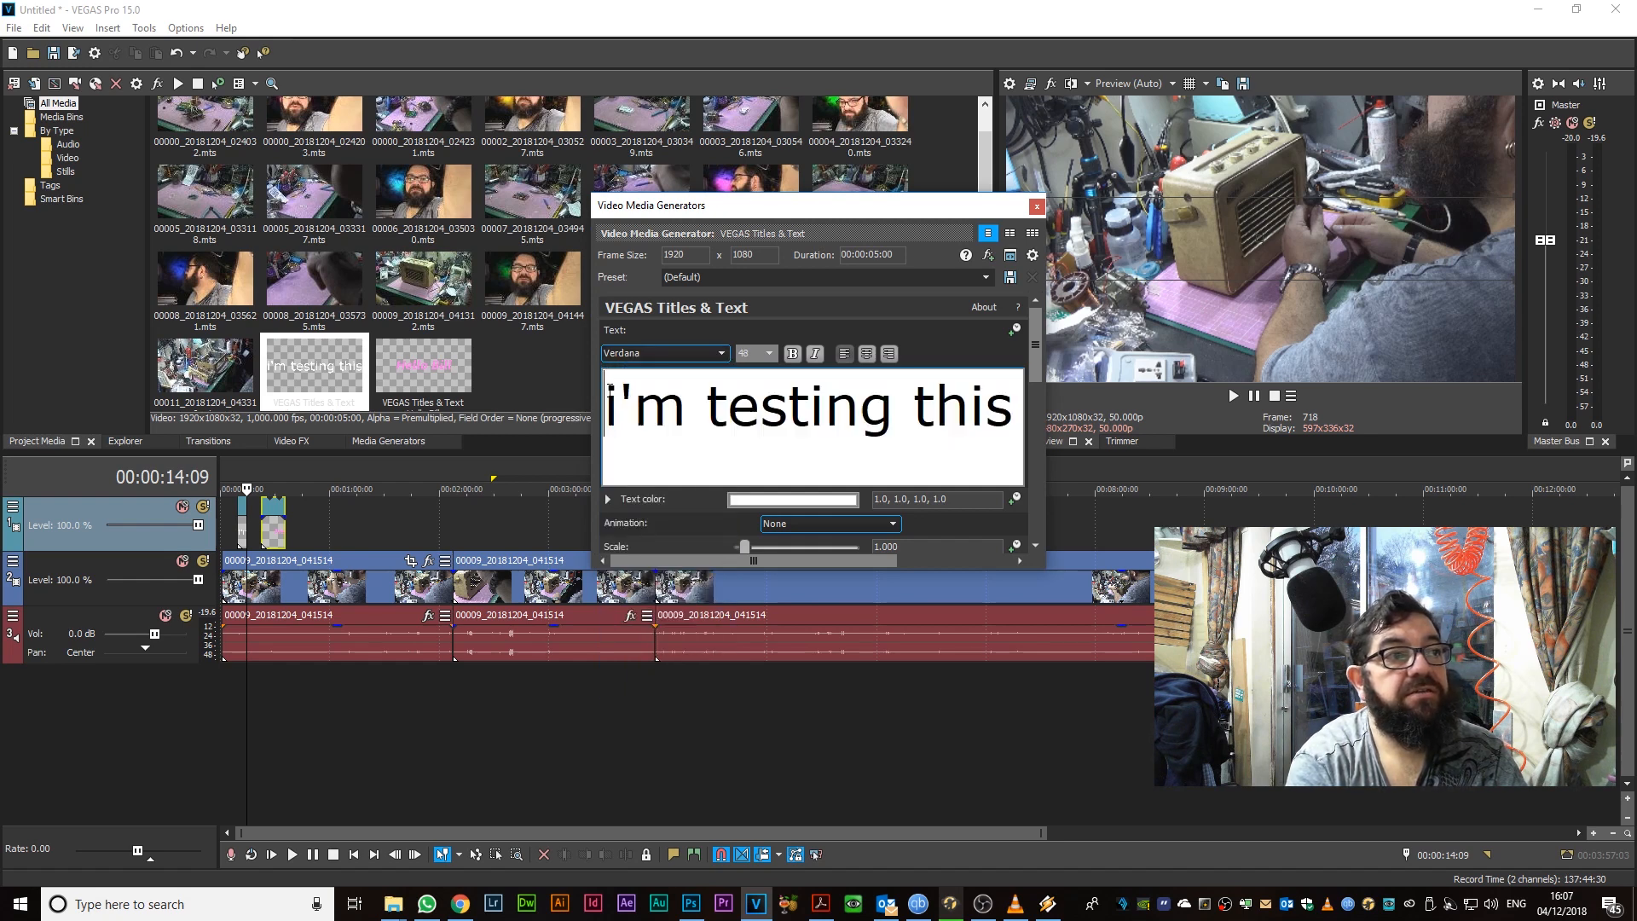
{"action": "mouse_move", "coordinate": [1011, 412]}
{"action": "left_mouse_down"}
{"action": "mouse_move", "coordinate": [610, 408]}
{"action": "mouse_move", "coordinate": [1014, 409]}
{"action": "left_mouse_up"}
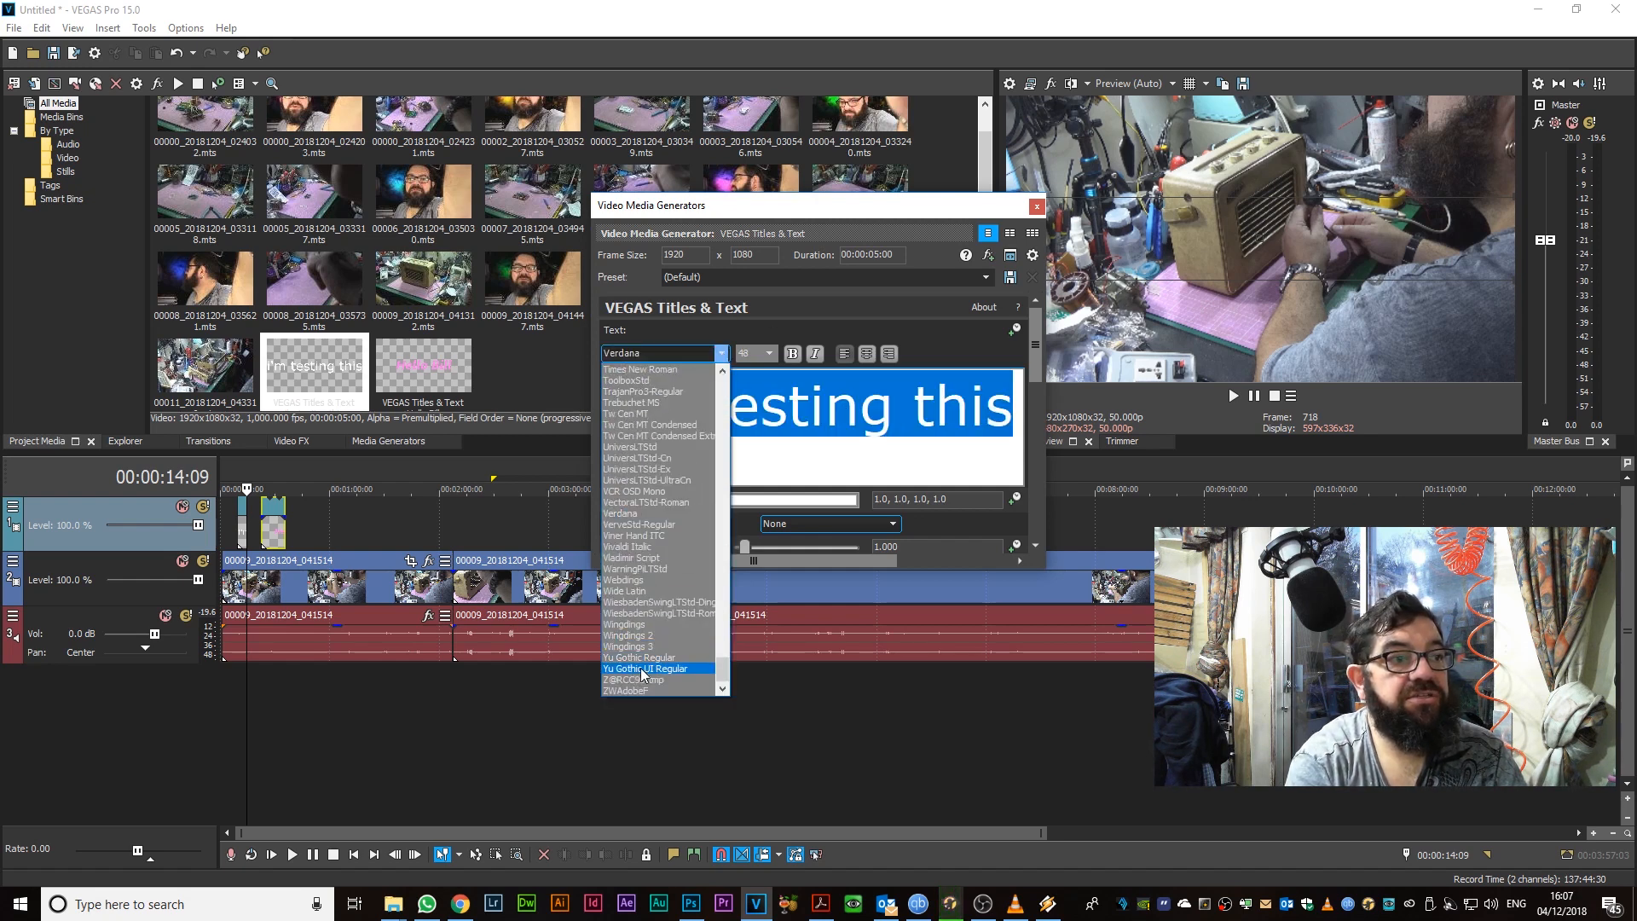
{"action": "left_click", "coordinate": [642, 670]}
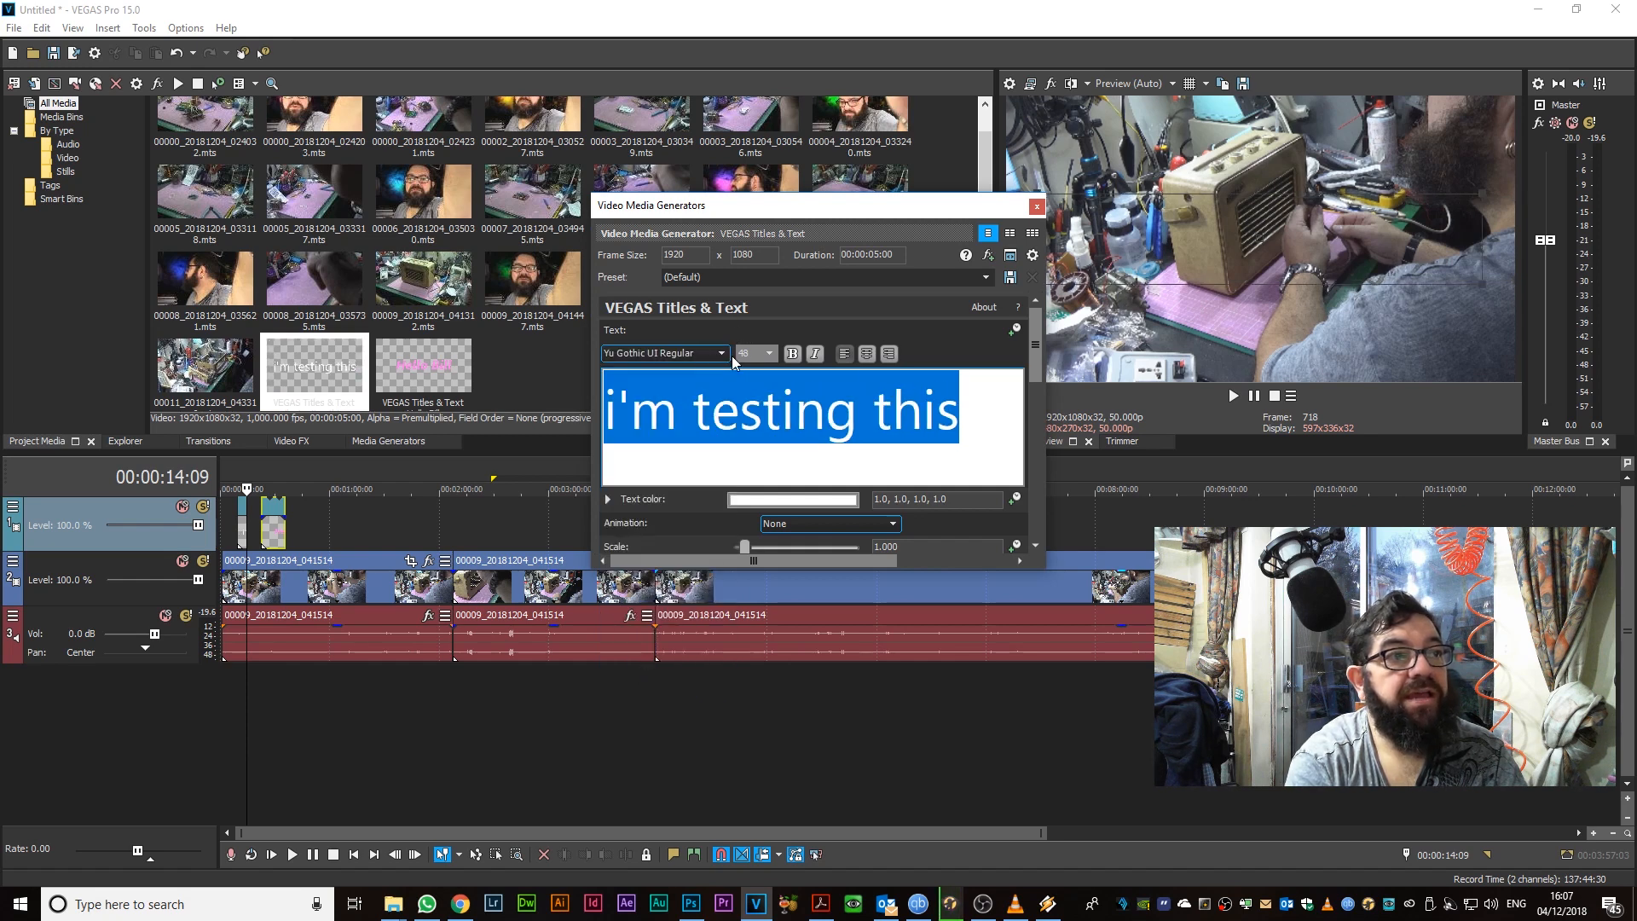
Try font size 52 on the new title text, and set it to 70
{"action": "left_click", "coordinate": [770, 355]}
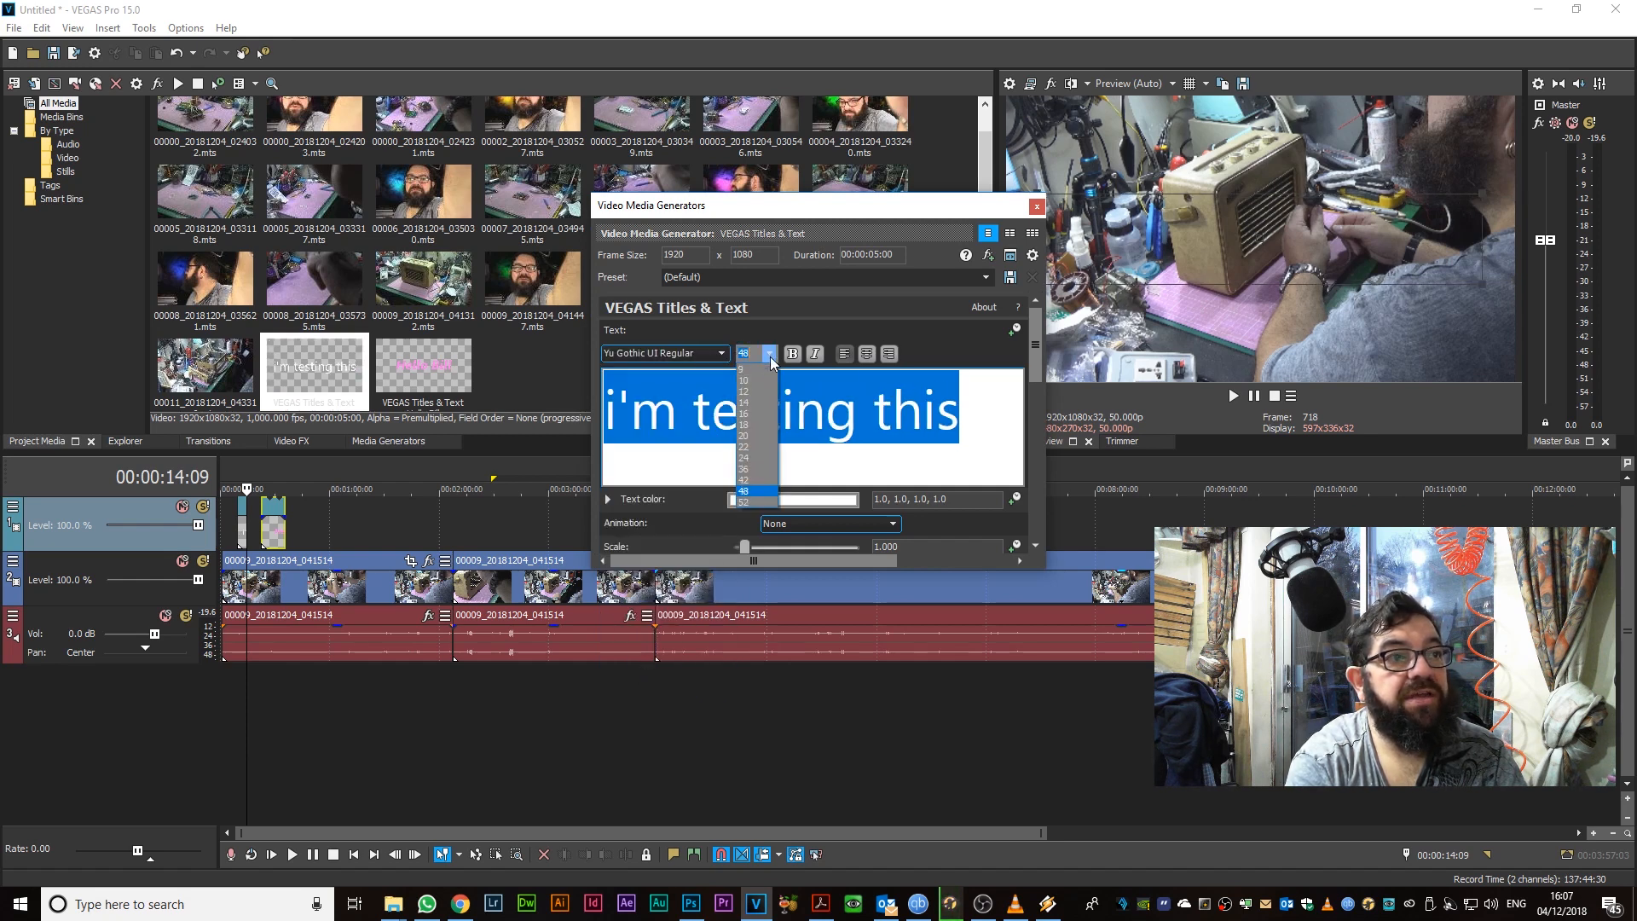
{"action": "left_click", "coordinate": [743, 502]}
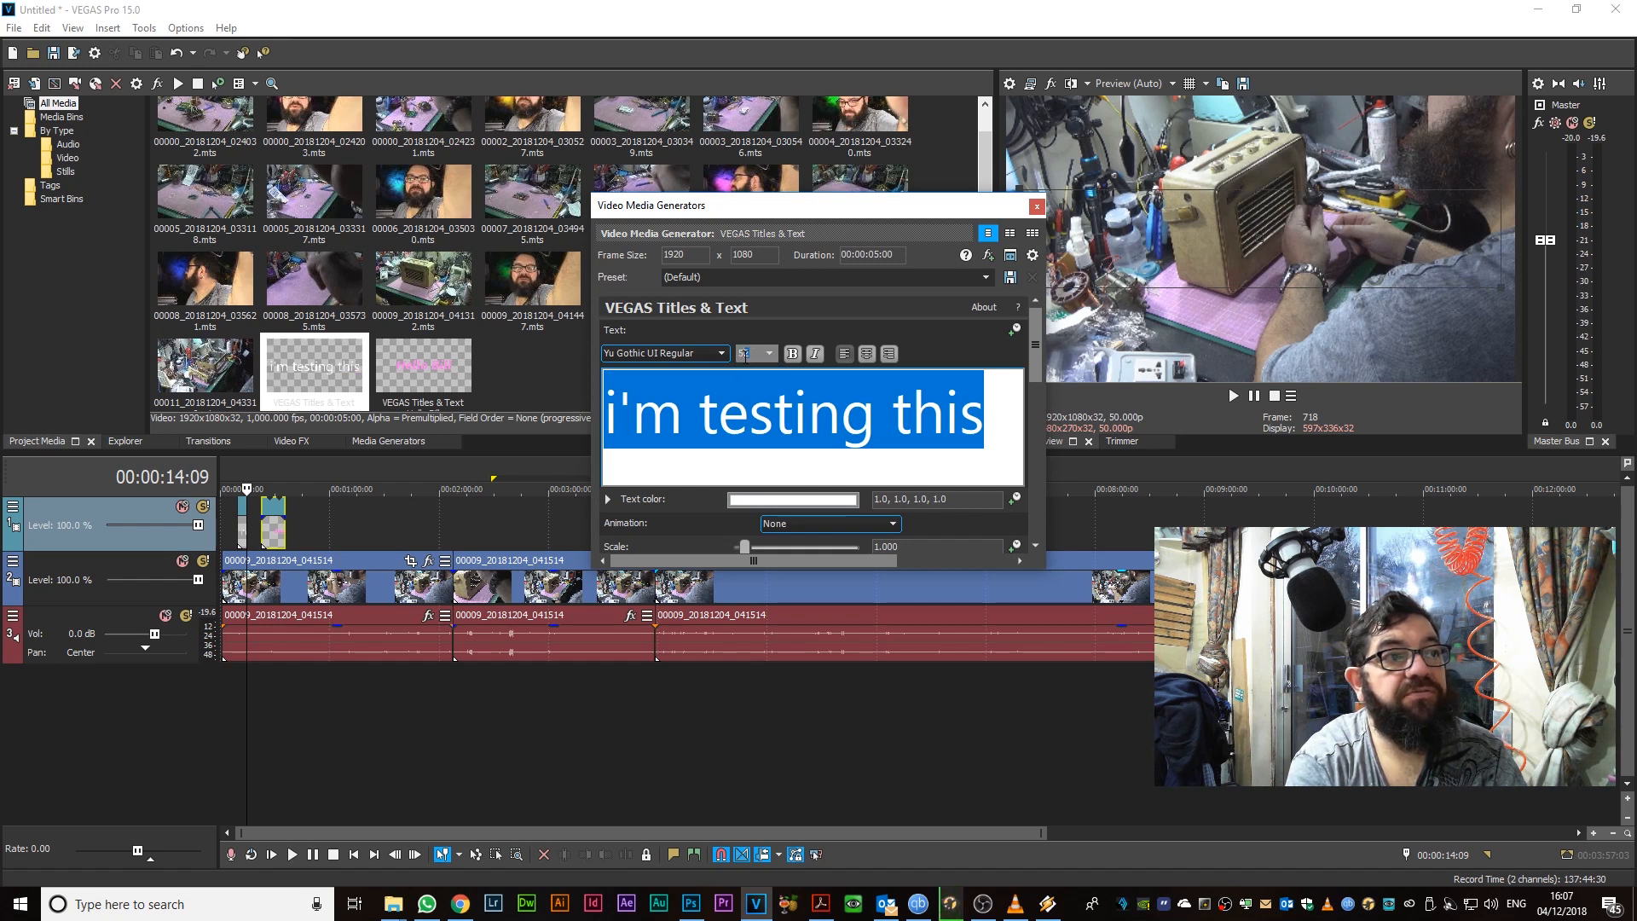
{"action": "type", "text": "70"}
{"action": "key", "text": "Return"}
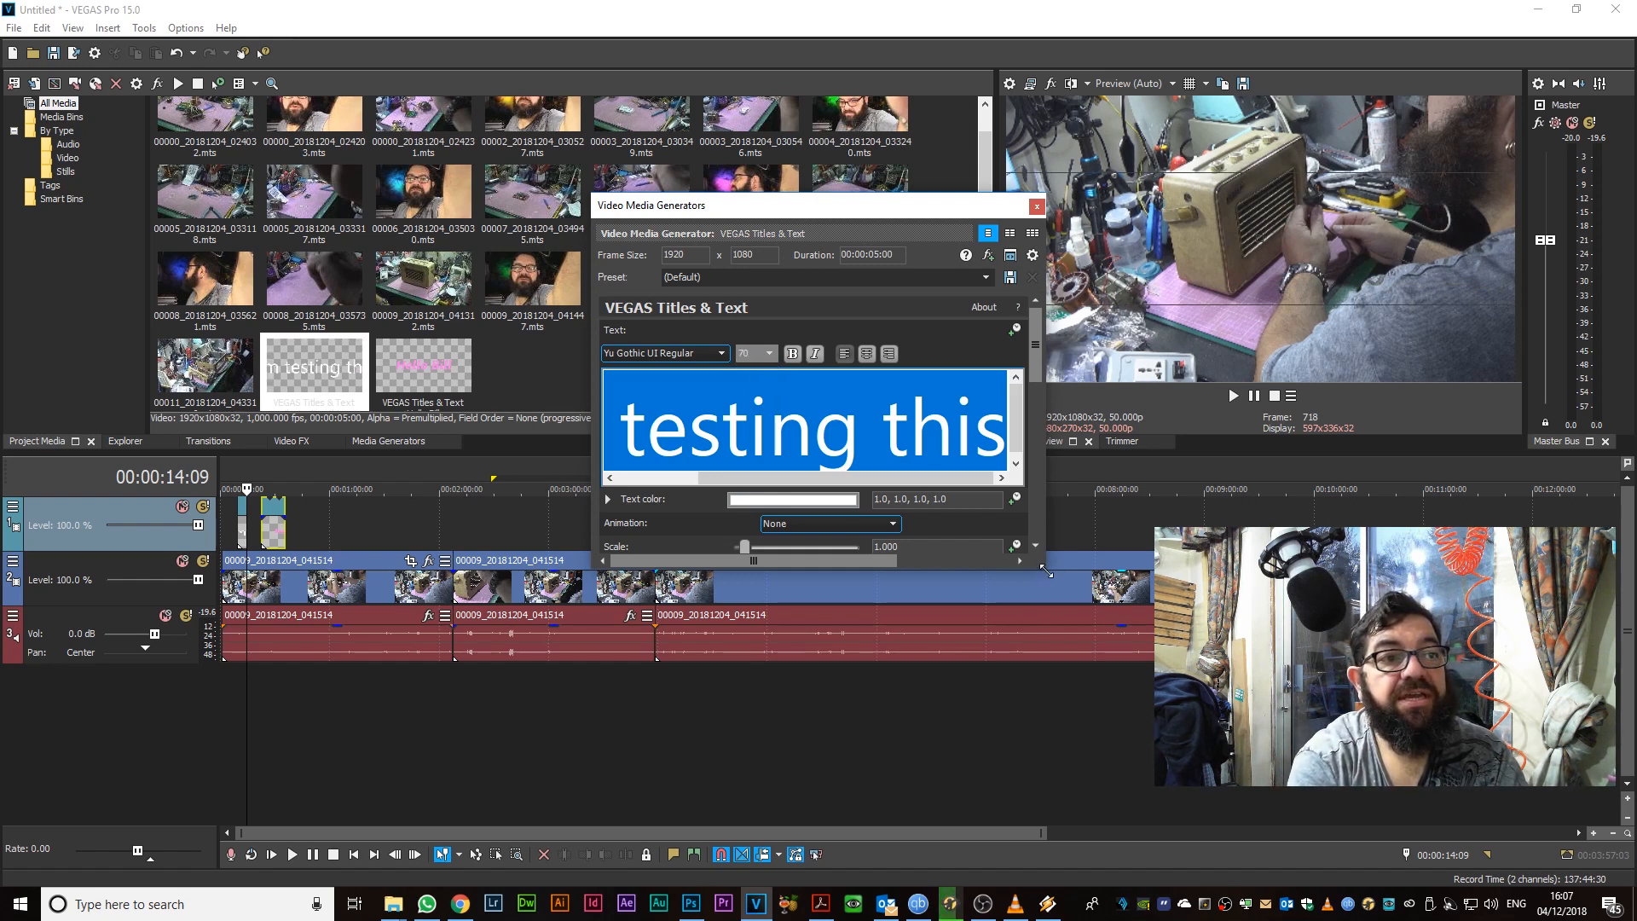
Resize the media generator window so all title settings down to Shadow fit, and bring the start of the text into view
{"action": "left_click_drag", "start_coordinate": [1045, 569], "coordinate": [1407, 726]}
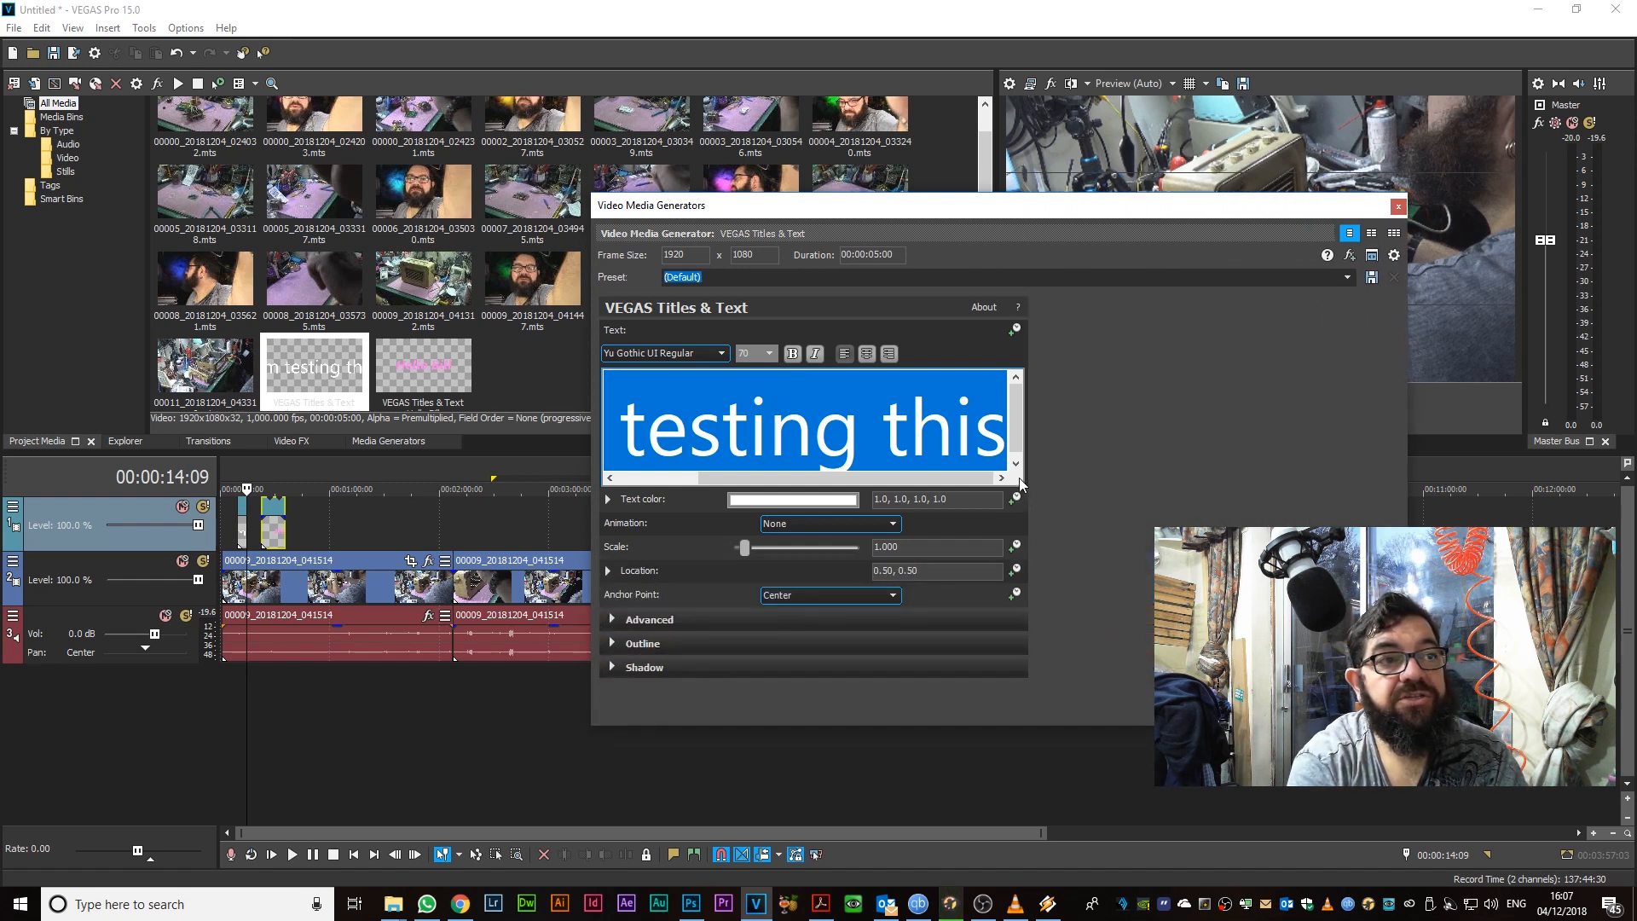
{"action": "left_click_drag", "start_coordinate": [989, 477], "coordinate": [765, 476]}
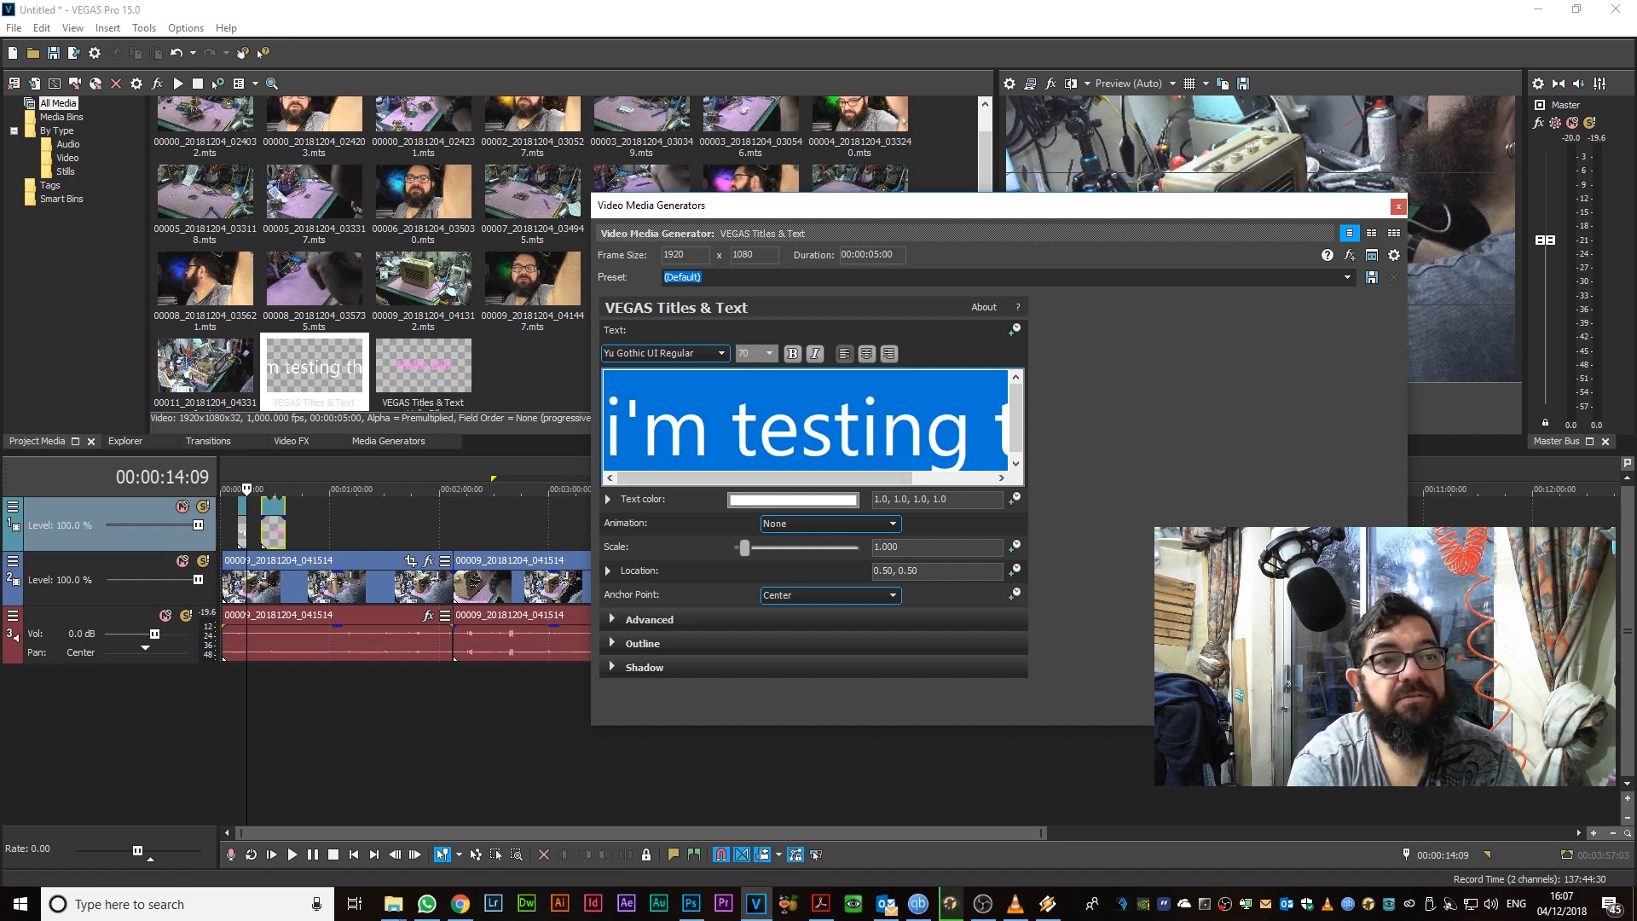
{"action": "left_click_drag", "start_coordinate": [1406, 707], "coordinate": [1032, 708]}
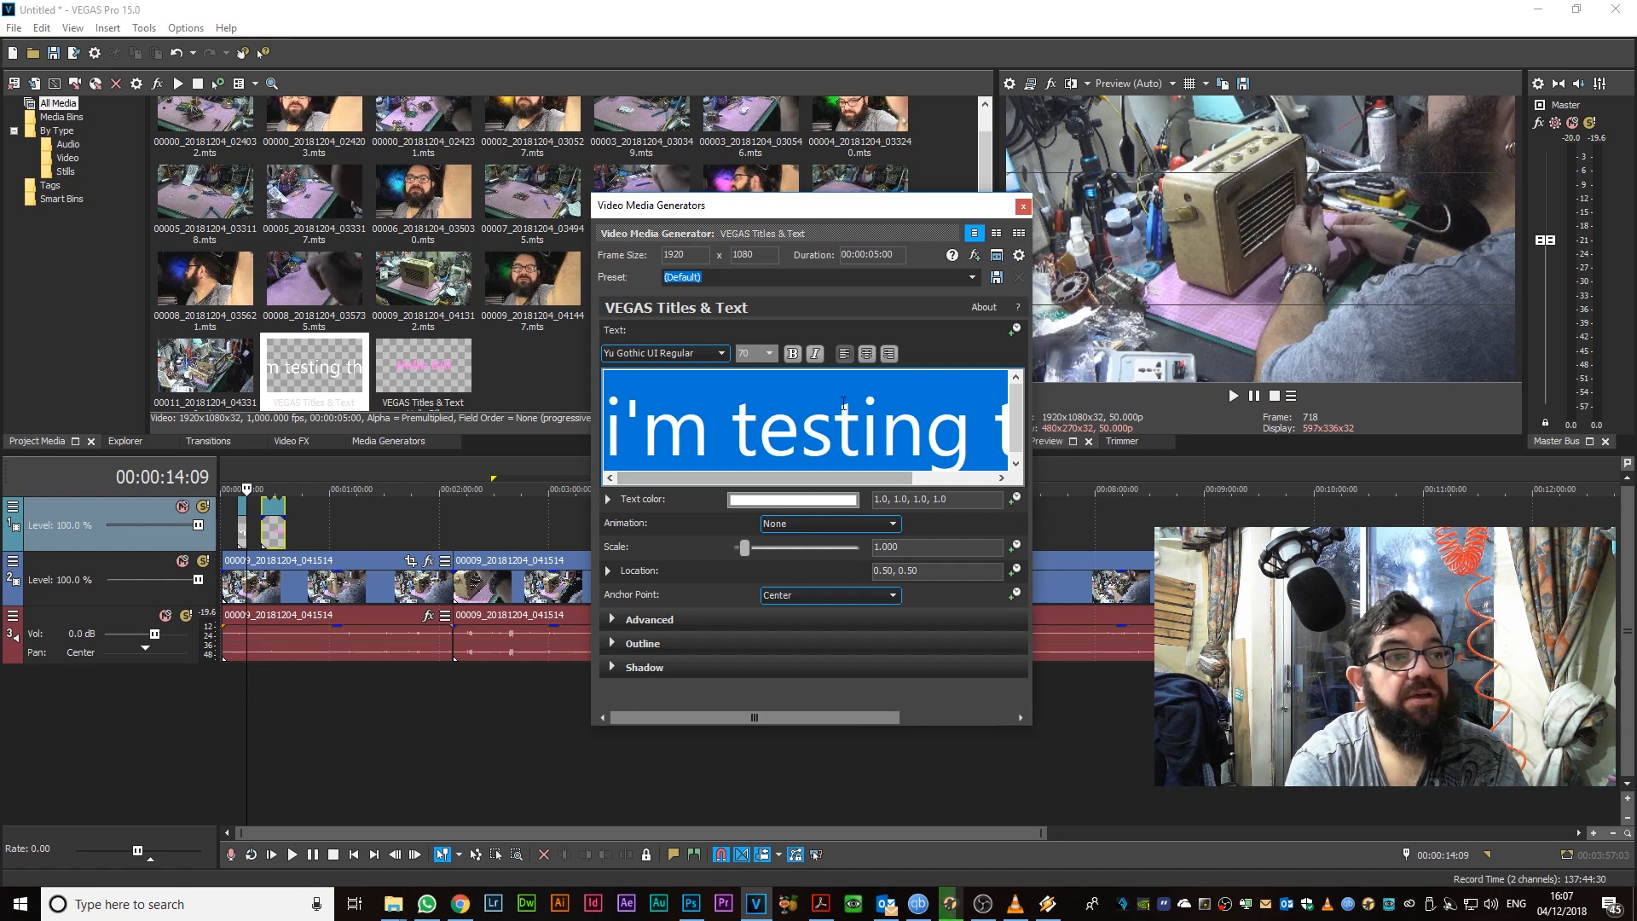
Try the Fly in from Right and Float and pop animations on the new title, and set the animation to Earthquake
{"action": "left_click", "coordinate": [891, 525]}
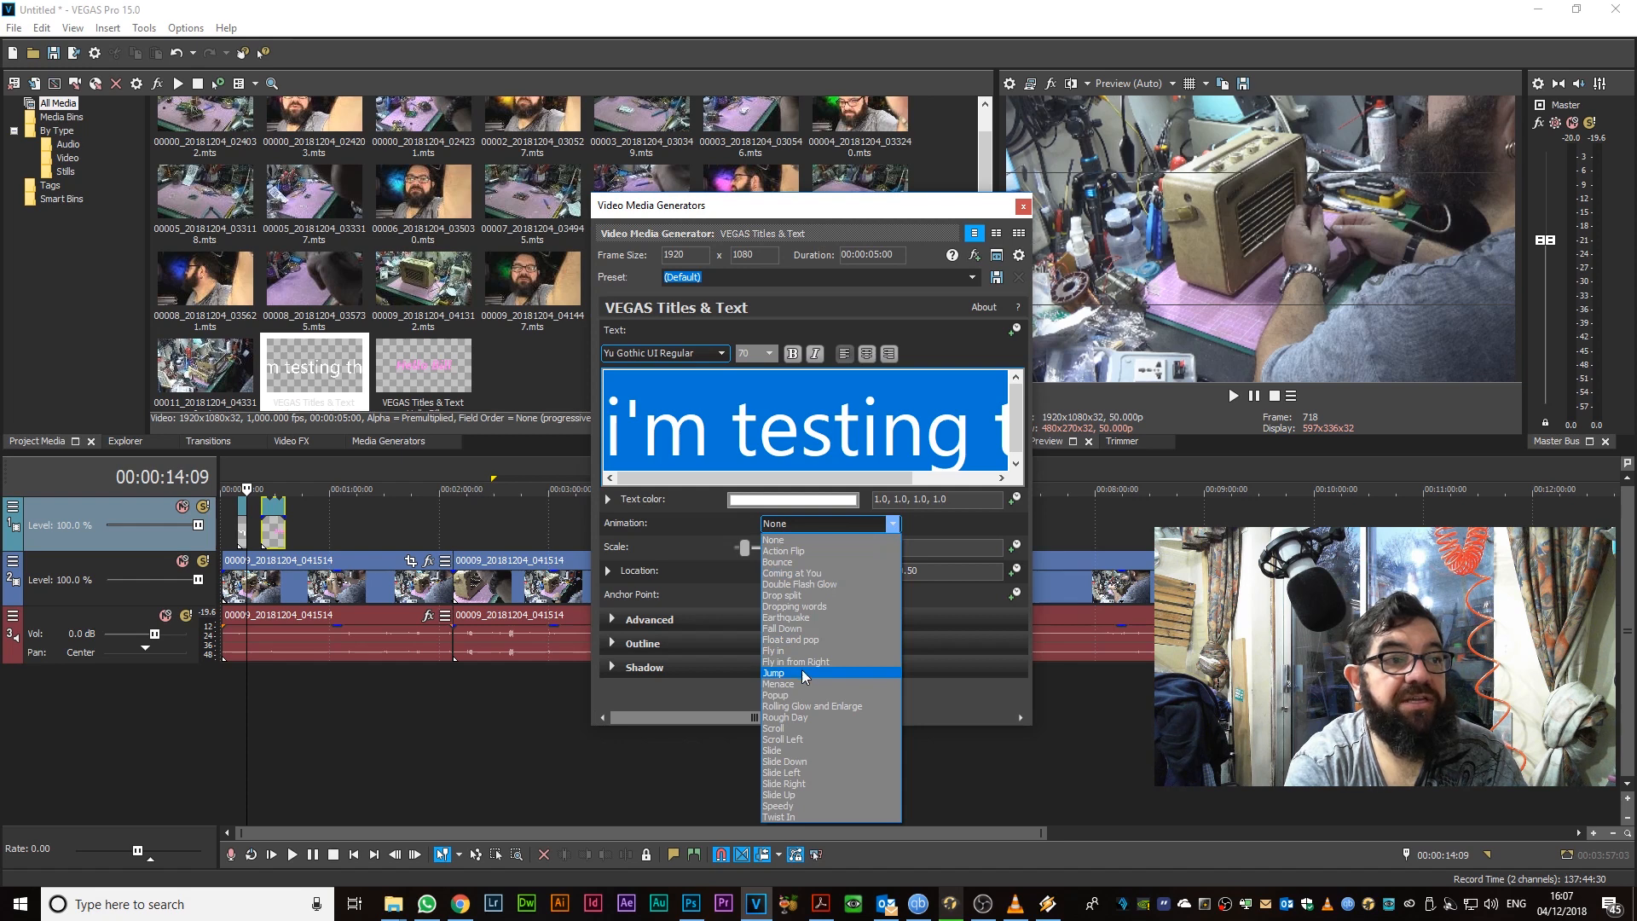
{"action": "left_click", "coordinate": [803, 662]}
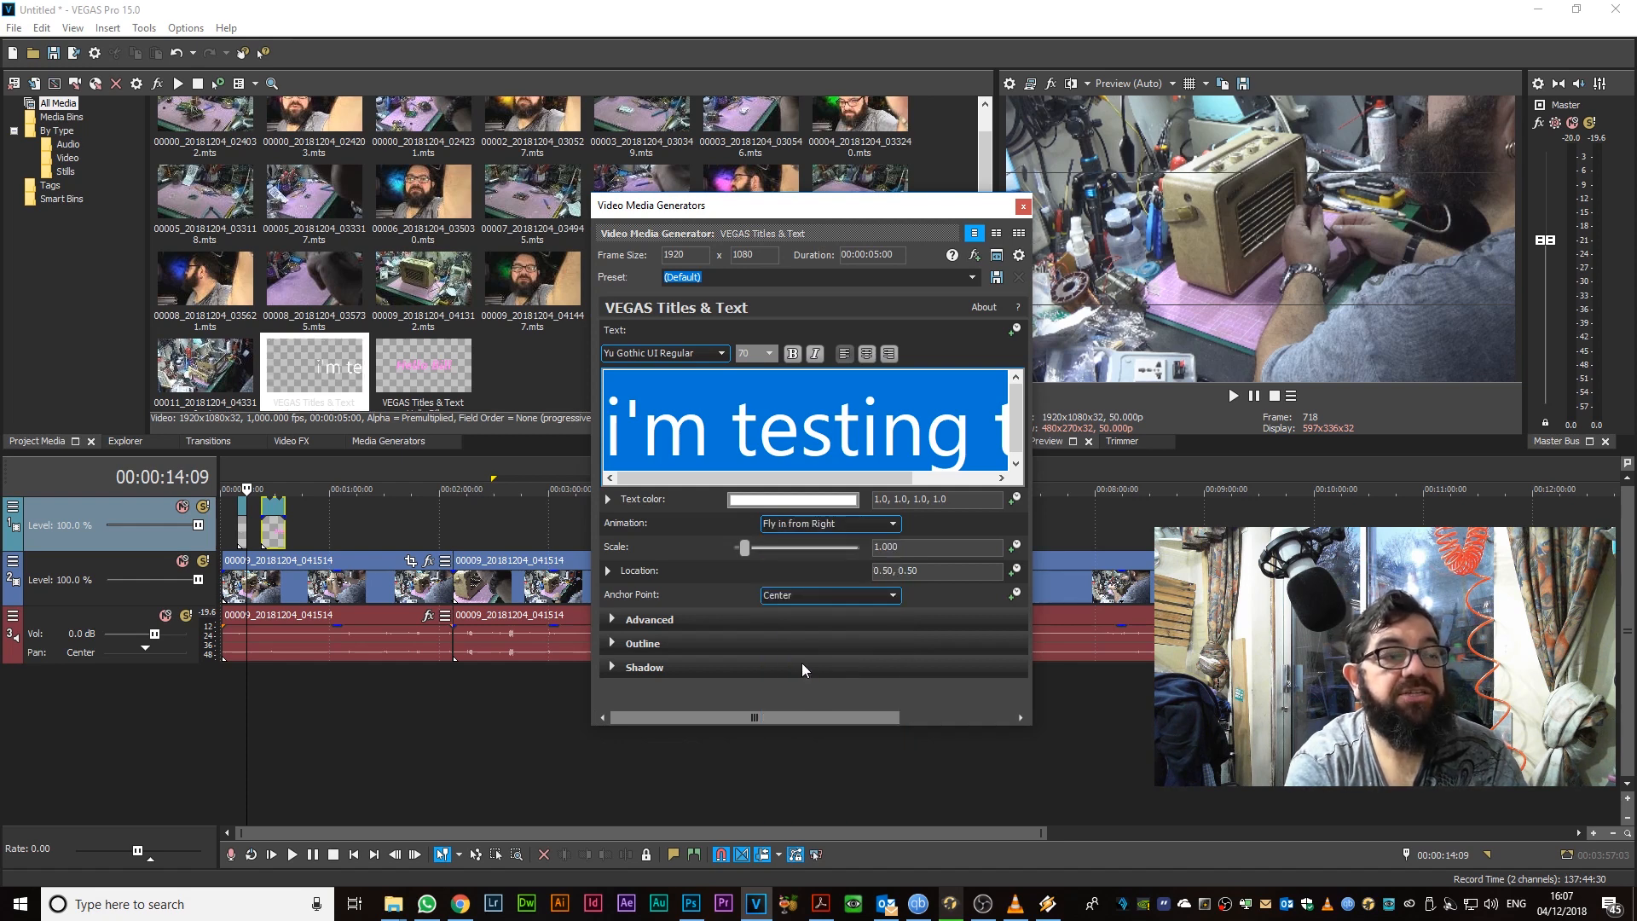
{"action": "left_click", "coordinate": [887, 523]}
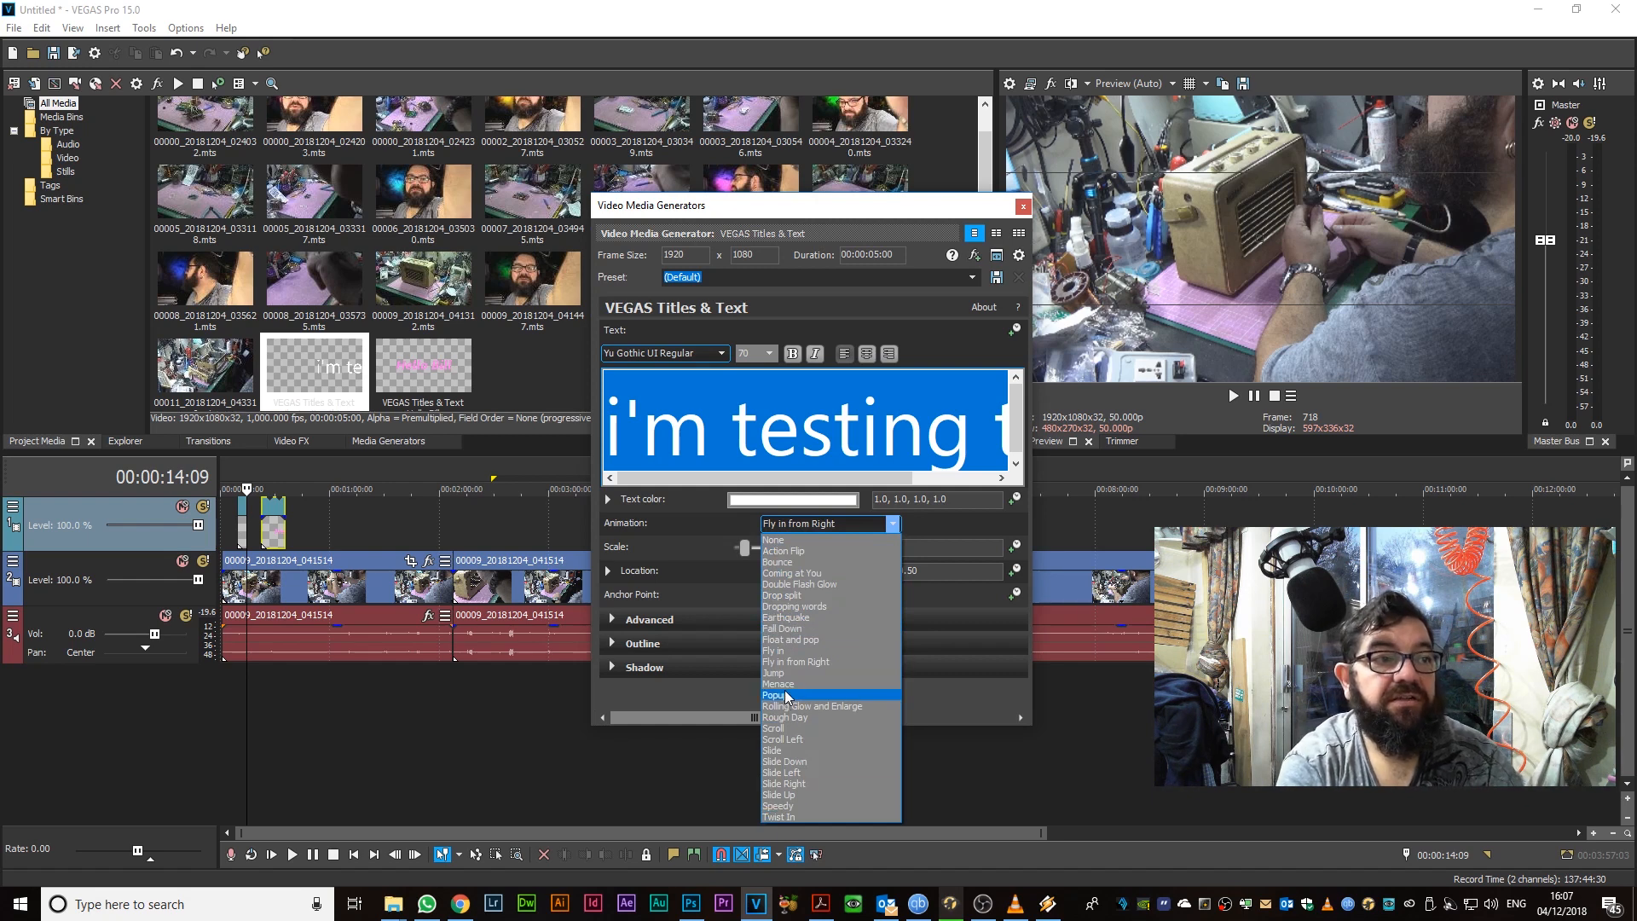
{"action": "left_click", "coordinate": [786, 641]}
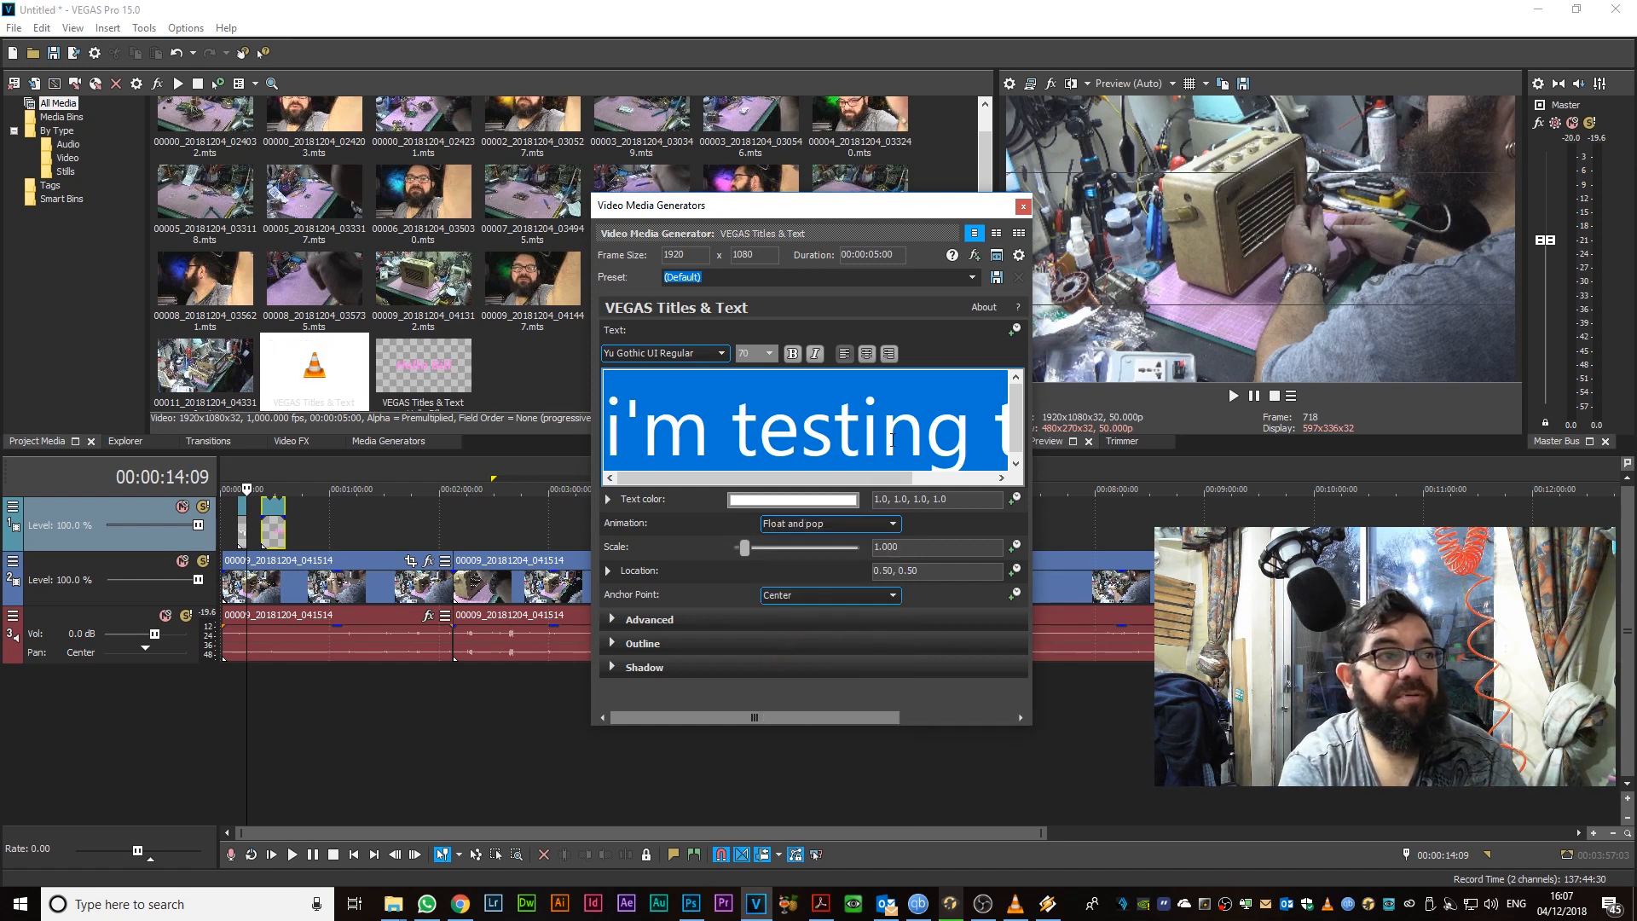
{"action": "left_click", "coordinate": [892, 523]}
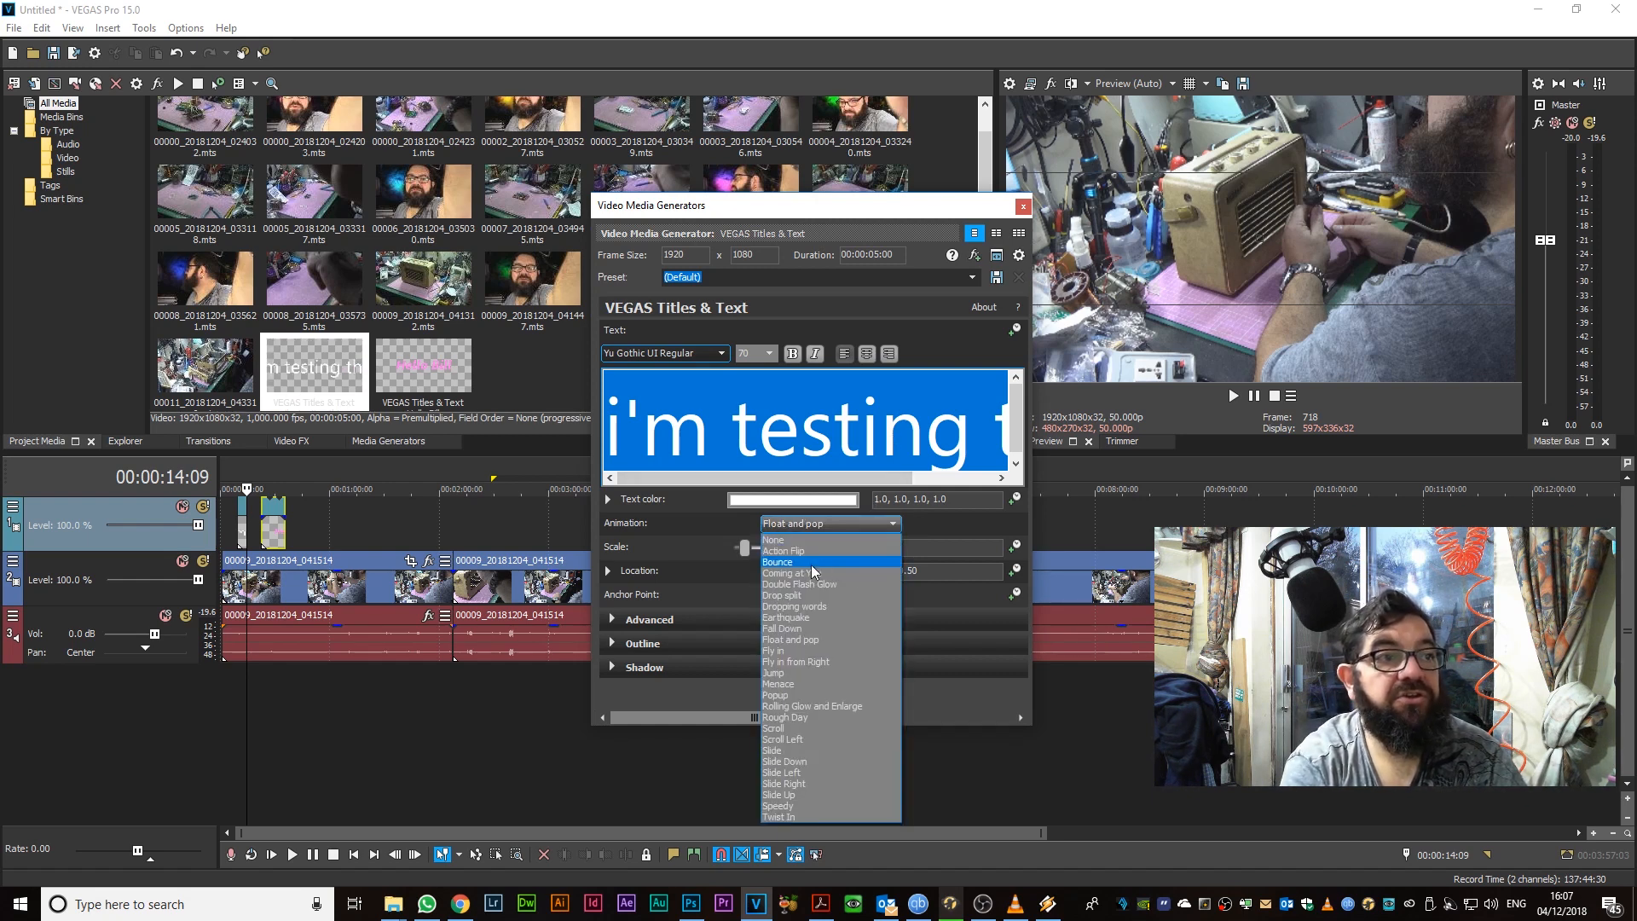
{"action": "left_click", "coordinate": [794, 617]}
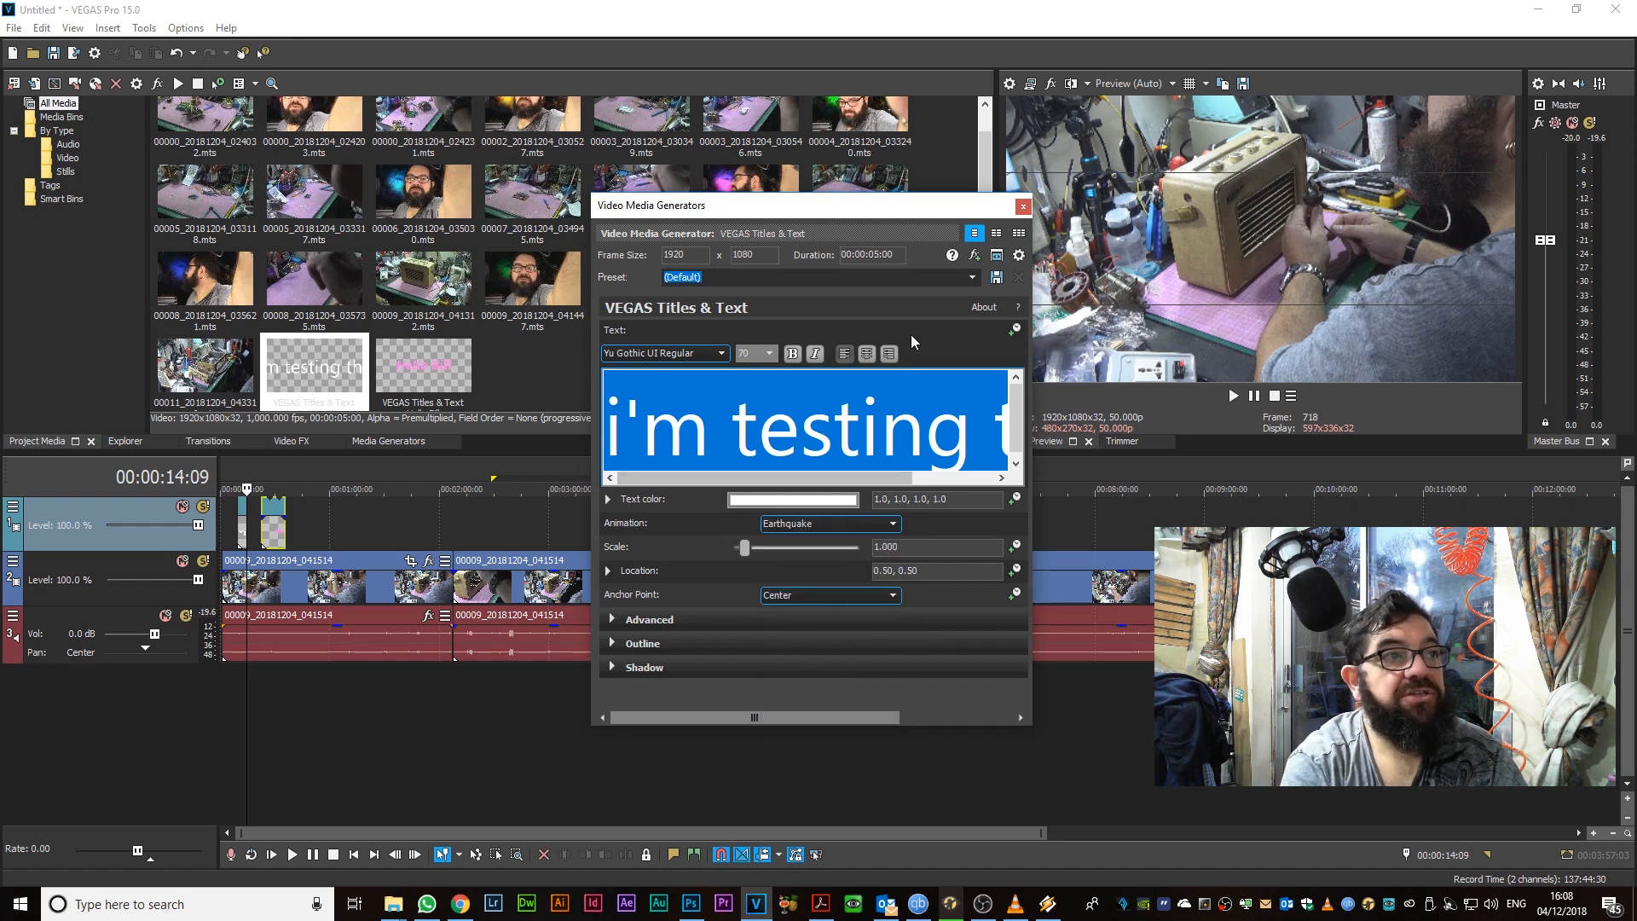
Apply the Earthquake preset to the new title, set its text color to green (0.15, 0.91, 0.04, 1.0), and close the media generator window
{"action": "left_click", "coordinate": [971, 277]}
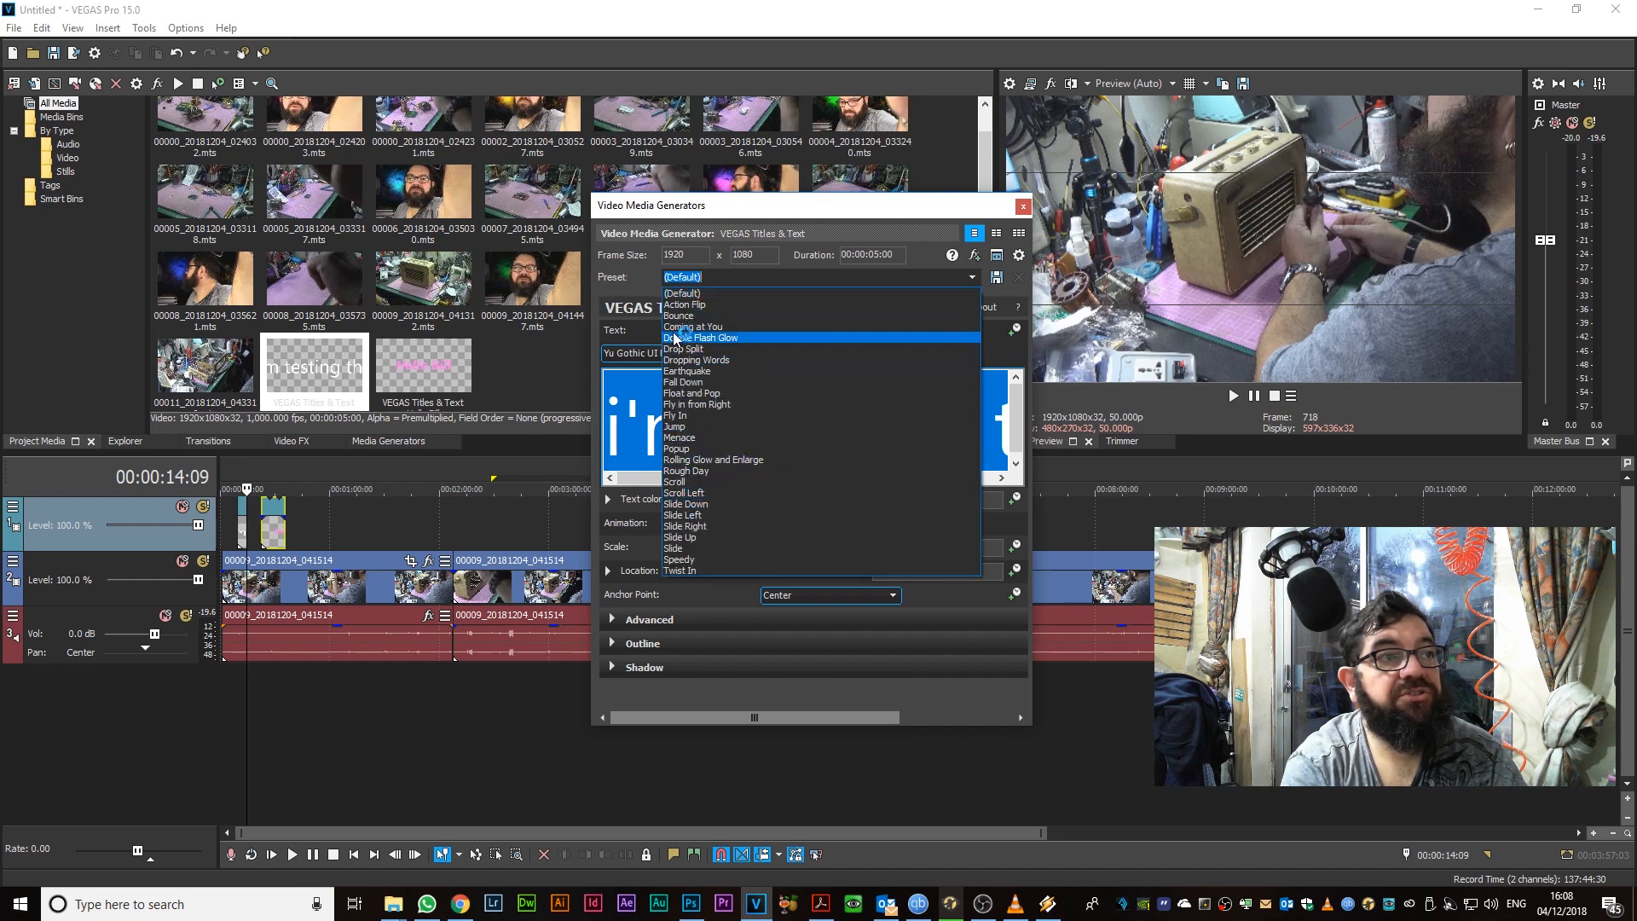
{"action": "left_click", "coordinate": [686, 370]}
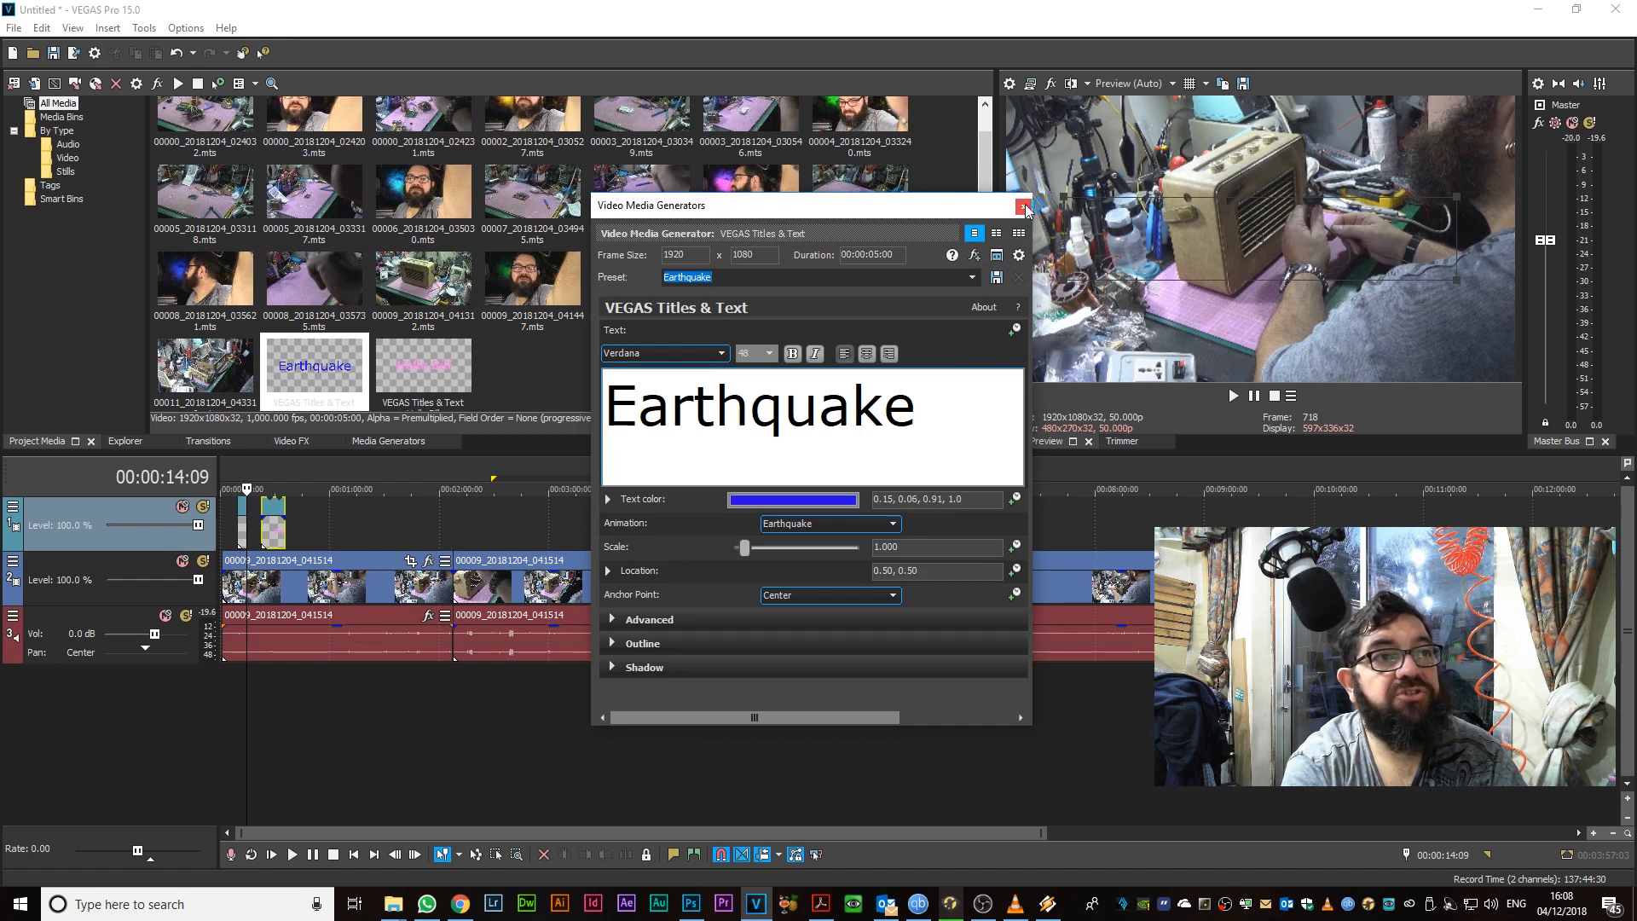
{"action": "left_click", "coordinate": [789, 500]}
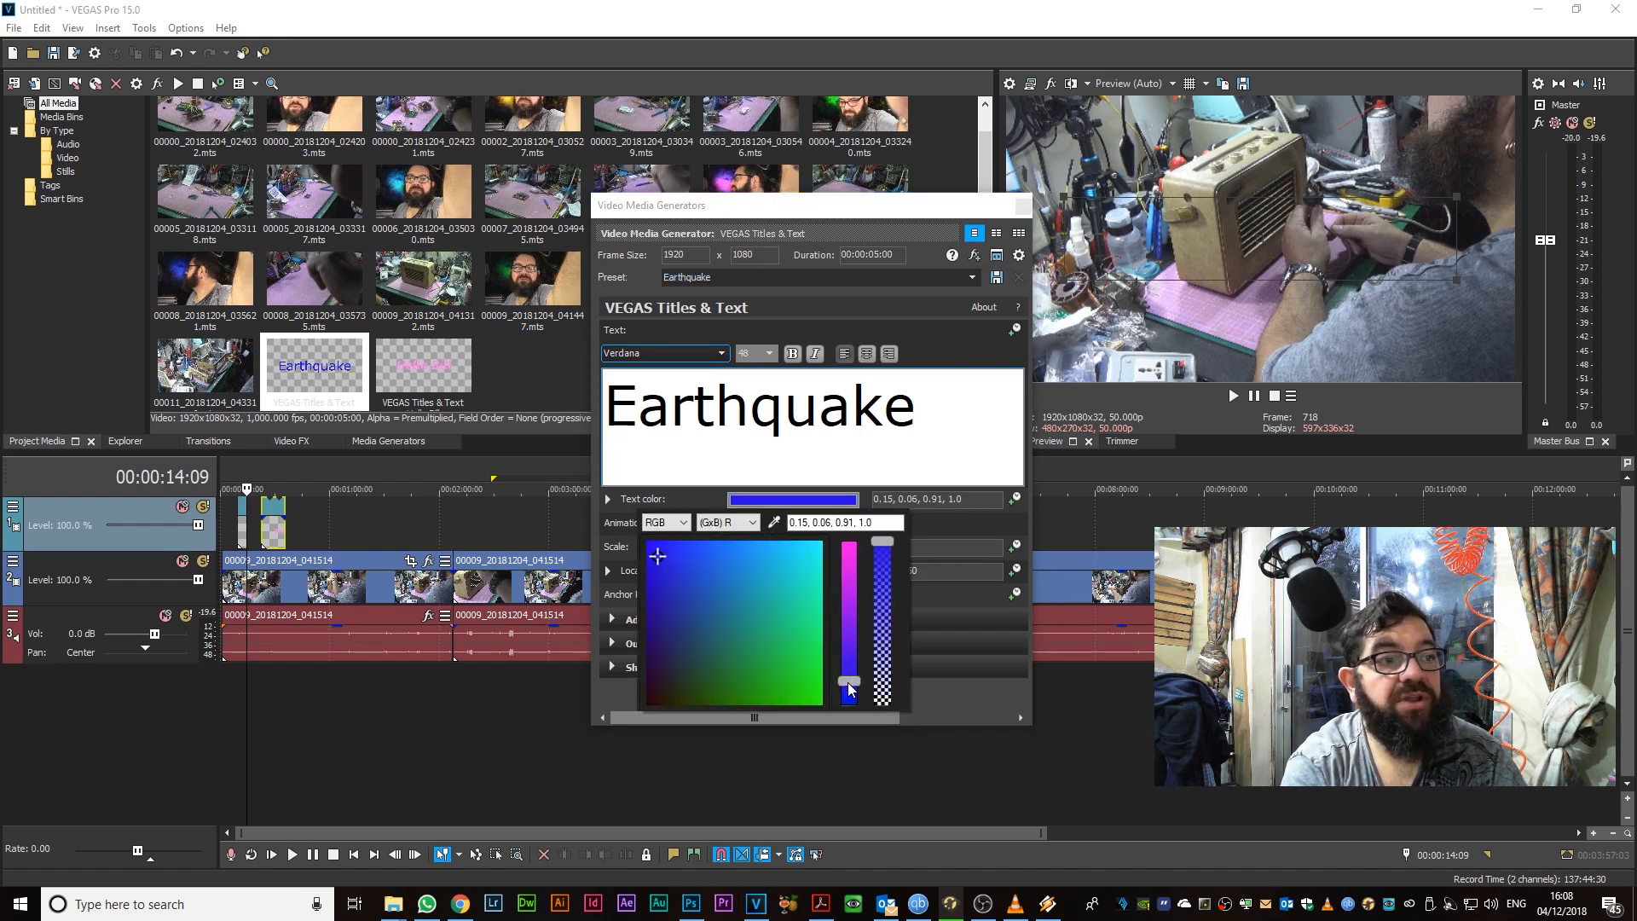
{"action": "left_click_drag", "start_coordinate": [658, 558], "coordinate": [808, 701]}
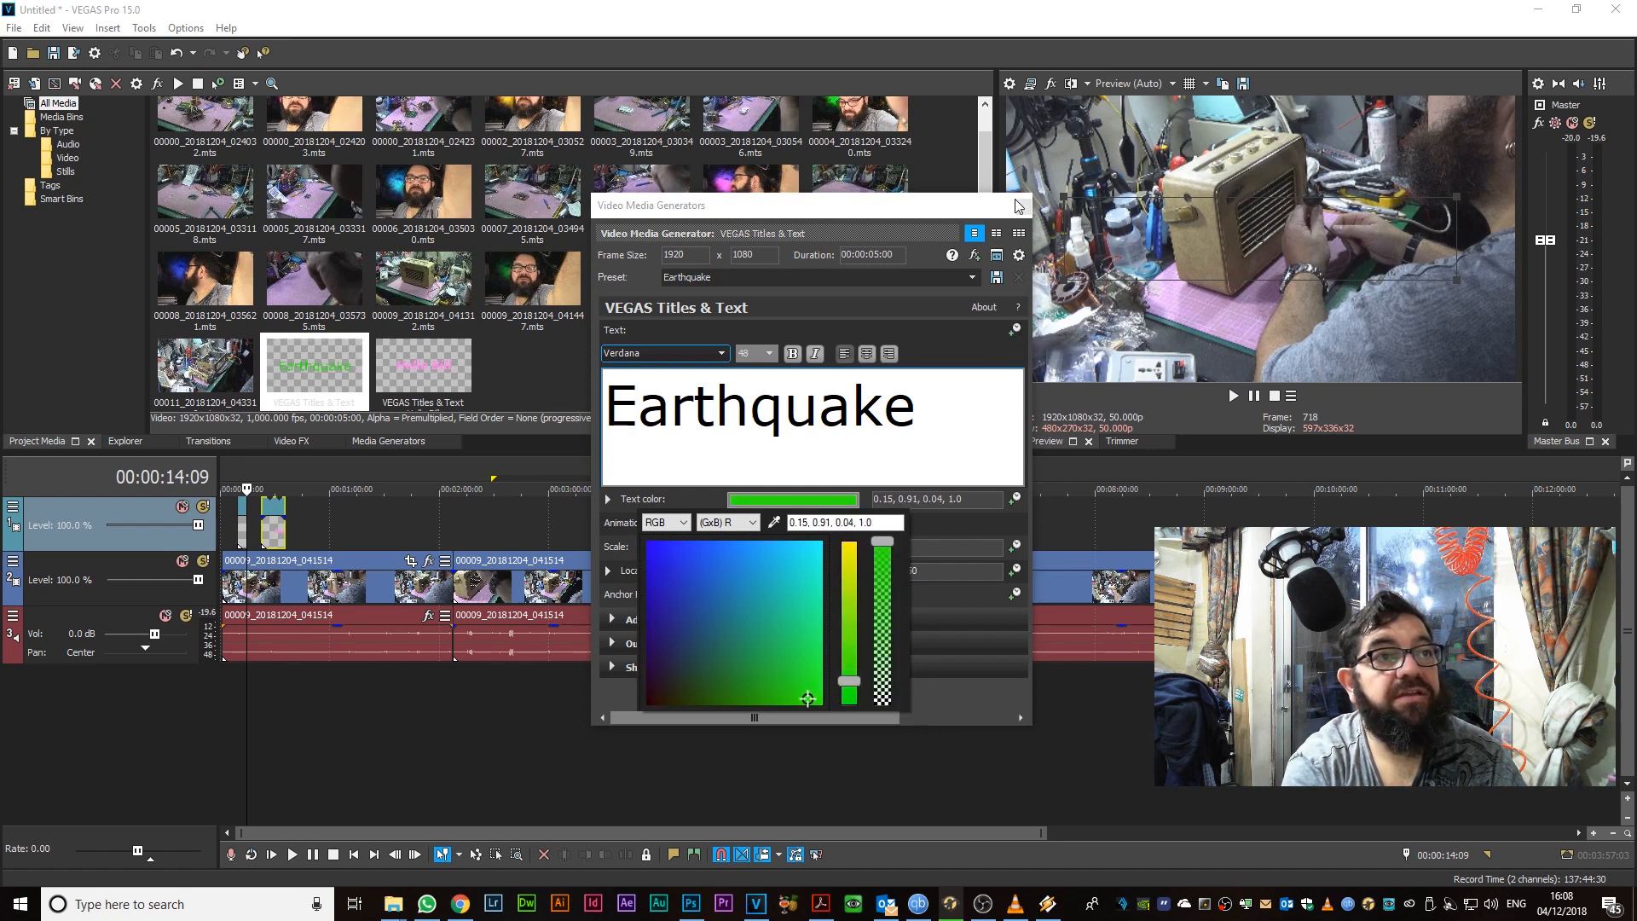
{"action": "left_click", "coordinate": [1021, 209]}
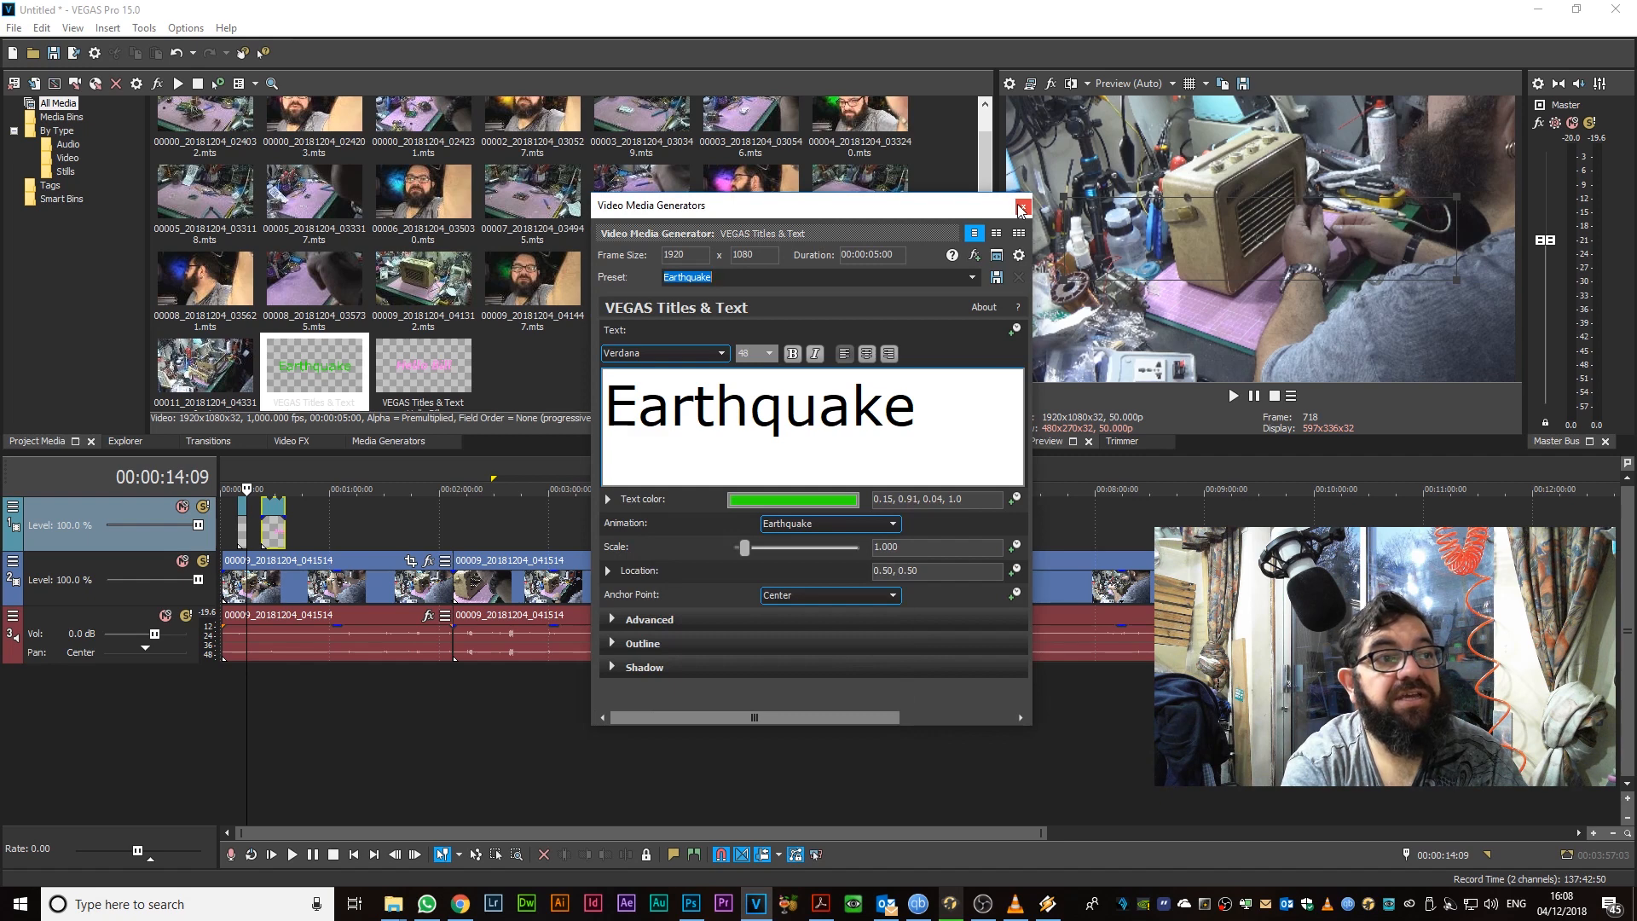
{"action": "left_click", "coordinate": [1020, 207]}
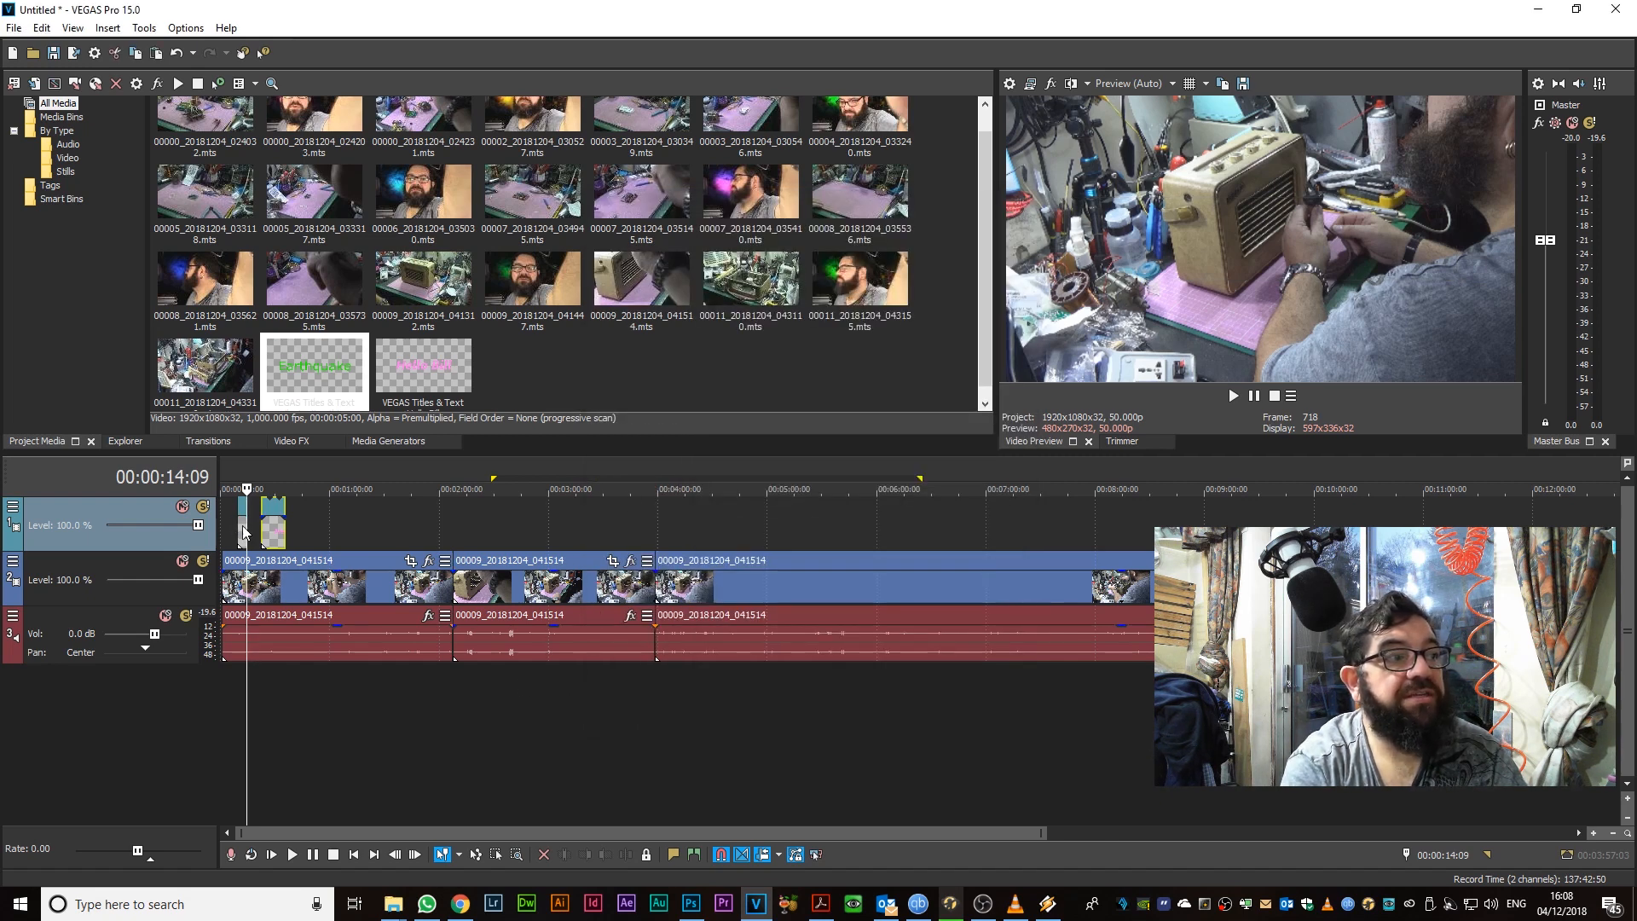
Reposition the two titles on the title track, placing the pink one near the start and the Earthquake one at about 40 seconds
{"action": "mouse_move", "coordinate": [243, 531]}
{"action": "left_mouse_down"}
{"action": "mouse_move", "coordinate": [394, 535]}
{"action": "mouse_move", "coordinate": [288, 539]}
{"action": "mouse_move", "coordinate": [385, 513]}
{"action": "mouse_move", "coordinate": [249, 522]}
{"action": "mouse_move", "coordinate": [503, 522]}
{"action": "mouse_move", "coordinate": [248, 526]}
{"action": "left_mouse_up"}
{"action": "left_click_drag", "start_coordinate": [349, 509], "coordinate": [298, 511]}
{"action": "left_click", "coordinate": [298, 511]}
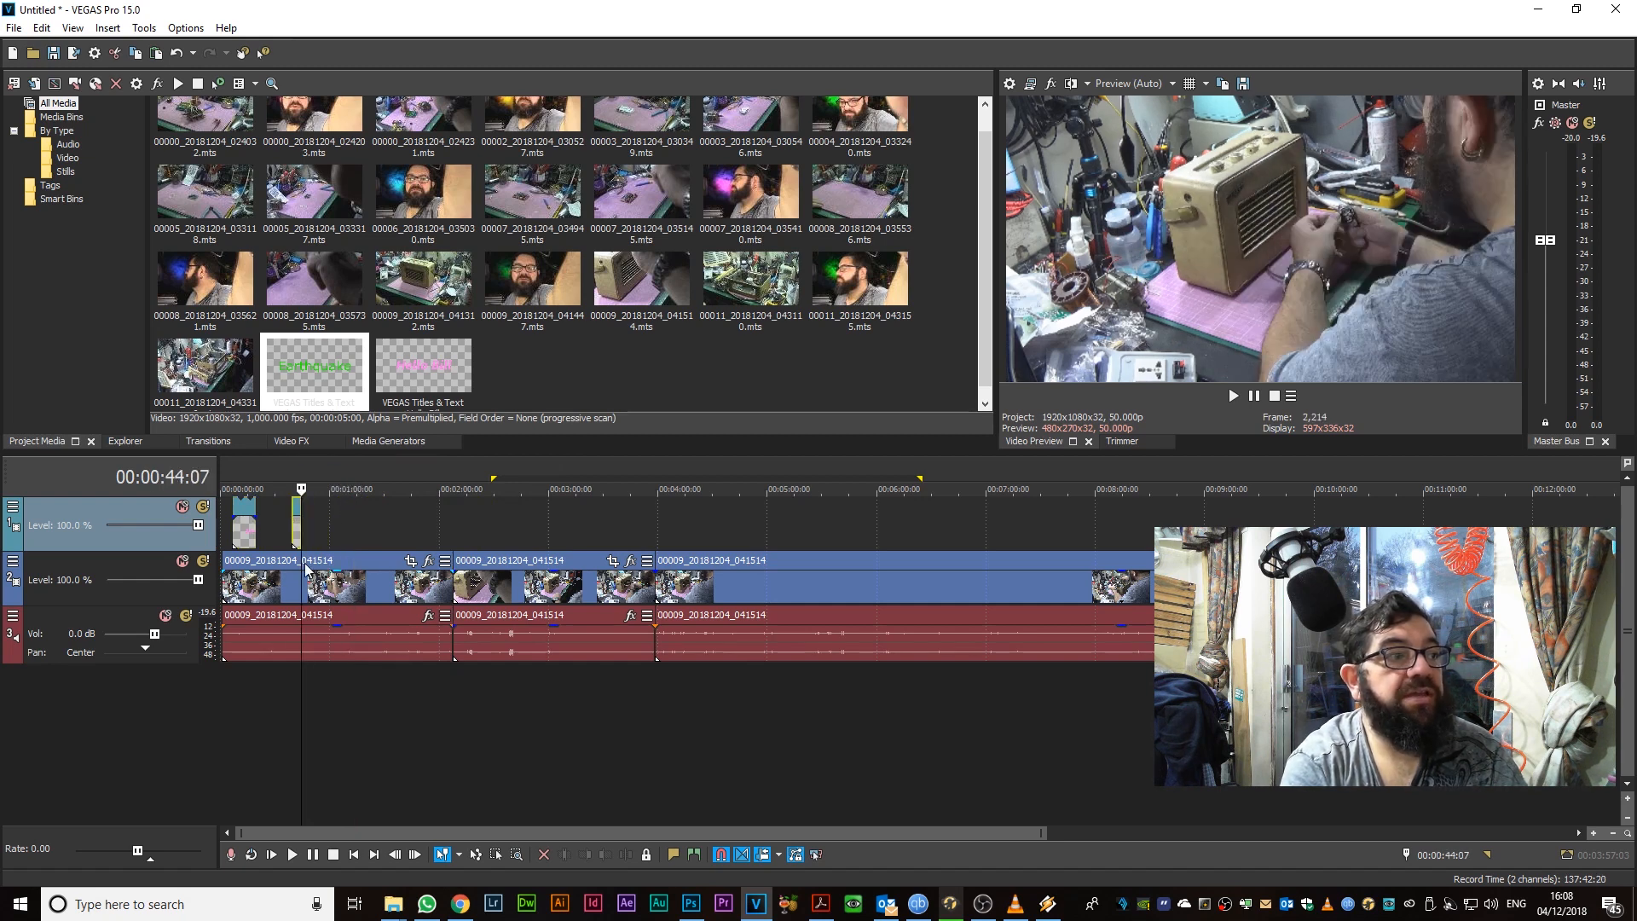
Play the project from near the start through both titles, and stop the preview
{"action": "left_click_drag", "start_coordinate": [295, 579], "coordinate": [226, 578]}
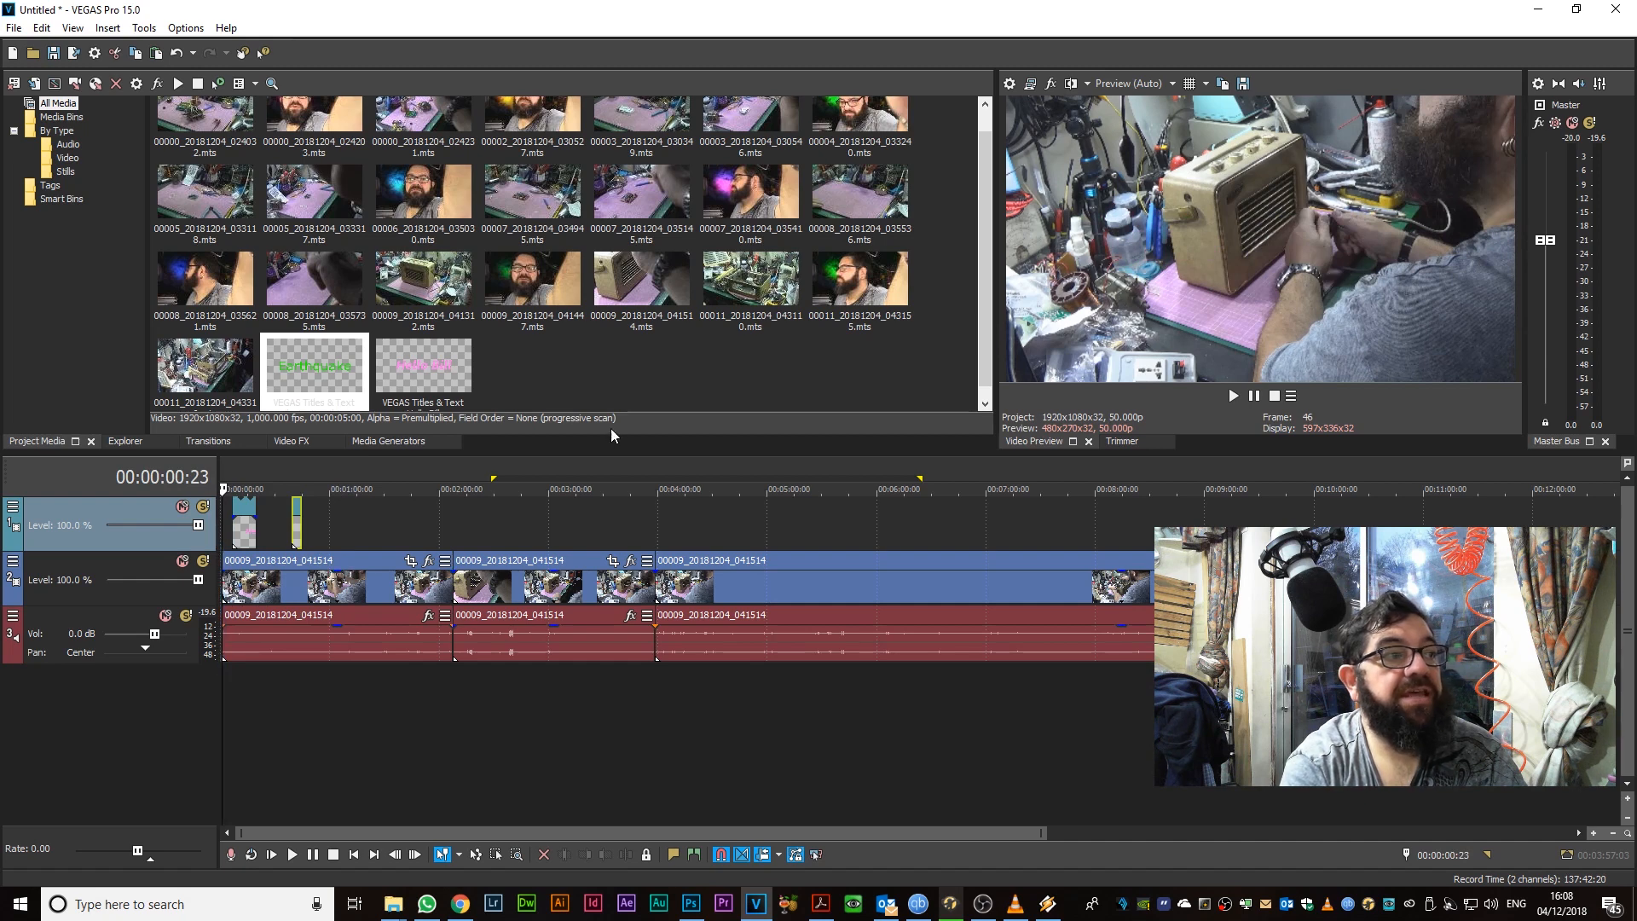
{"action": "left_click", "coordinate": [1233, 396]}
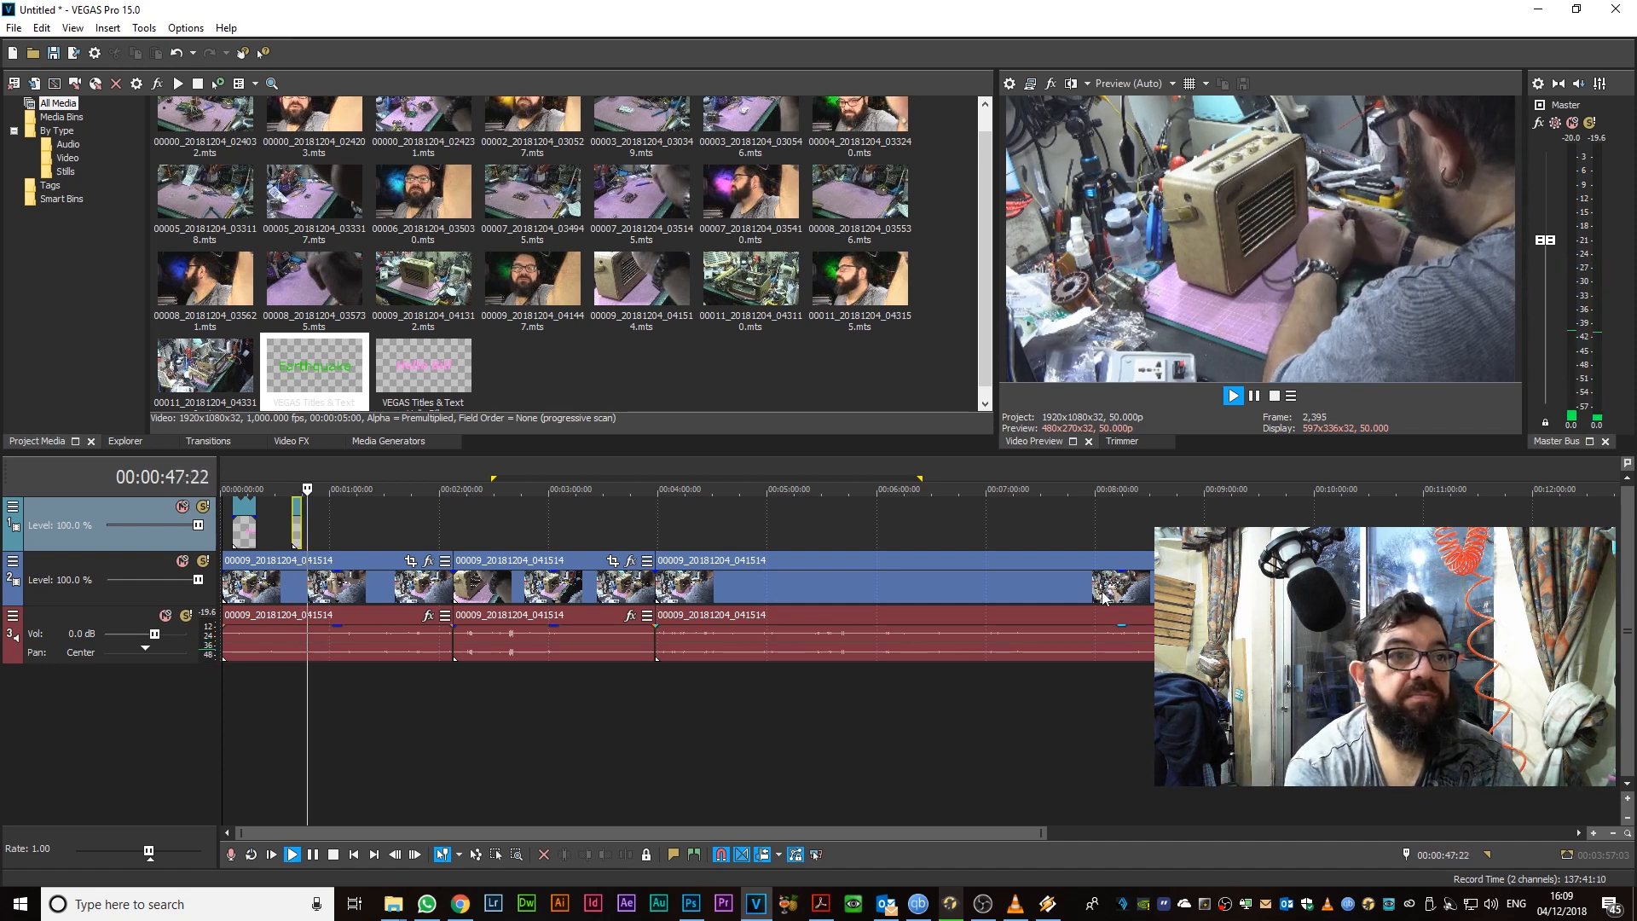
{"action": "left_click", "coordinate": [1274, 396]}
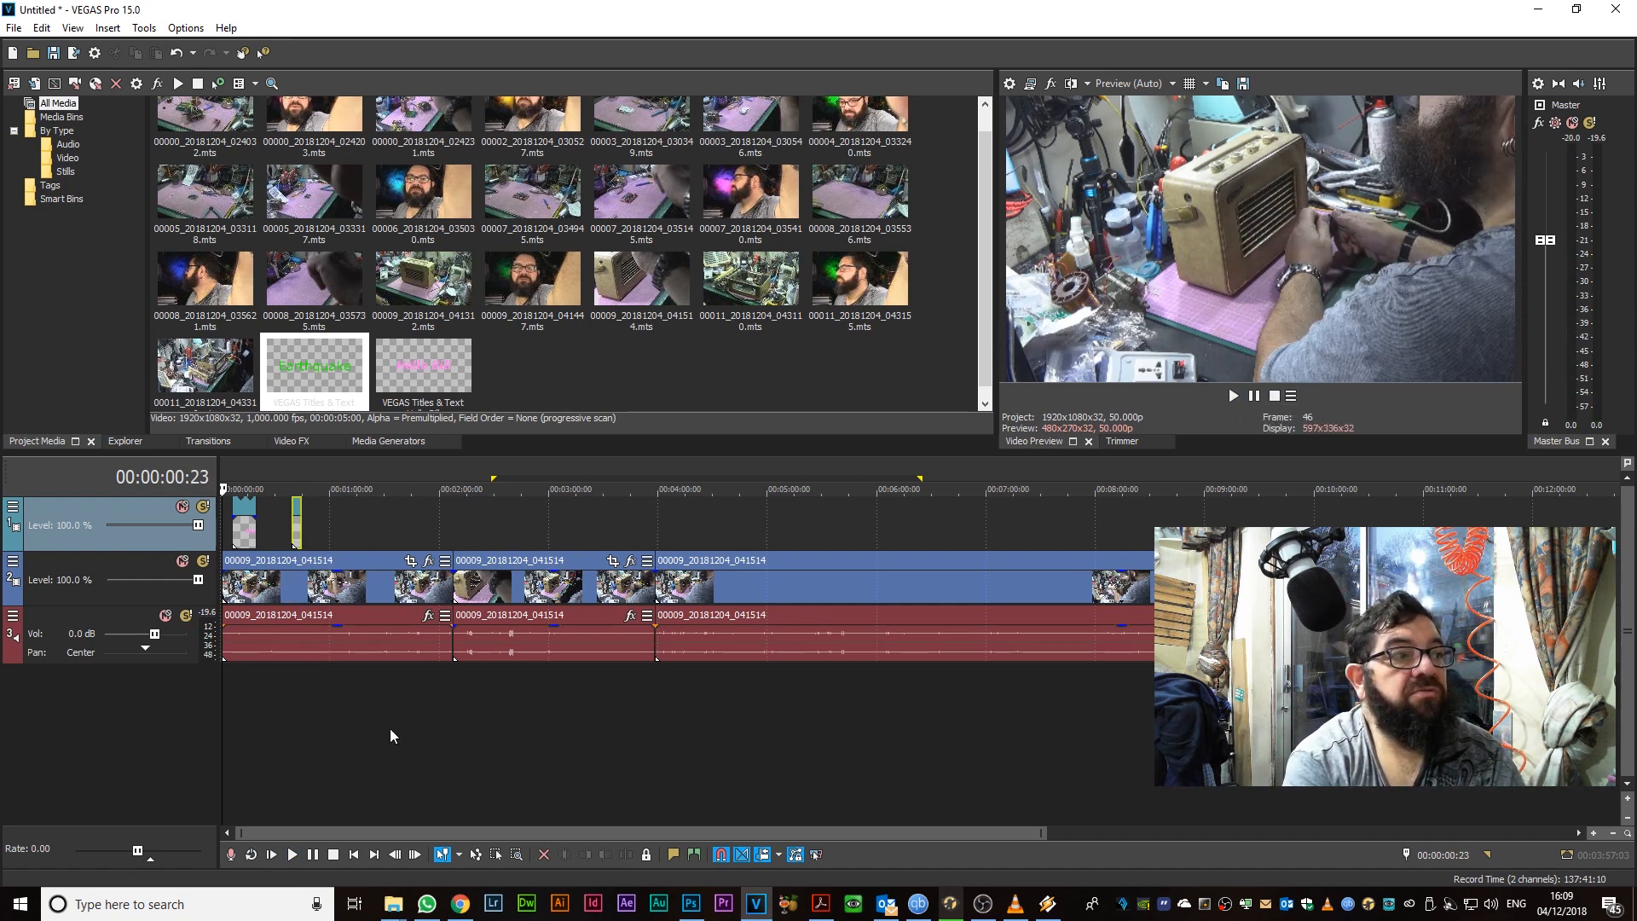
Delete the pink title and move the Earthquake title to its place, starting at about 6 seconds
{"action": "left_click", "coordinate": [232, 539]}
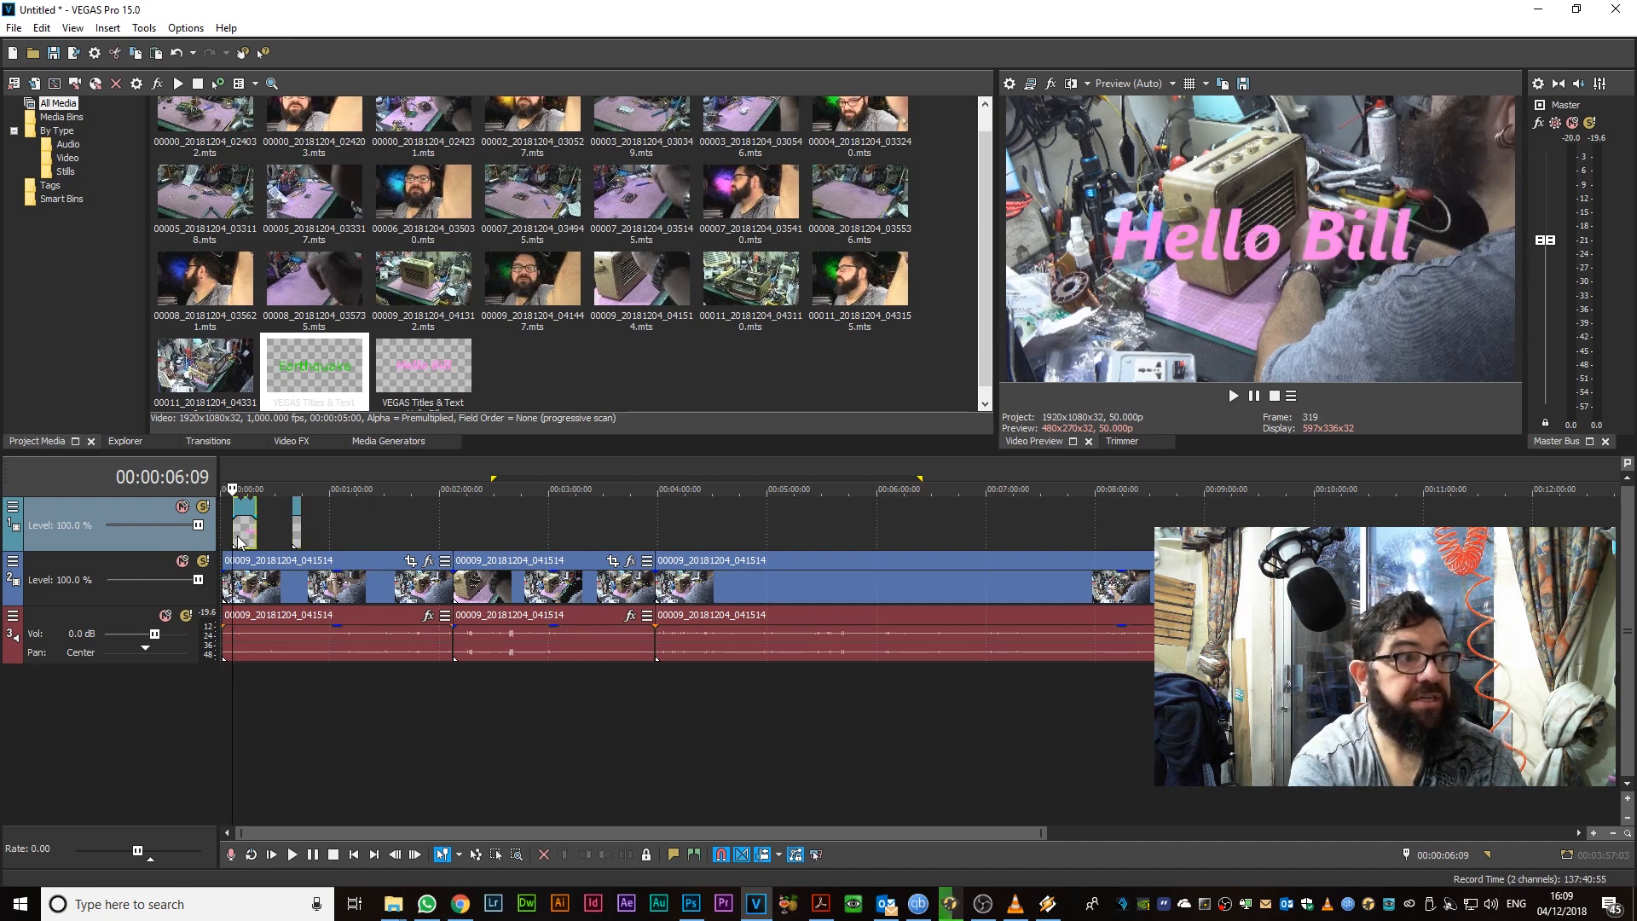
{"action": "key", "text": "Delete"}
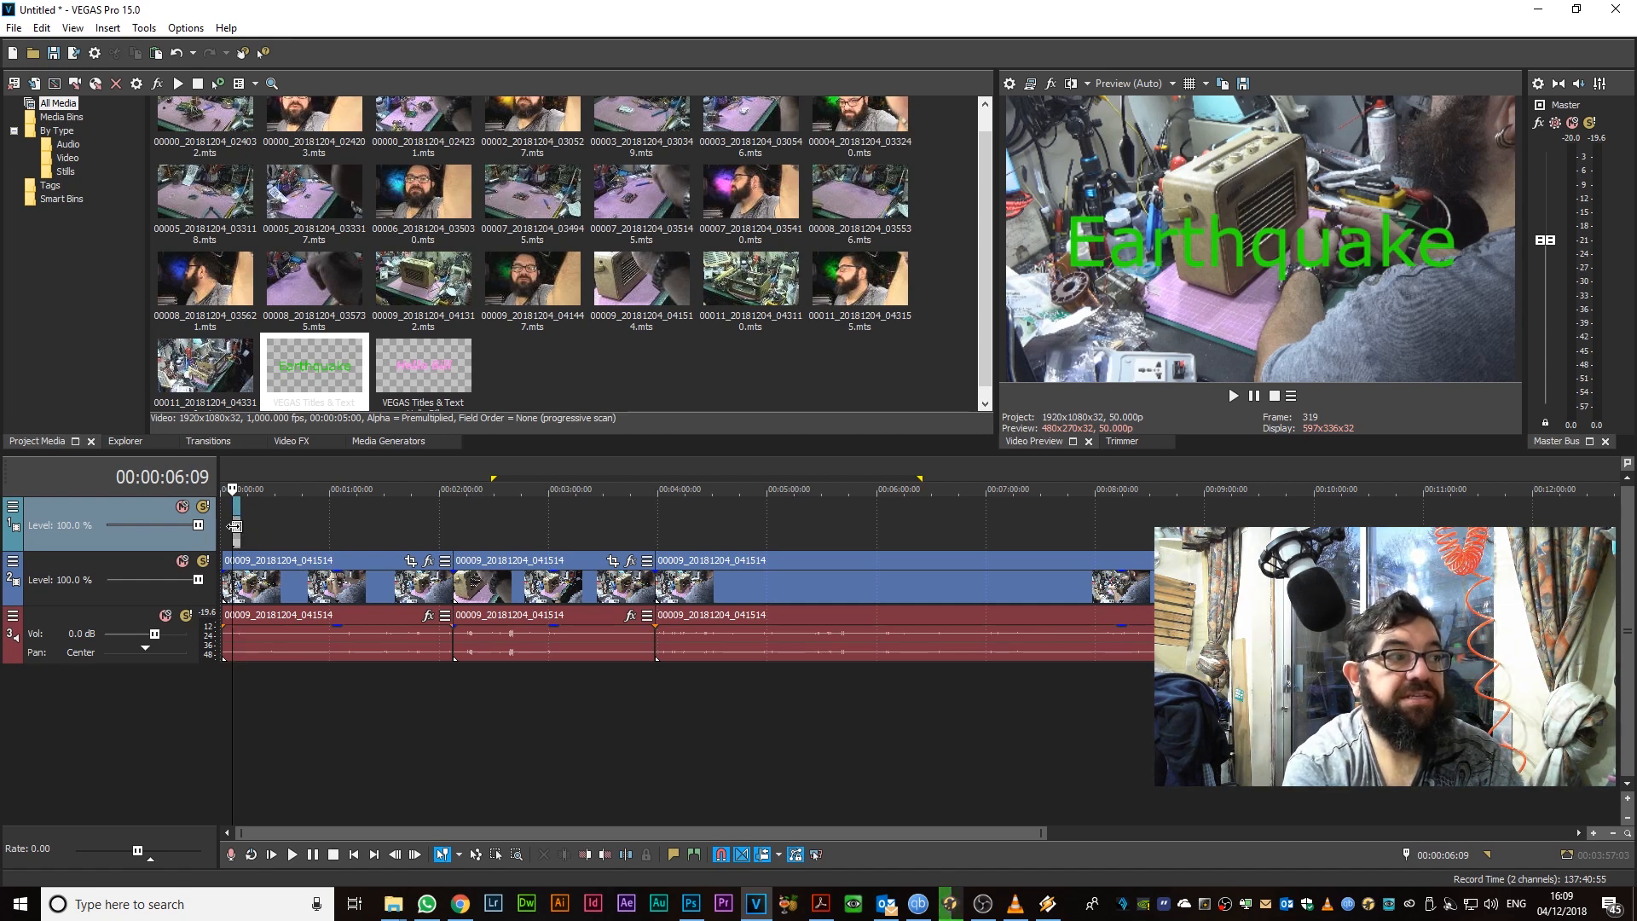
{"action": "mouse_move", "coordinate": [234, 526]}
{"action": "left_mouse_down"}
{"action": "mouse_move", "coordinate": [457, 538]}
{"action": "mouse_move", "coordinate": [227, 554]}
{"action": "left_mouse_up"}
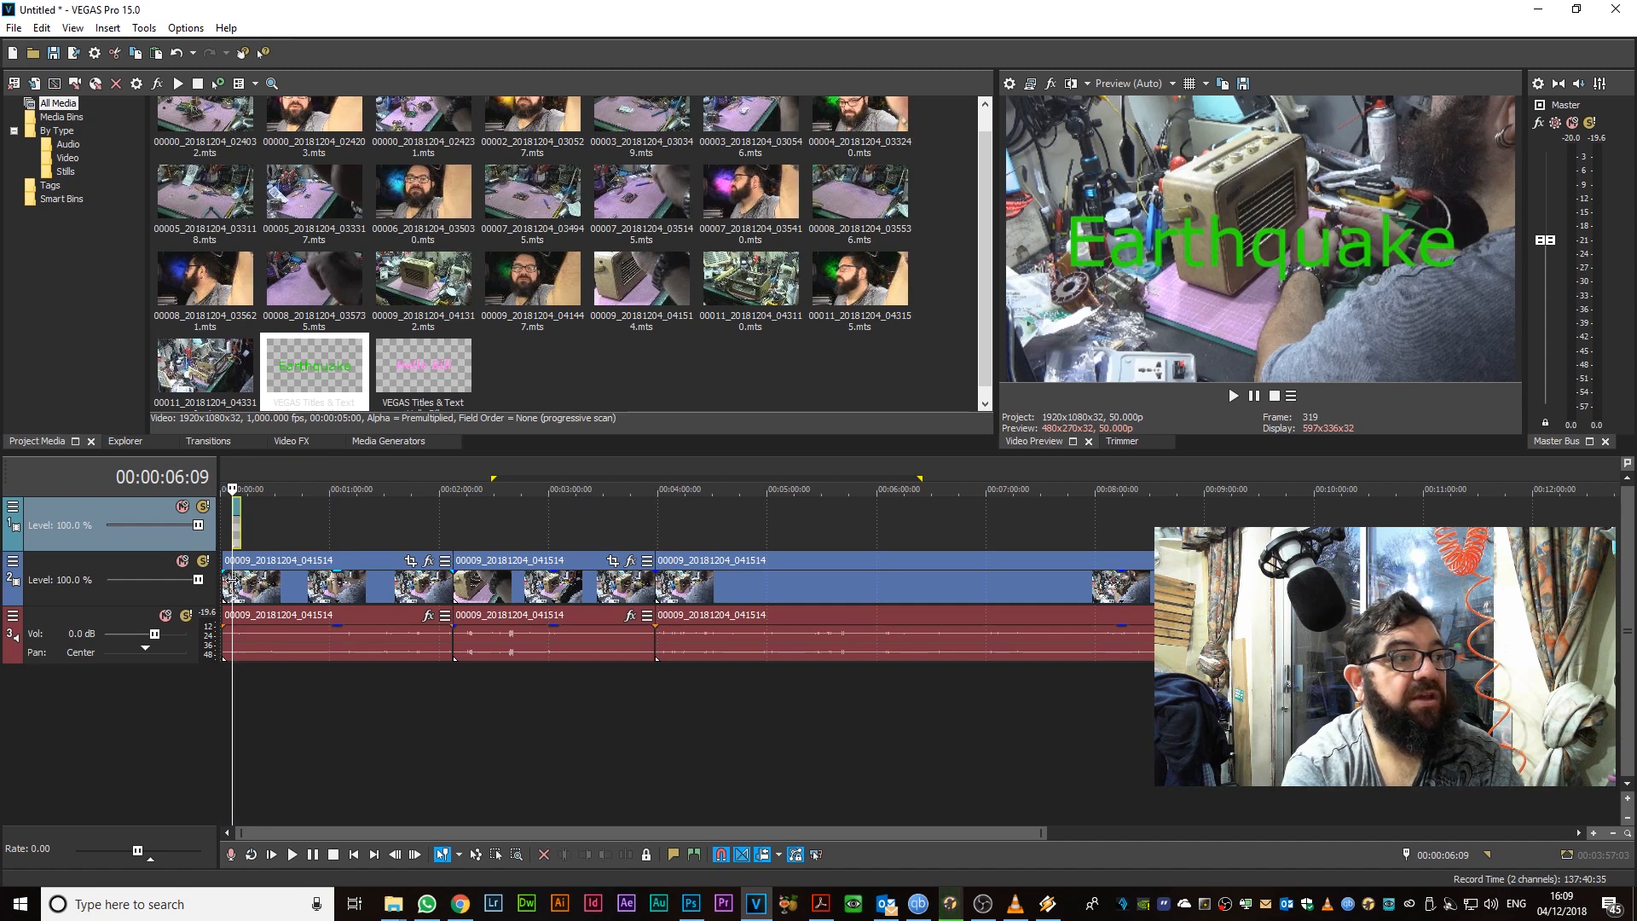
Split the first video clip and its audio at 00:00:59:22
{"action": "left_click_drag", "start_coordinate": [240, 579], "coordinate": [329, 597]}
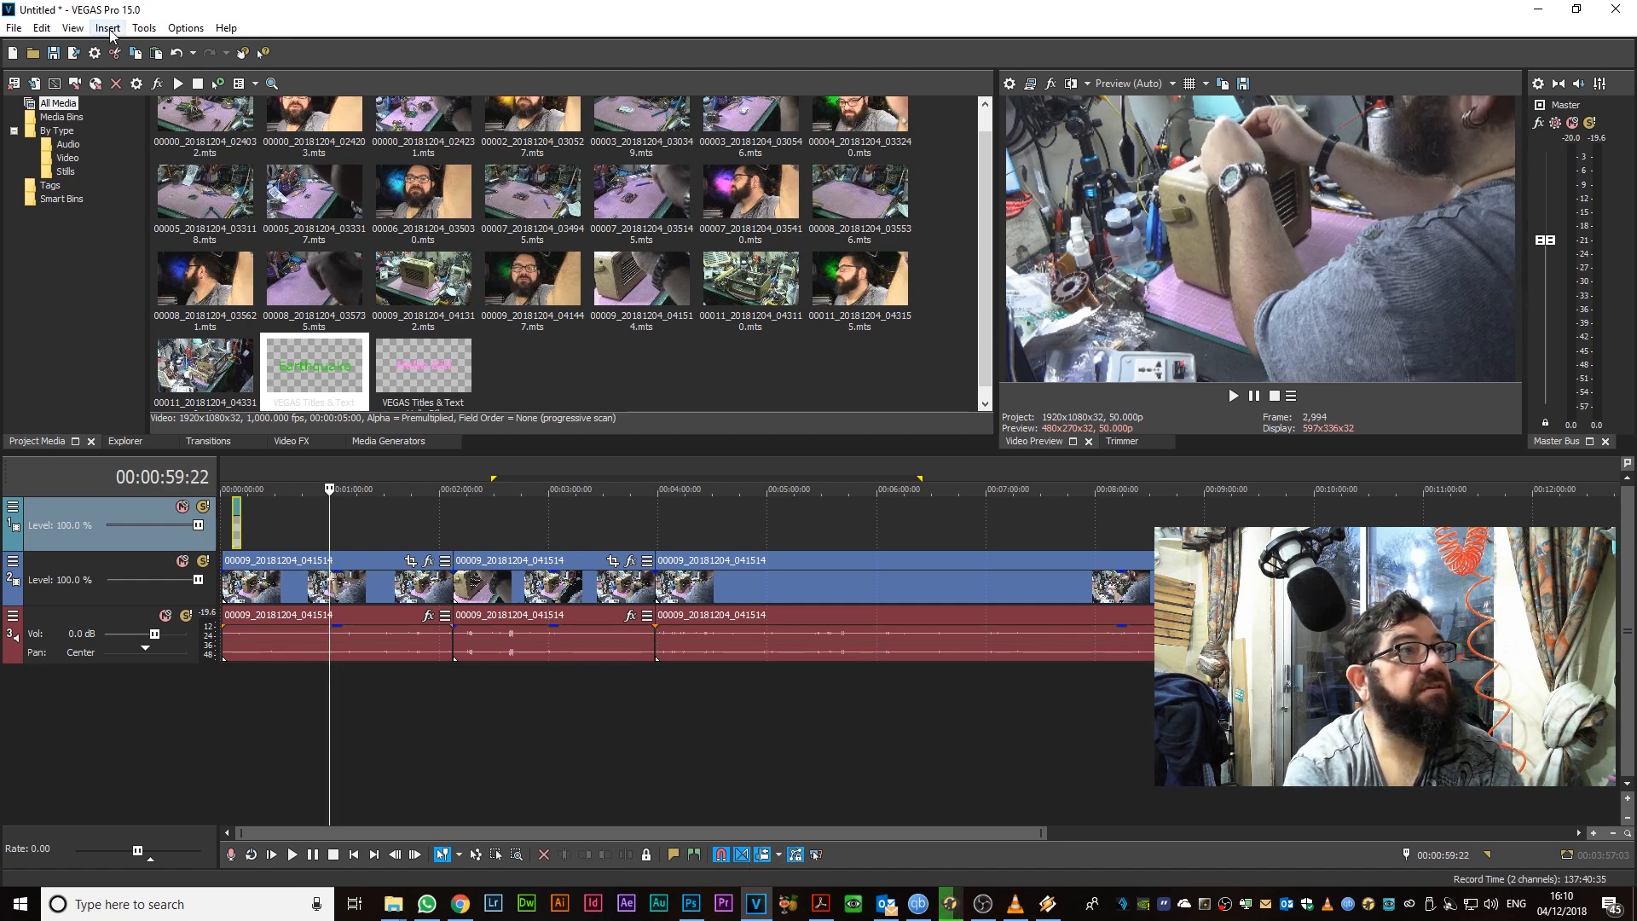
{"action": "right_click", "coordinate": [361, 597]}
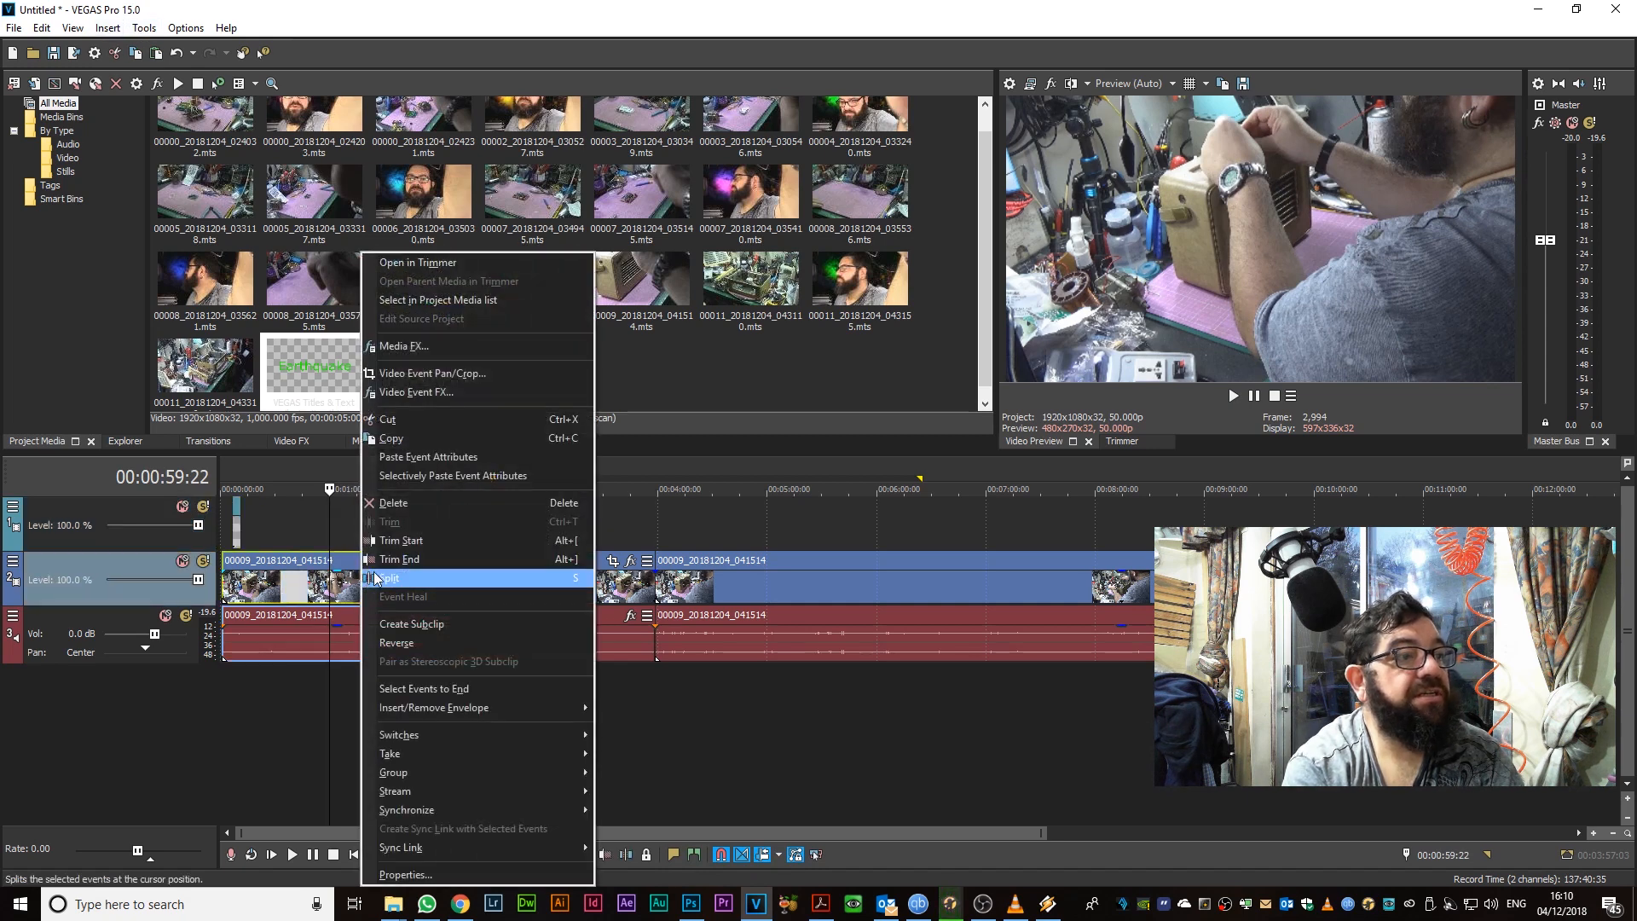
{"action": "left_click", "coordinate": [391, 578]}
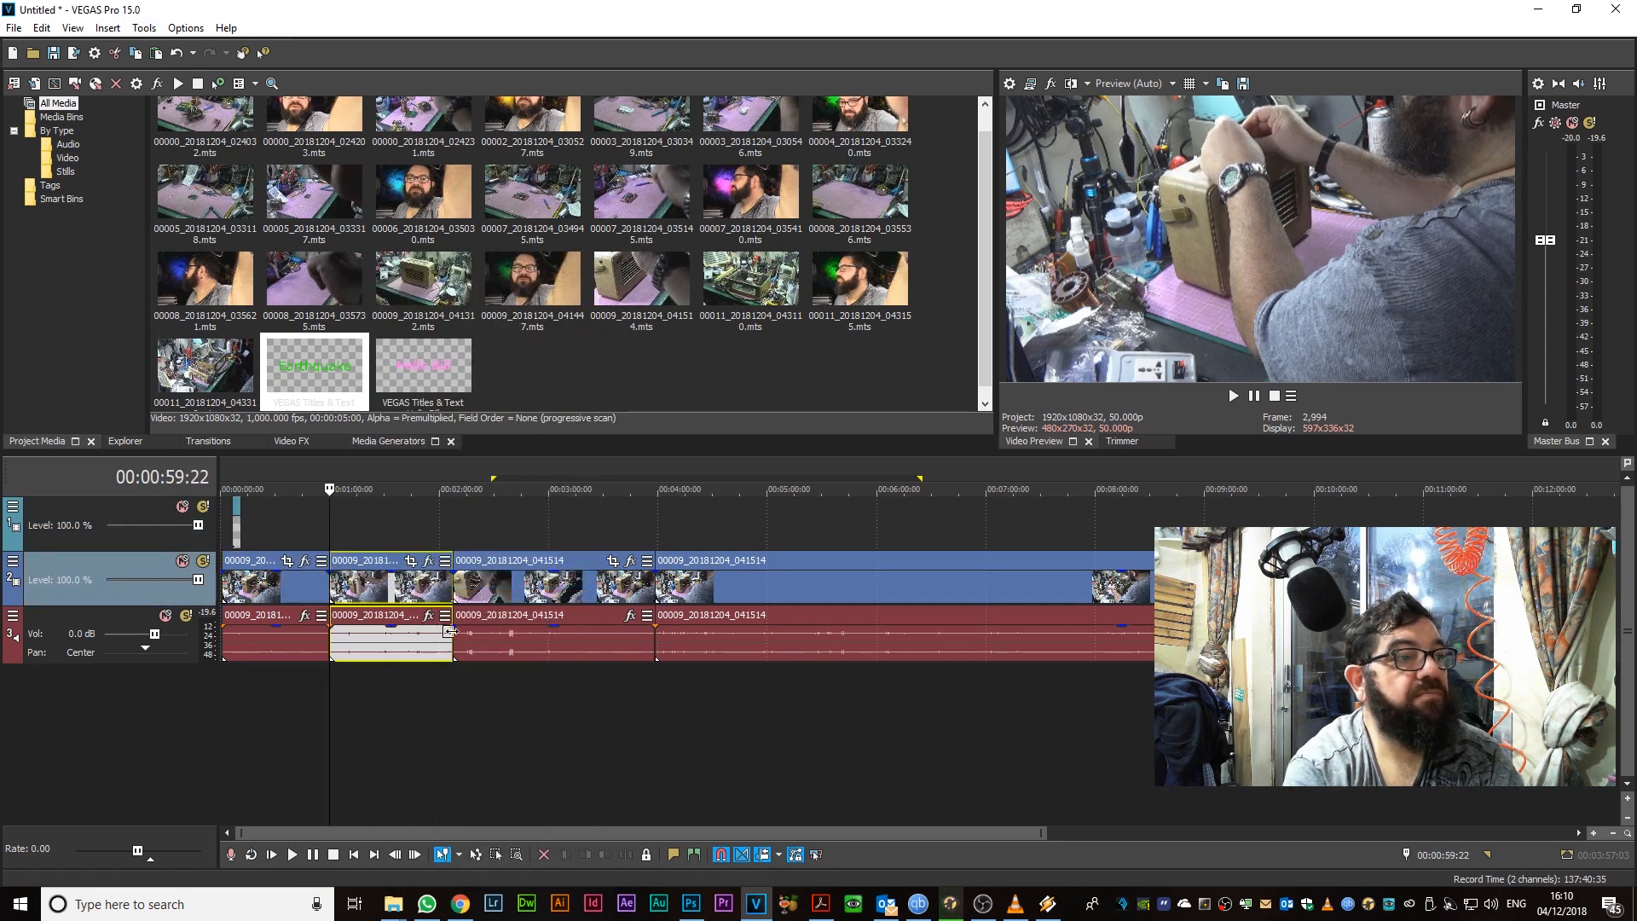
Delete all footage after 00:00:59:22 on the video and audio tracks, and check the rest of the timeline for leftovers
{"action": "left_click", "coordinate": [372, 525]}
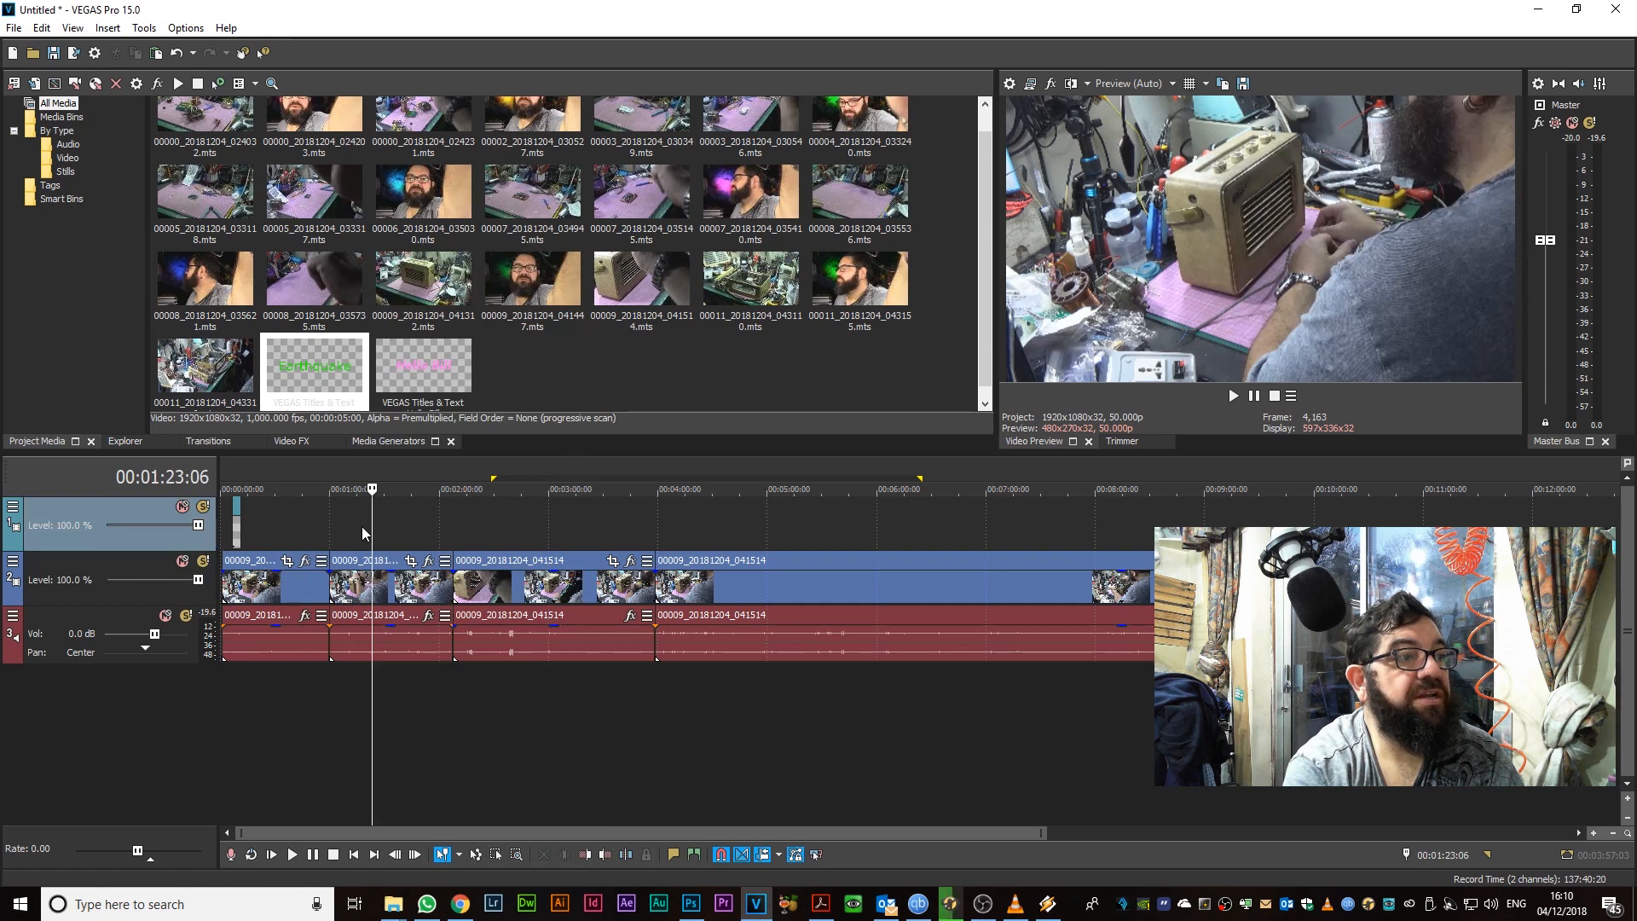
{"action": "left_click_drag", "start_coordinate": [357, 525], "coordinate": [1337, 525]}
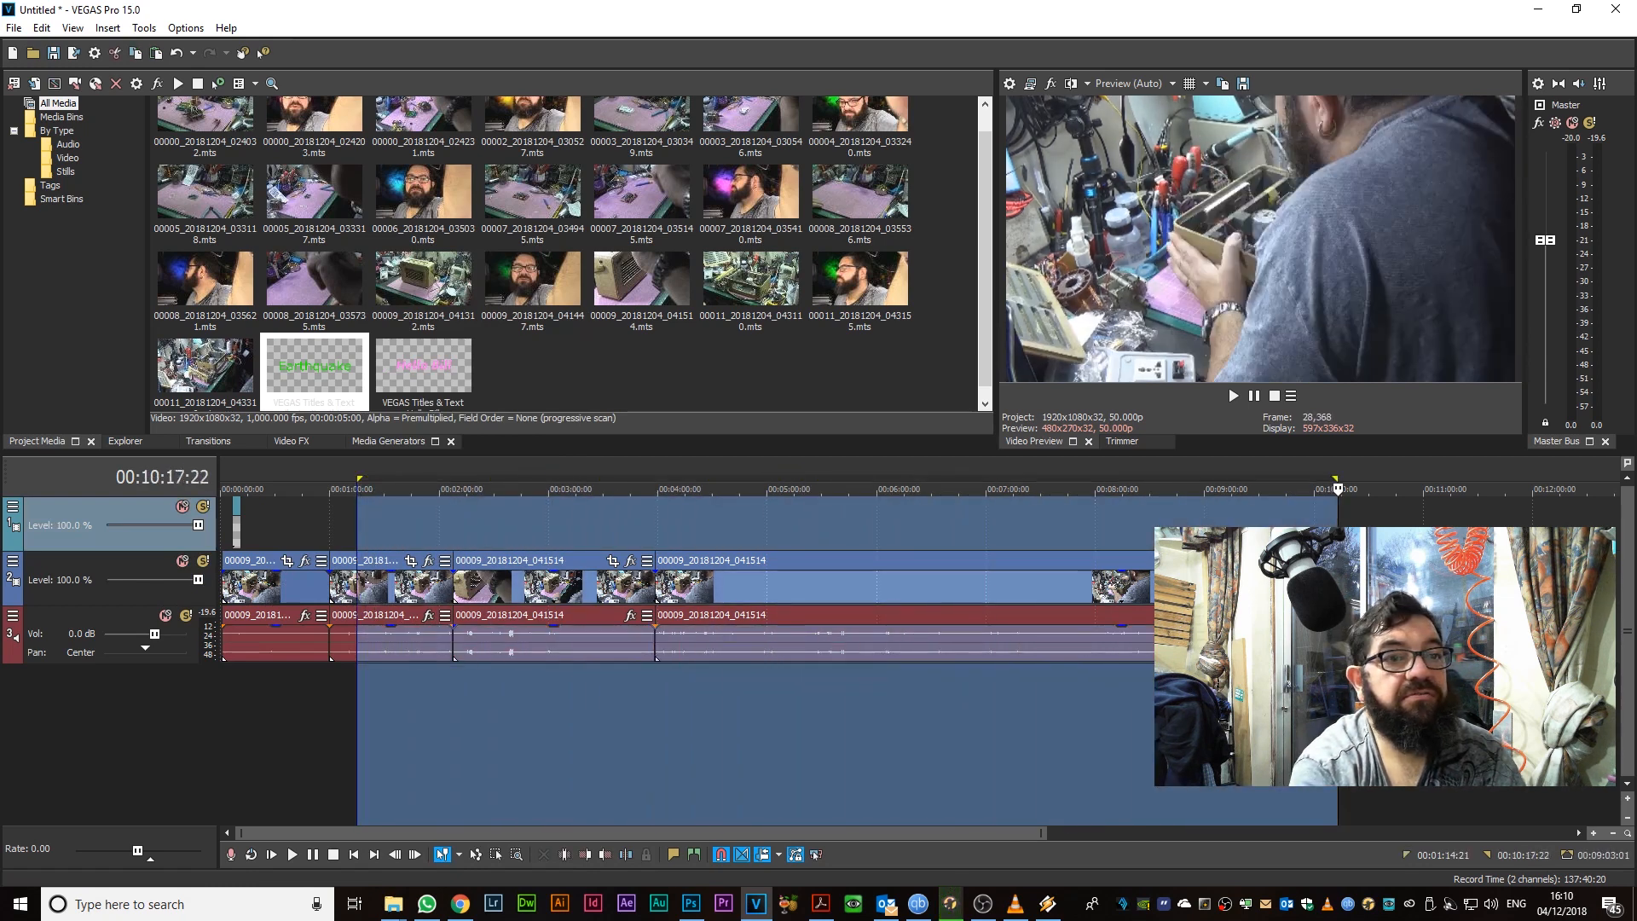
{"action": "key", "text": "Delete"}
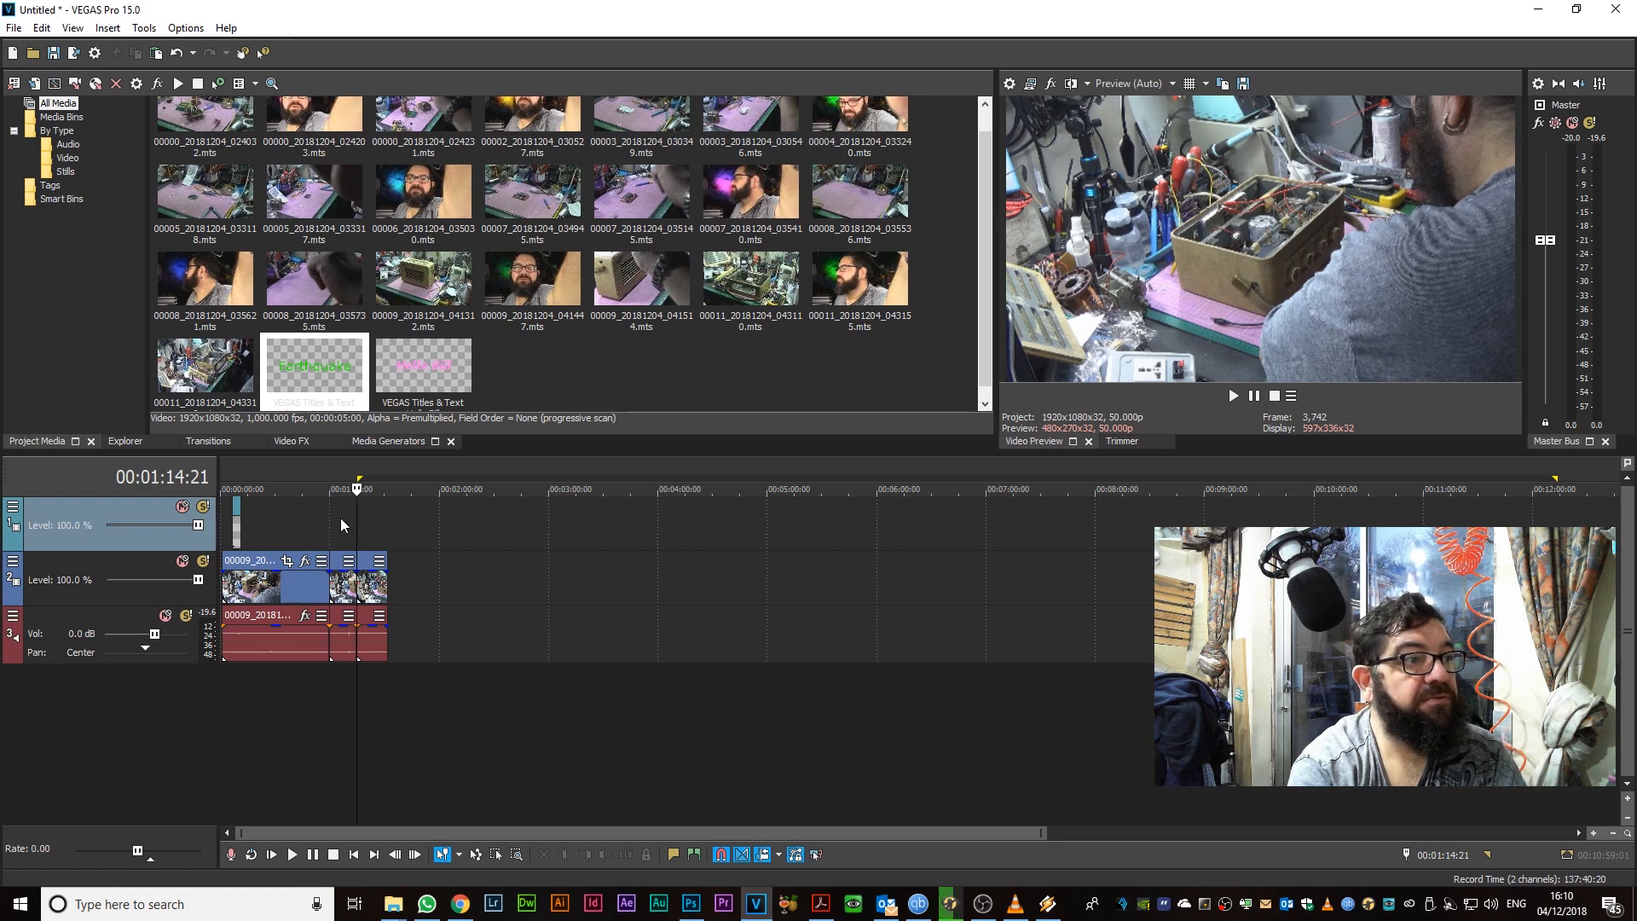
{"action": "left_click", "coordinate": [343, 682]}
{"action": "left_click_drag", "start_coordinate": [387, 687], "coordinate": [333, 615]}
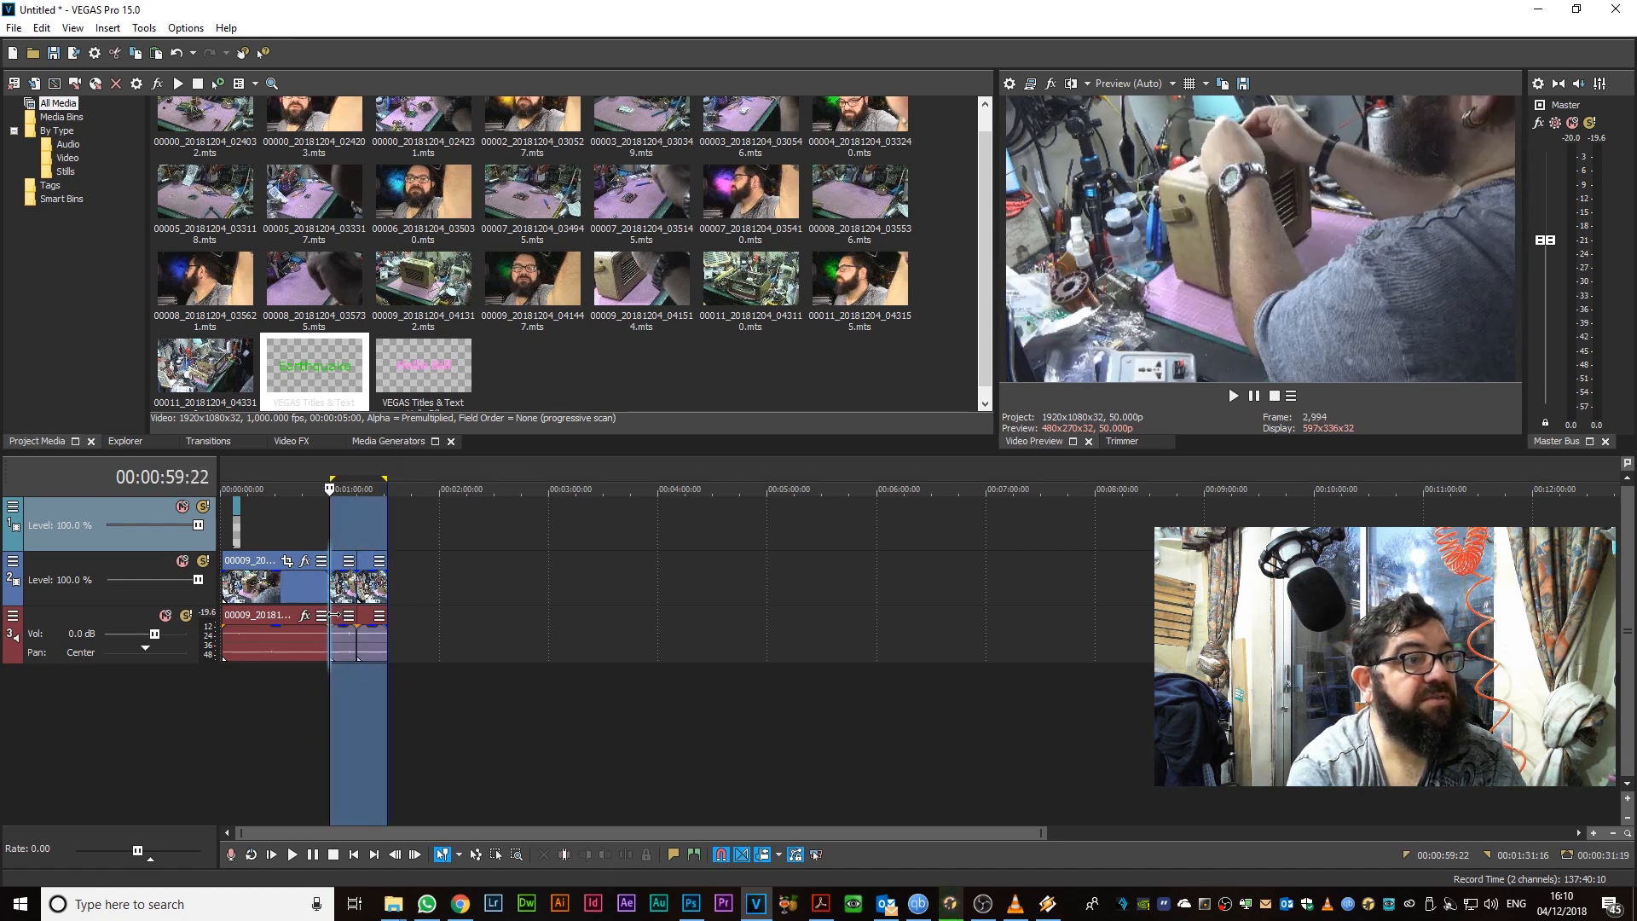
{"action": "key", "text": "Delete"}
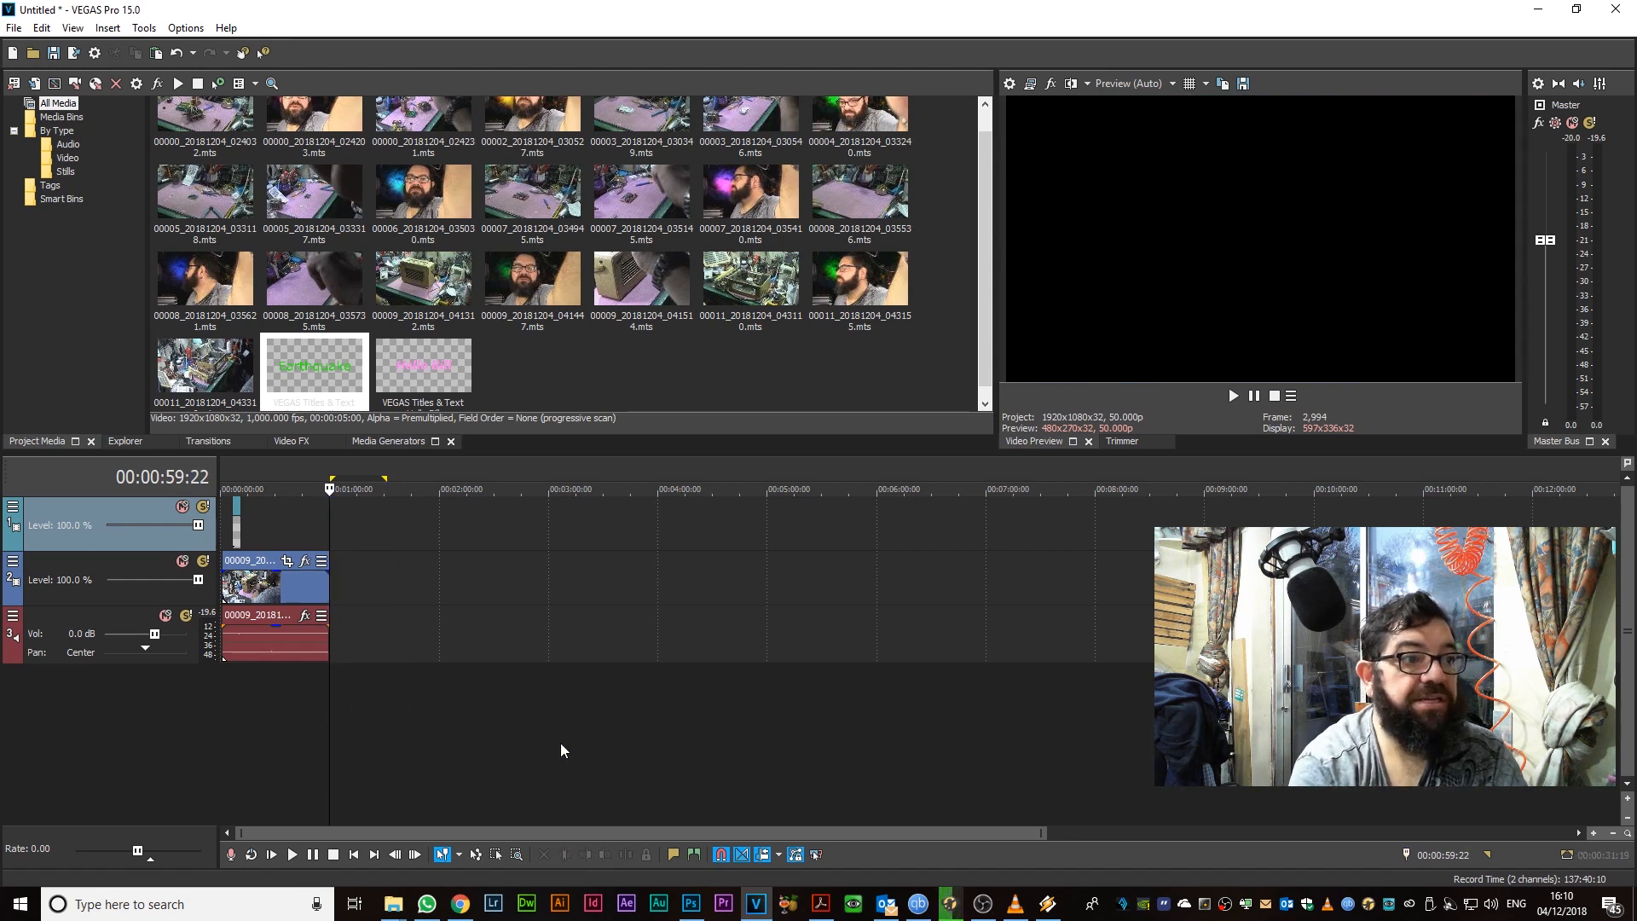
{"action": "left_click_drag", "start_coordinate": [562, 833], "coordinate": [1536, 816]}
{"action": "left_click_drag", "start_coordinate": [883, 842], "coordinate": [502, 861]}
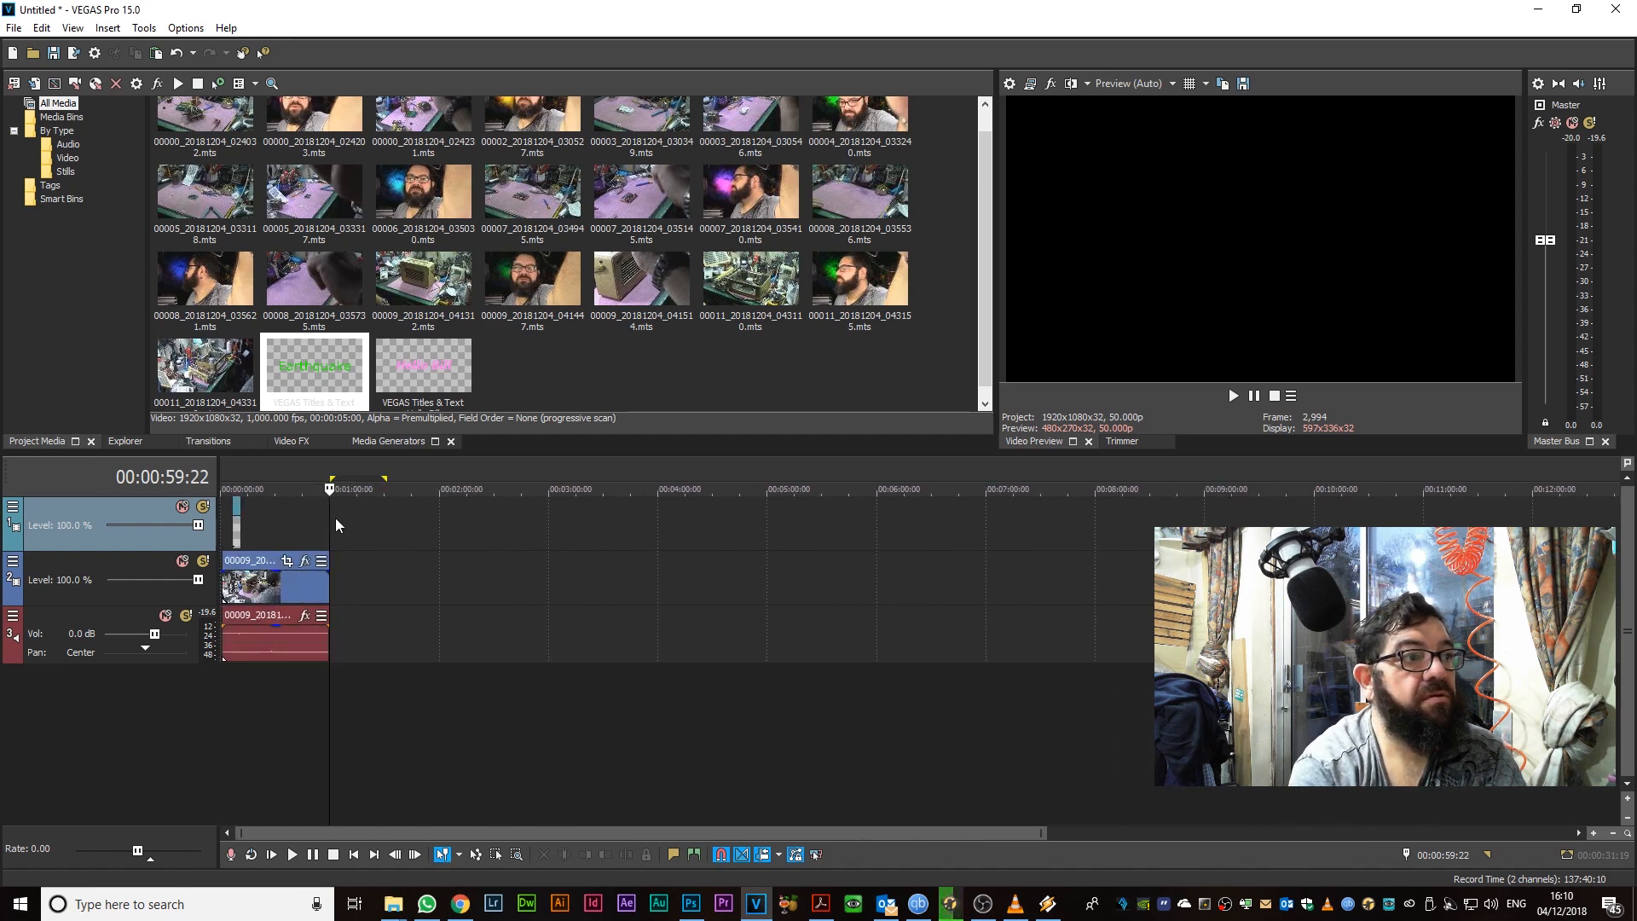
Add the media clip 00009_20181204_041447.mts to the video track directly after the remaining first clip
{"action": "left_click_drag", "start_coordinate": [329, 522], "coordinate": [273, 534]}
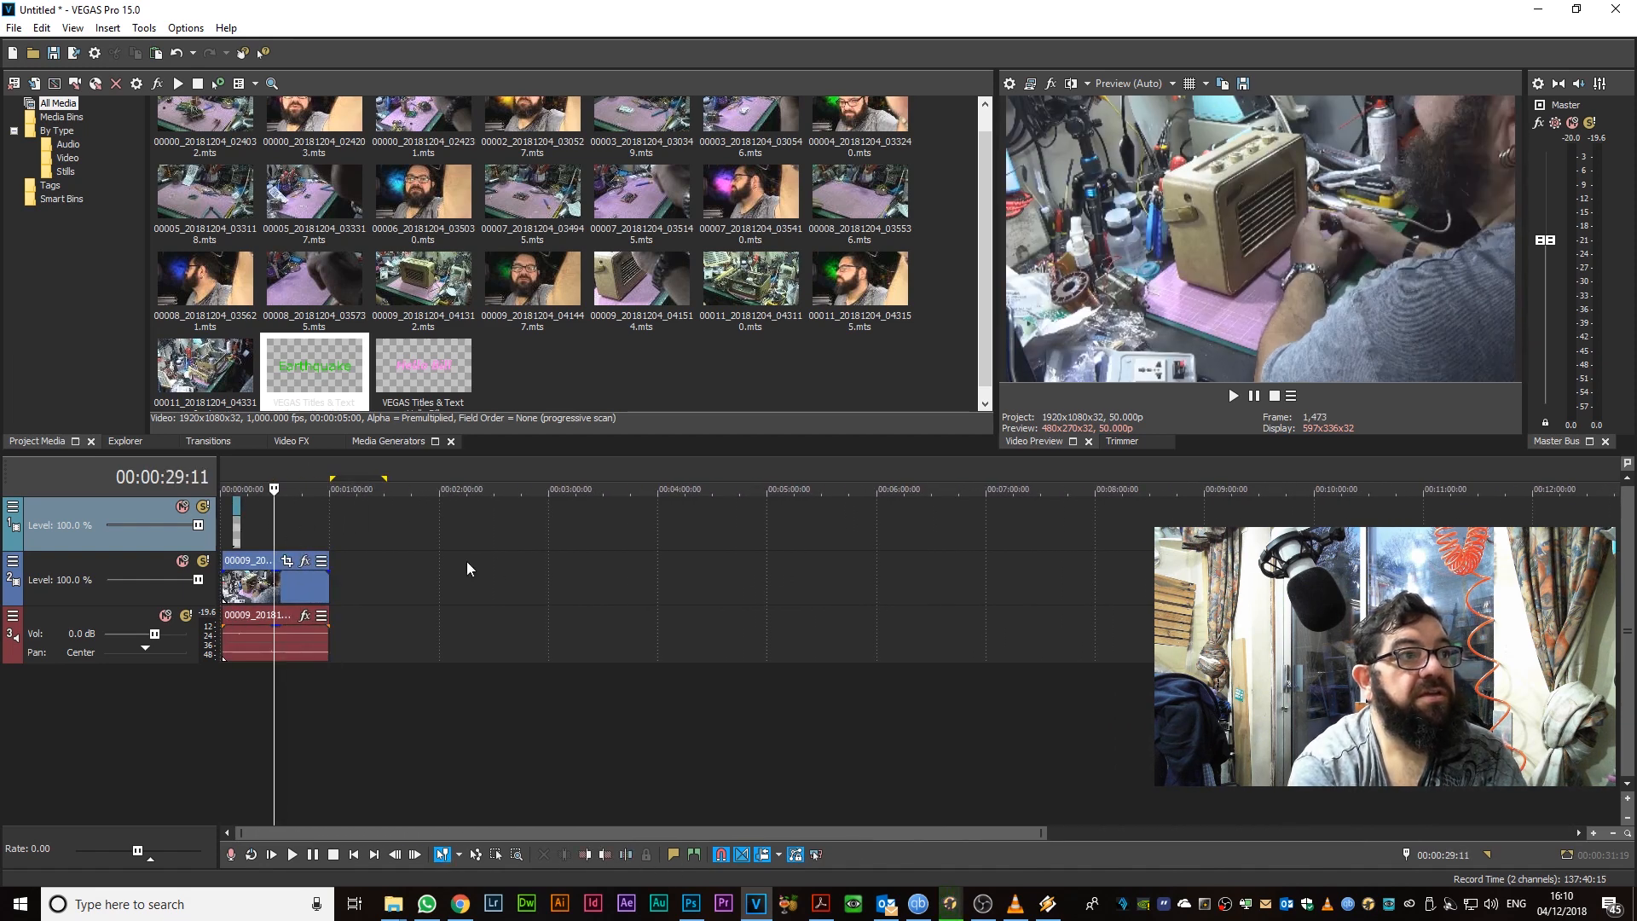
{"action": "left_click", "coordinate": [533, 277]}
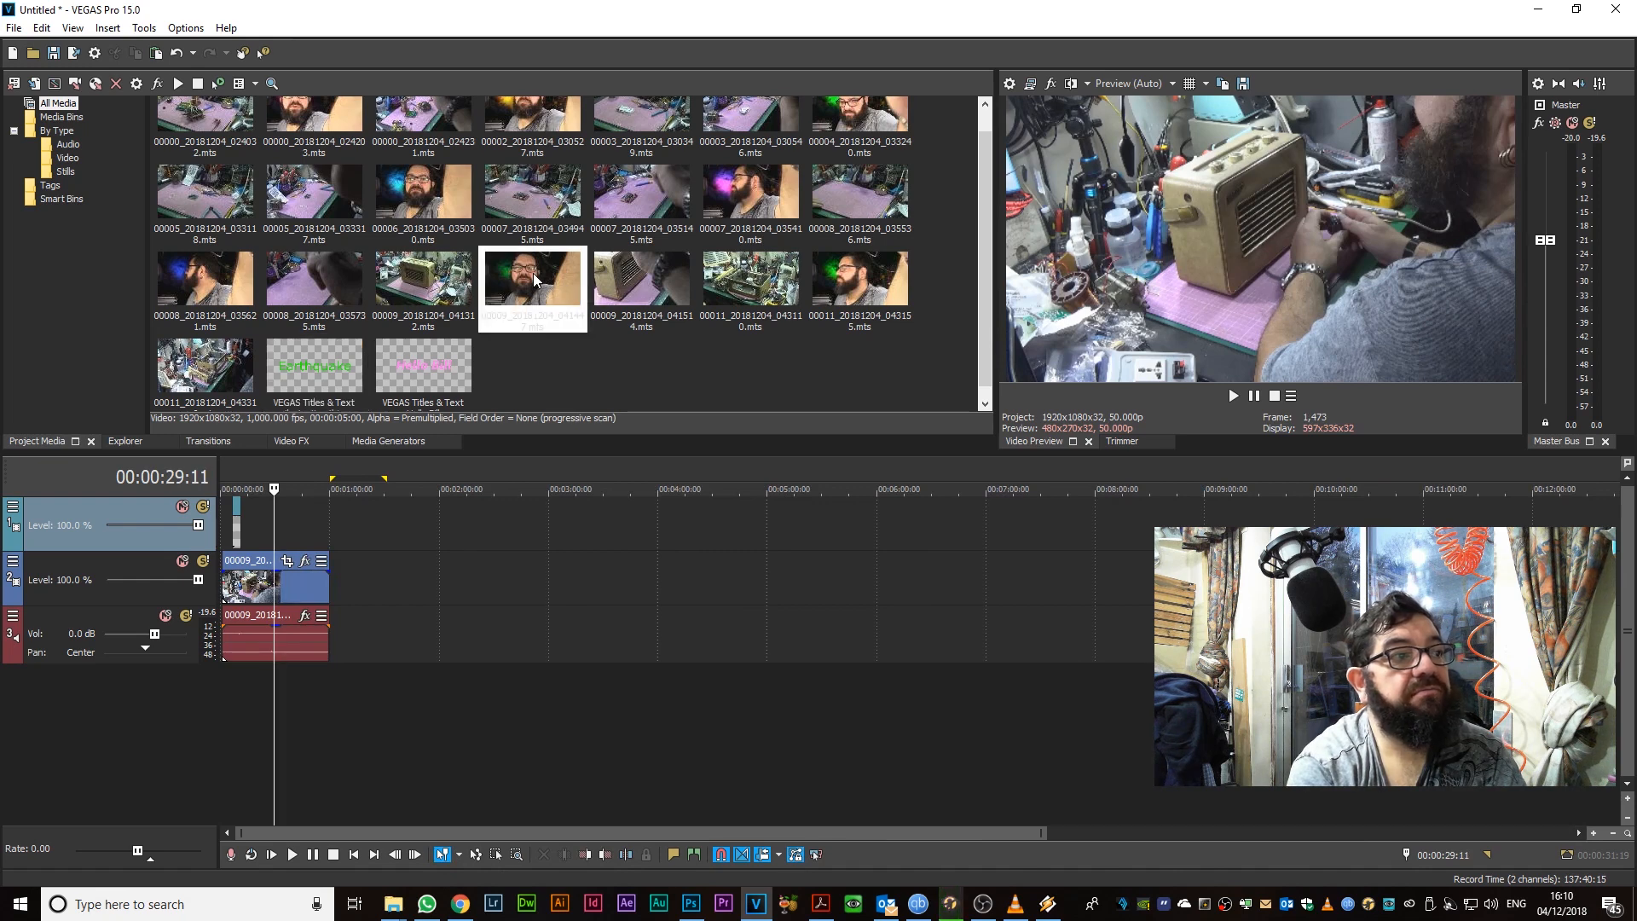
{"action": "left_click_drag", "start_coordinate": [534, 273], "coordinate": [342, 601]}
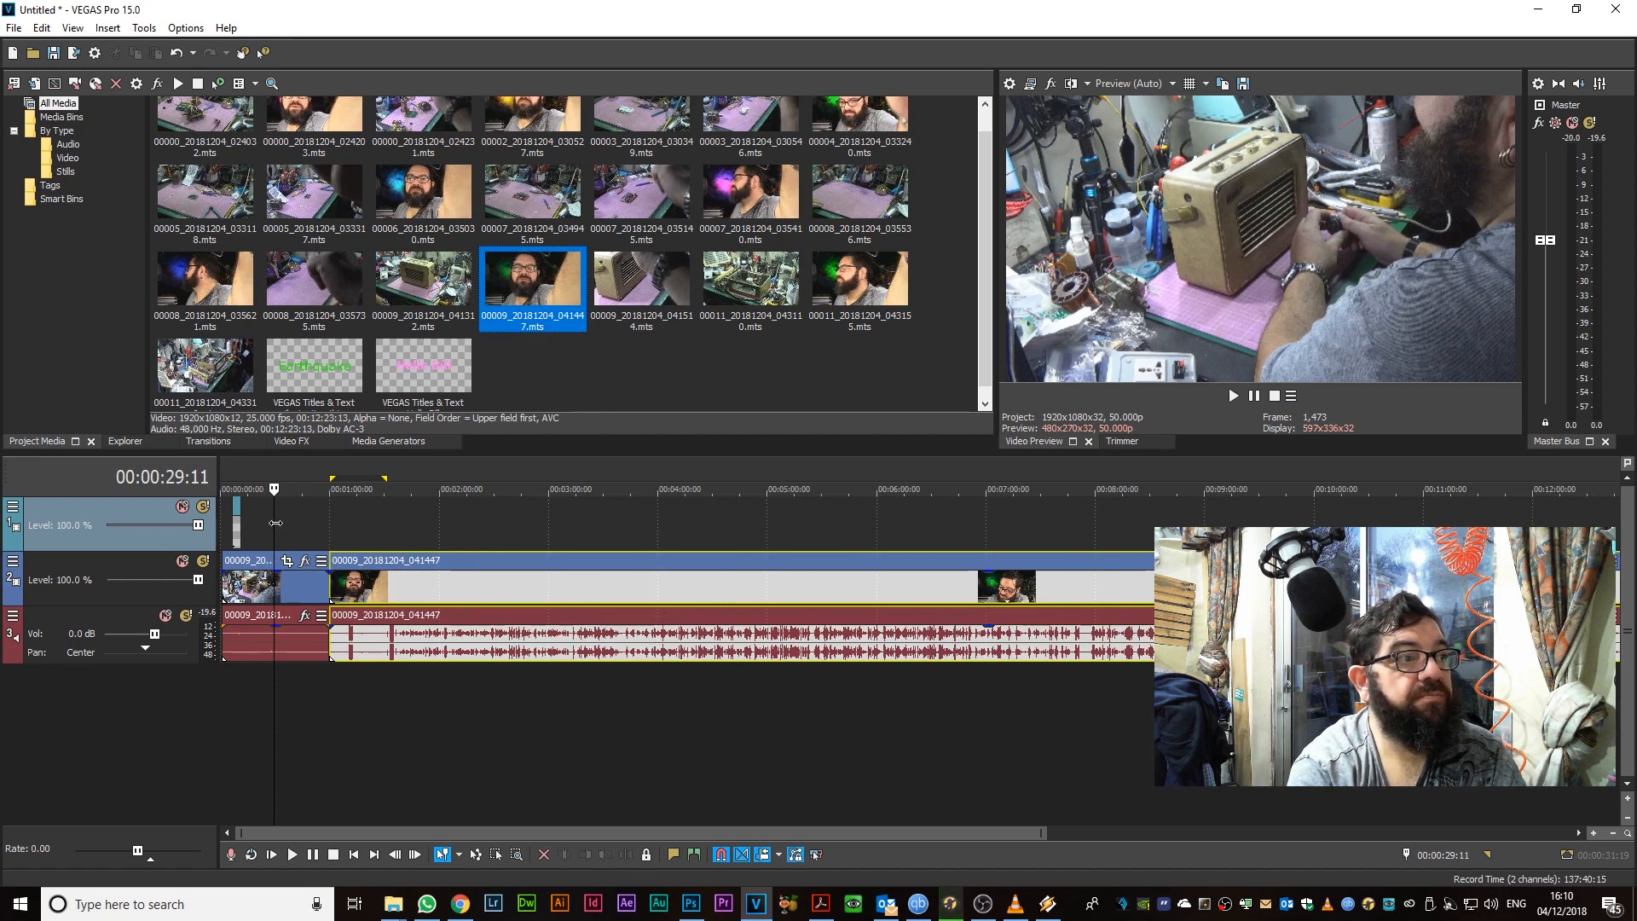
Split the newly added clip at 00:01:27:11 and delete the part after the split
{"action": "left_click_drag", "start_coordinate": [275, 522], "coordinate": [379, 536]}
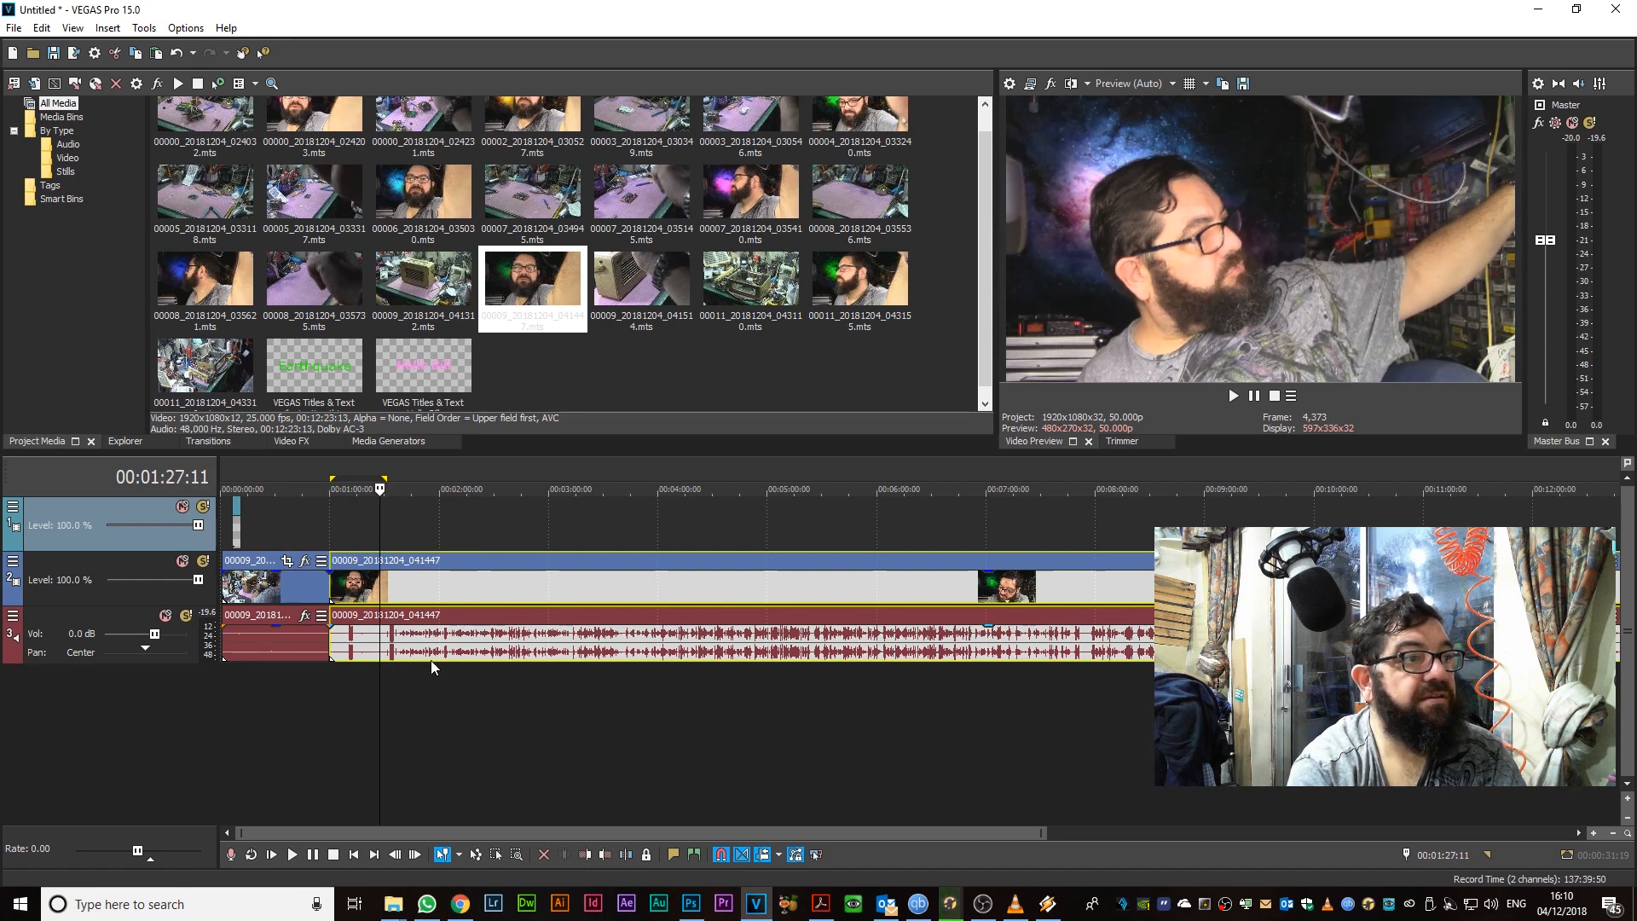
{"action": "right_click", "coordinate": [377, 584]}
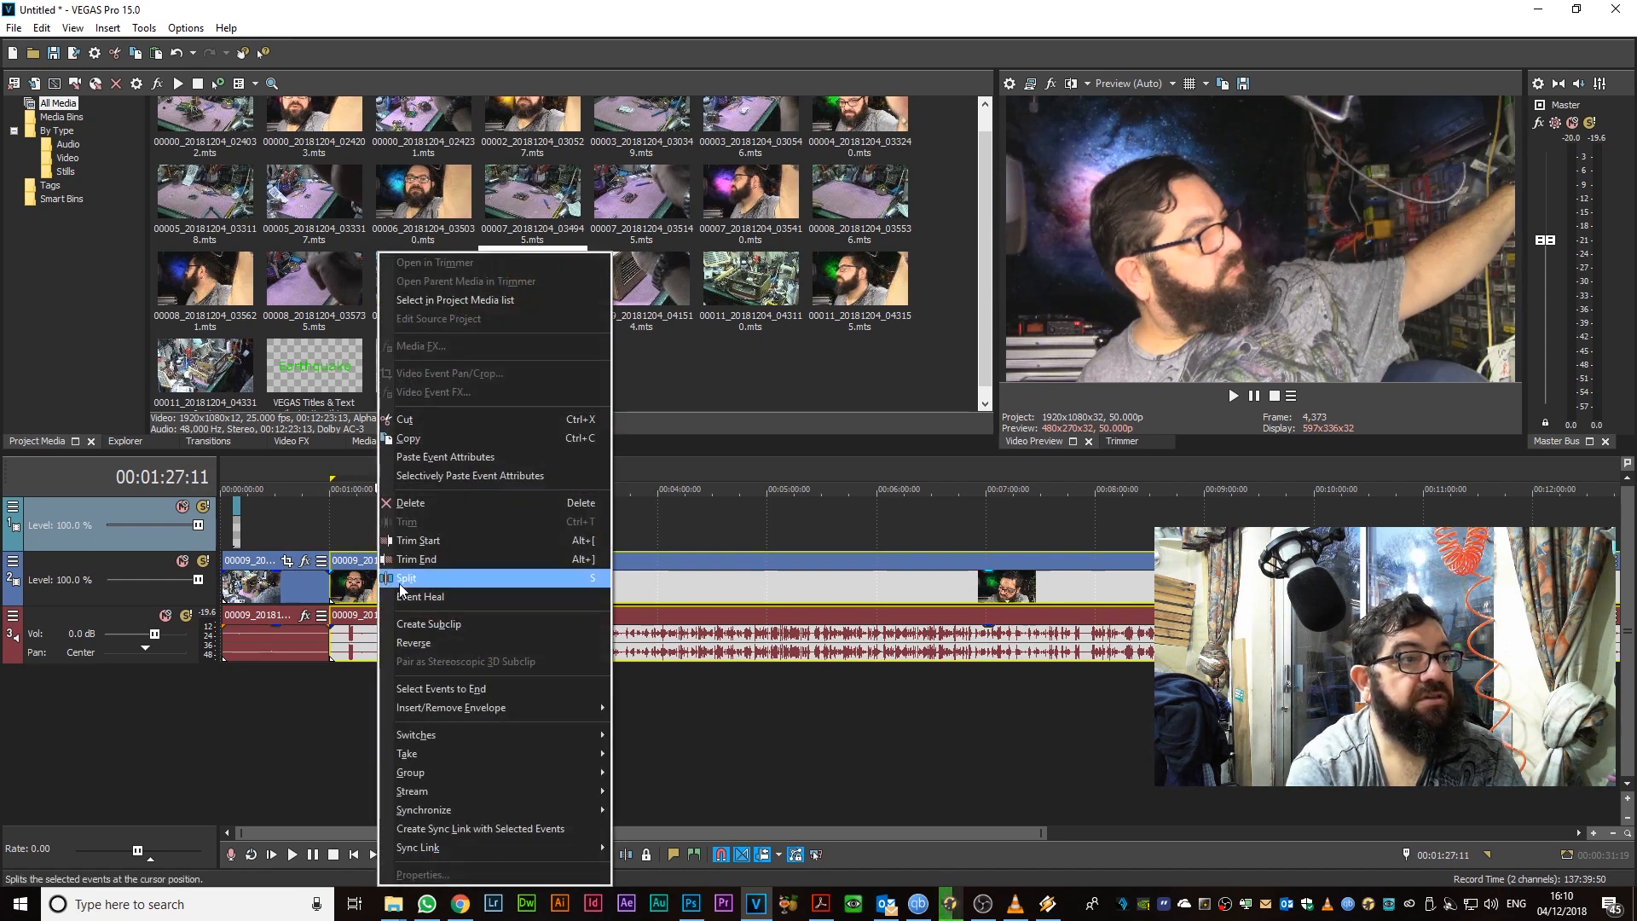
{"action": "left_click", "coordinate": [406, 578]}
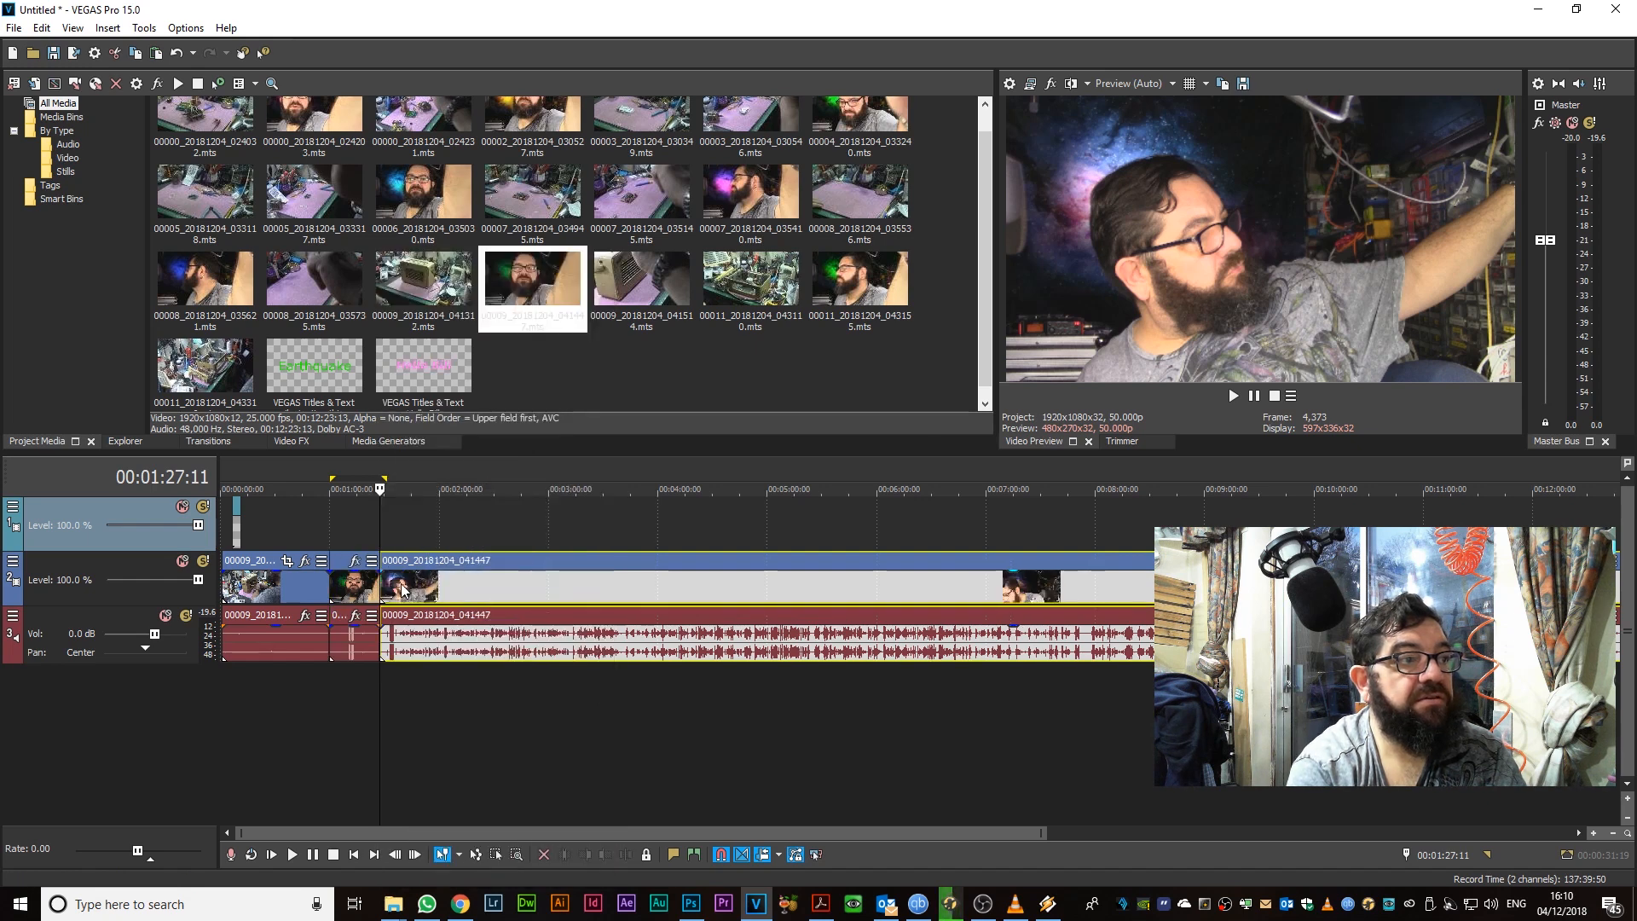
{"action": "right_click", "coordinate": [519, 581]}
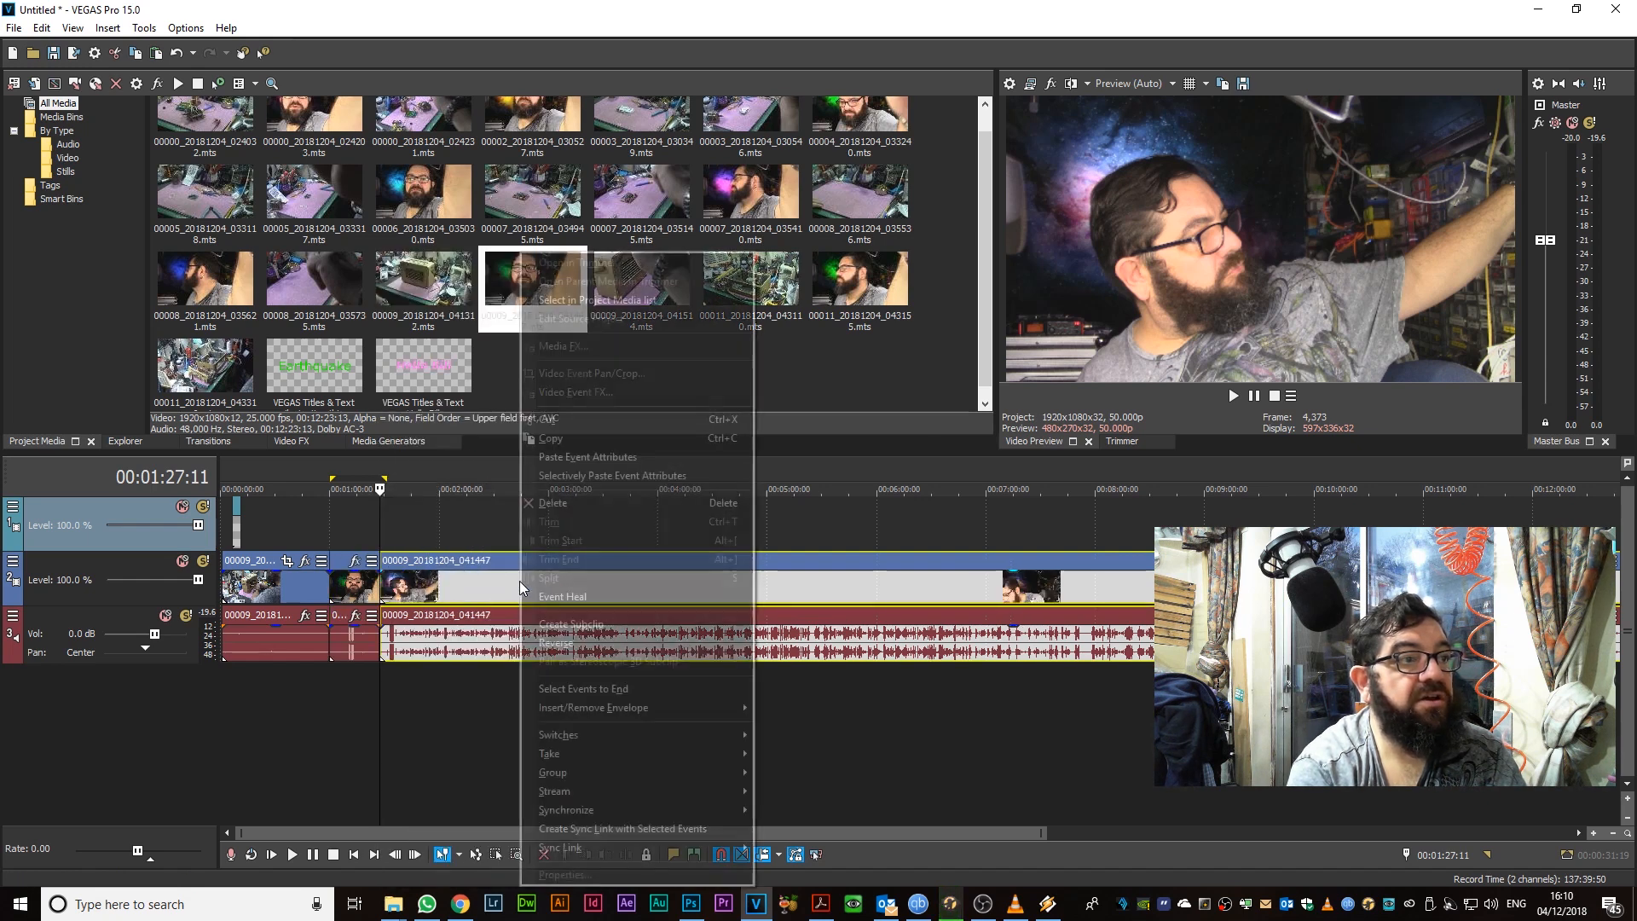
{"action": "left_click", "coordinate": [565, 500]}
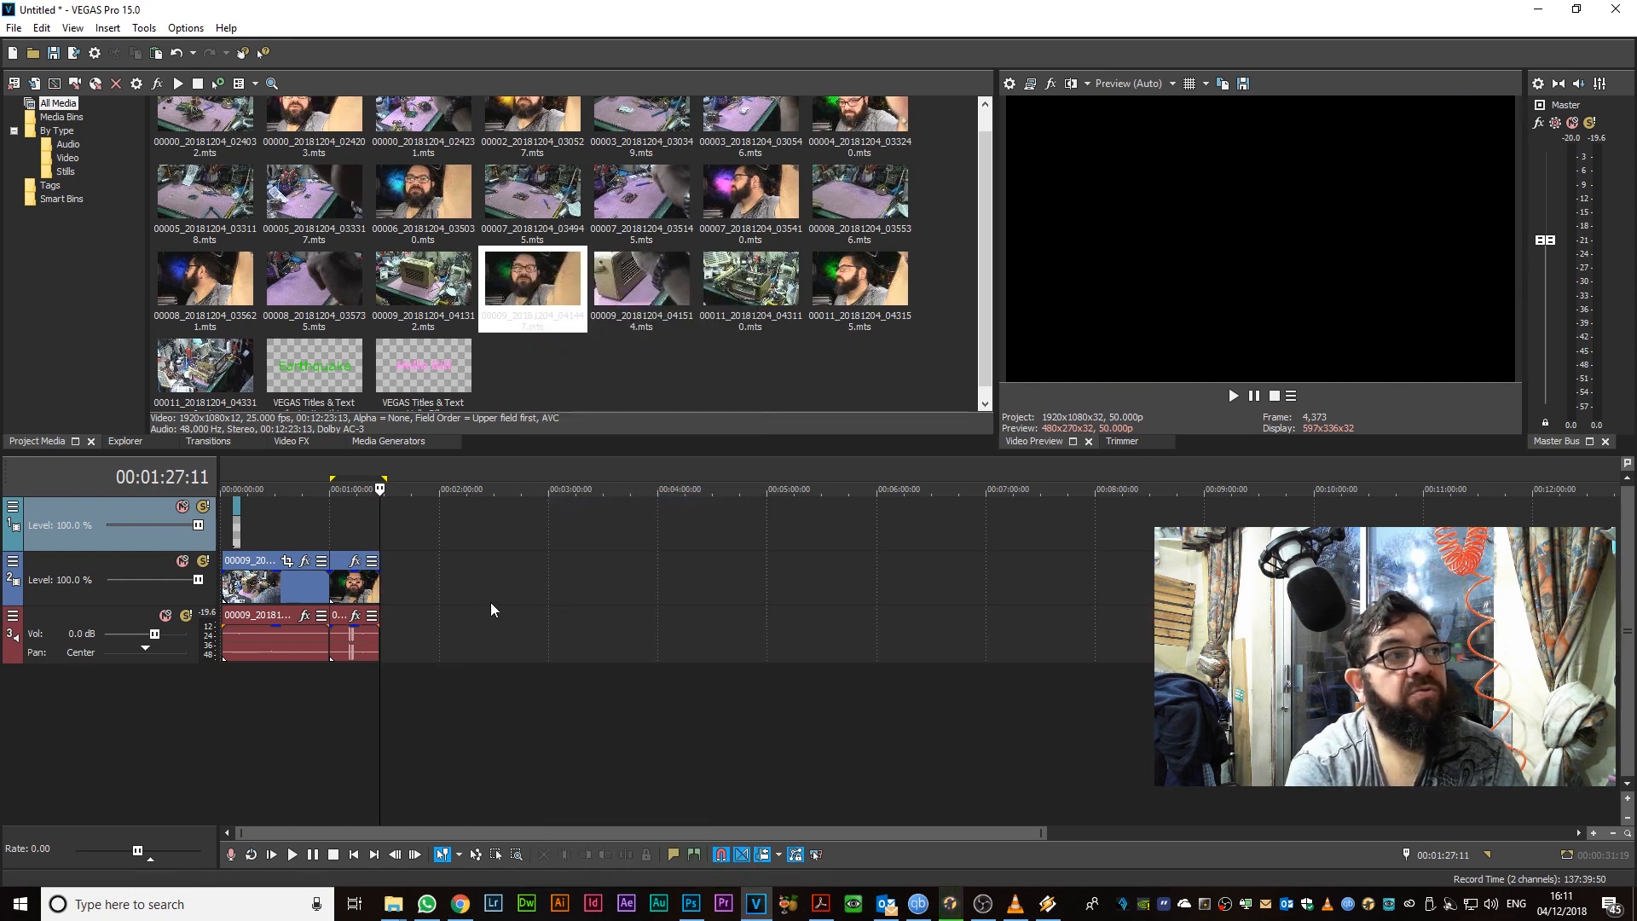
Insert a text title on the title track at 00:01:27:11 and apply the Twist In preset
{"action": "left_click", "coordinate": [106, 28]}
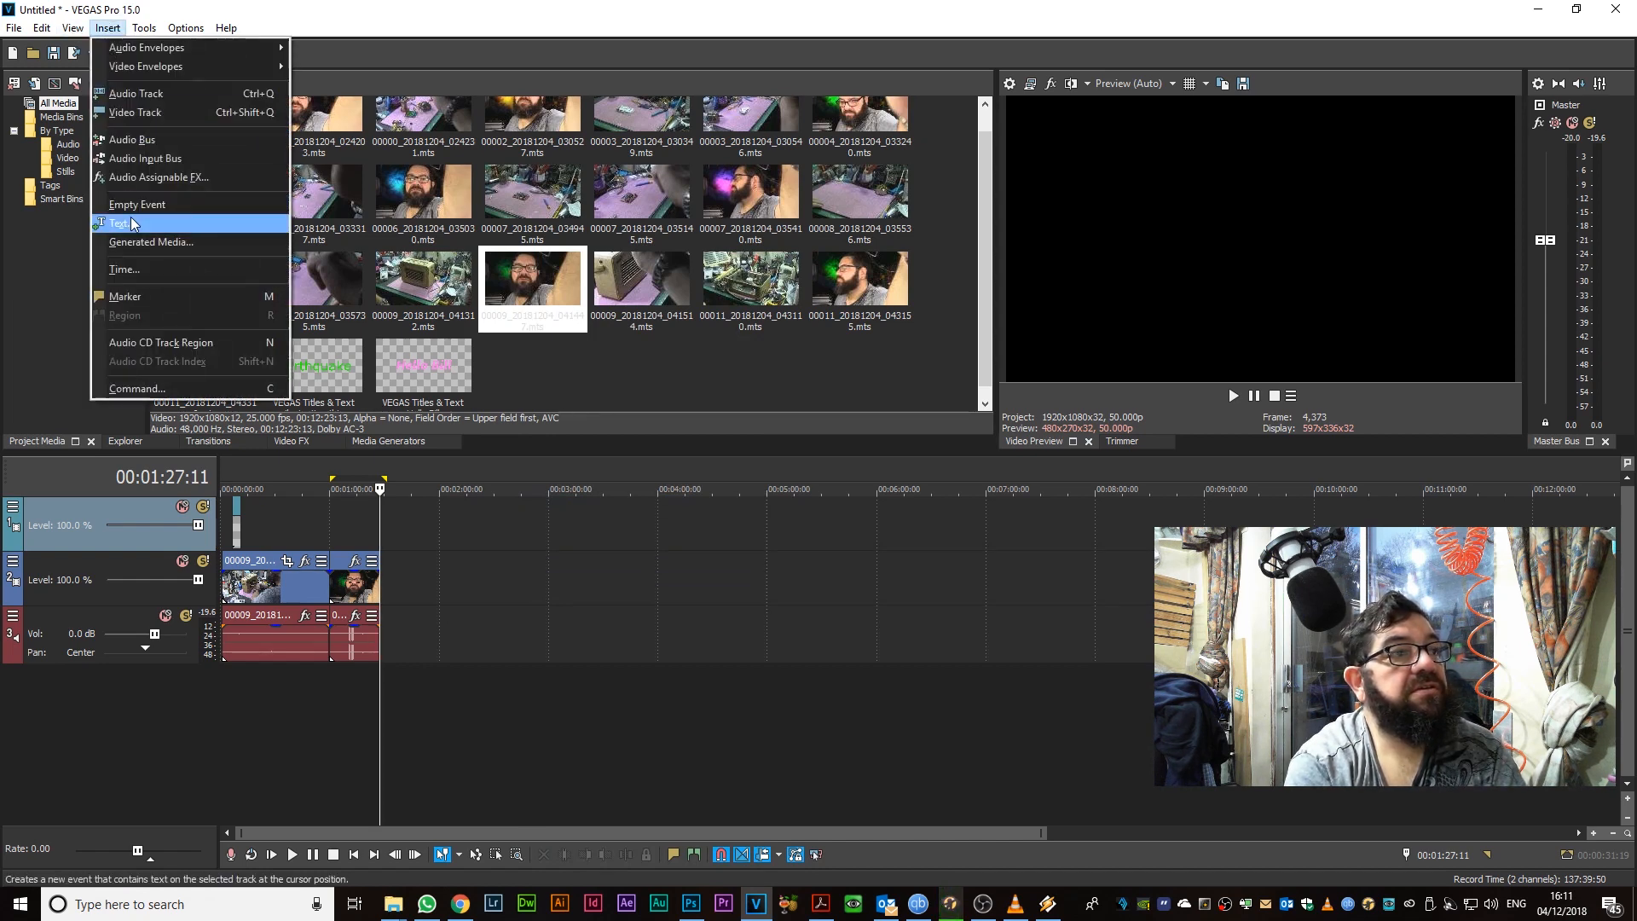
{"action": "left_click", "coordinate": [131, 219]}
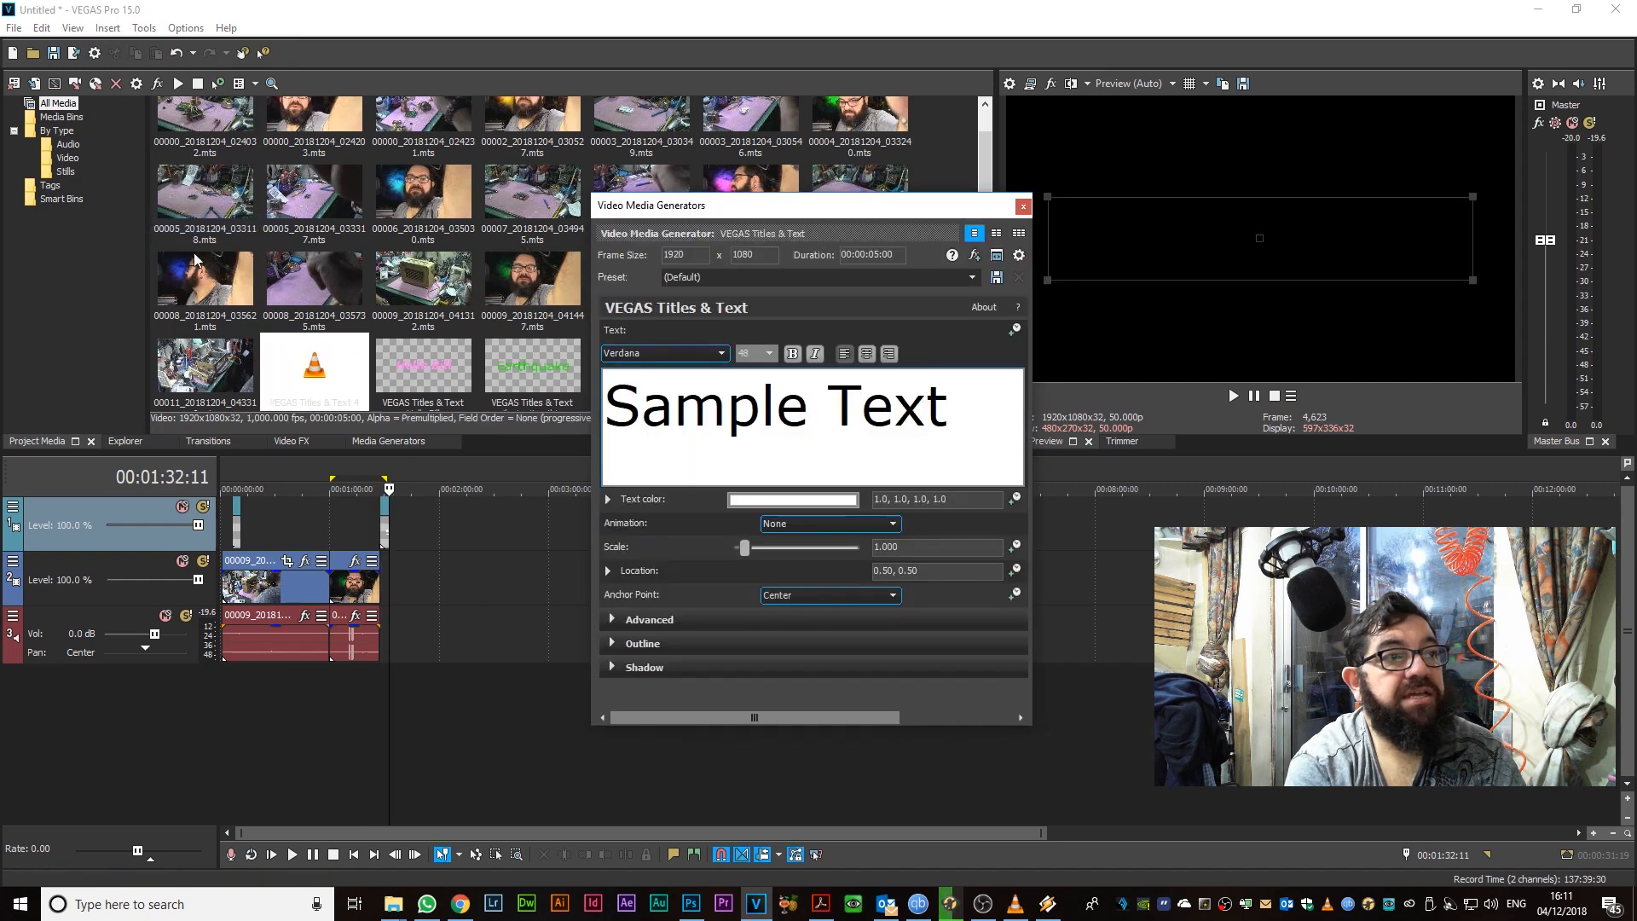
{"action": "left_click", "coordinate": [972, 277]}
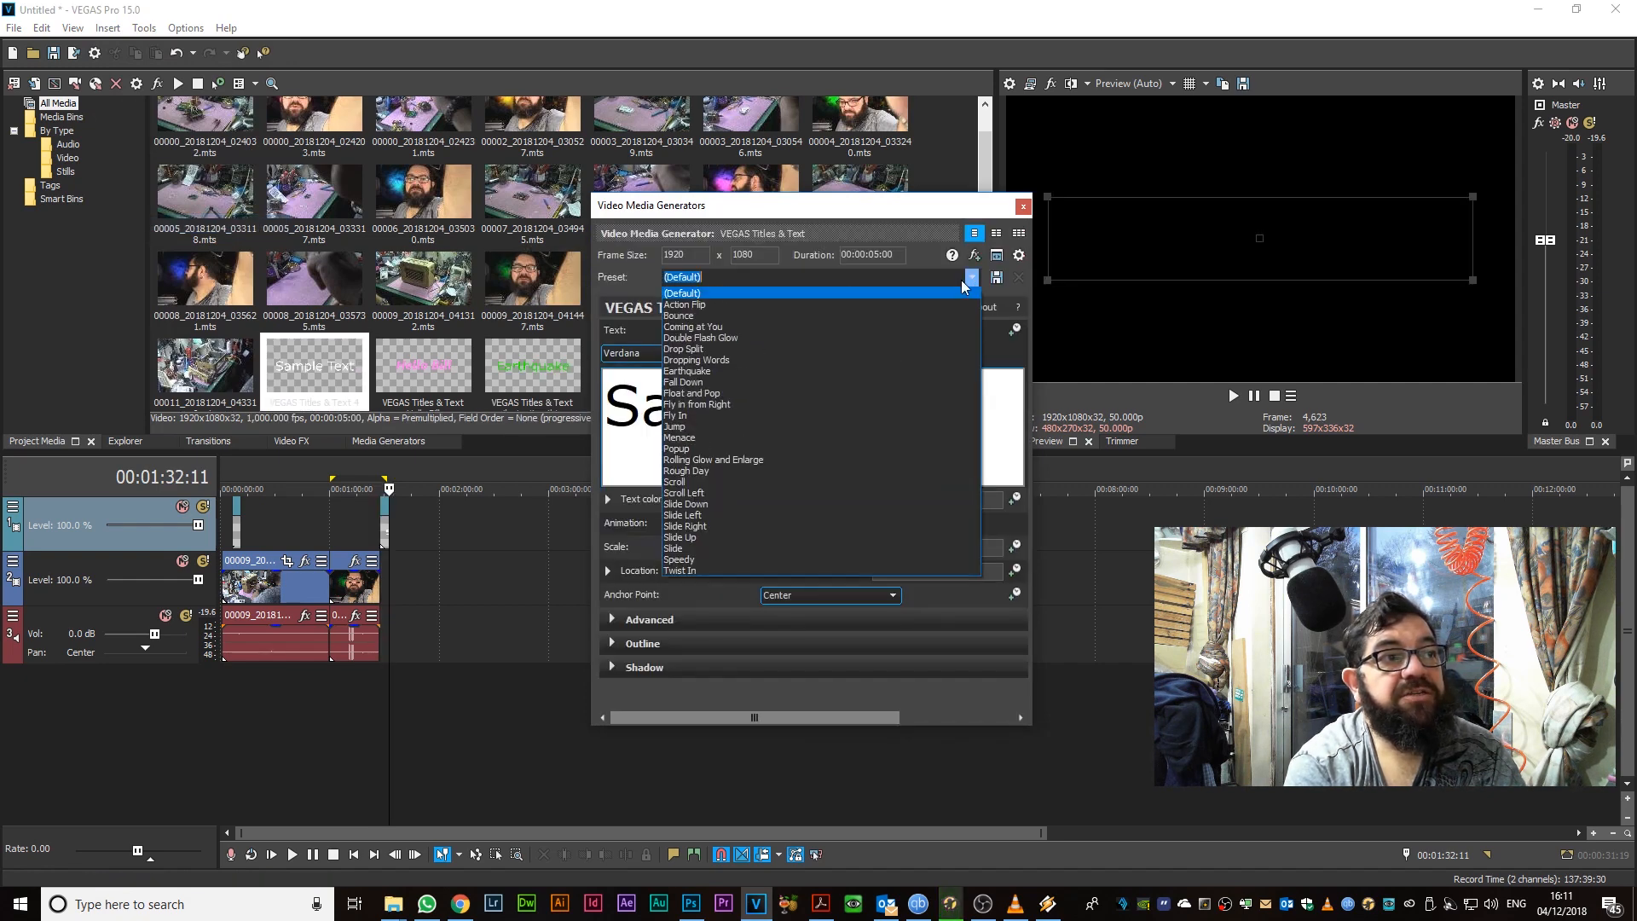
{"action": "left_click", "coordinate": [684, 571]}
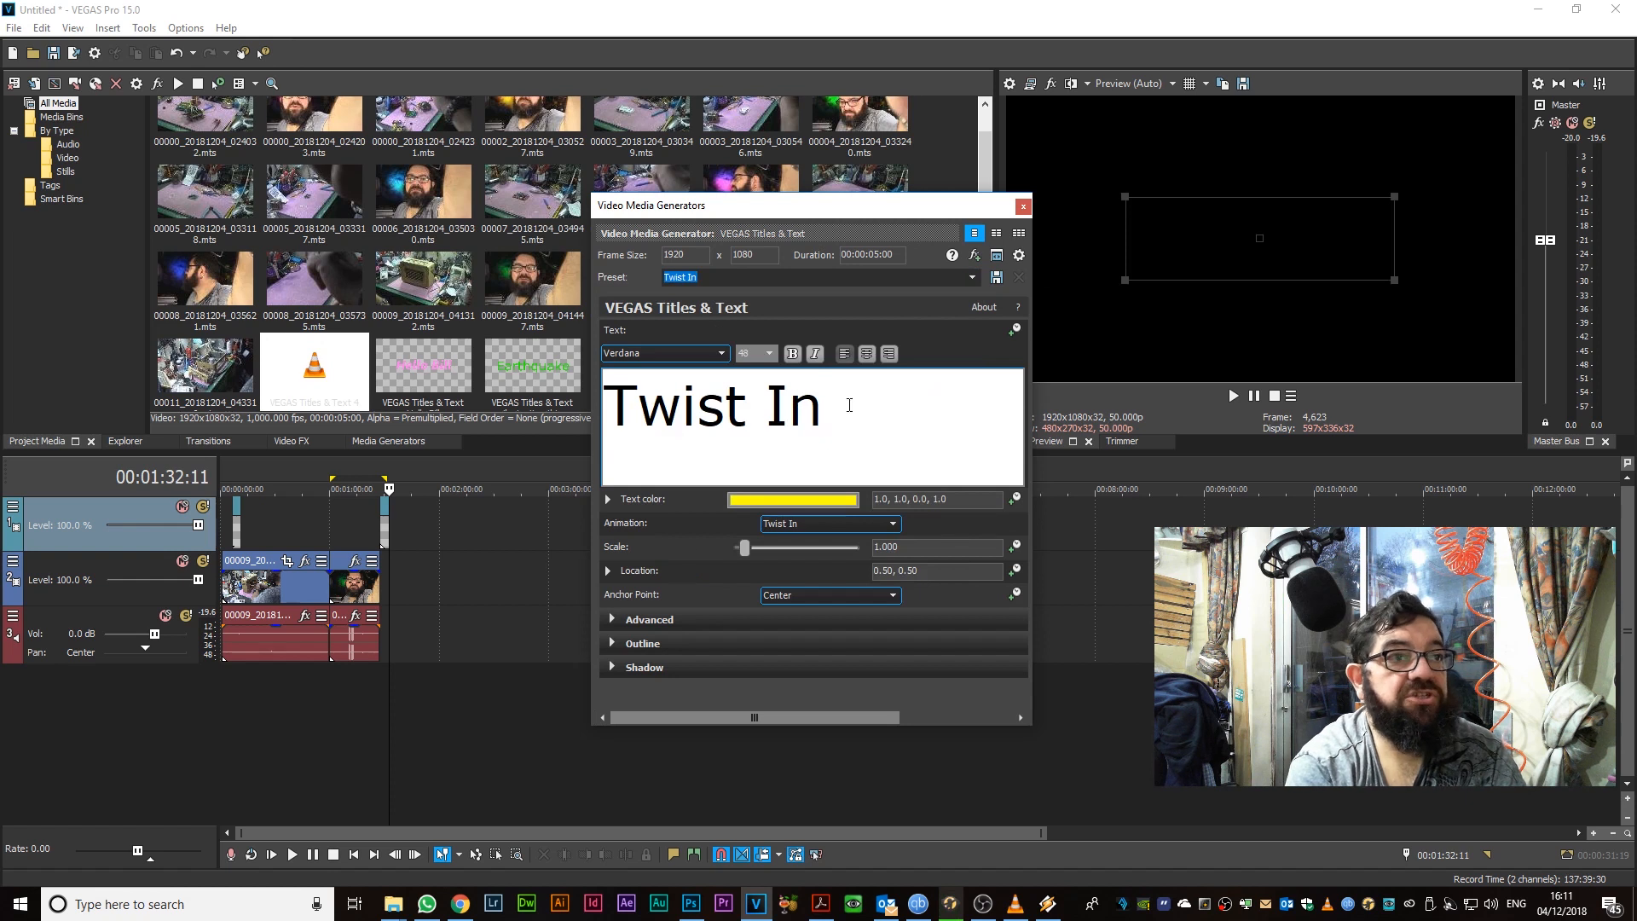
Replace the new title's text with "Thanks for watching" and close the media generator window
{"action": "left_click_drag", "start_coordinate": [849, 405], "coordinate": [657, 416]}
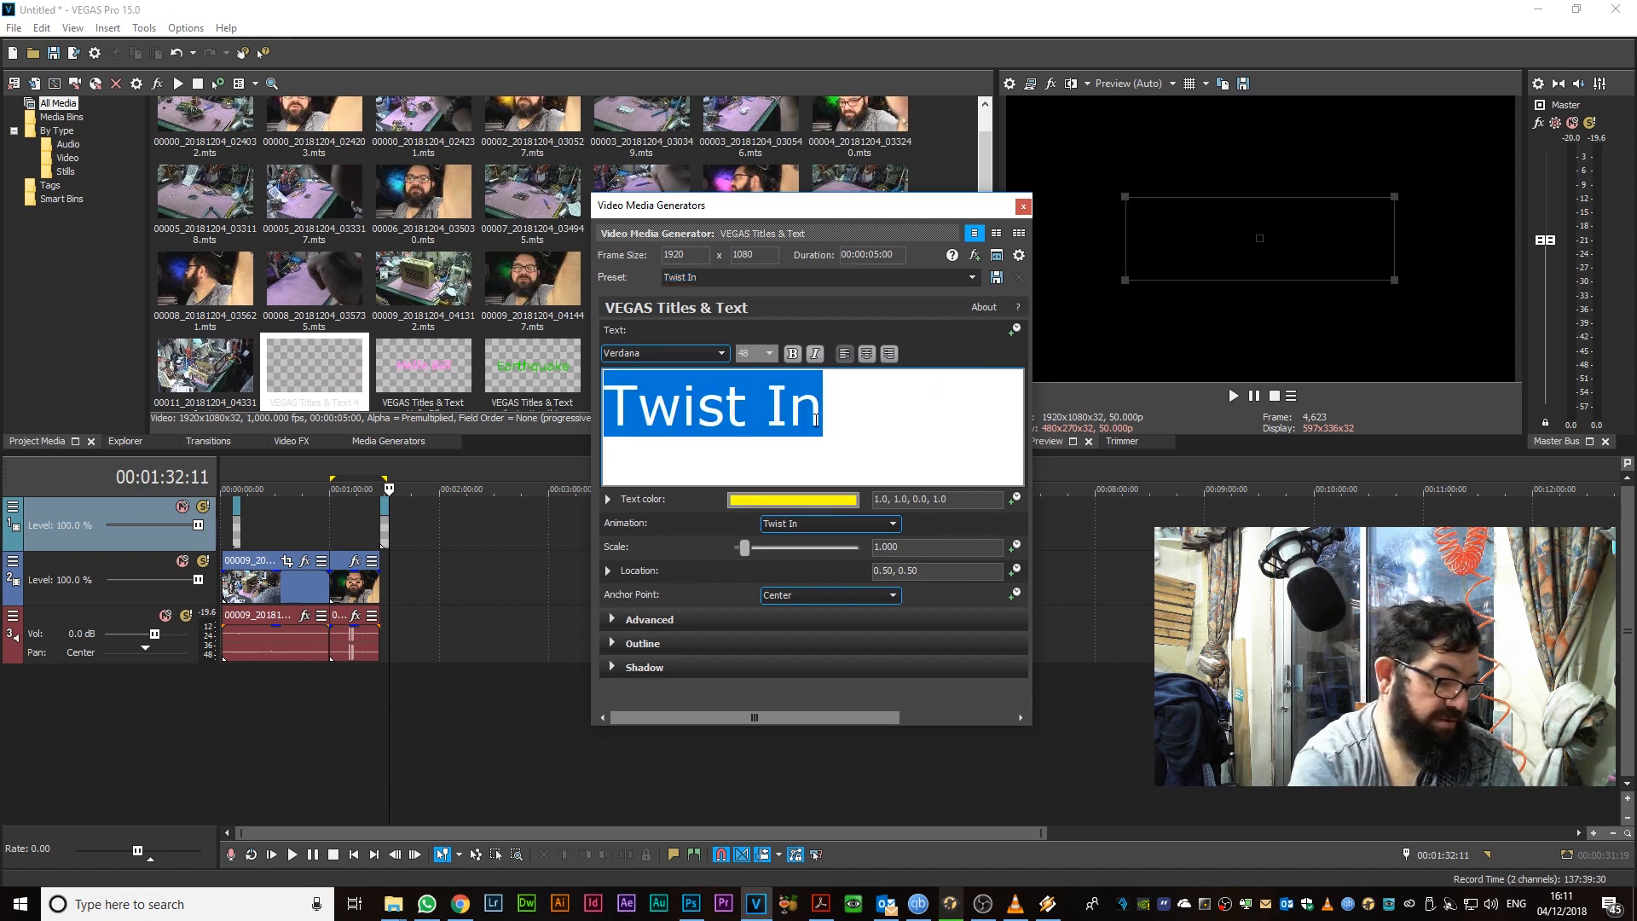
{"action": "type", "text": "Thanks fo"}
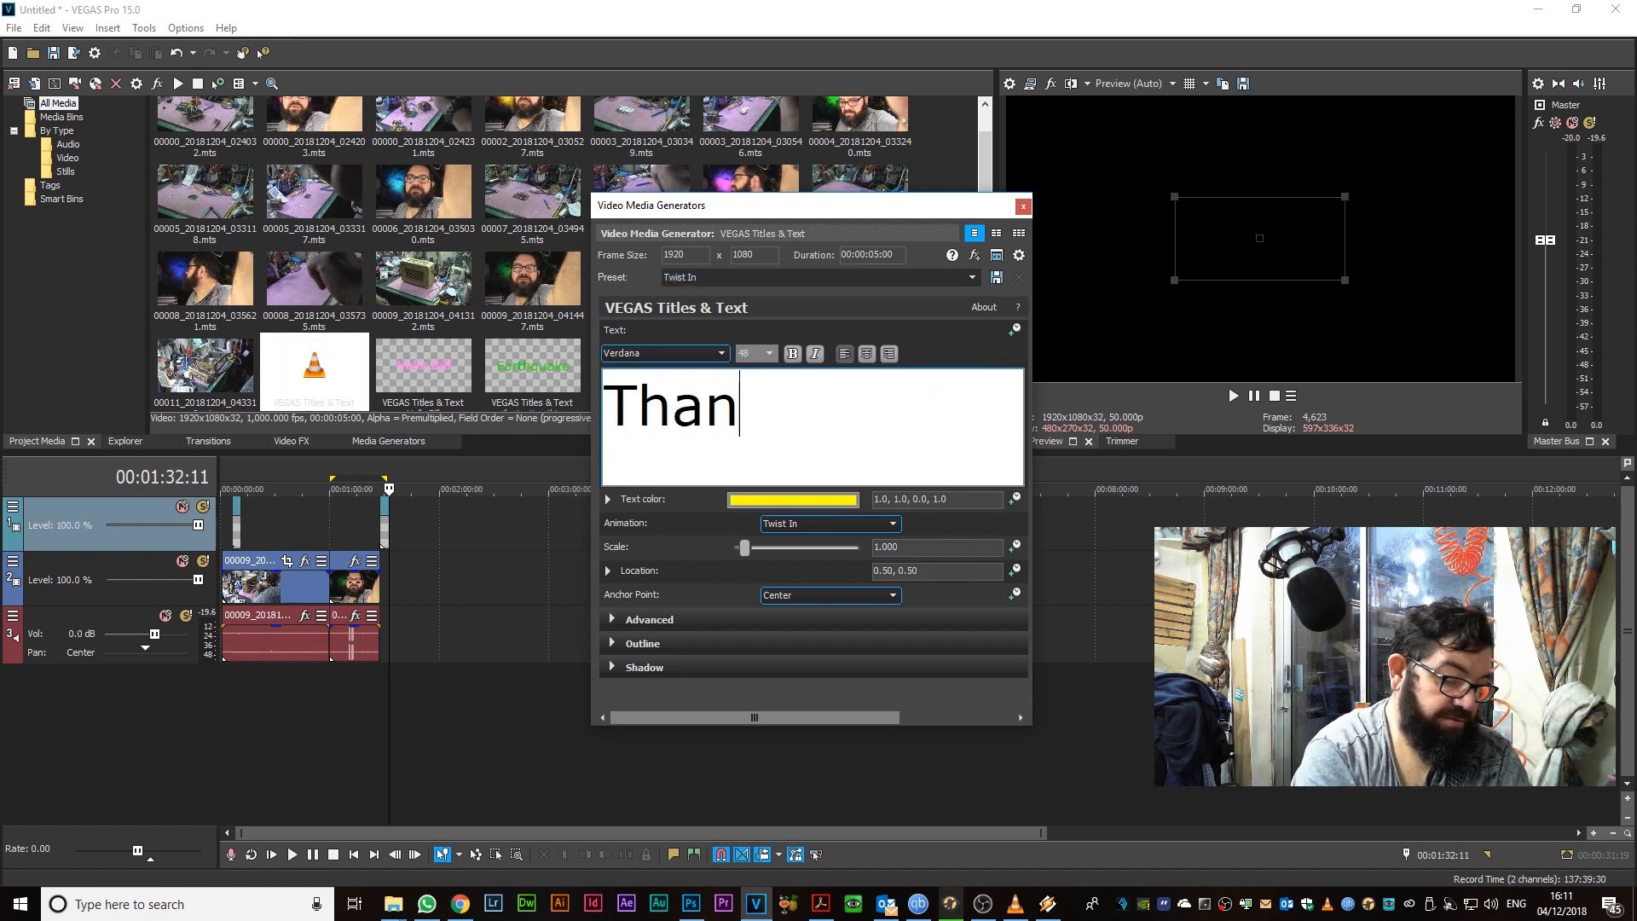
{"action": "type", "text": "r "}
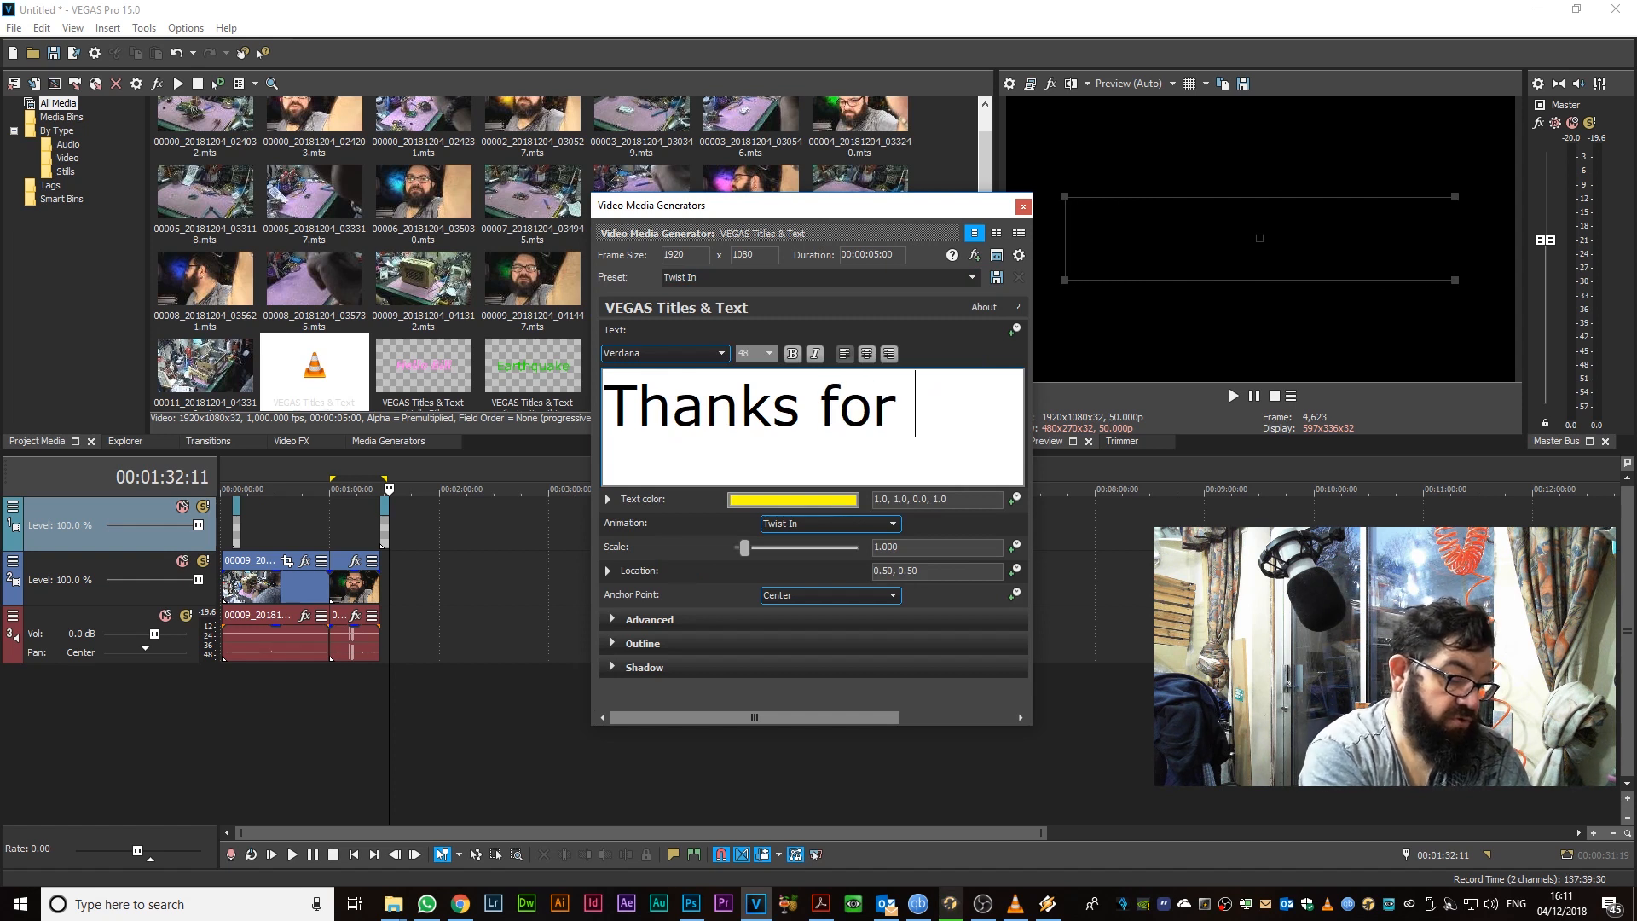
{"action": "type", "text": "watching"}
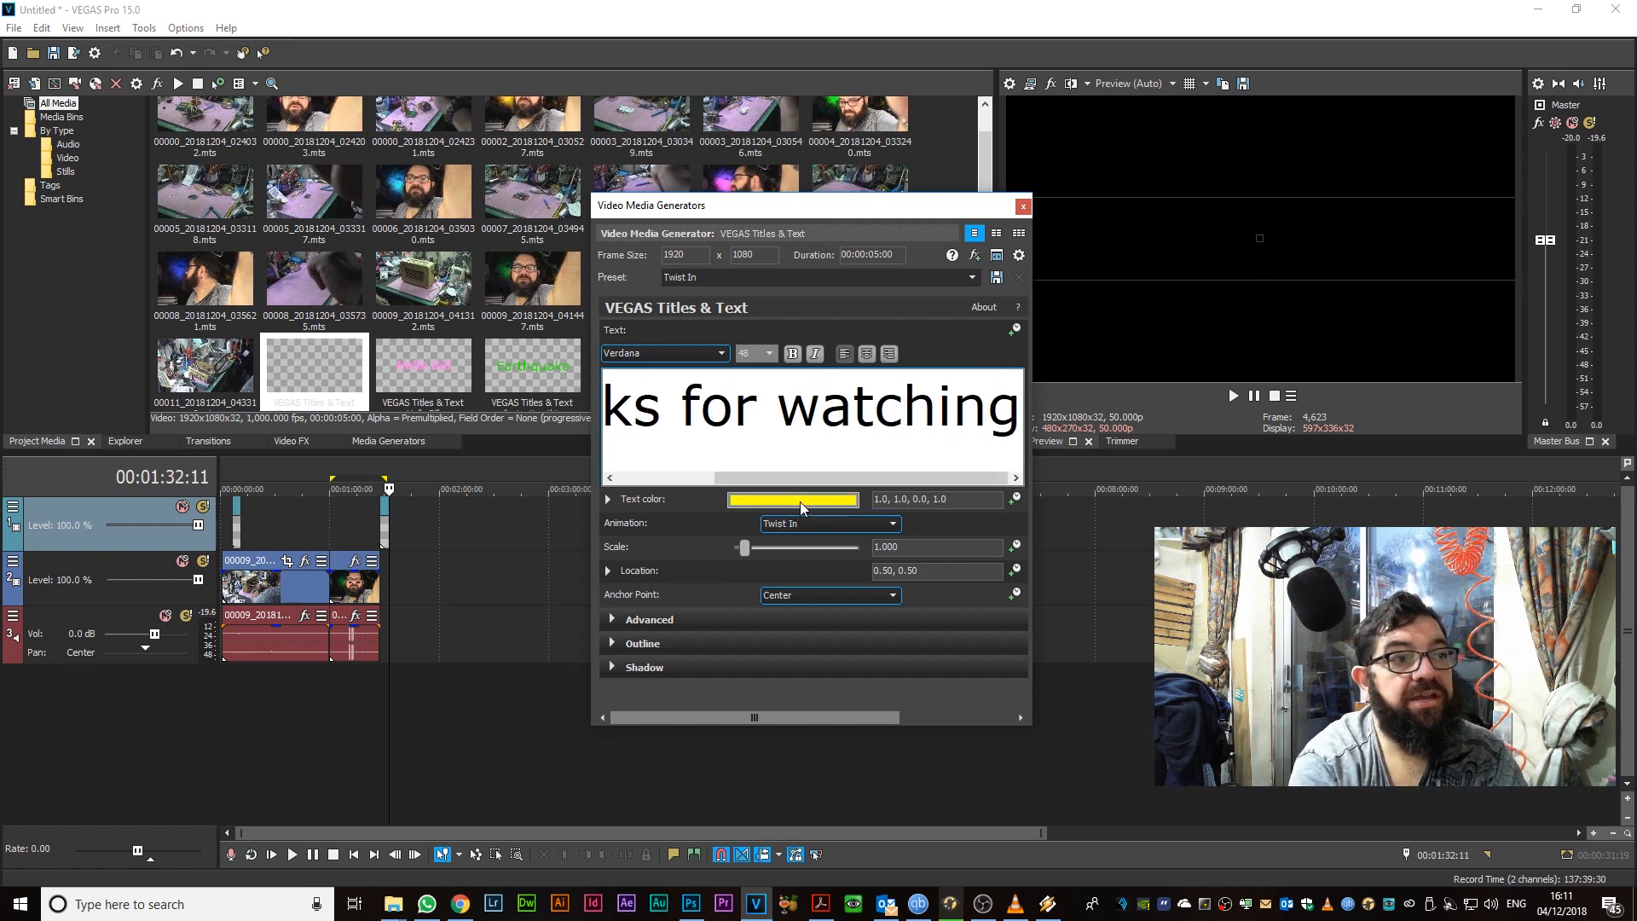
{"action": "left_click", "coordinate": [1022, 207]}
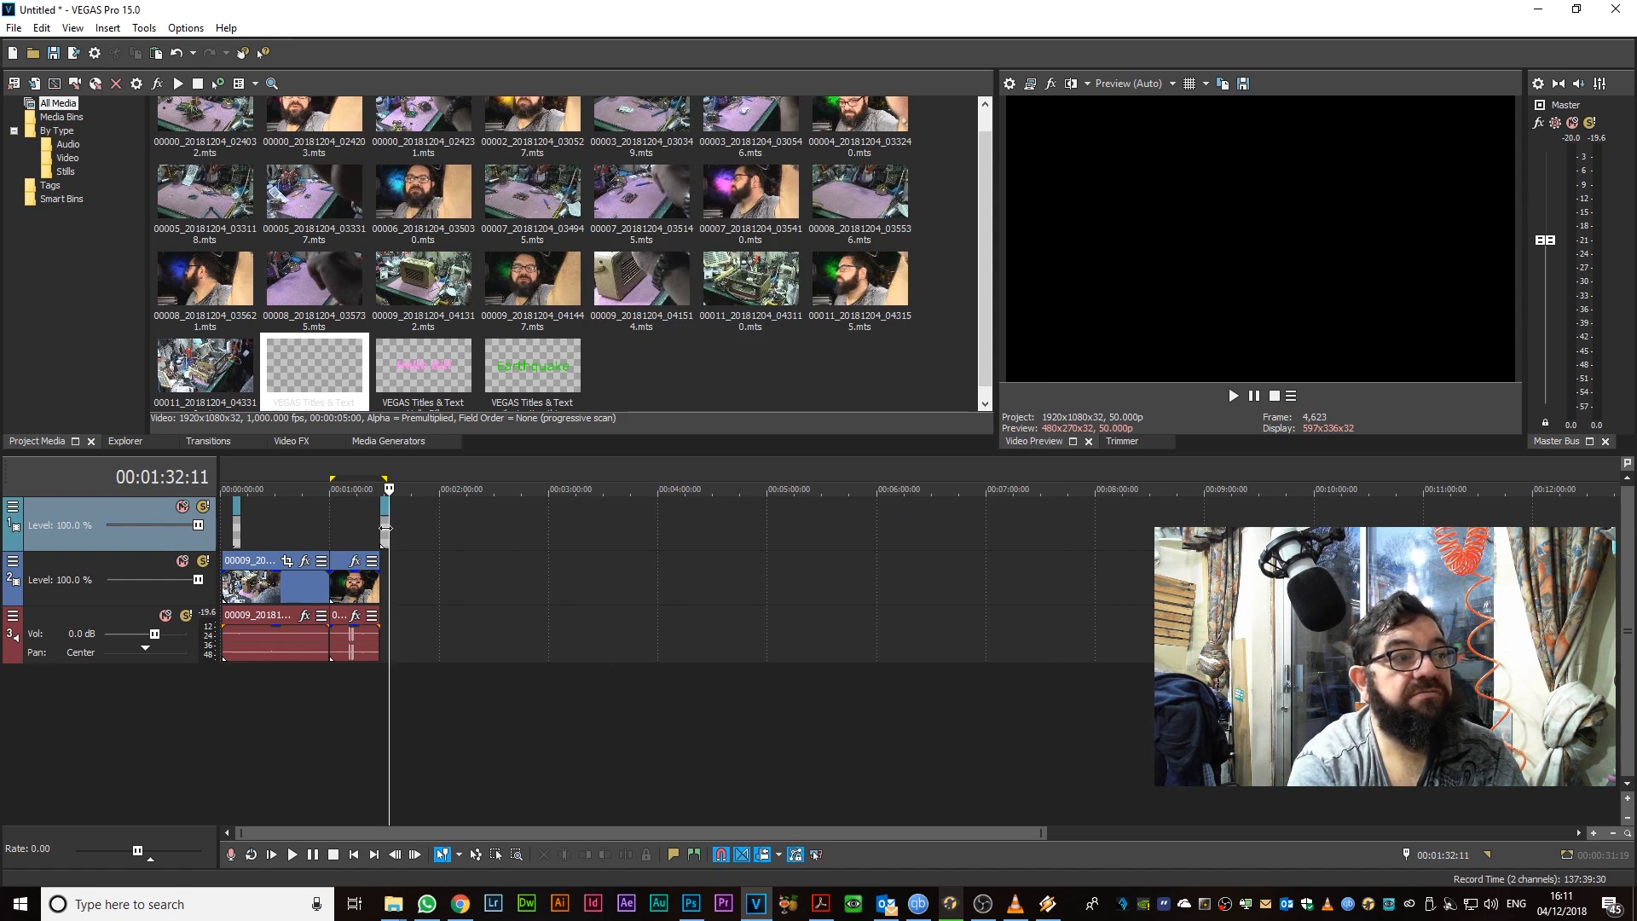
Move the closing title from the title track down to the video track, directly after the second clip
{"action": "left_click_drag", "start_coordinate": [382, 515], "coordinate": [384, 609]}
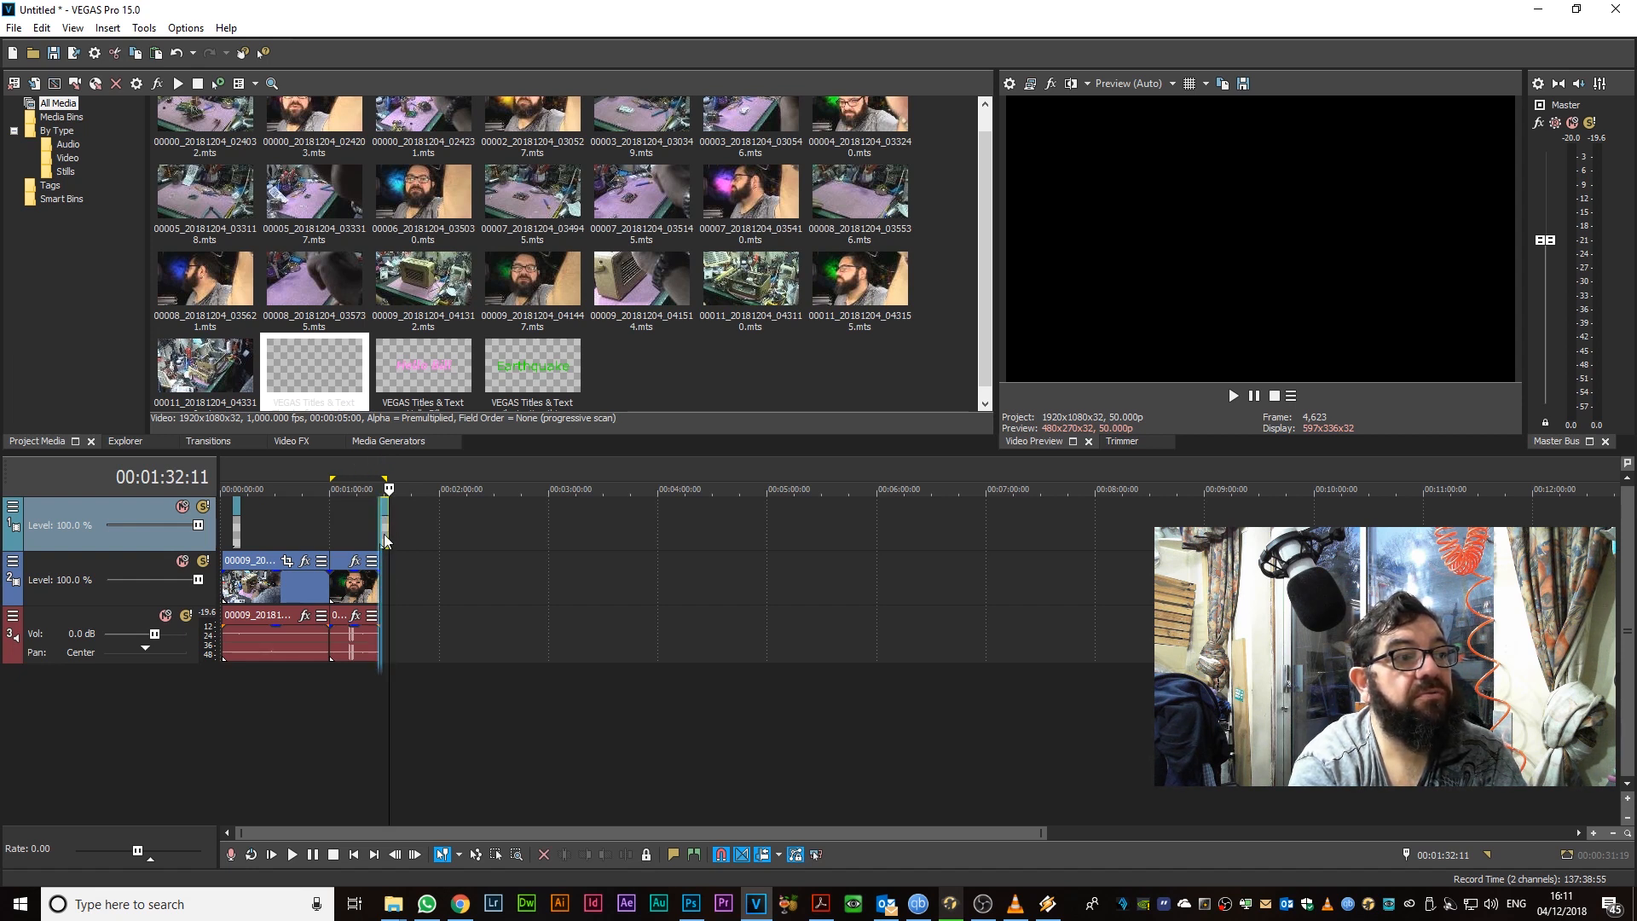
{"action": "left_click_drag", "start_coordinate": [385, 537], "coordinate": [384, 597]}
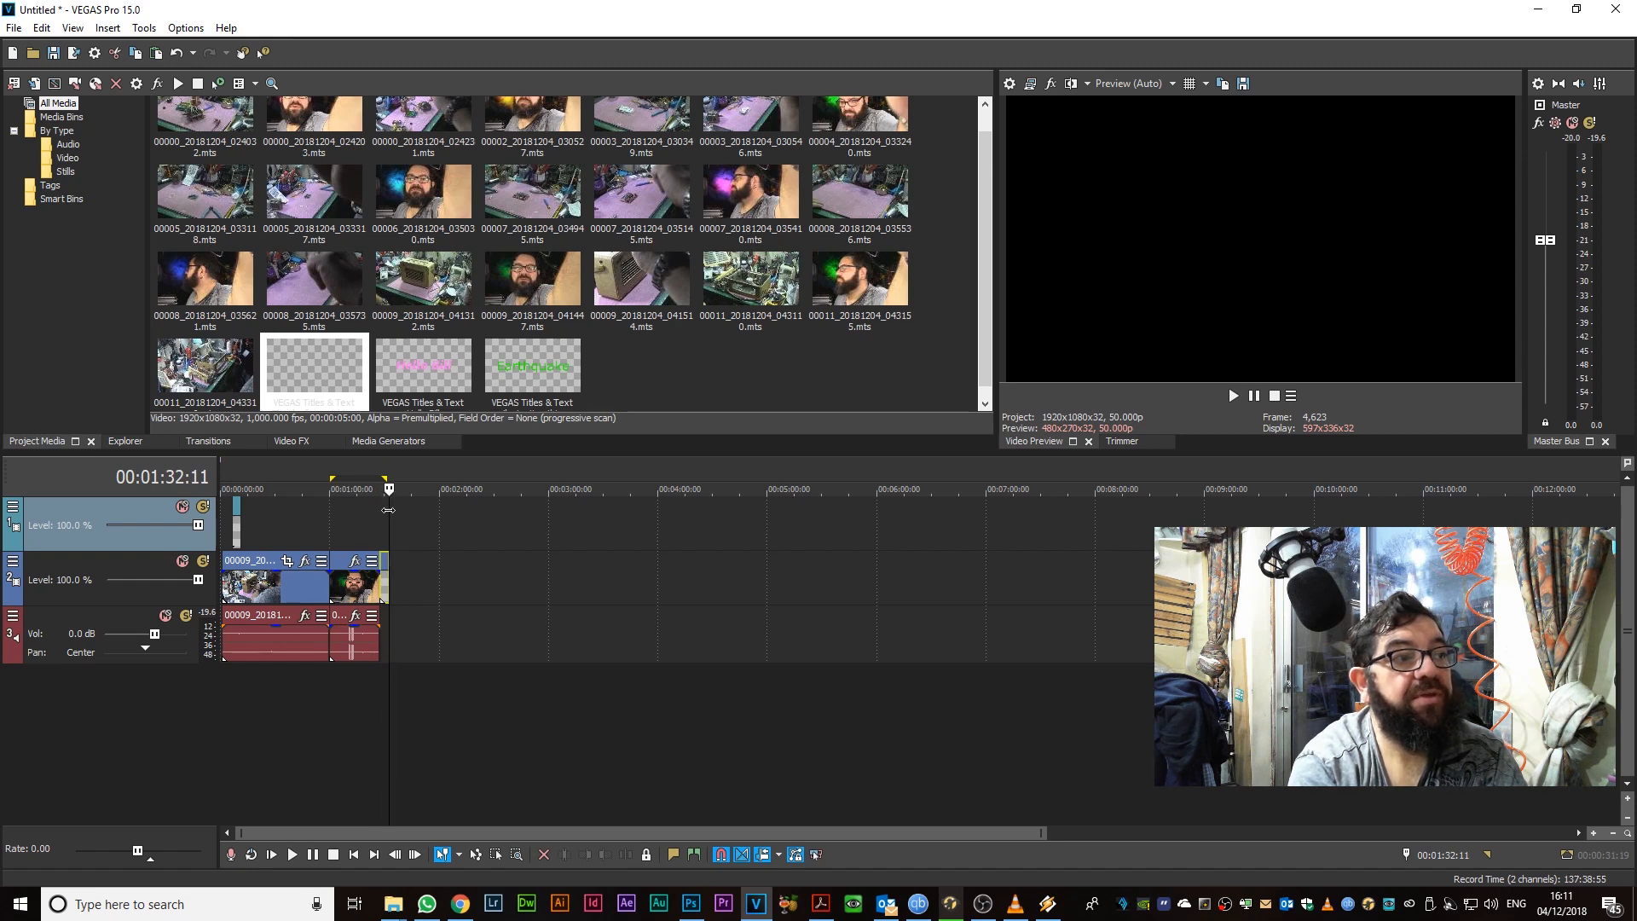
Play back the ending of the edit from 00:01:19:01 through the closing title, and stop after it
{"action": "left_click_drag", "start_coordinate": [389, 489], "coordinate": [365, 545]}
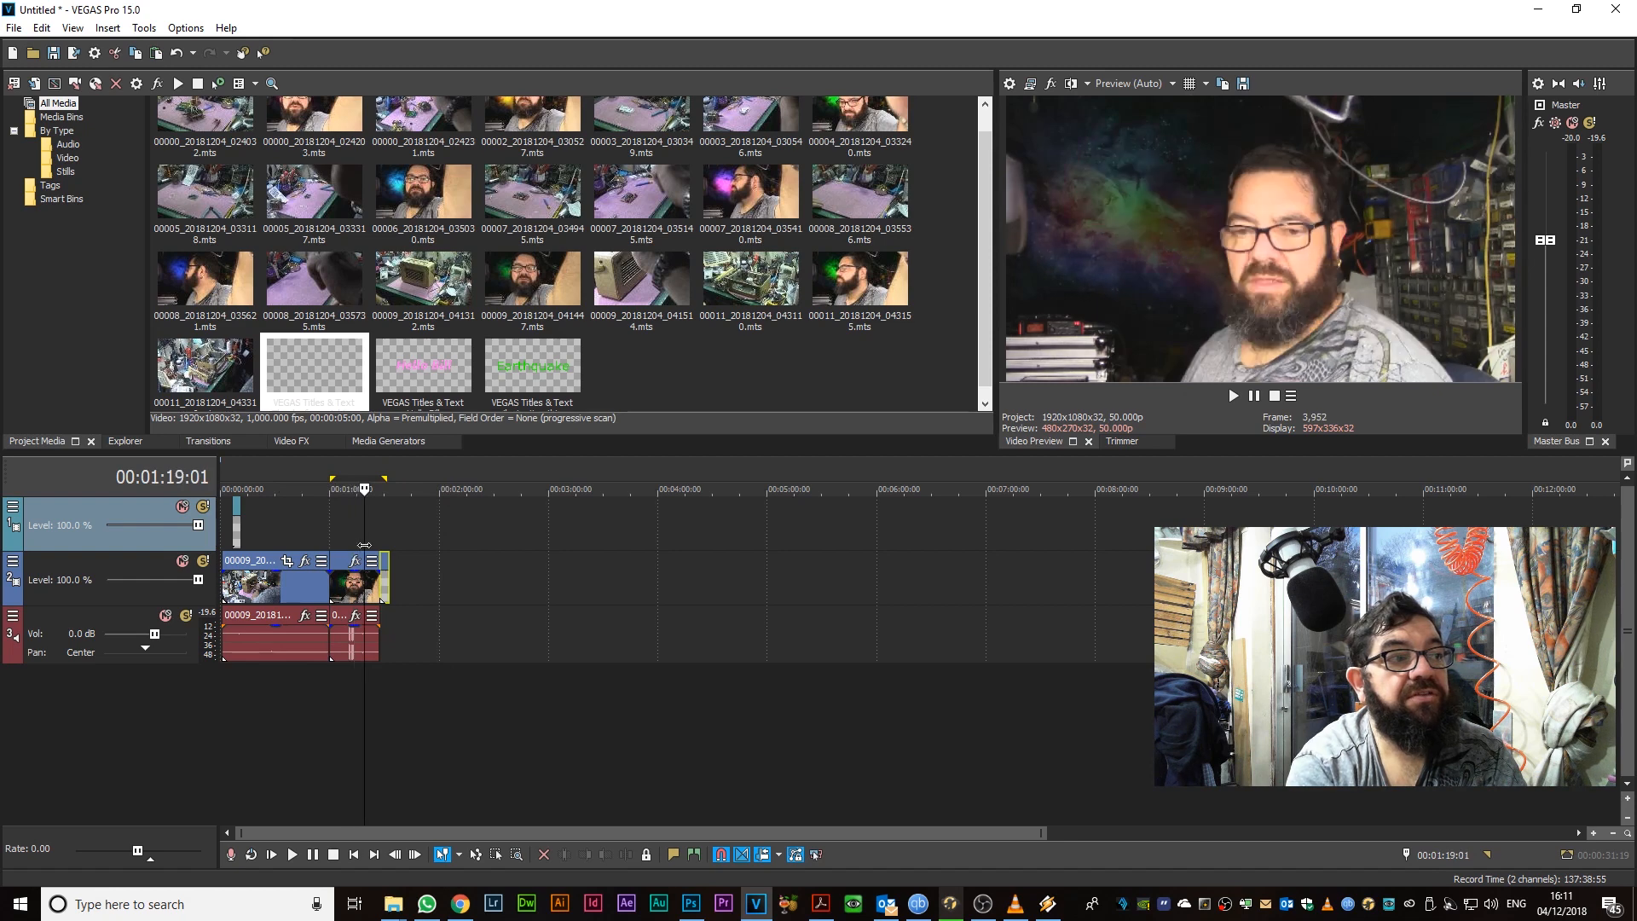
{"action": "left_click", "coordinate": [1233, 396]}
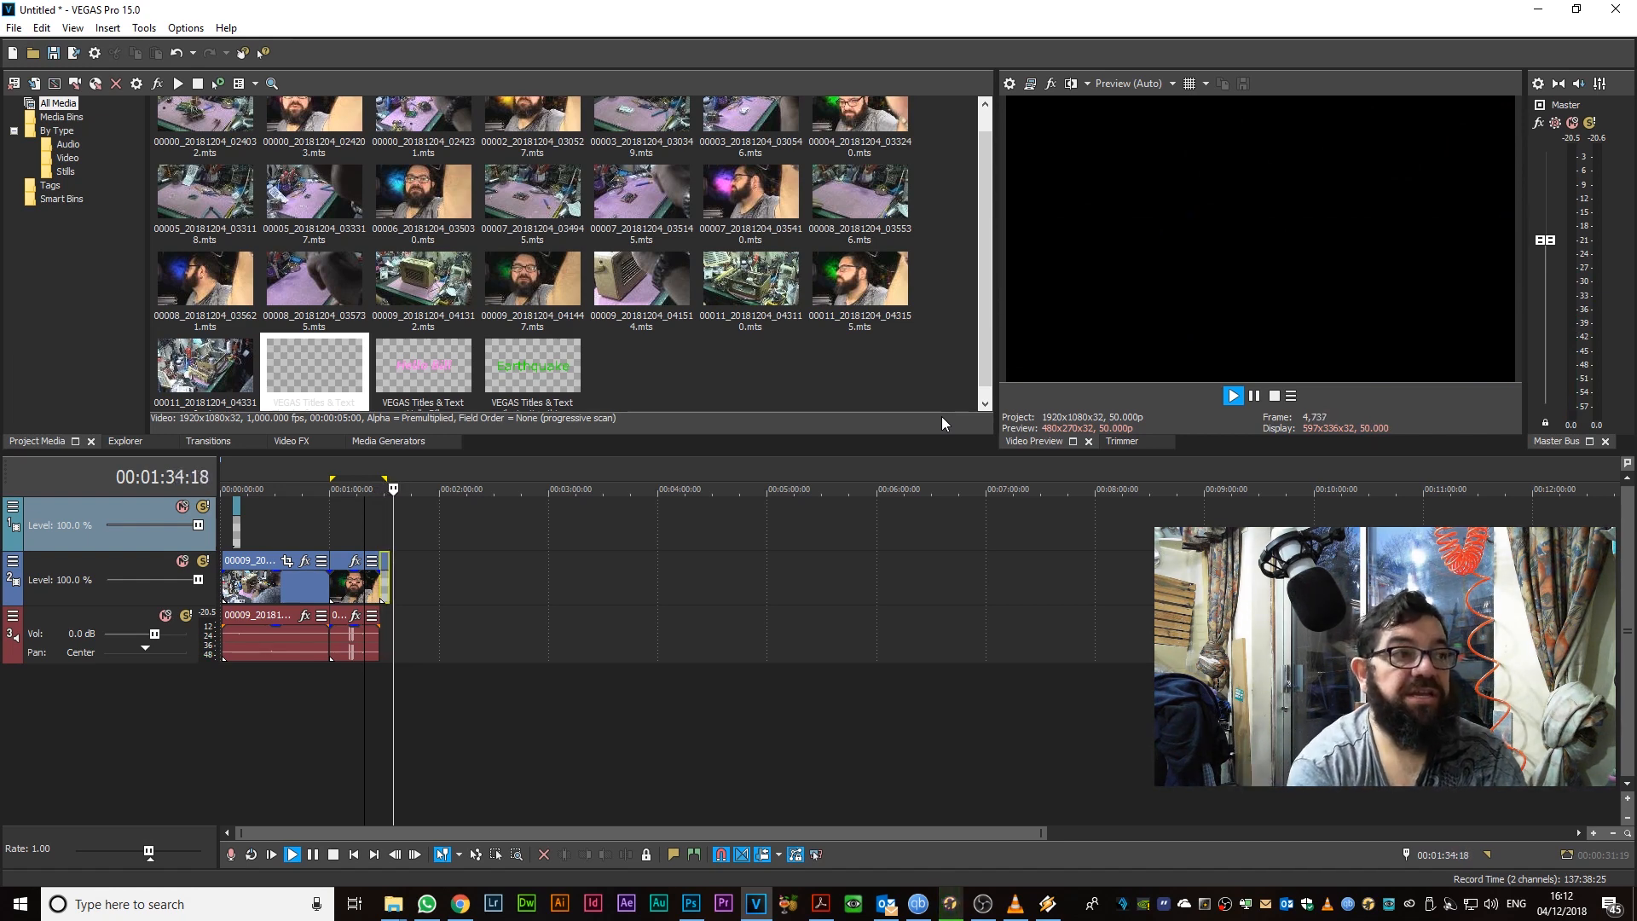
{"action": "left_click", "coordinate": [1273, 395]}
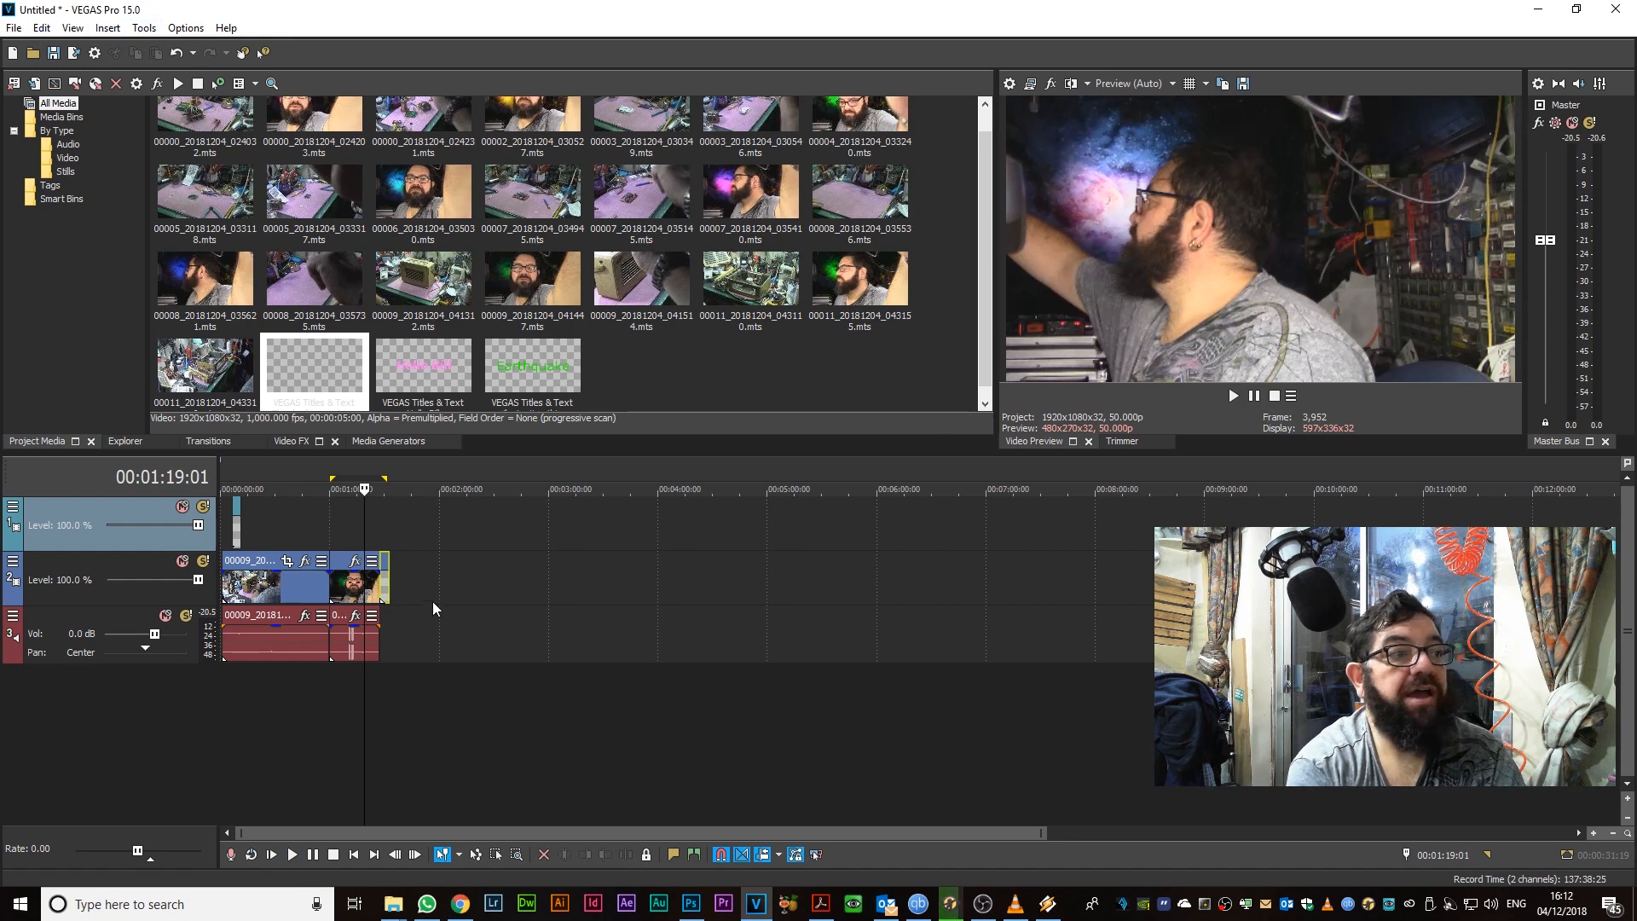
Render the video as Untitled.mp4 in MAGIX HEVC/AAC MP4 format with the Internet HD 1080p 25 fps (NVIDIA NVENC) template
{"action": "left_click", "coordinate": [14, 29]}
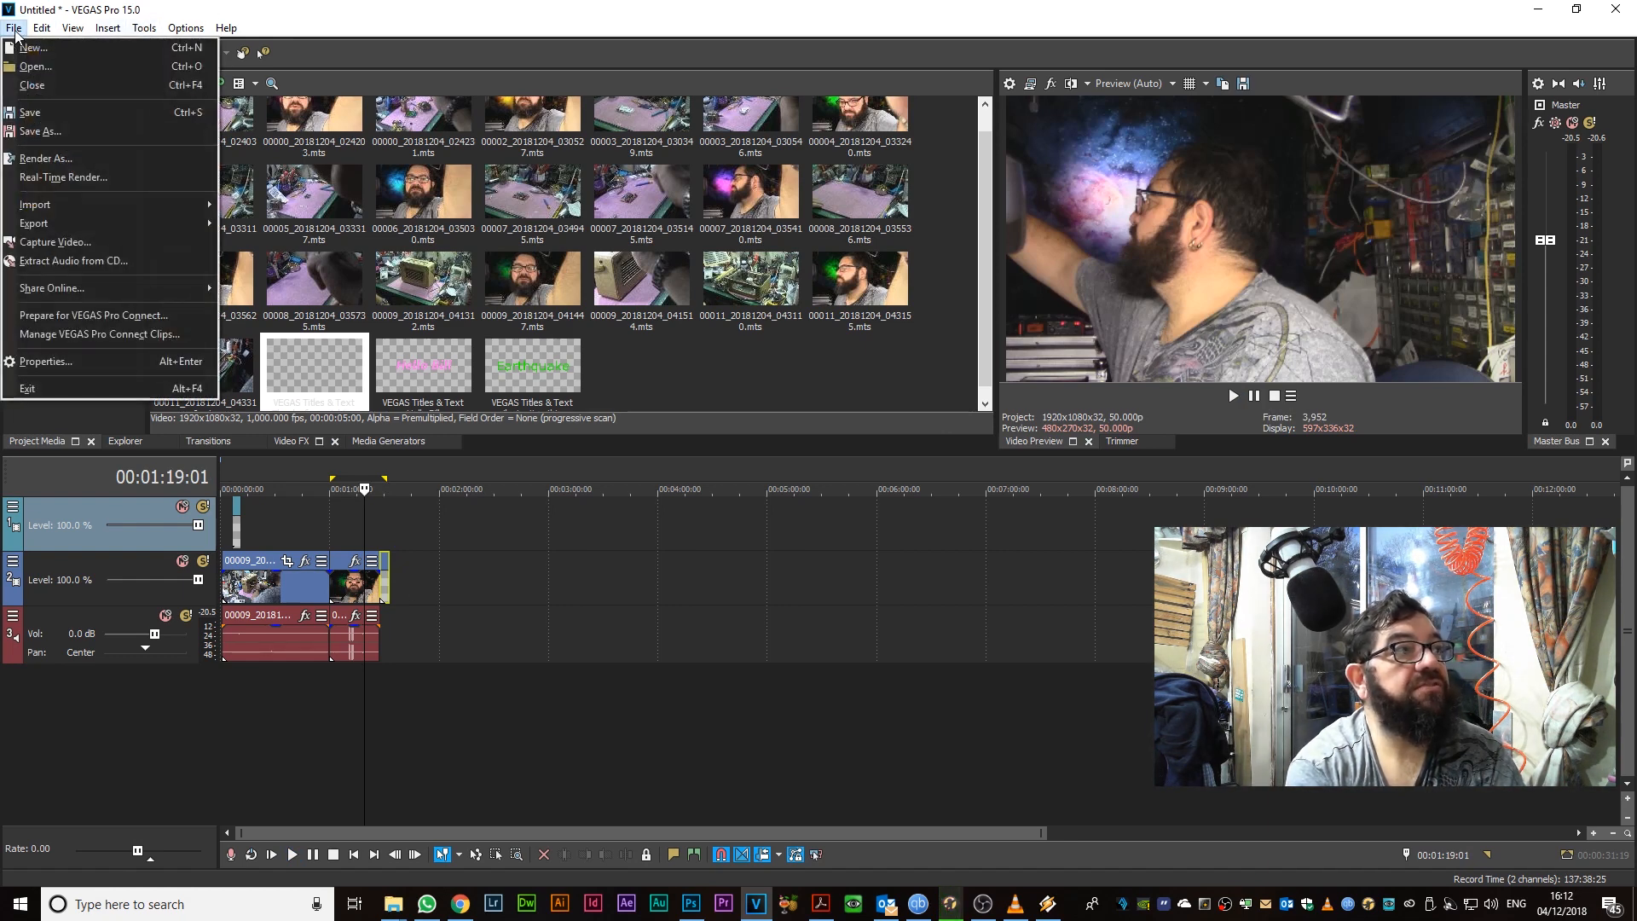
{"action": "left_click", "coordinate": [51, 157]}
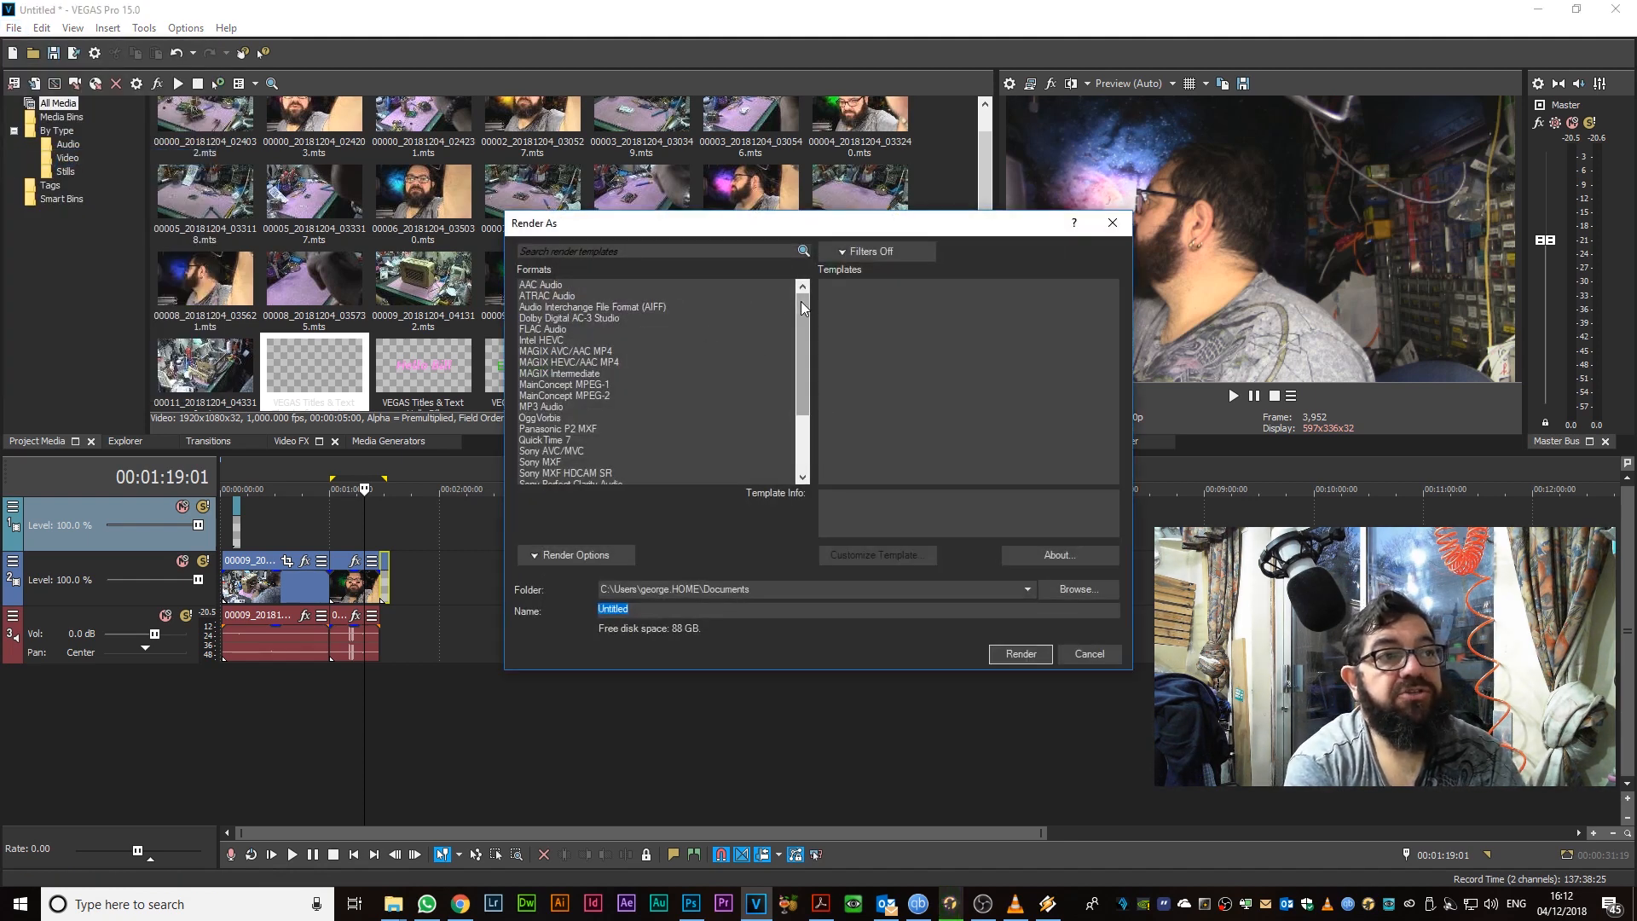
{"action": "mouse_move", "coordinate": [802, 300]}
{"action": "left_mouse_down"}
{"action": "mouse_move", "coordinate": [802, 380]}
{"action": "mouse_move", "coordinate": [807, 284]}
{"action": "left_mouse_up"}
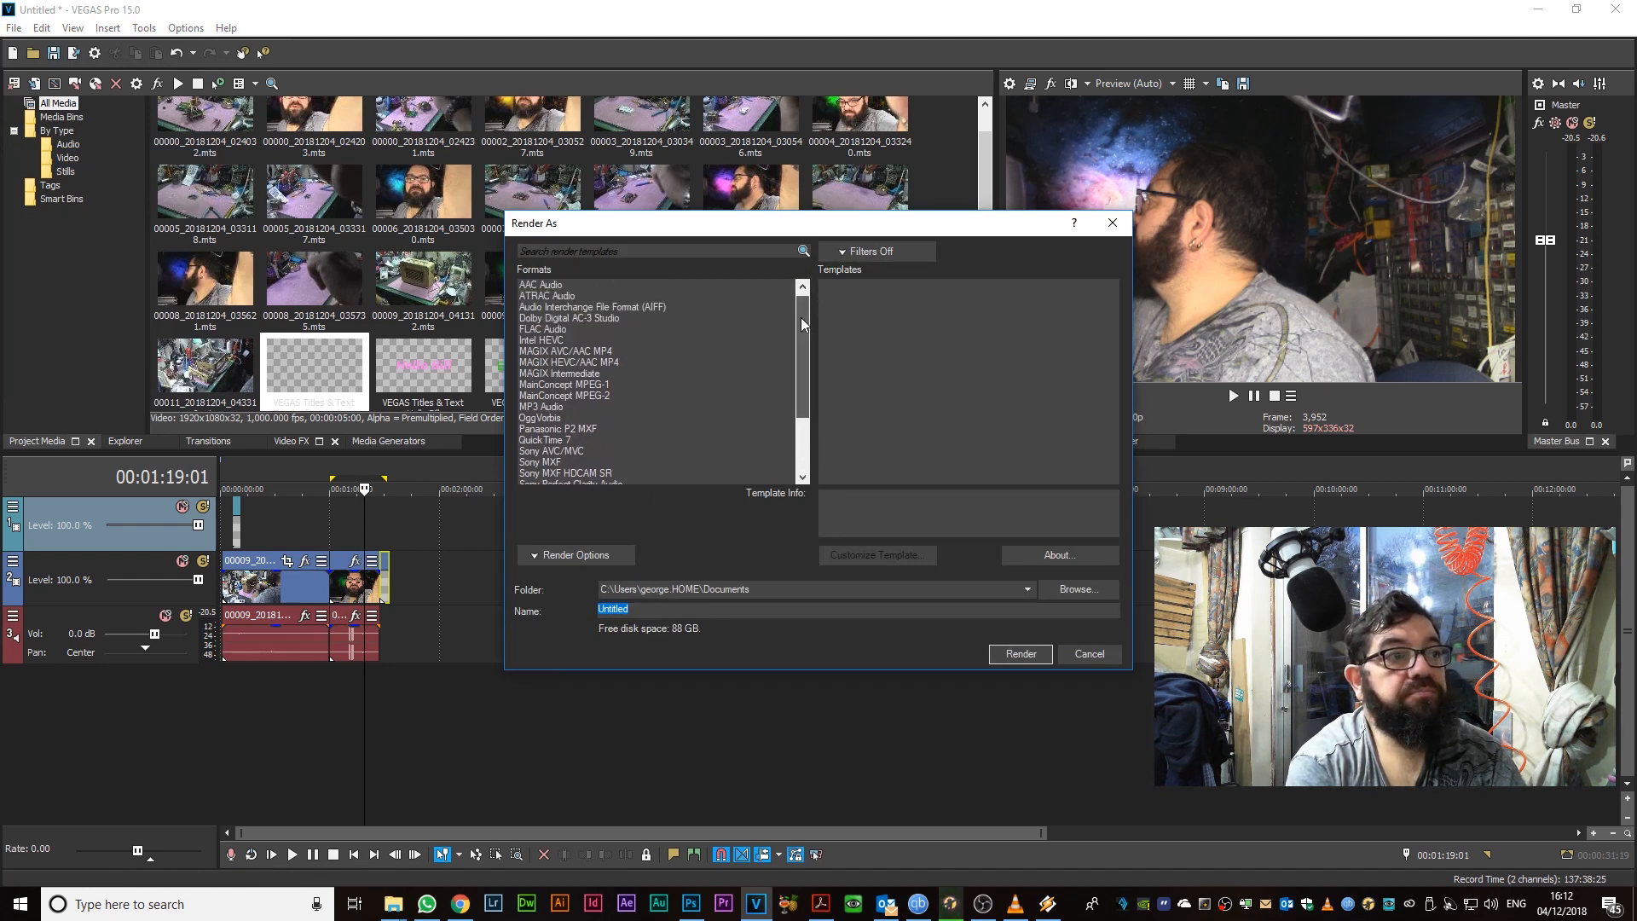
{"action": "left_click_drag", "start_coordinate": [800, 317], "coordinate": [801, 381]}
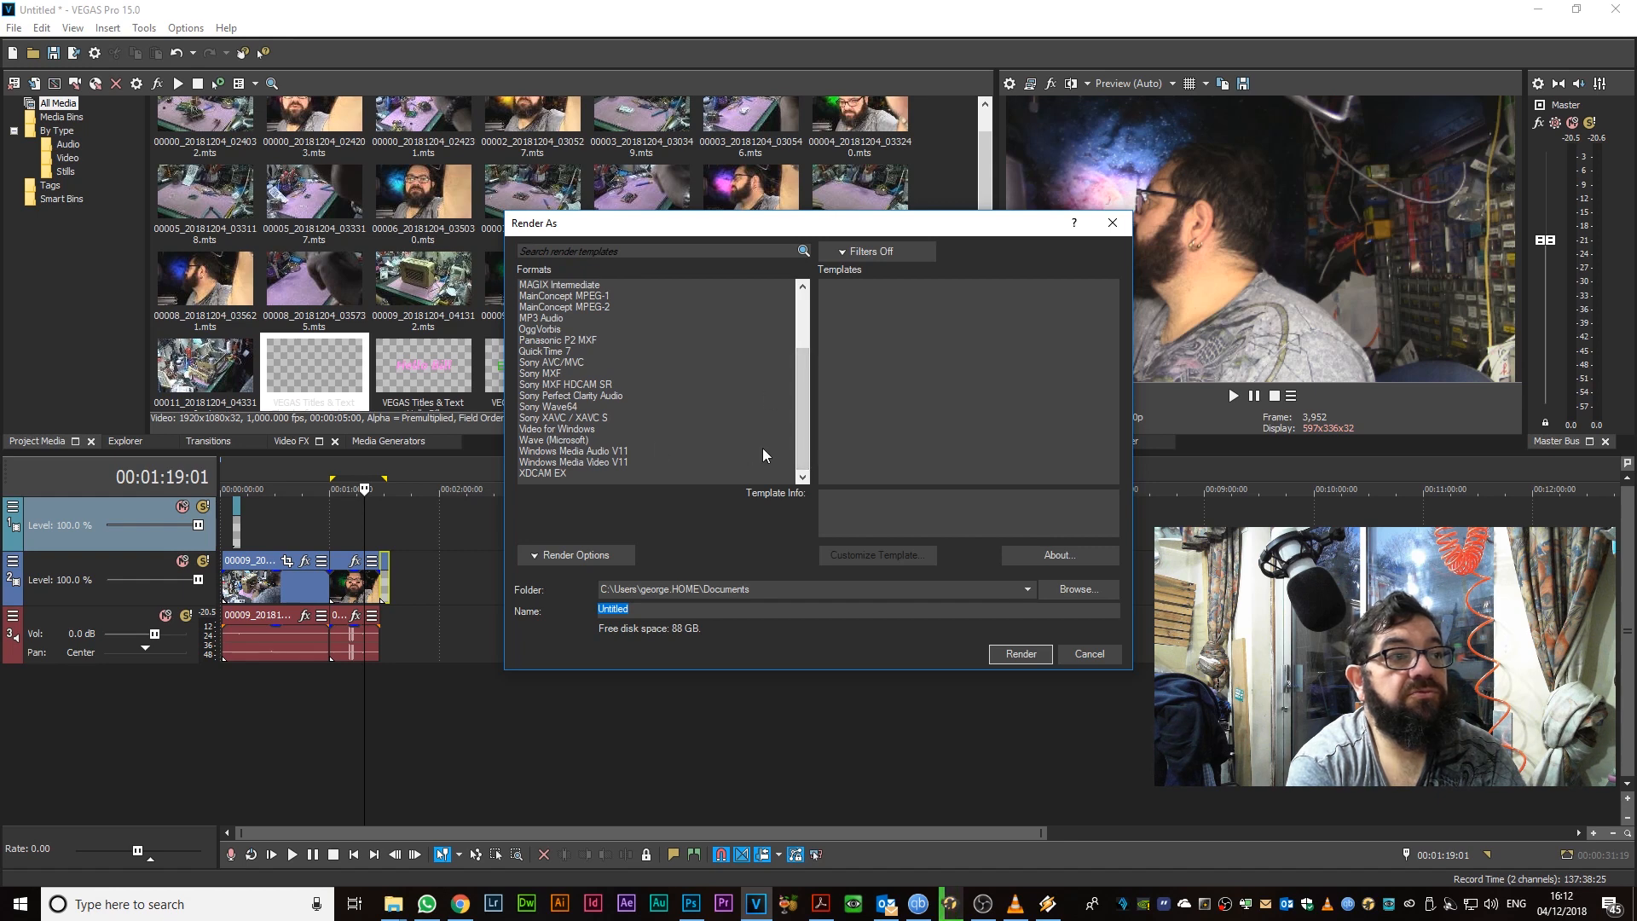
{"action": "left_click_drag", "start_coordinate": [800, 438], "coordinate": [804, 359]}
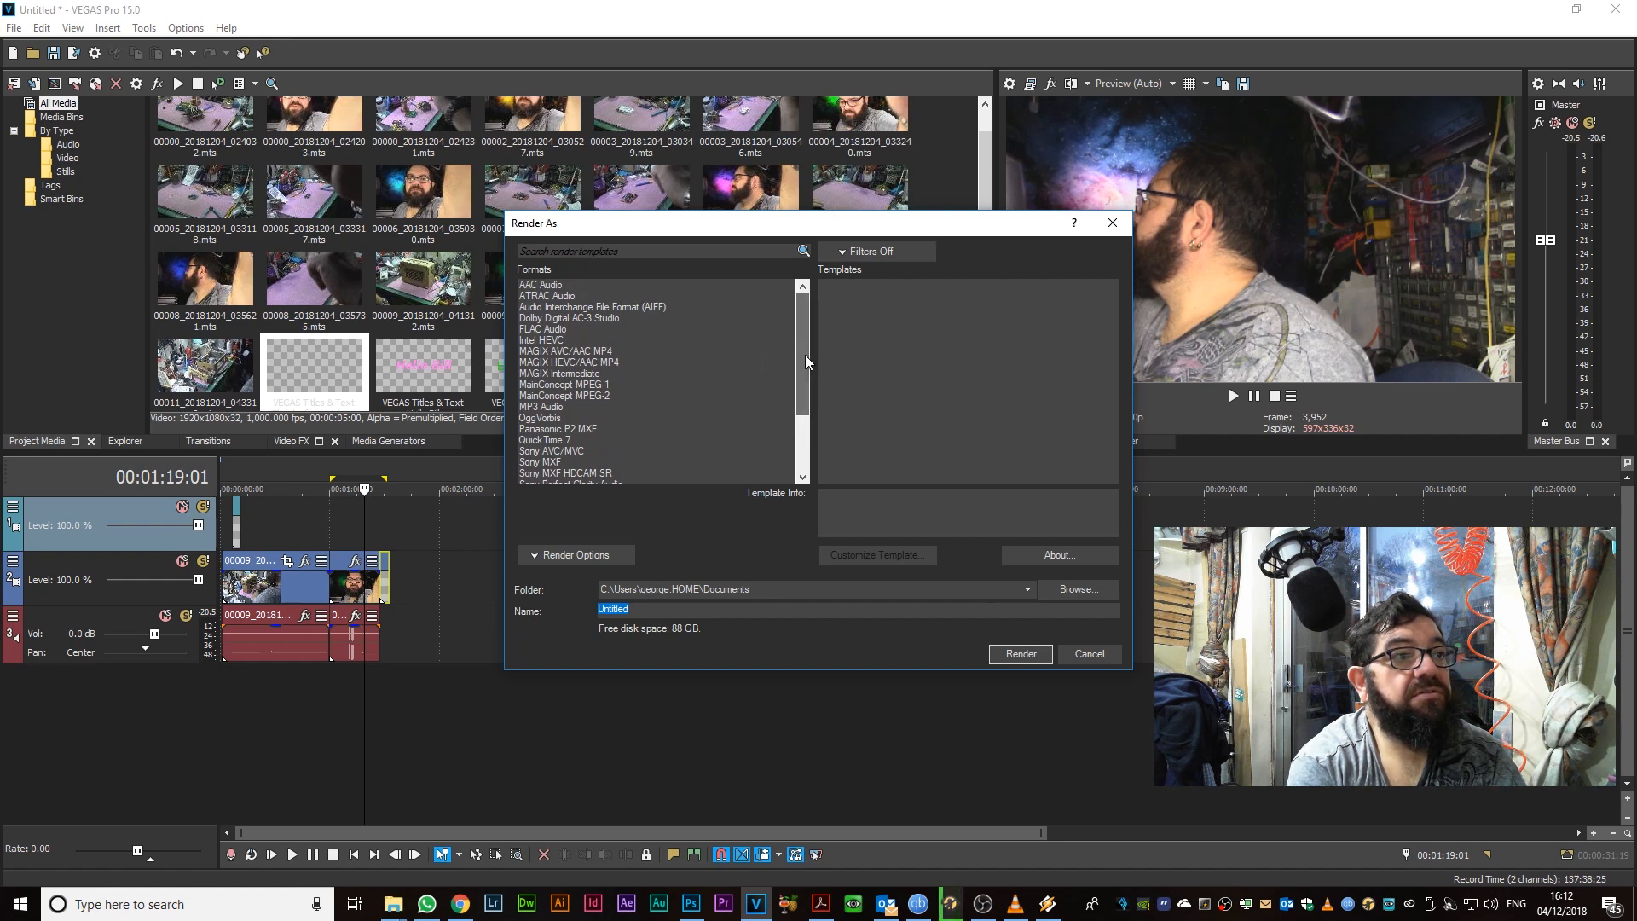
{"action": "left_click", "coordinate": [565, 361]}
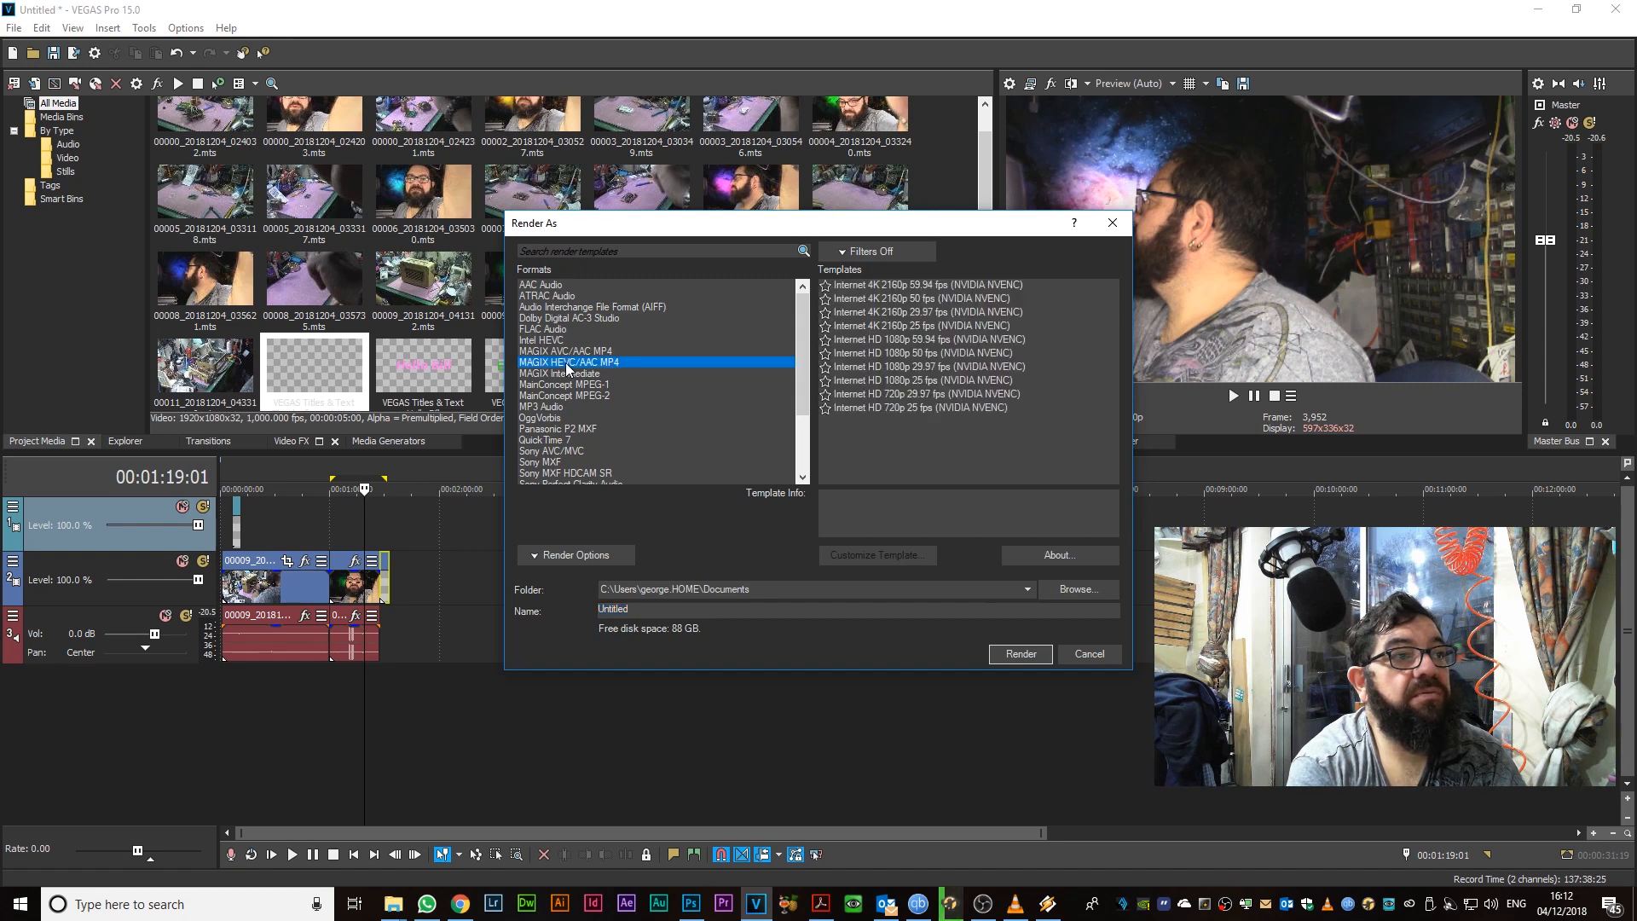
{"action": "left_click", "coordinate": [854, 380]}
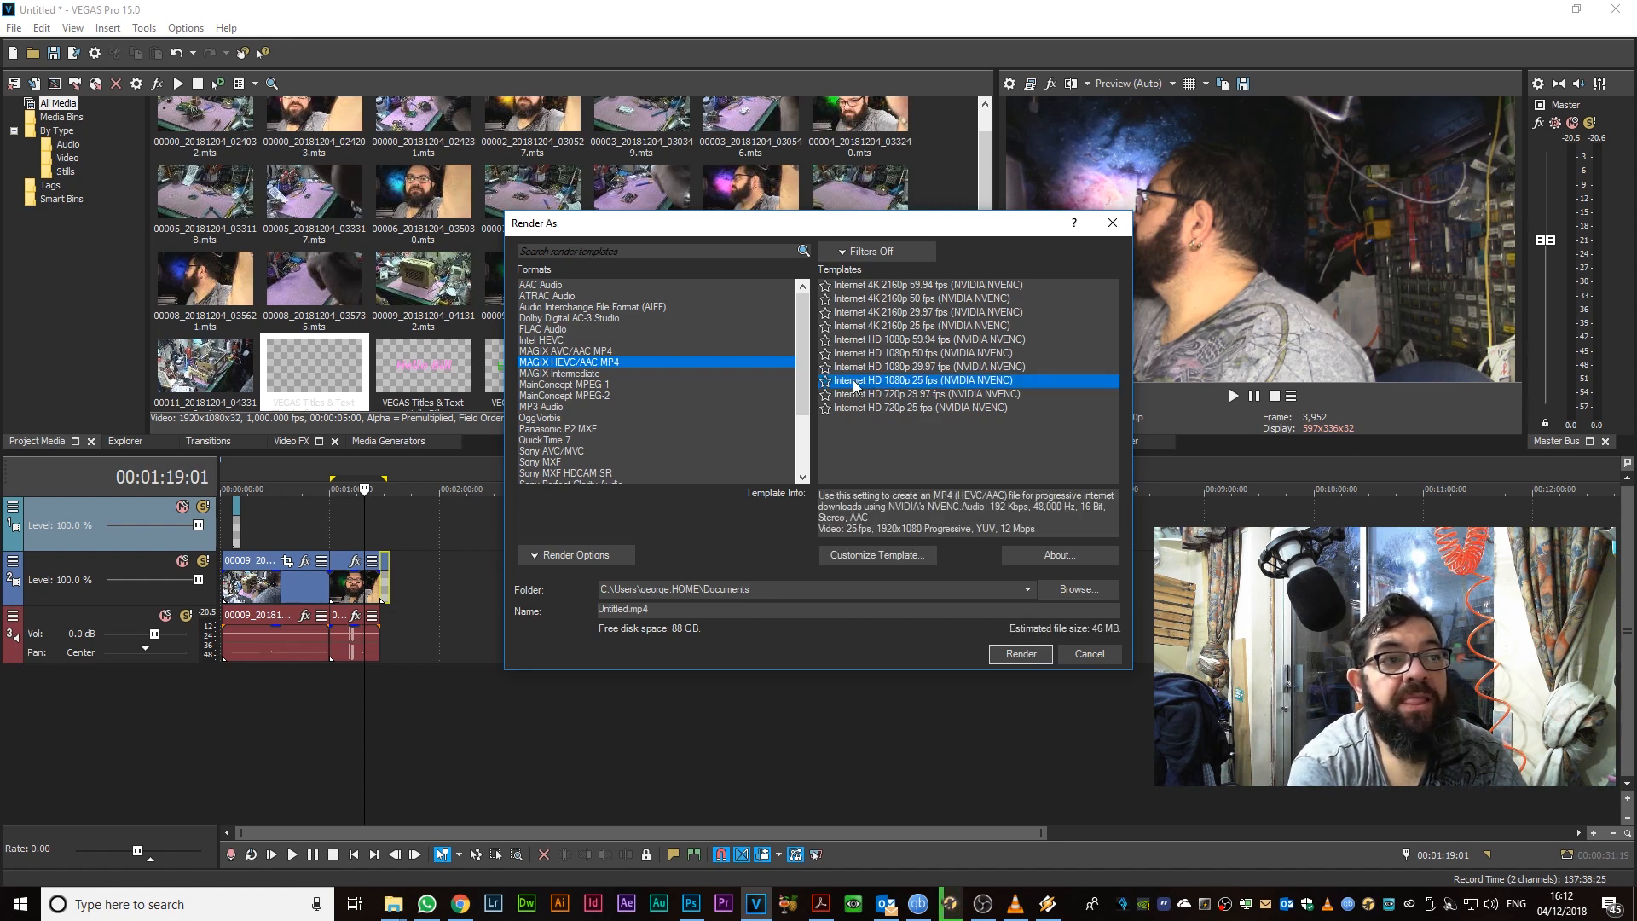
{"action": "left_click", "coordinate": [1021, 653]}
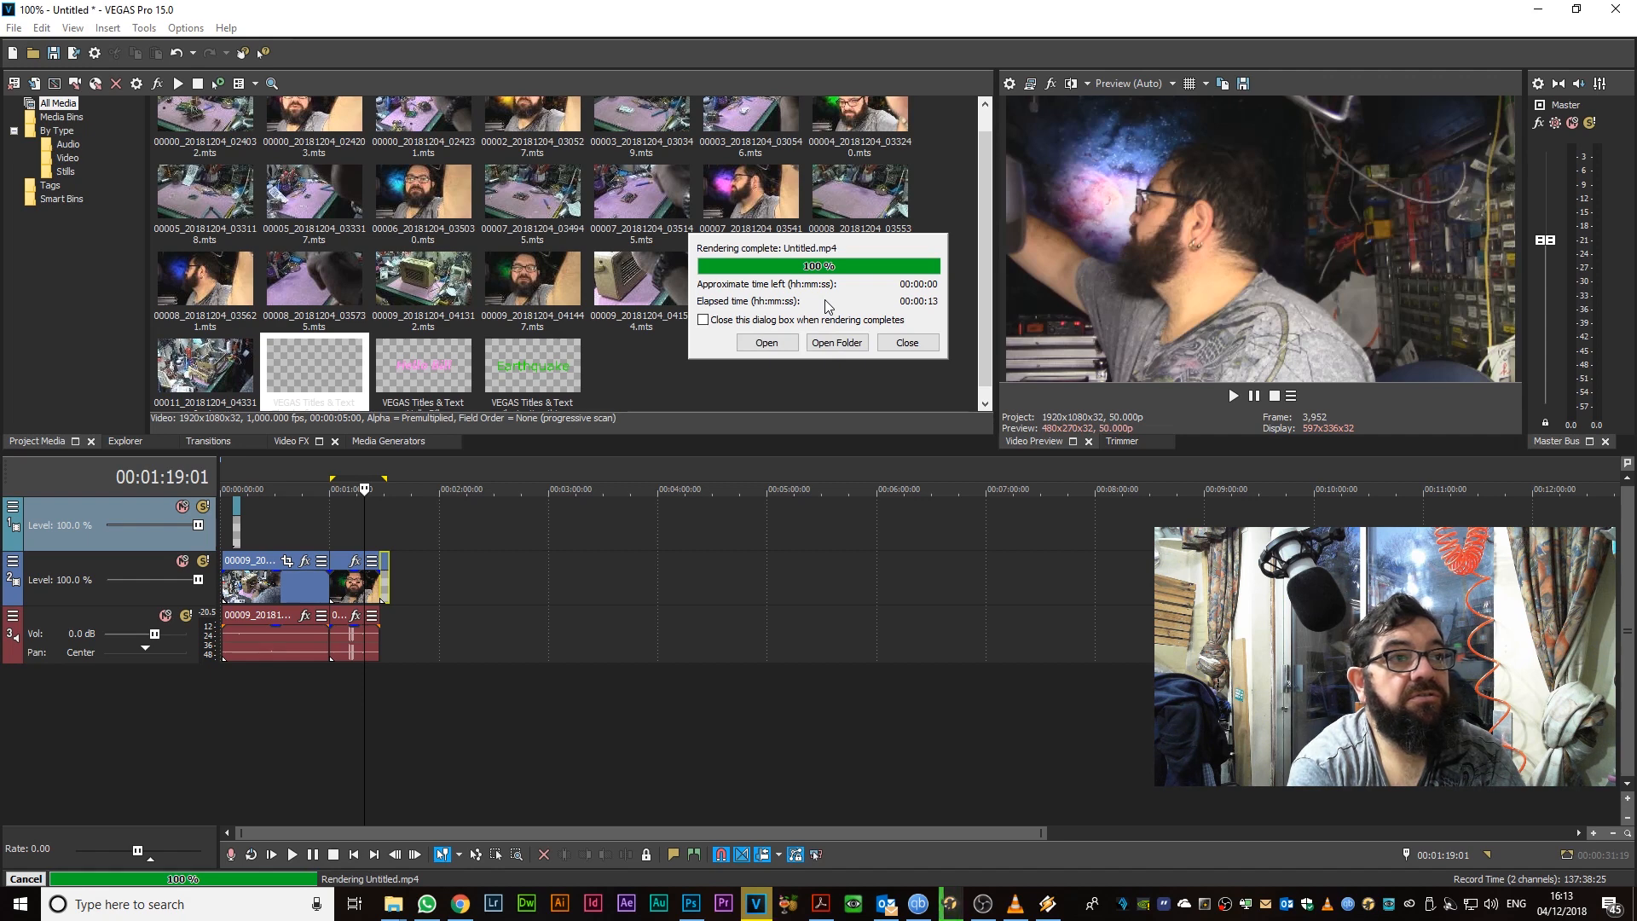
View the rendered Untitled.mp4 in its destination folder and close the folder window
{"action": "left_click", "coordinate": [828, 343]}
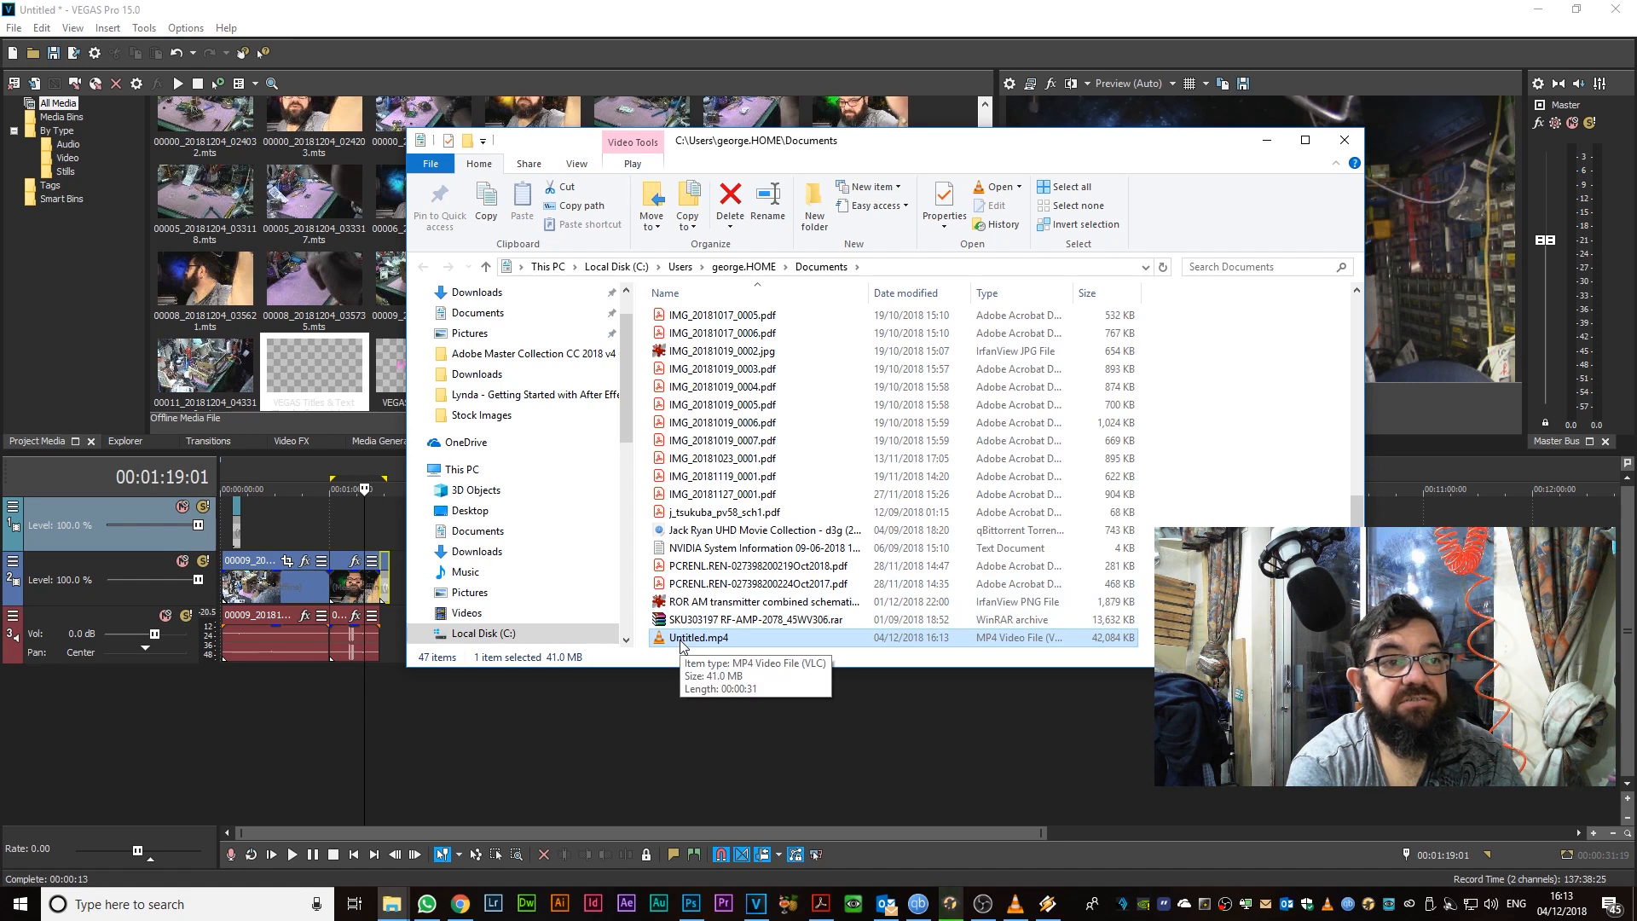
{"action": "left_click", "coordinate": [1344, 140]}
Mark the time range from 00:00:00:23 to 00:01:53:05 across all clips and place the playhead at 00:01:32:11
{"action": "left_click_drag", "start_coordinate": [426, 699], "coordinate": [223, 639]}
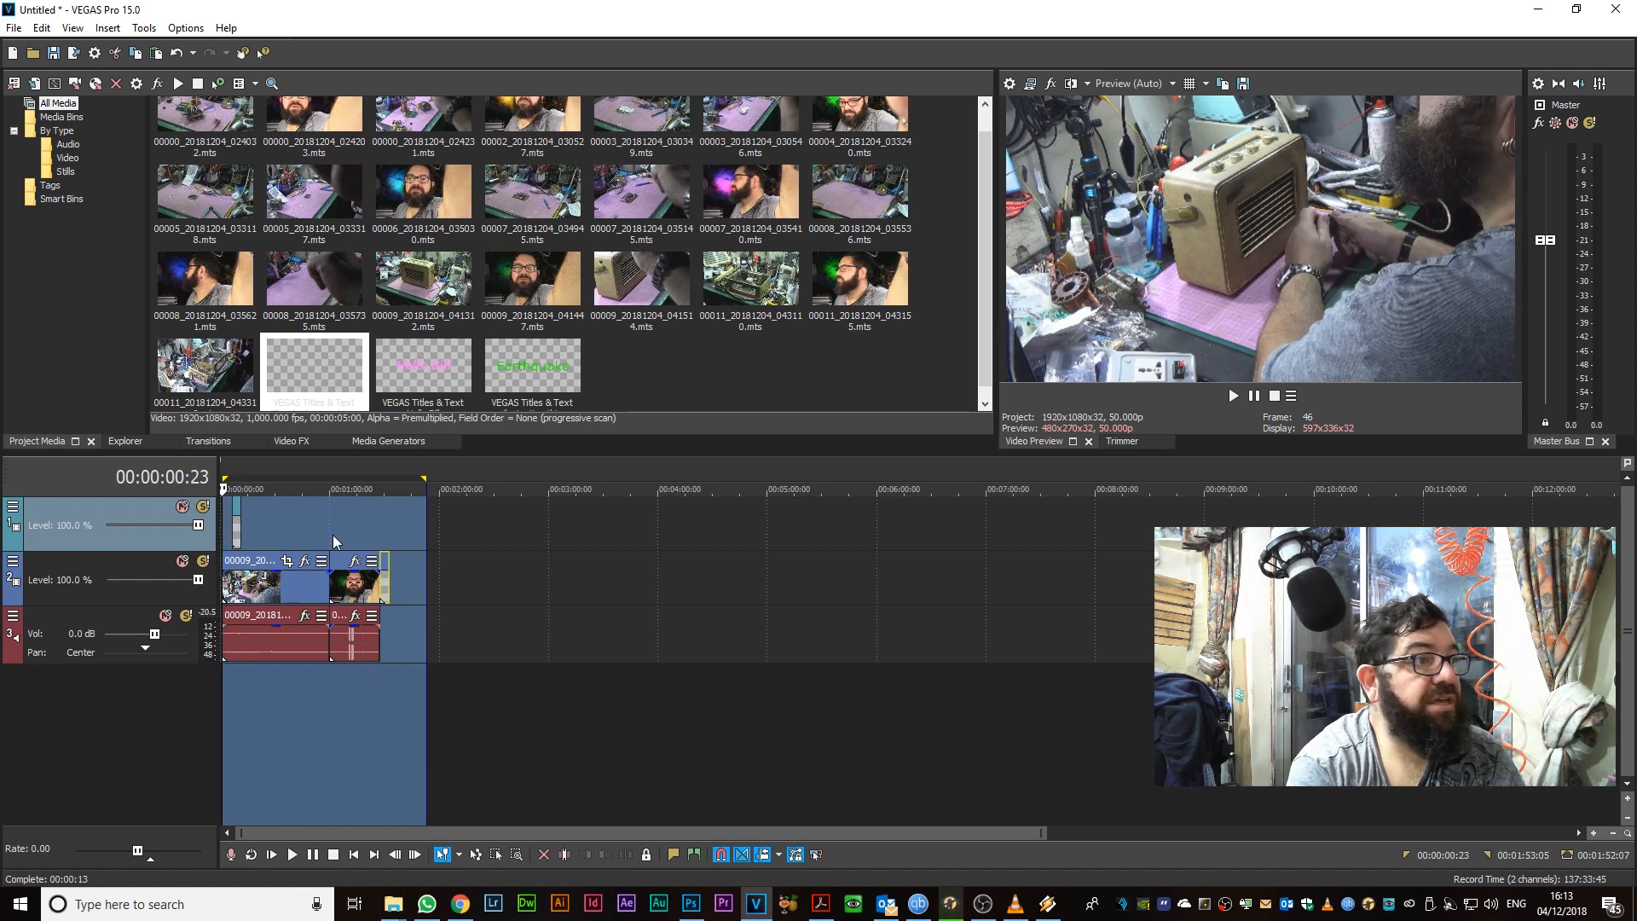
{"action": "left_click", "coordinate": [534, 793]}
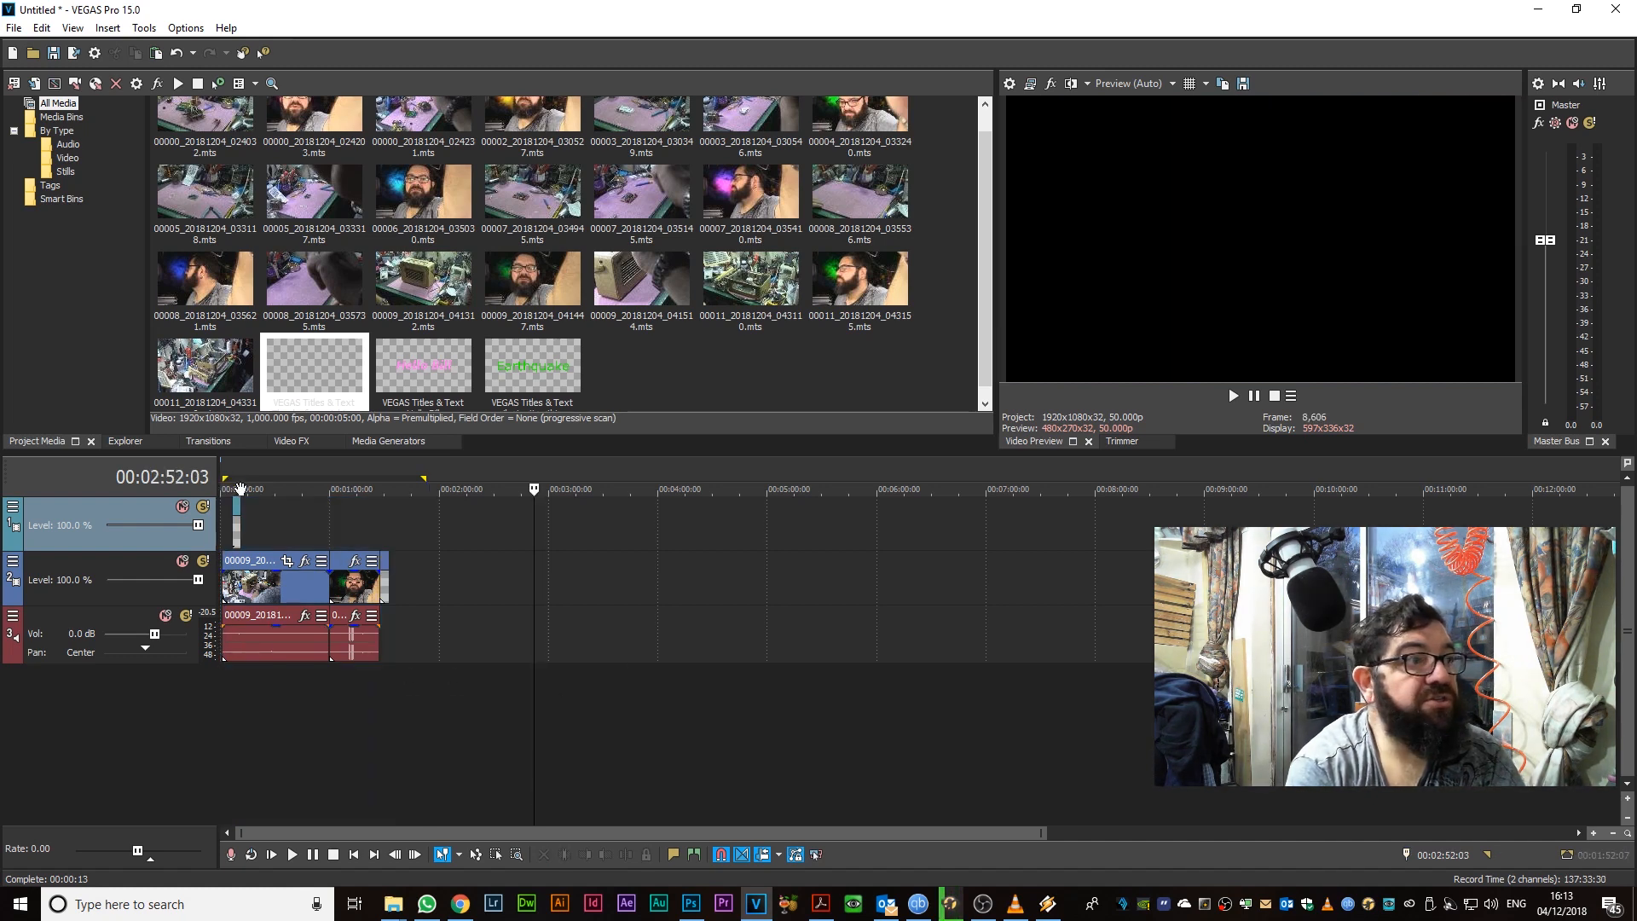
{"action": "left_click_drag", "start_coordinate": [535, 512], "coordinate": [390, 515]}
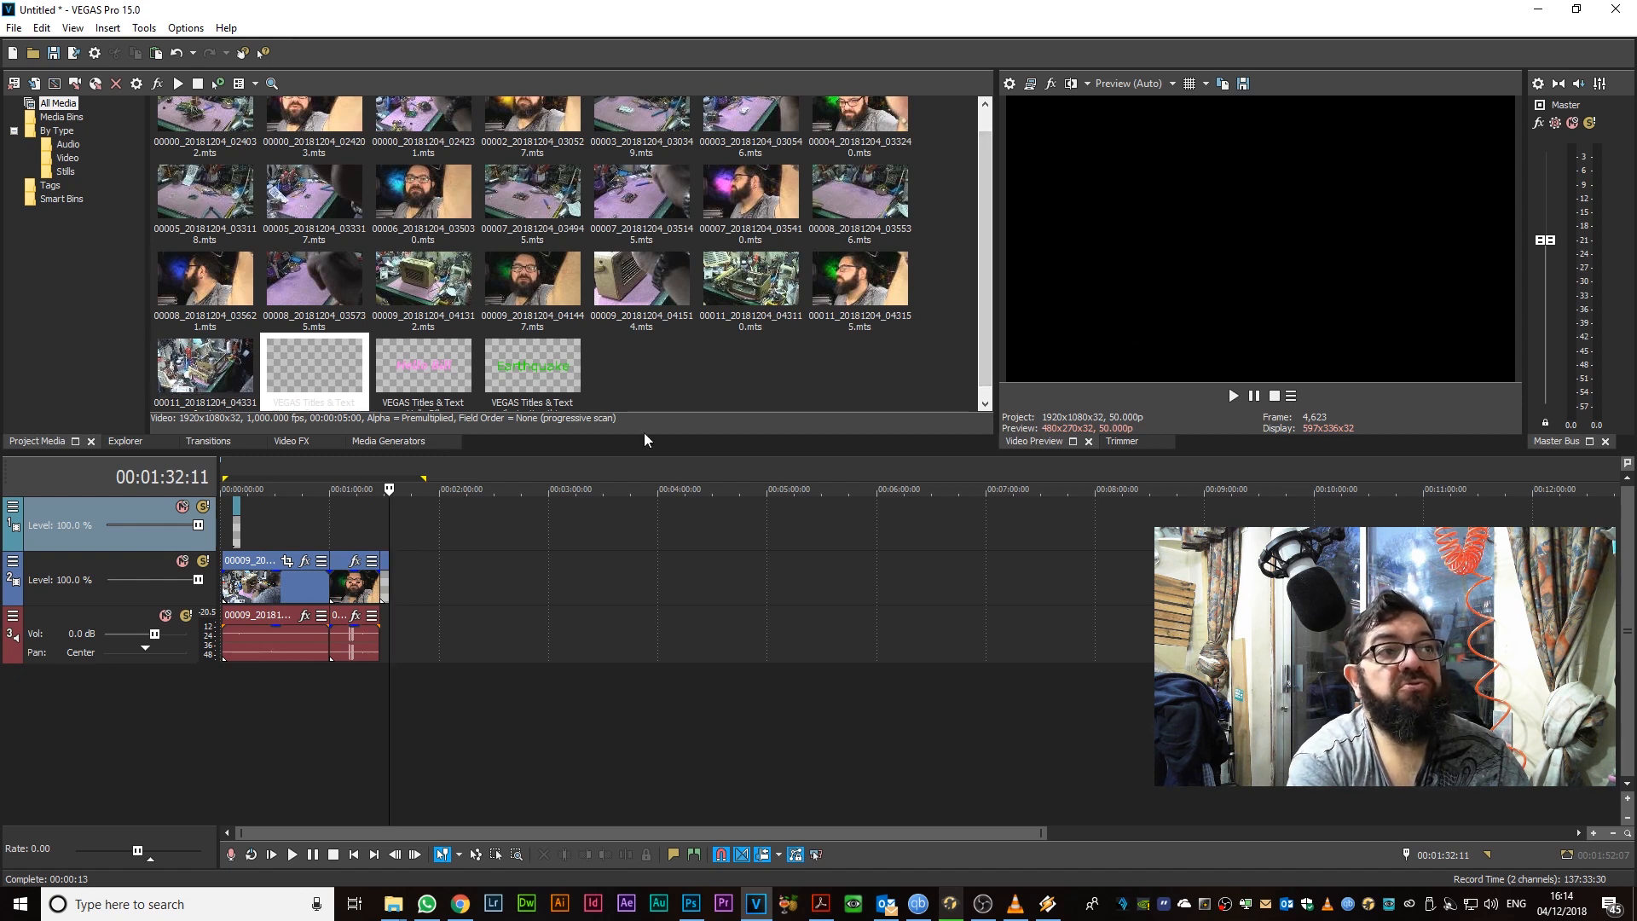
Close the video editor without saving the Untitled project and minimize the browser window behind it
{"action": "left_click", "coordinate": [1613, 12]}
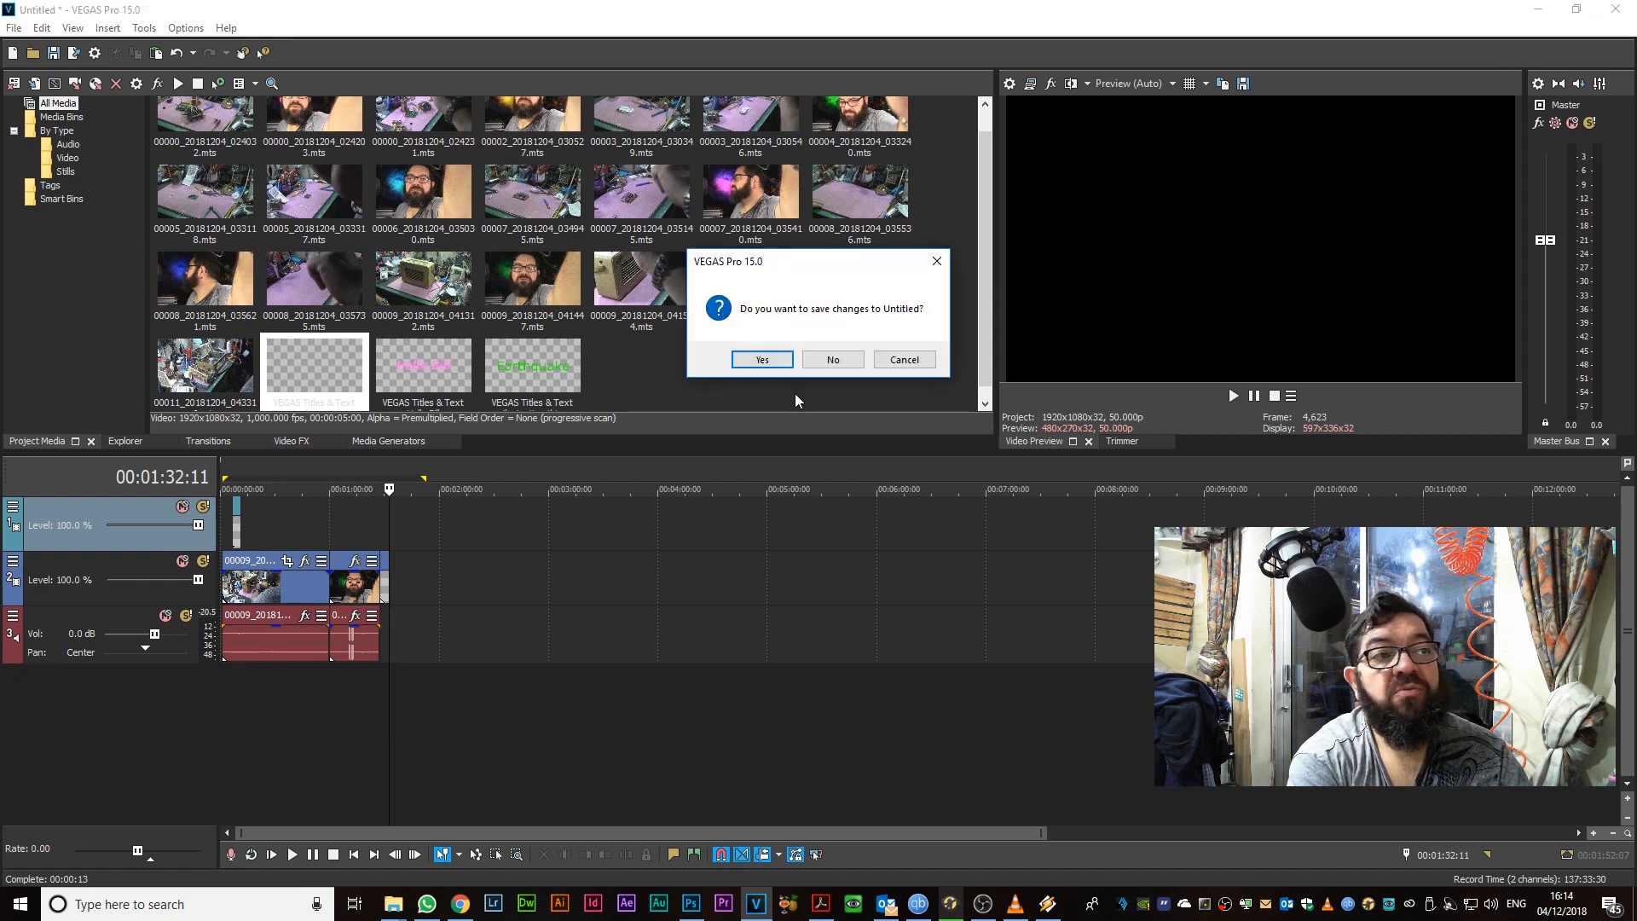
{"action": "left_click", "coordinate": [832, 359]}
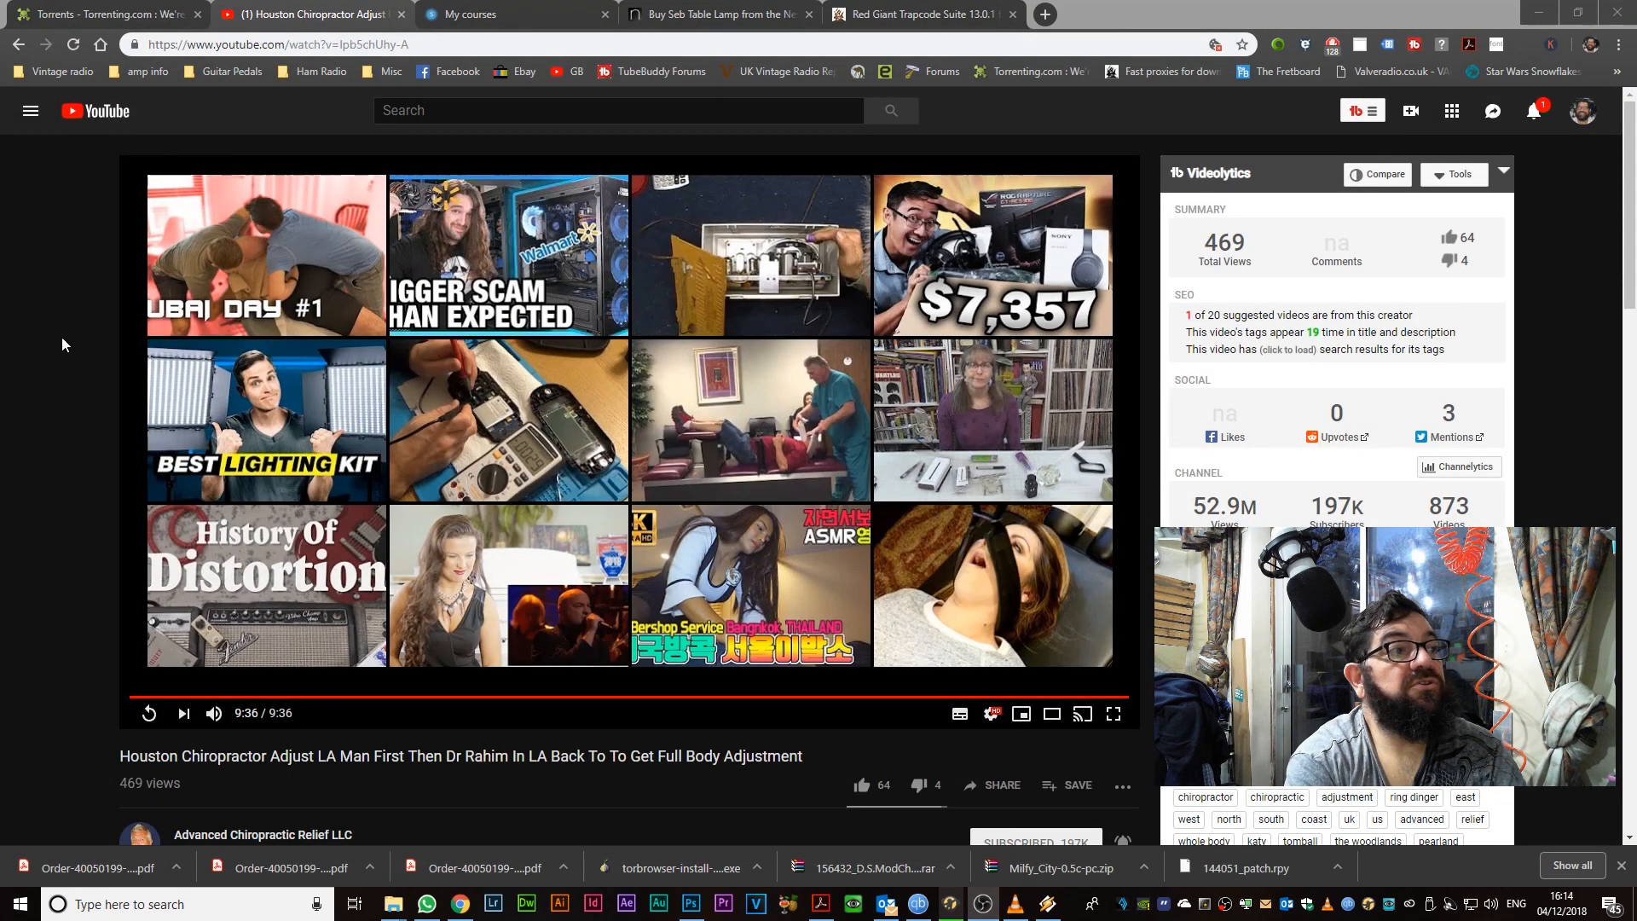
{"action": "left_click", "coordinate": [1539, 14]}
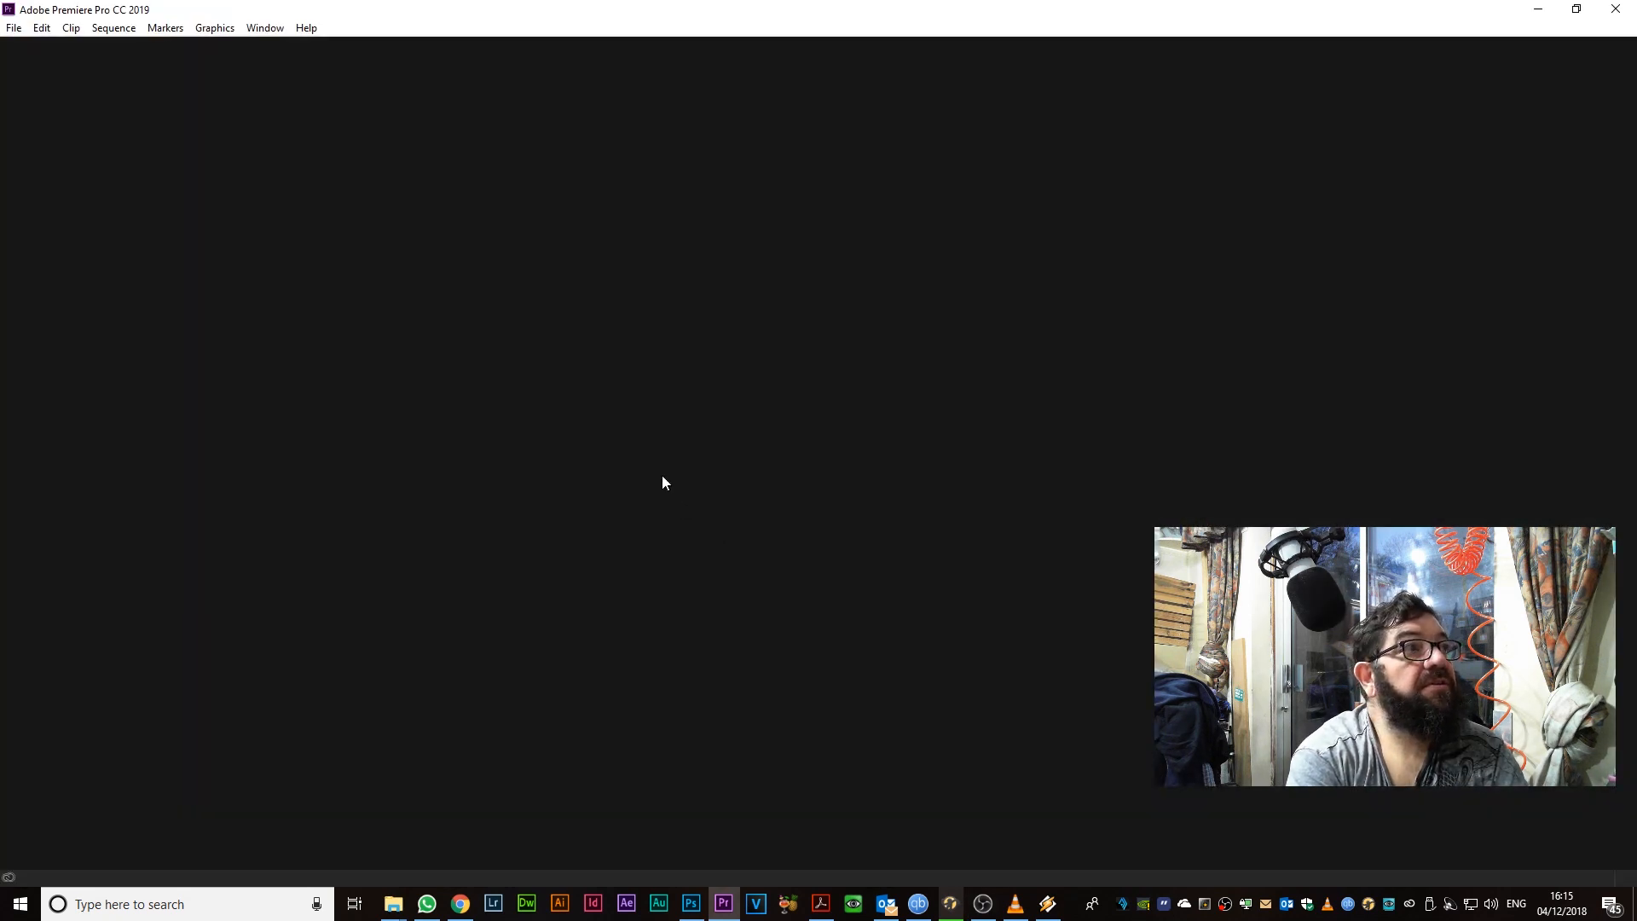
Switch to Adobe Premiere Pro and open the recent project Master Project_1.prproj
{"action": "left_click", "coordinate": [11, 32]}
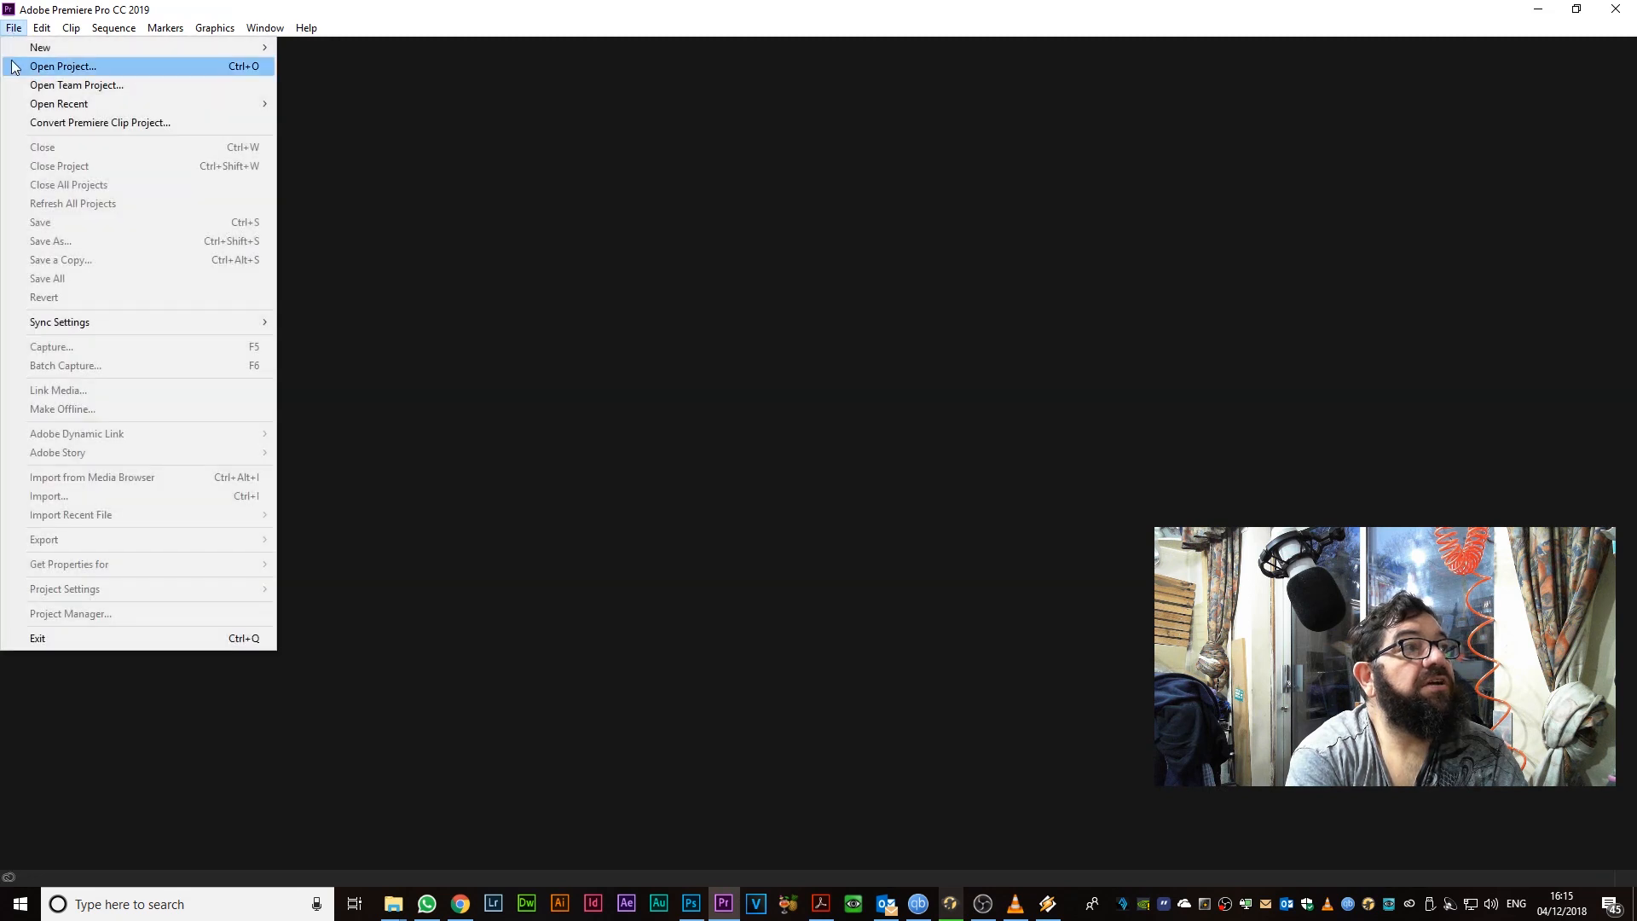
{"action": "mouse_move", "coordinate": [17, 109]}
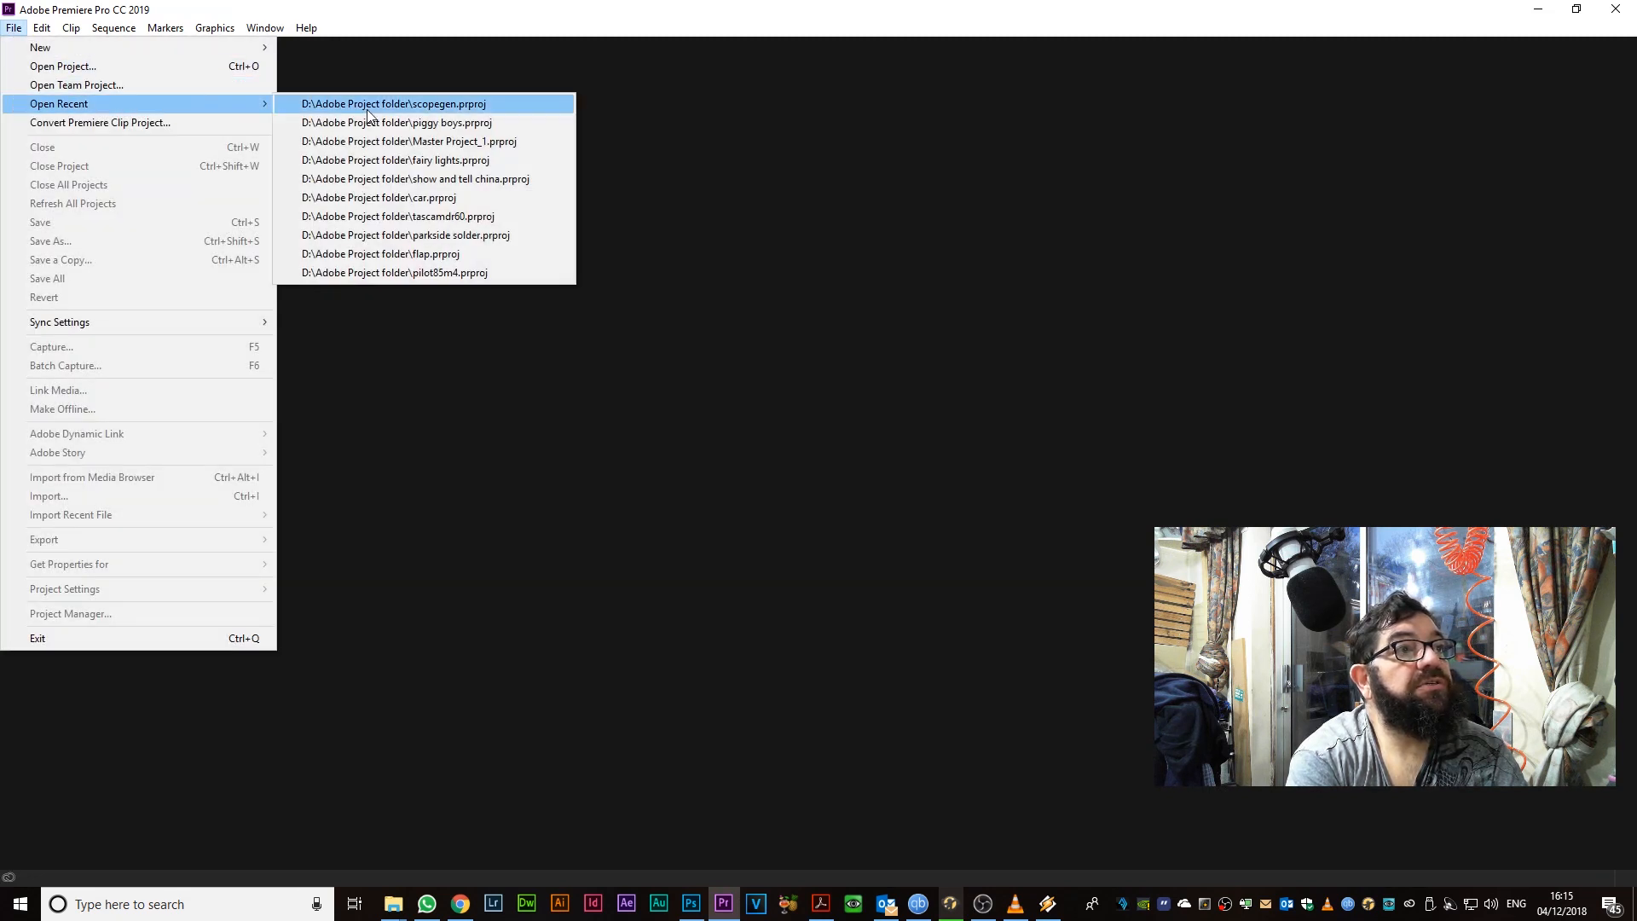
{"action": "left_click", "coordinate": [376, 145]}
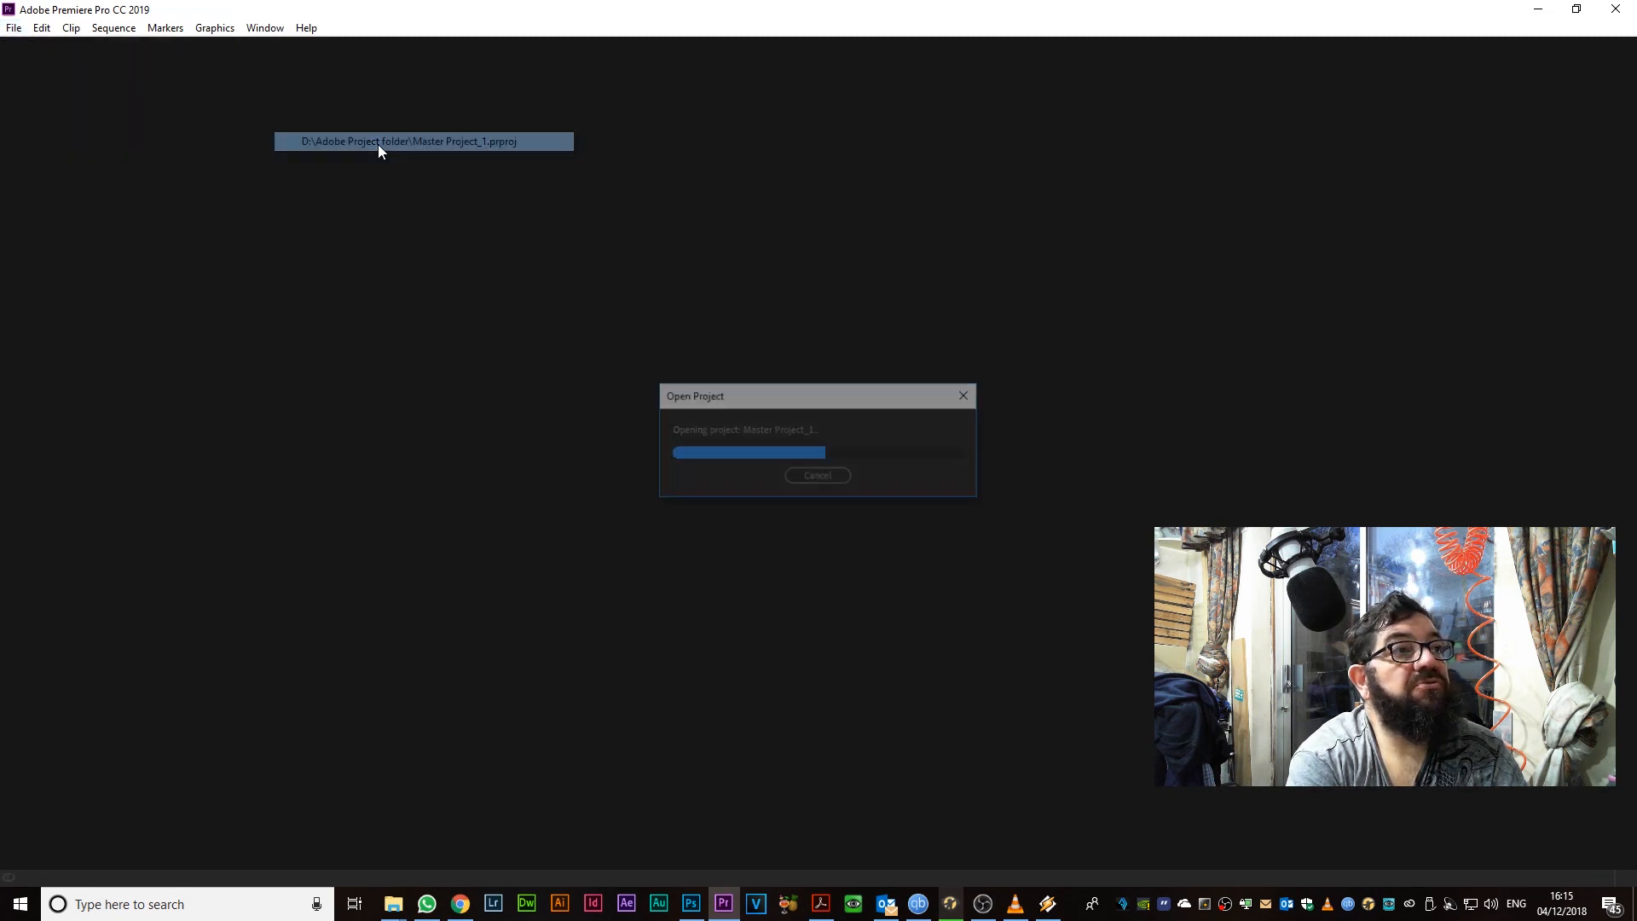